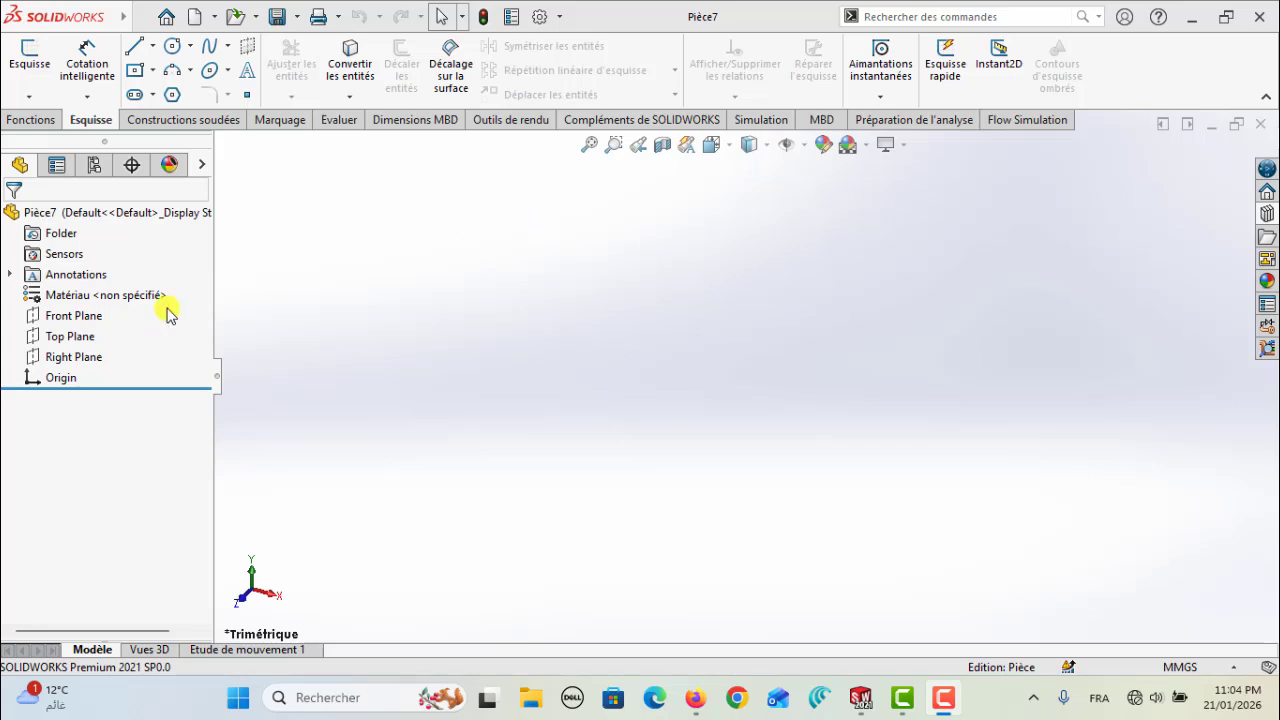
Start a sketch on the Front Plane and draw a horizontal construction line about 137 mm long through the origin
click(77, 318)
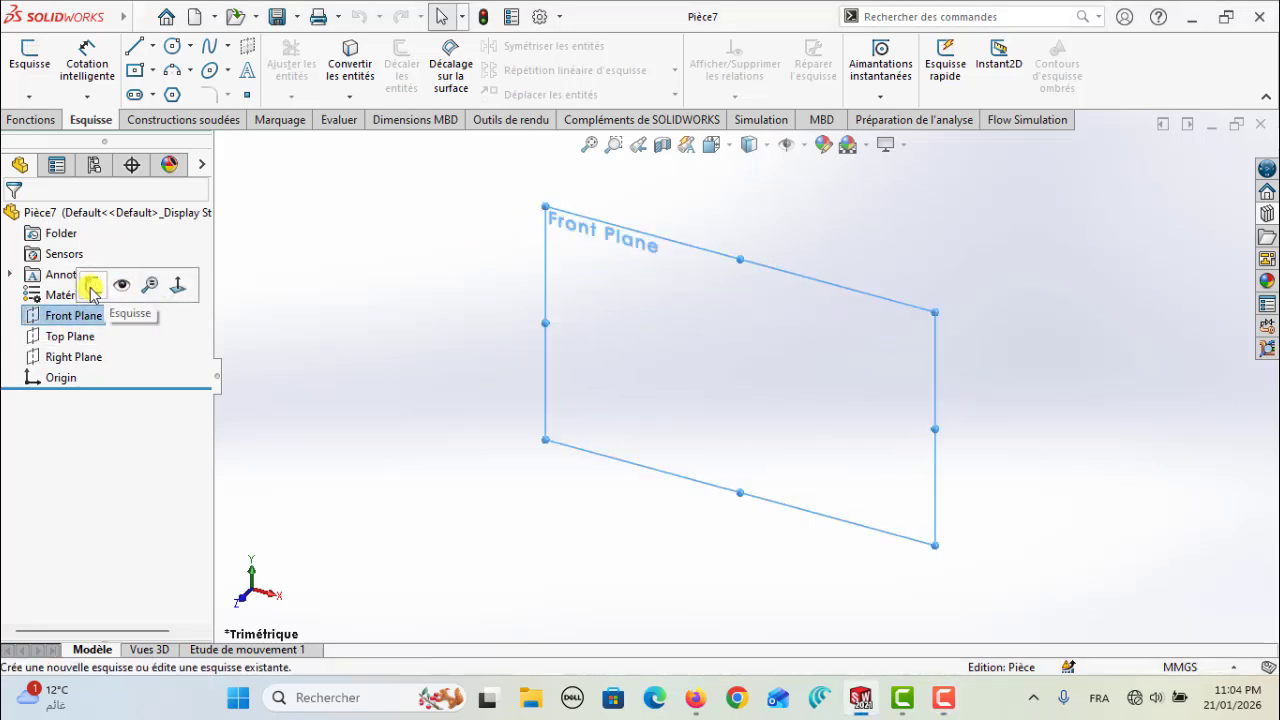
click(92, 284)
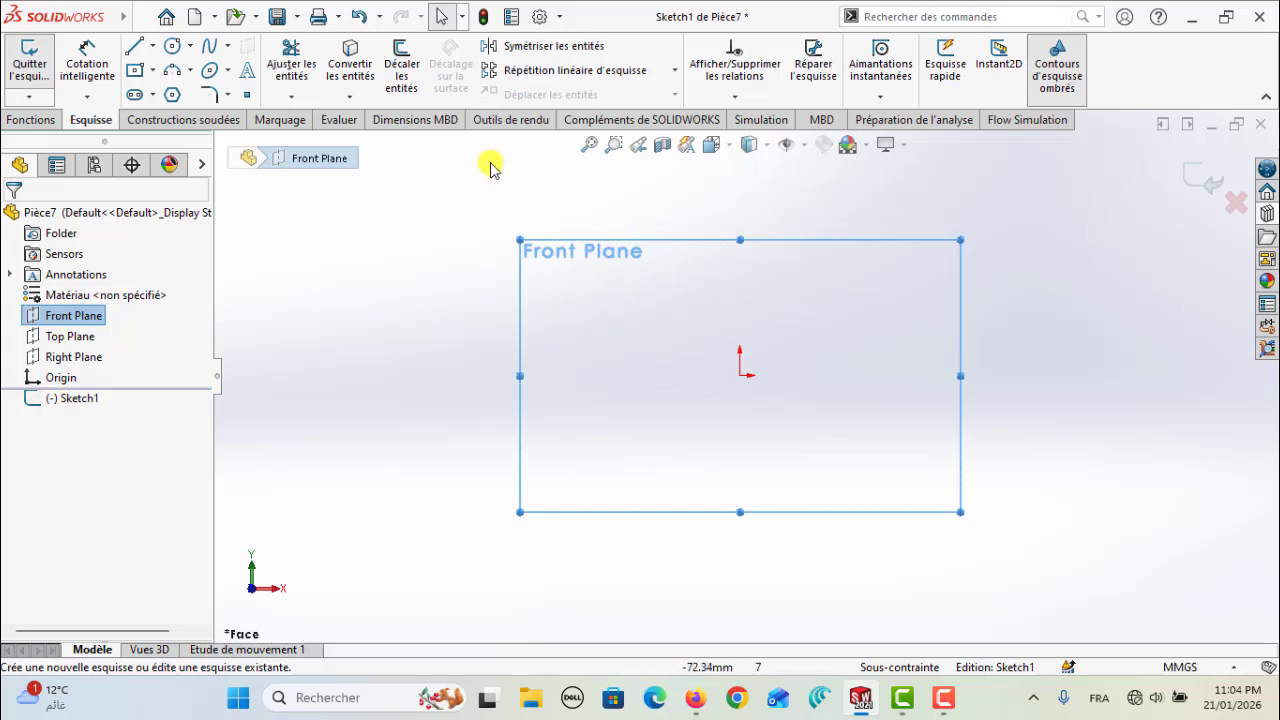
click(152, 46)
click(190, 93)
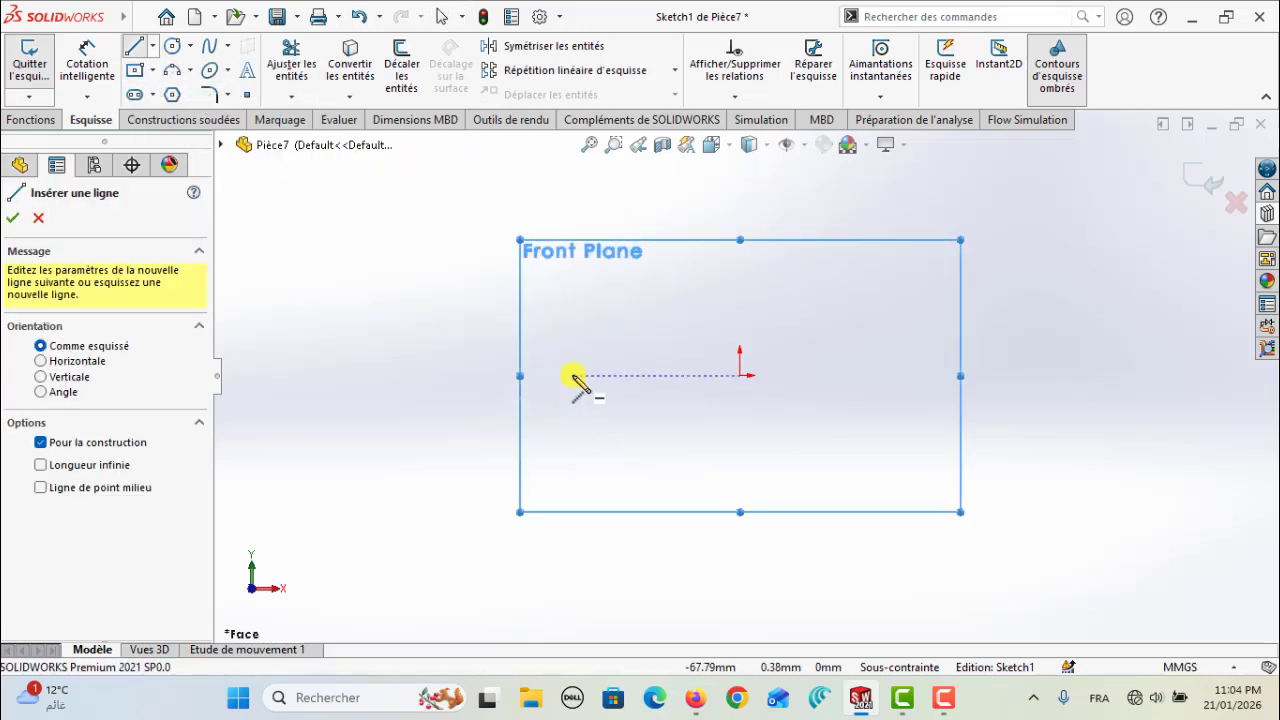
click(572, 375)
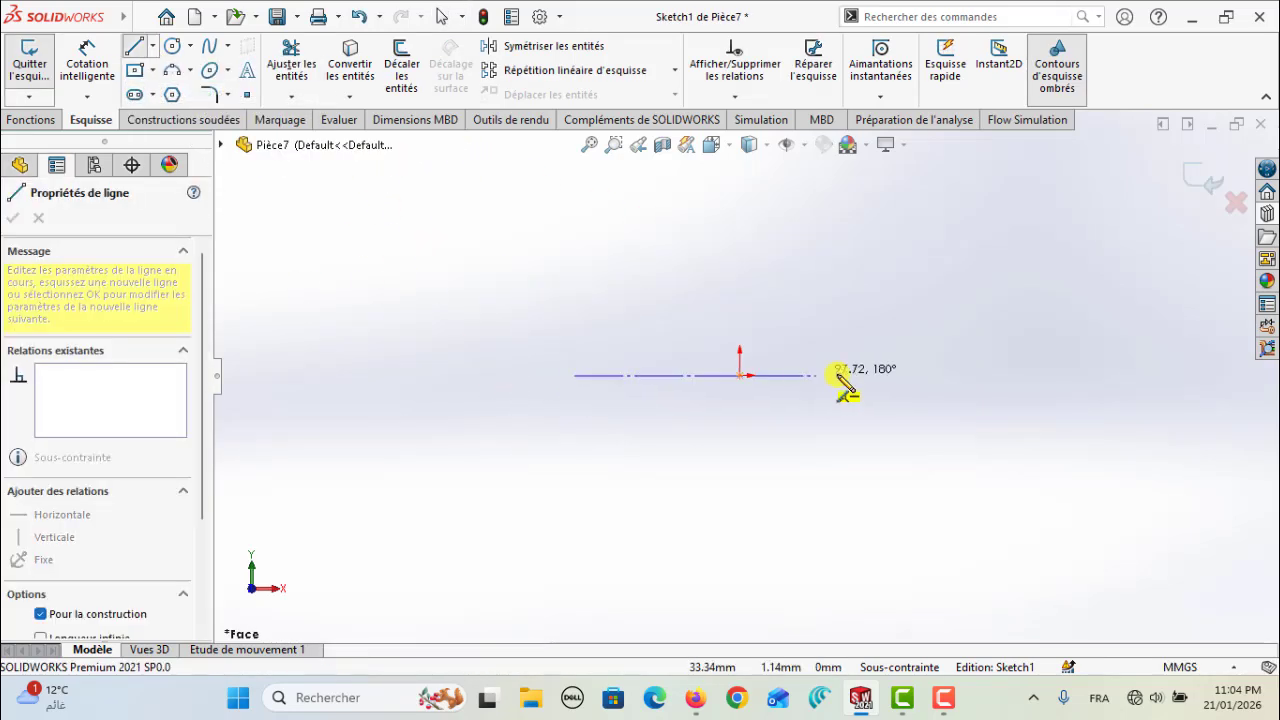
click(905, 375)
key(Escape)
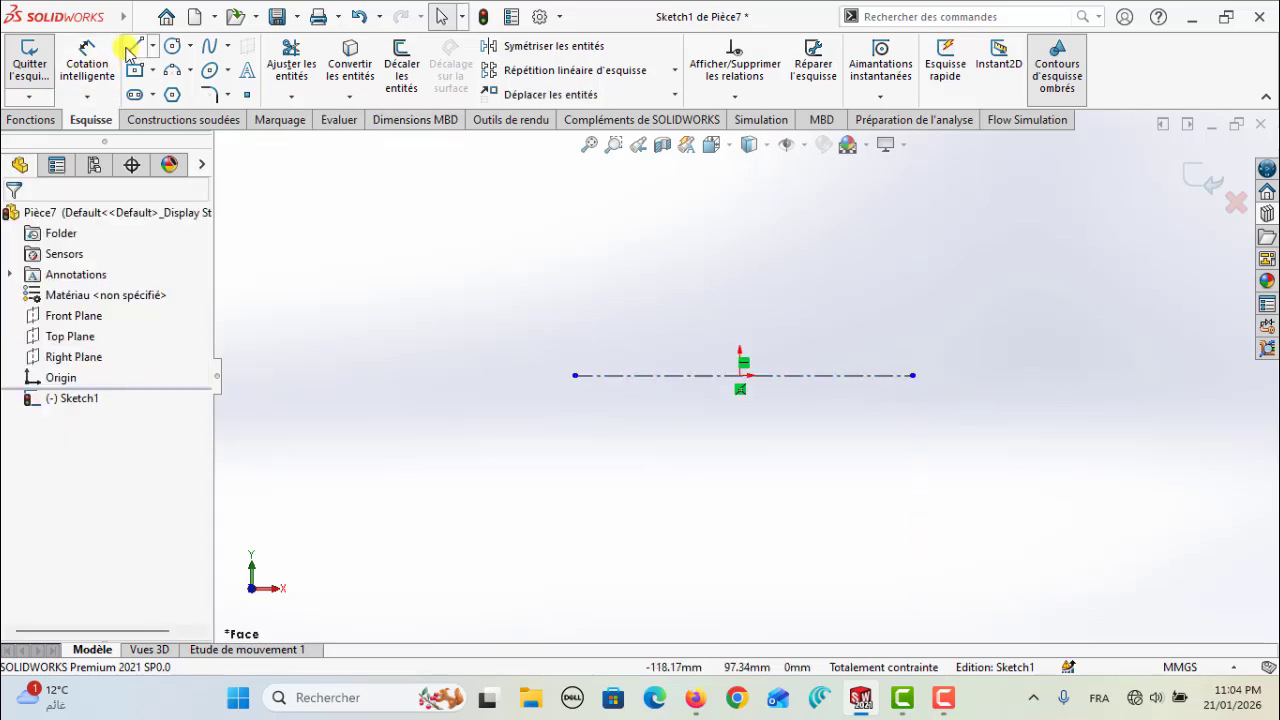
Draw a stepped open profile above the centreline: a horizontal line about 67 mm long, a vertical drop above the origin, and a horizontal line about 70 mm long
click(131, 47)
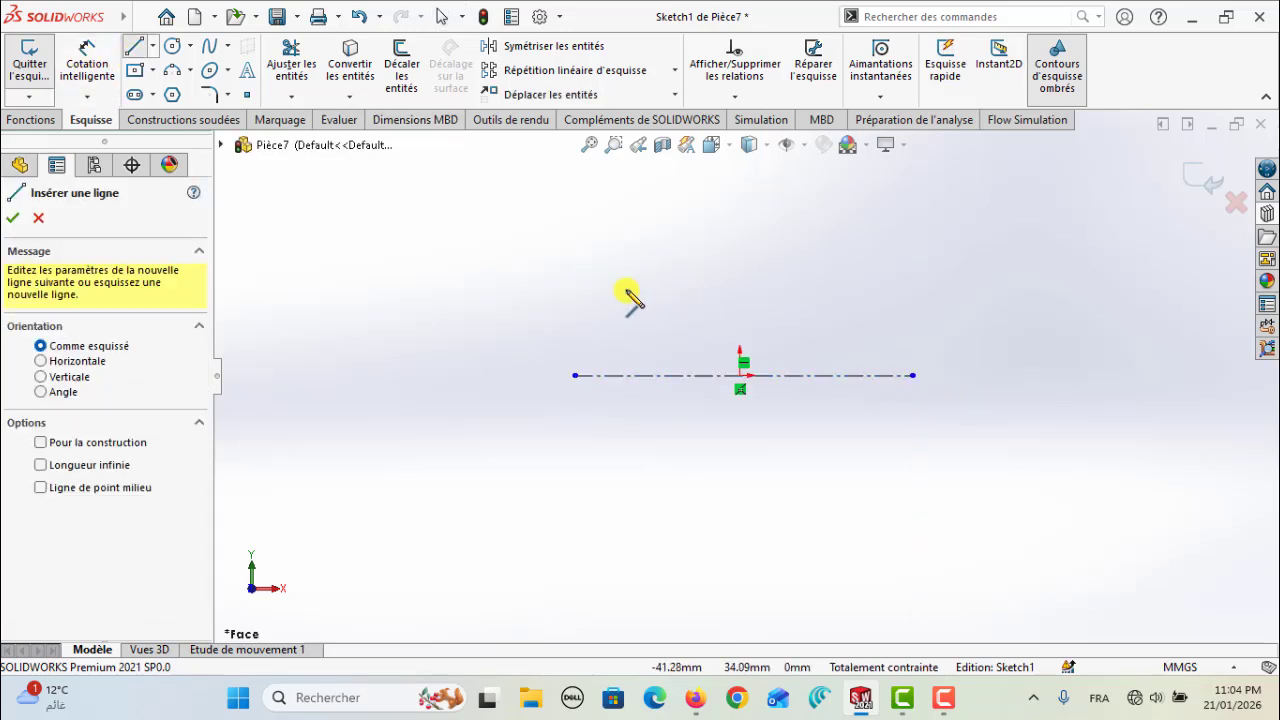
click(574, 281)
click(740, 280)
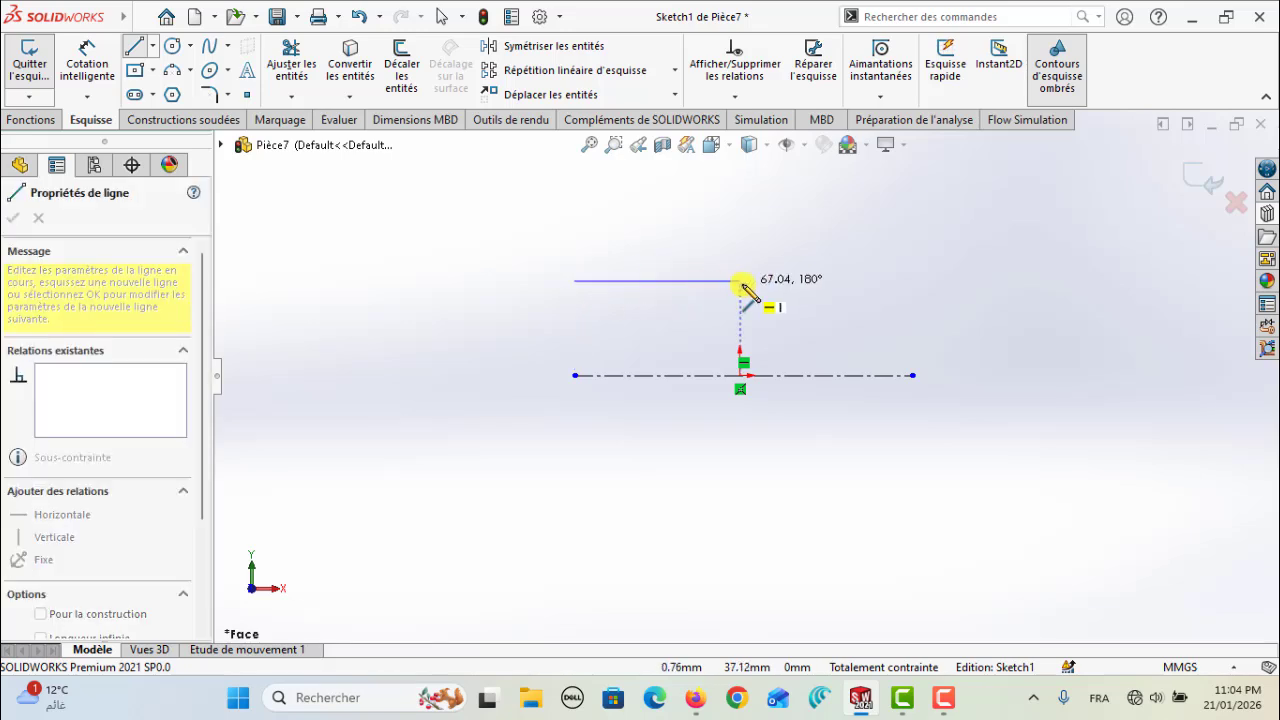
click(740, 315)
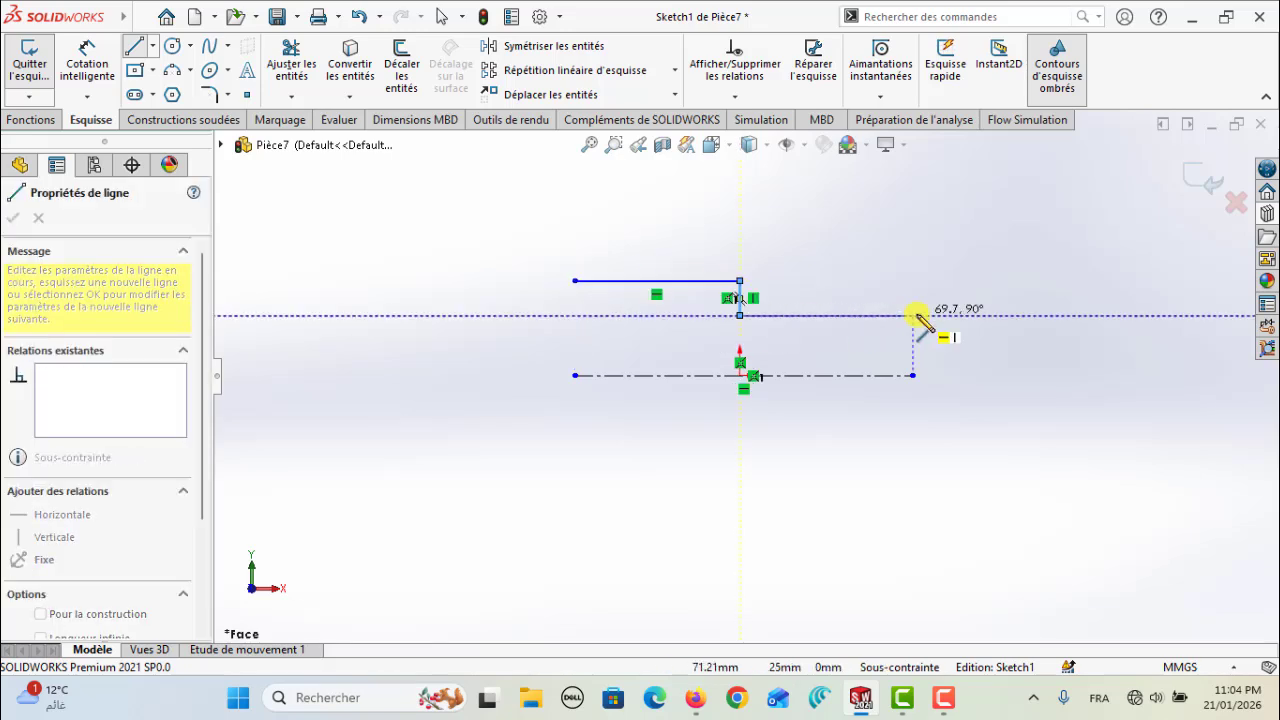
click(914, 315)
key(Escape)
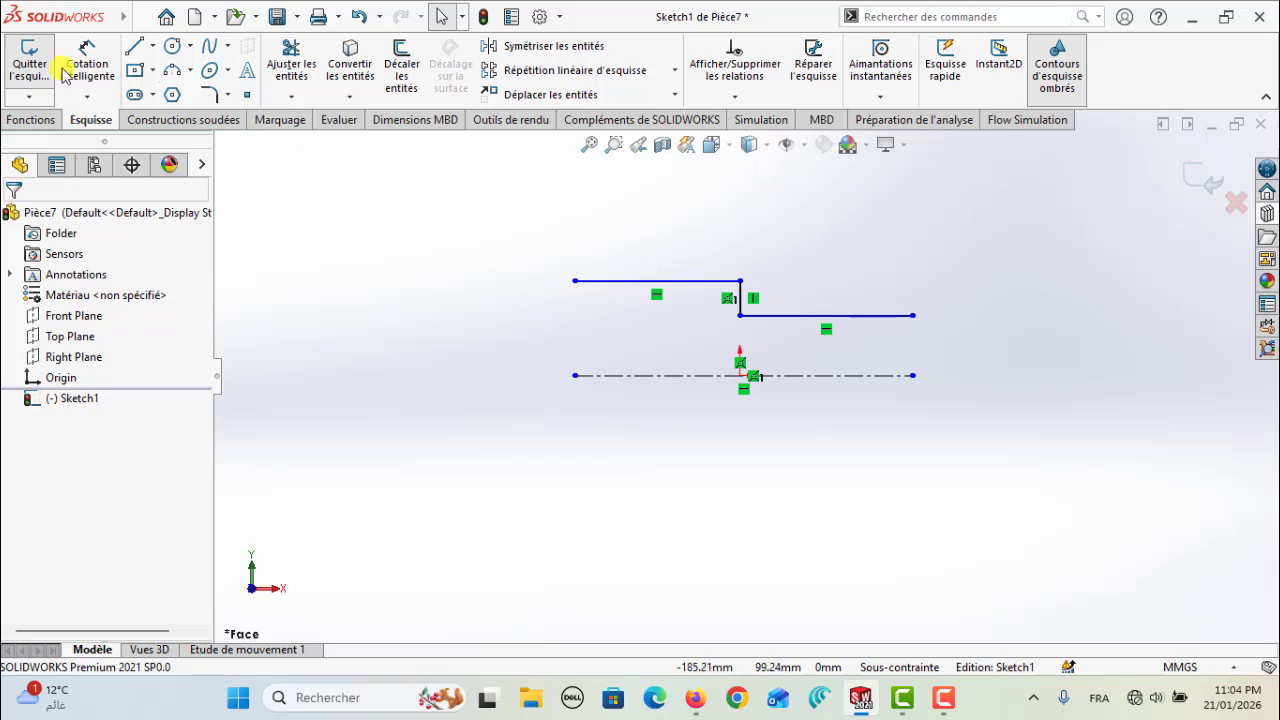
Dimension the length of the profile's upper horizontal line as 200 mm
click(85, 65)
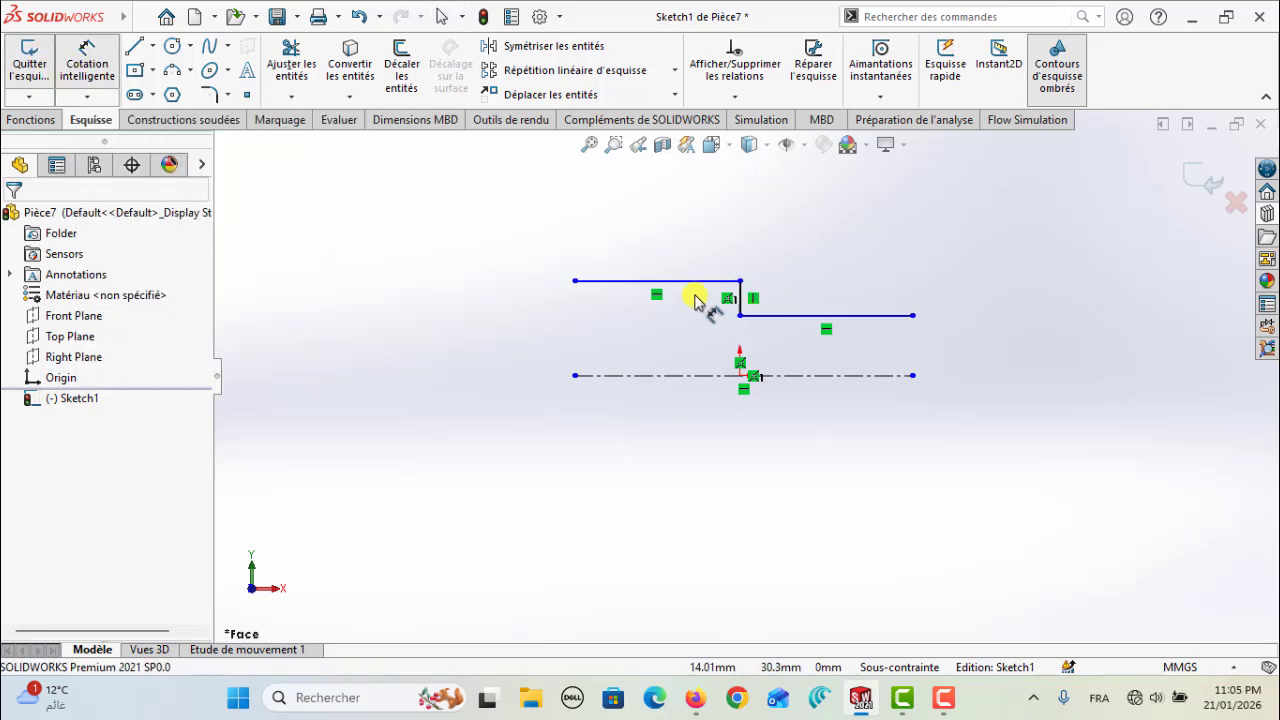
click(679, 283)
click(676, 232)
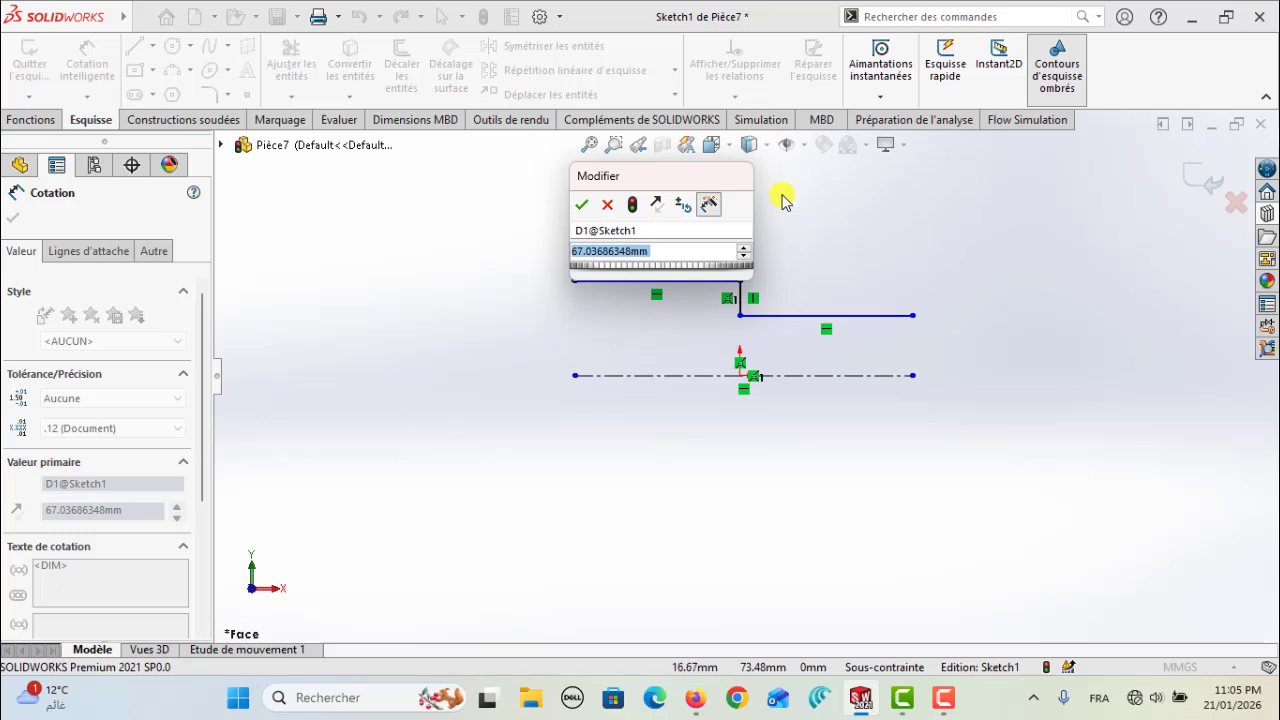
text(2)
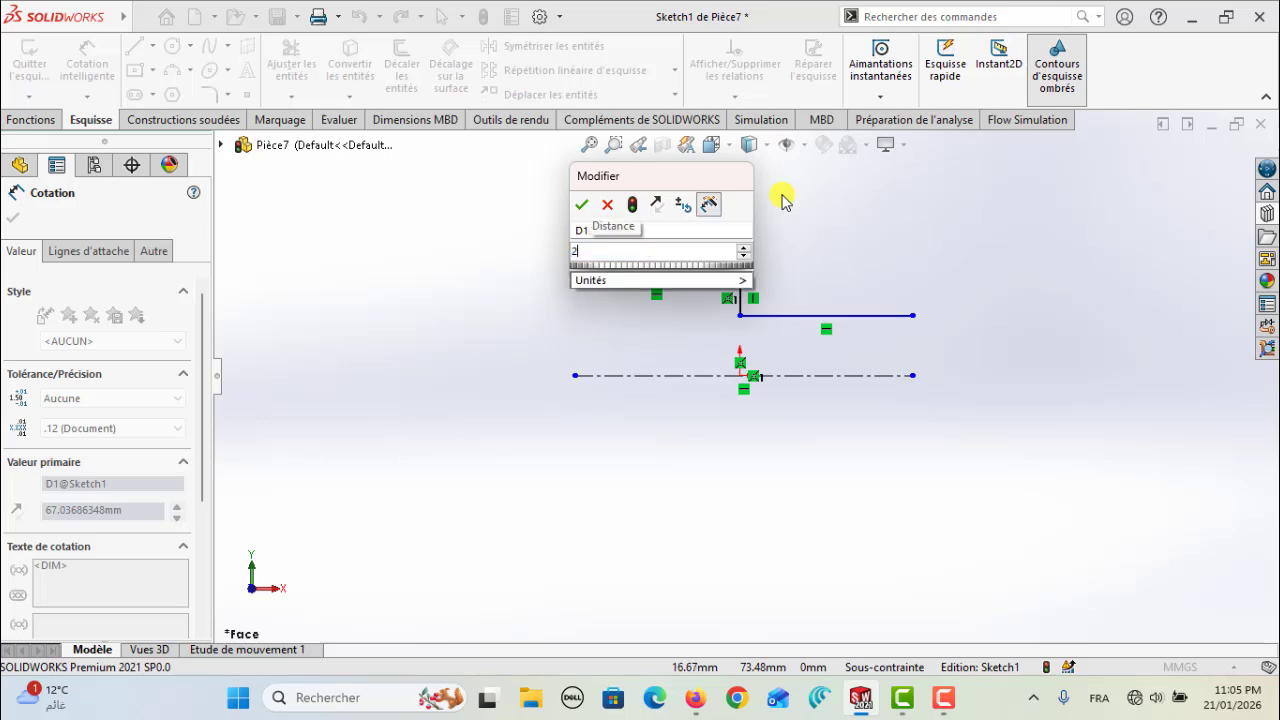
text(00)
key(Return)
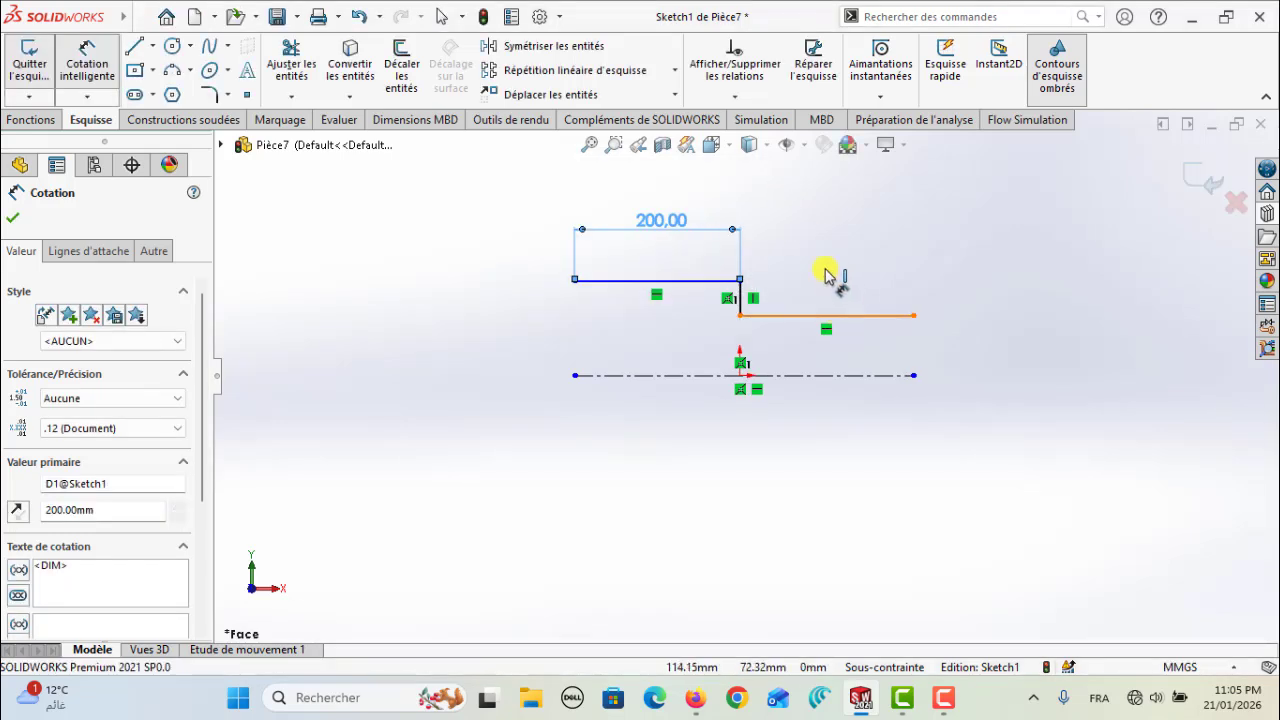
Dimension the length of the profile's lower horizontal line as 140 mm
click(826, 278)
click(822, 237)
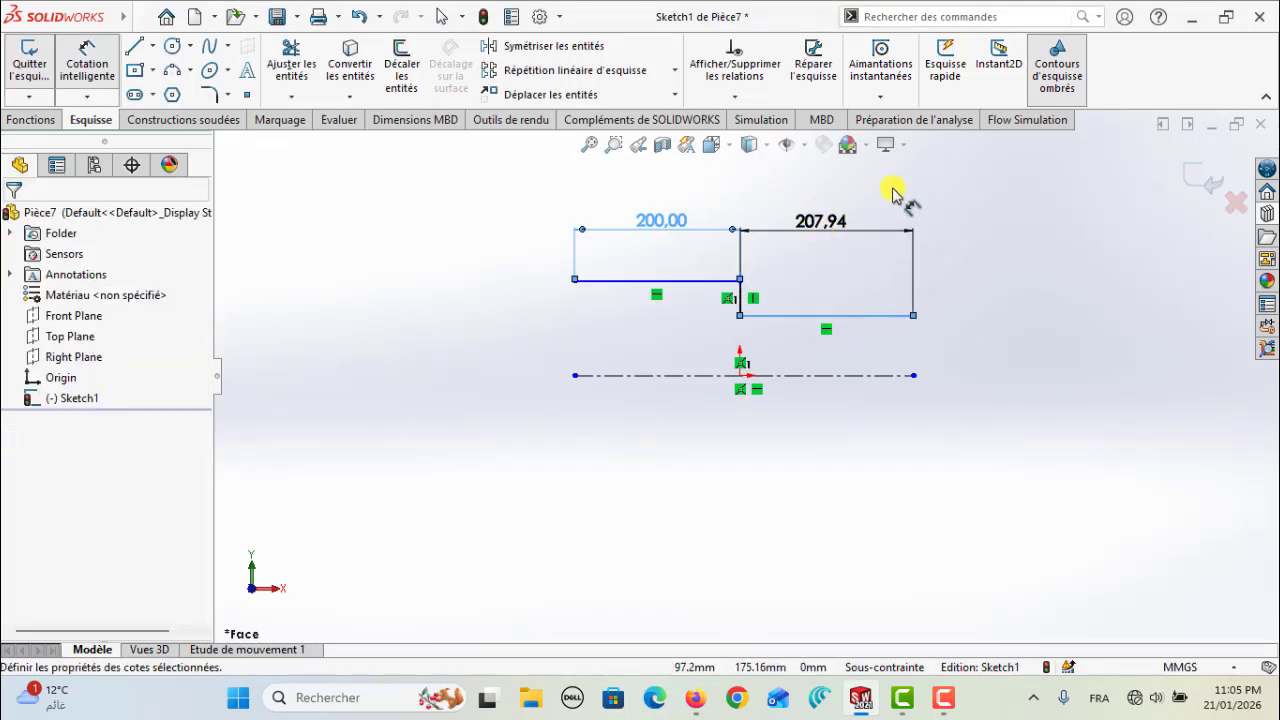
text(140)
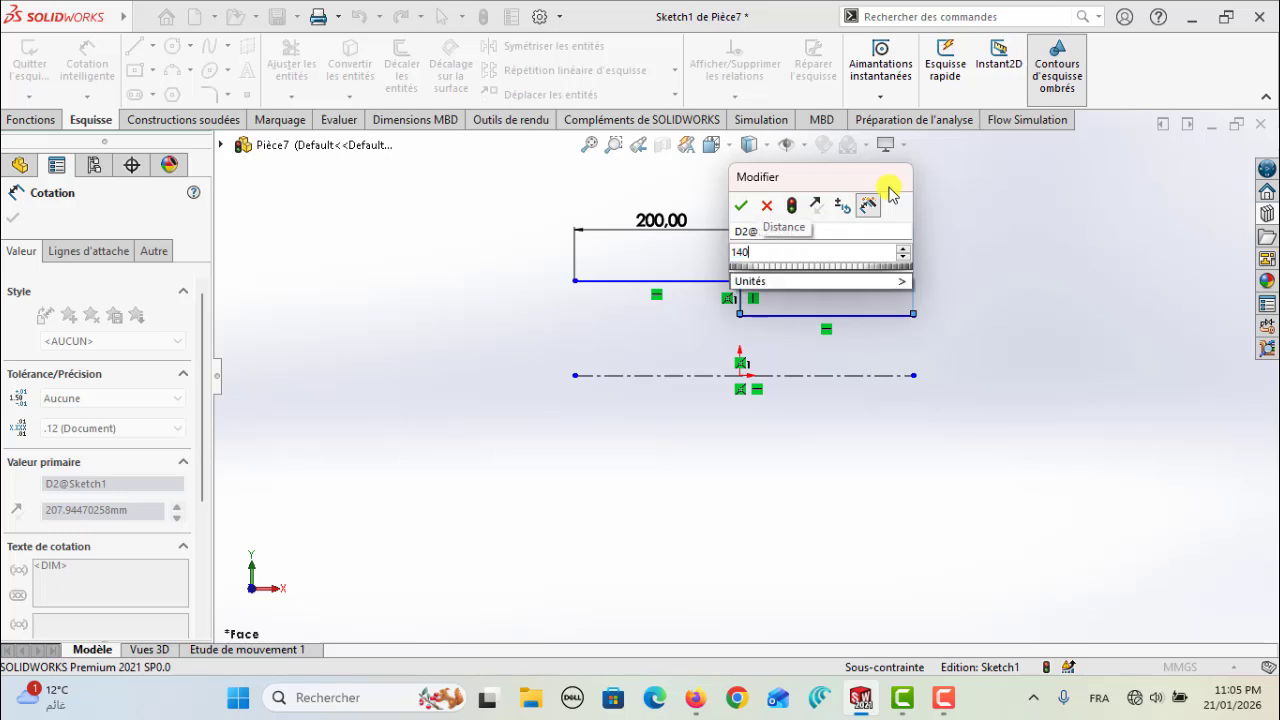
key(Return)
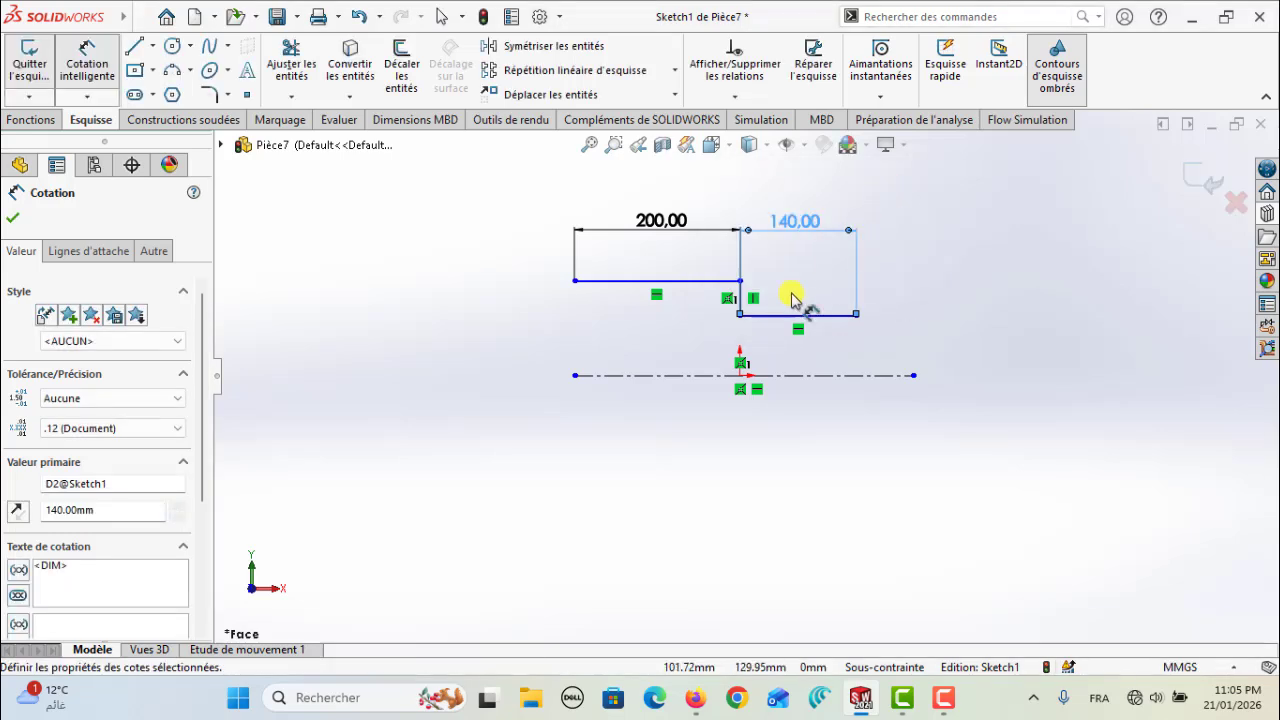
Add a 100 mm diameter dimension between the centreline and the 200 mm line, doubled across the axis
click(605, 376)
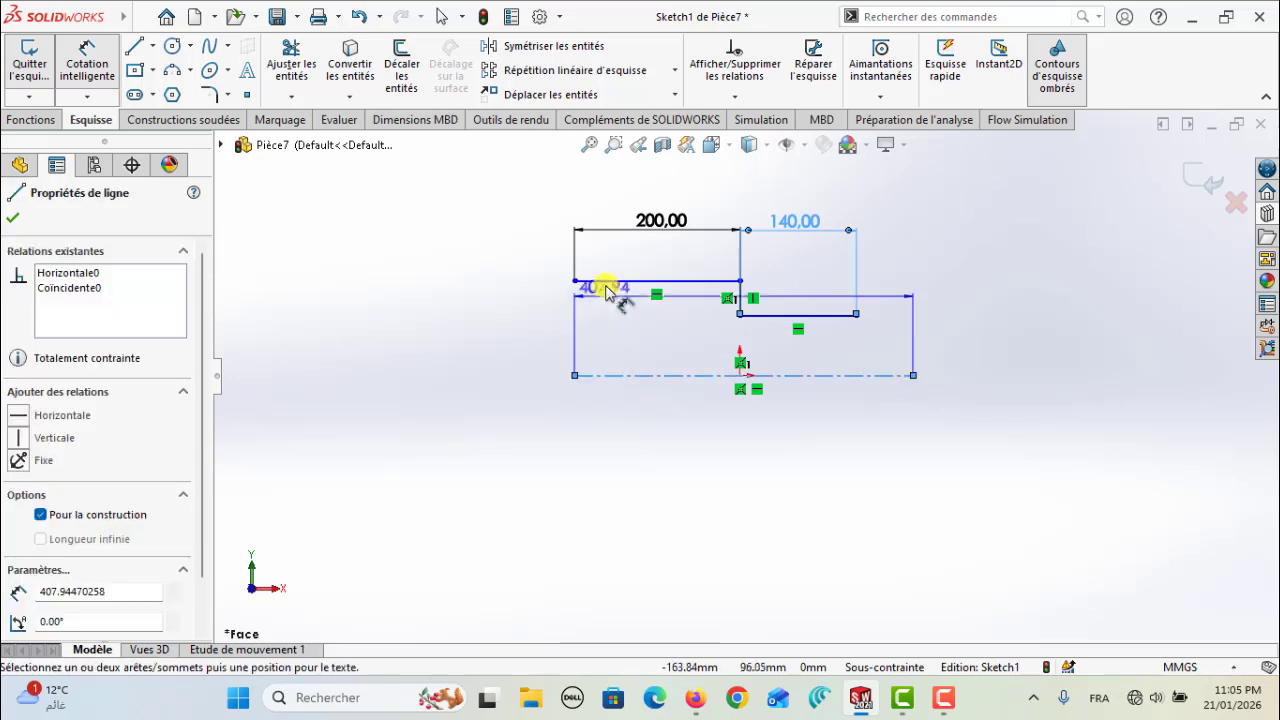
click(604, 281)
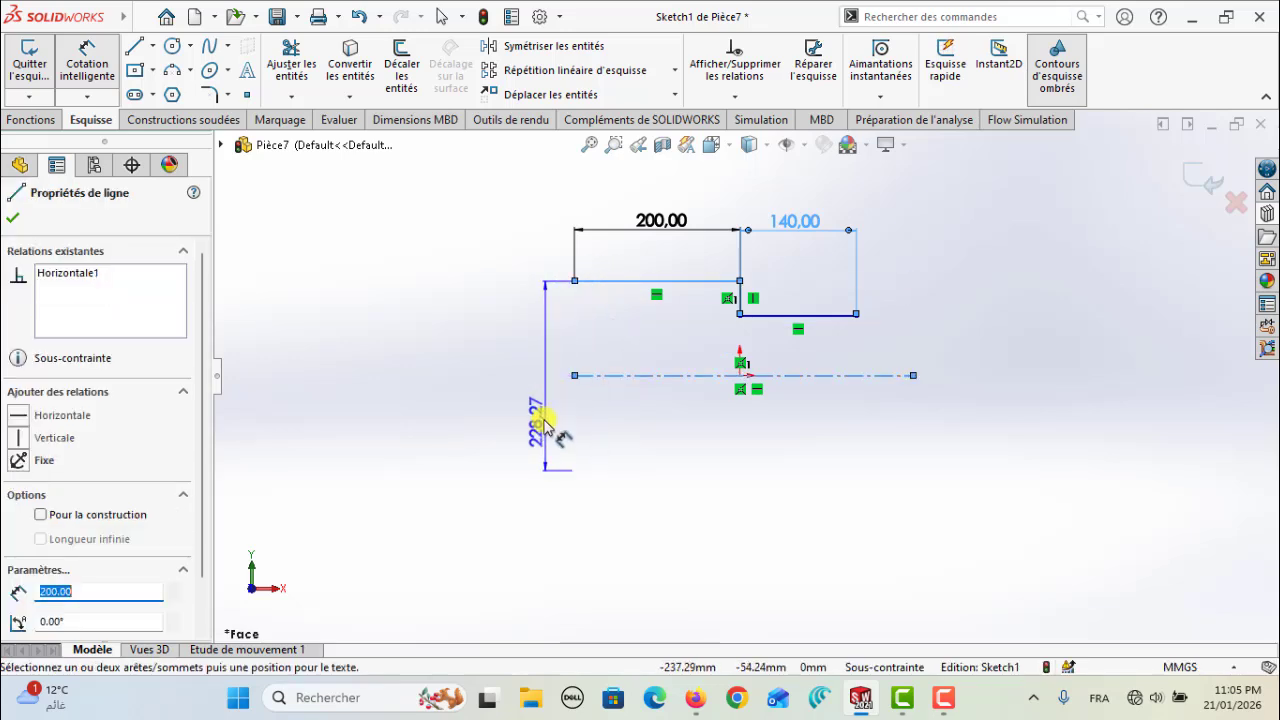
click(540, 398)
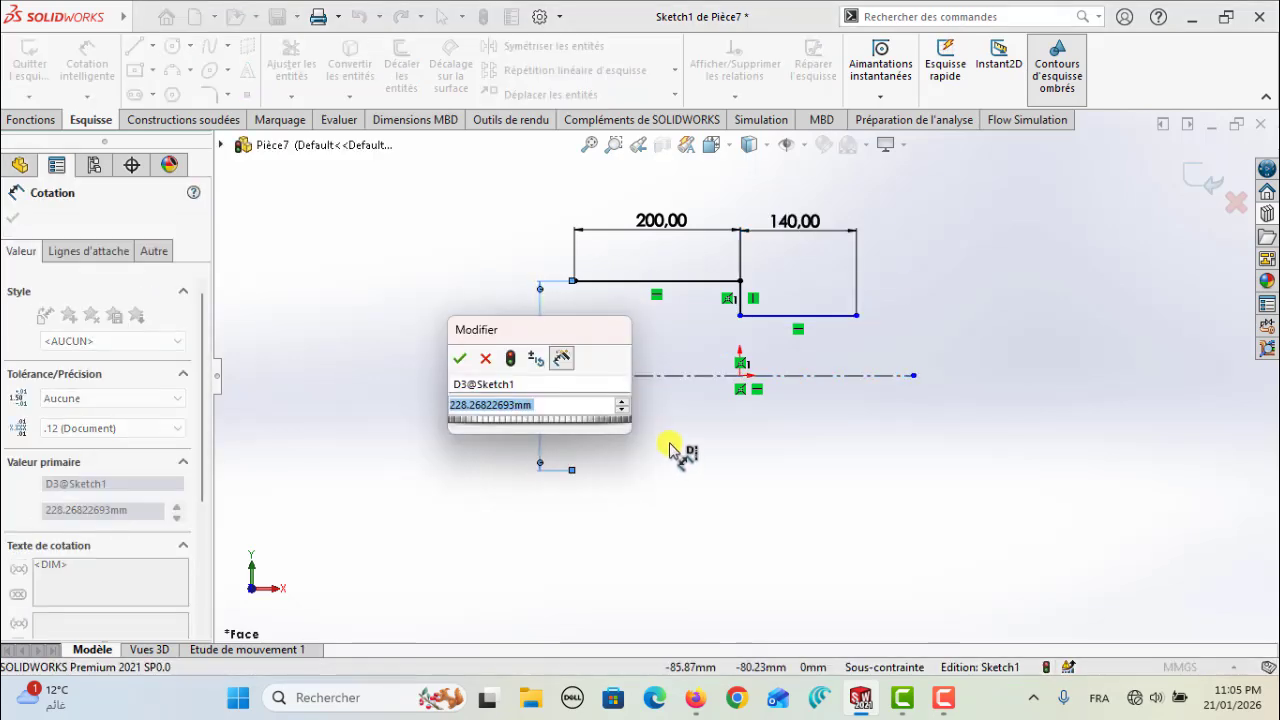
text(100)
key(Return)
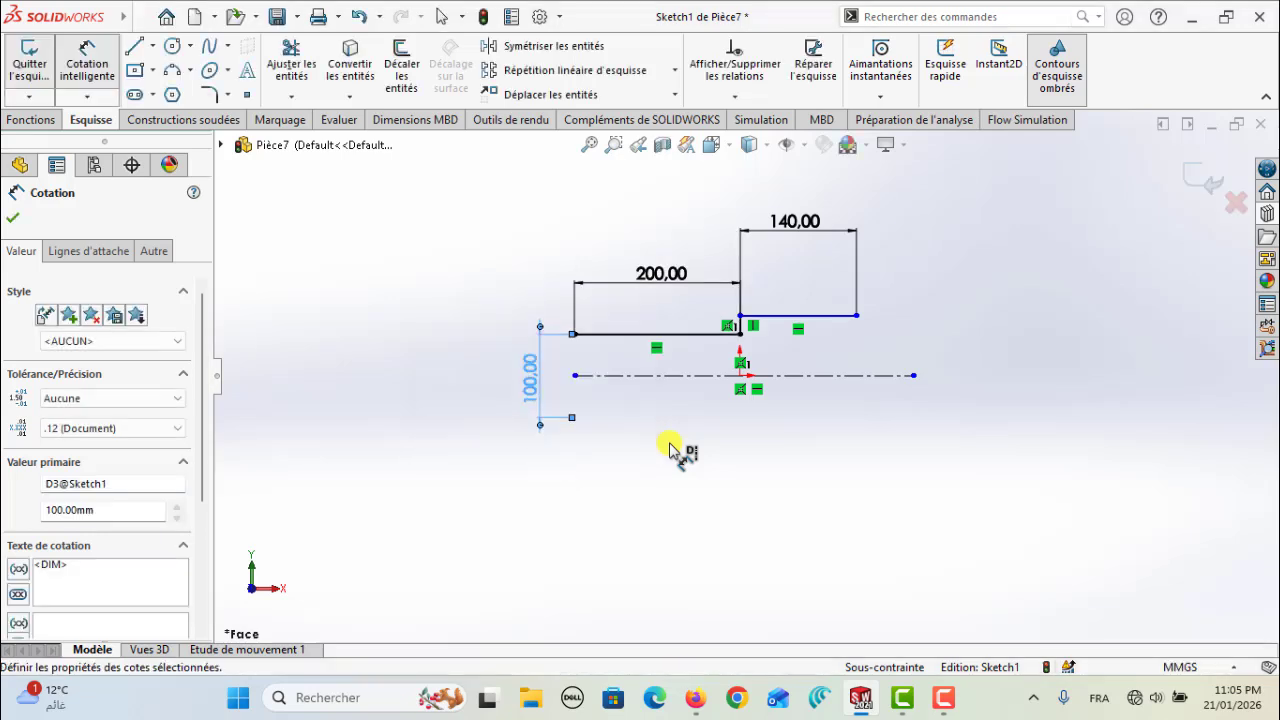
Add a 50 mm diameter dimension between the centreline and the 140 mm line, doubled across the axis
click(801, 376)
click(811, 316)
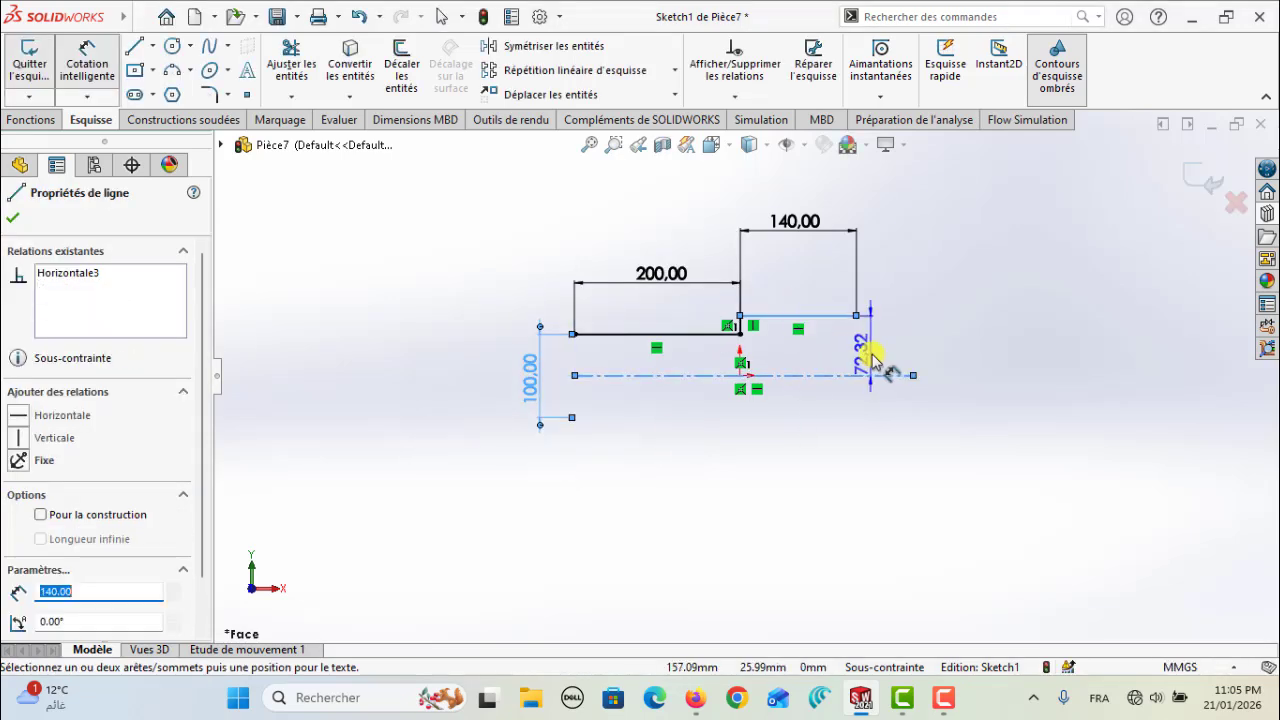
click(1075, 412)
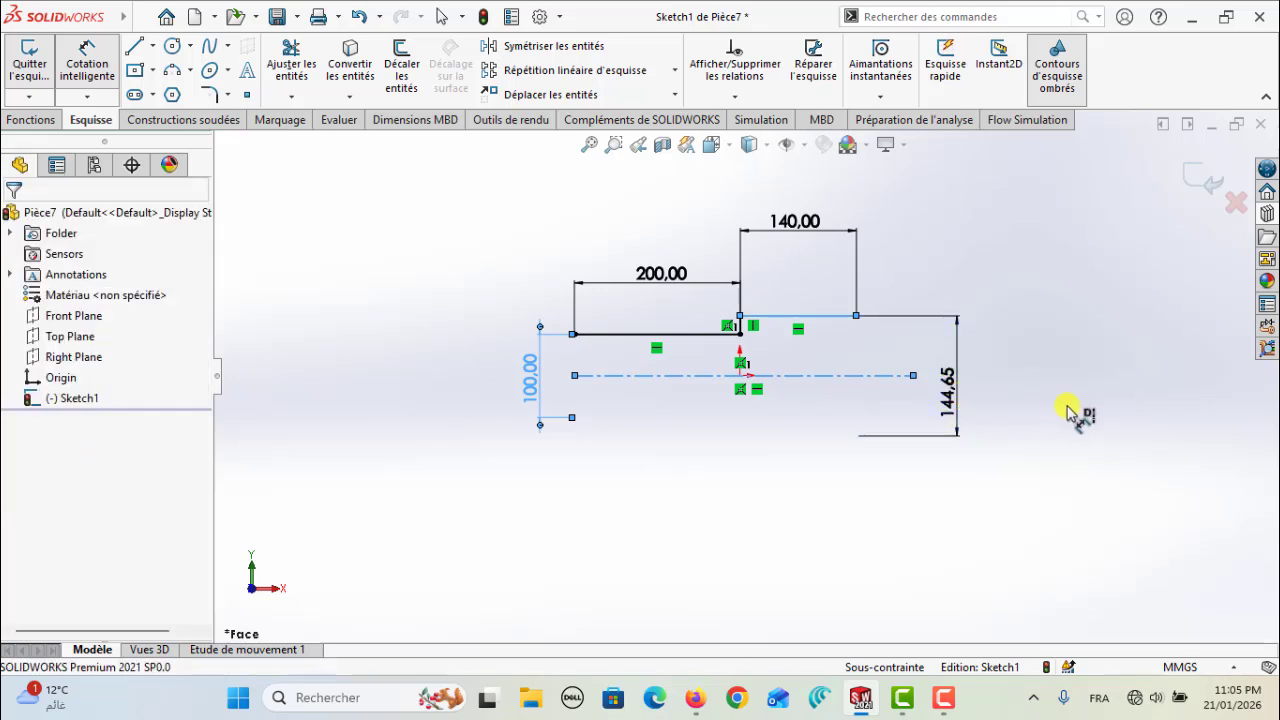
text(50)
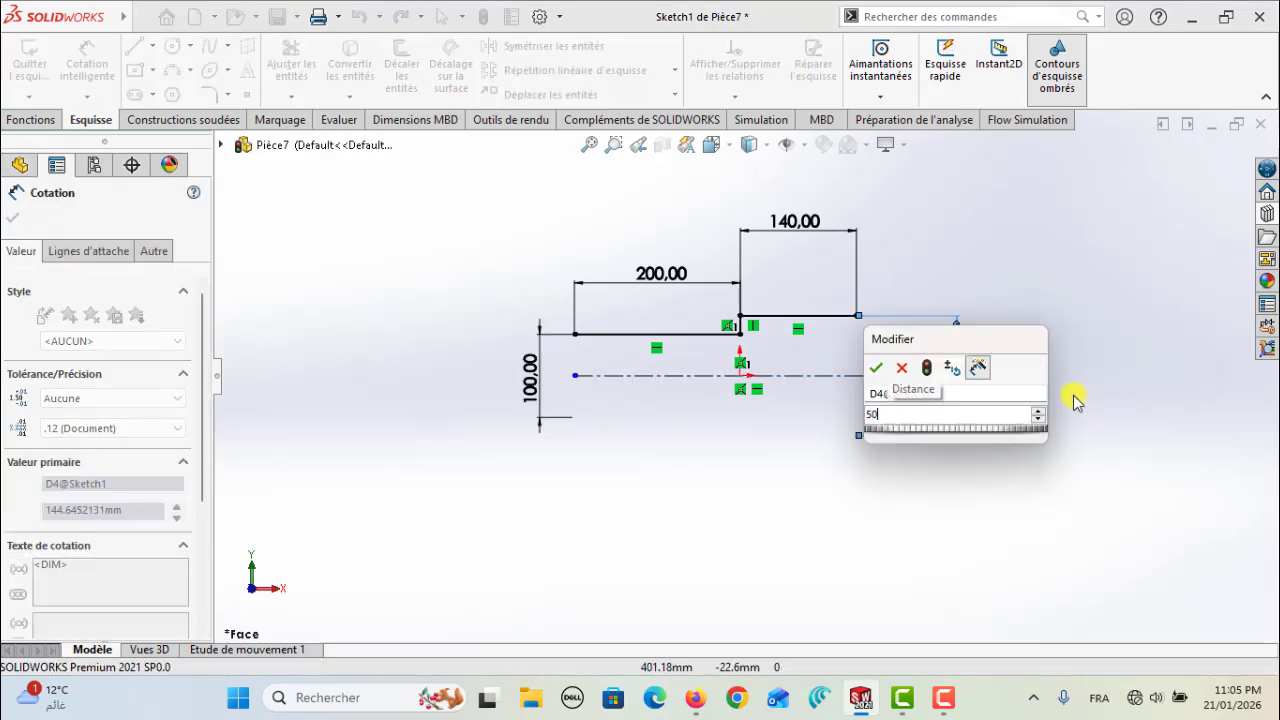
key(Return)
scroll(777, 369, down, 2)
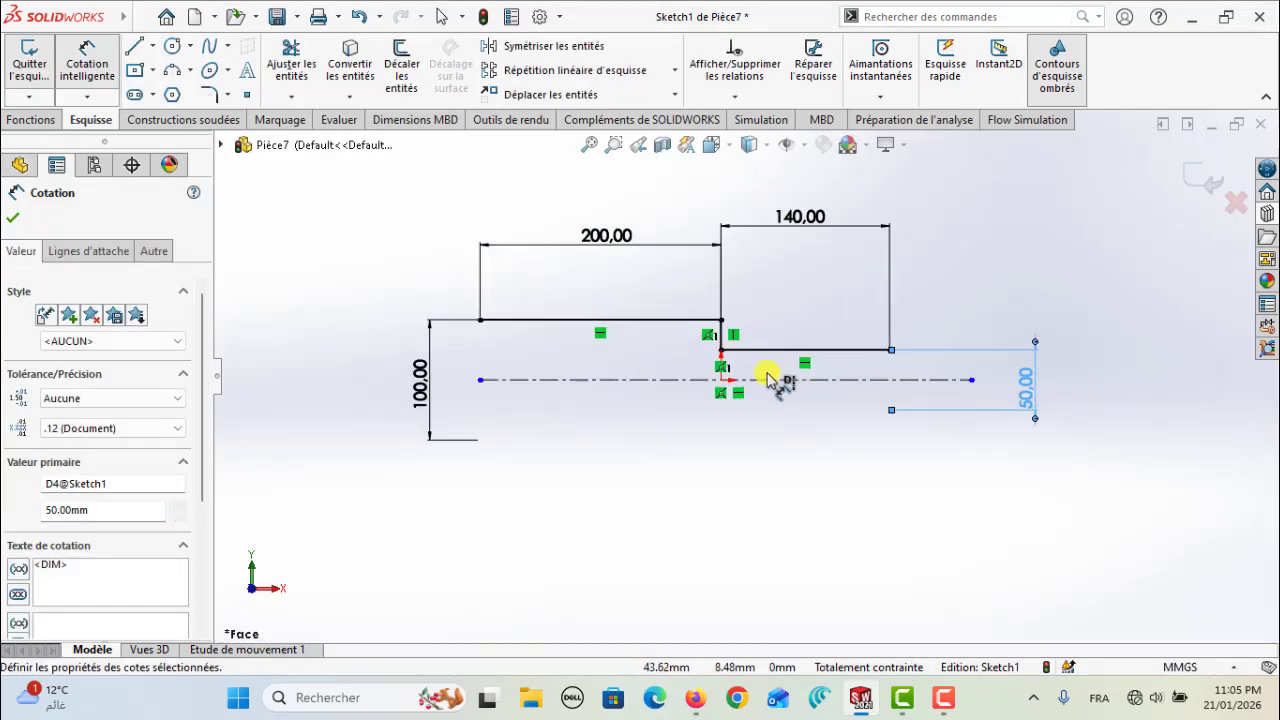
click(12, 217)
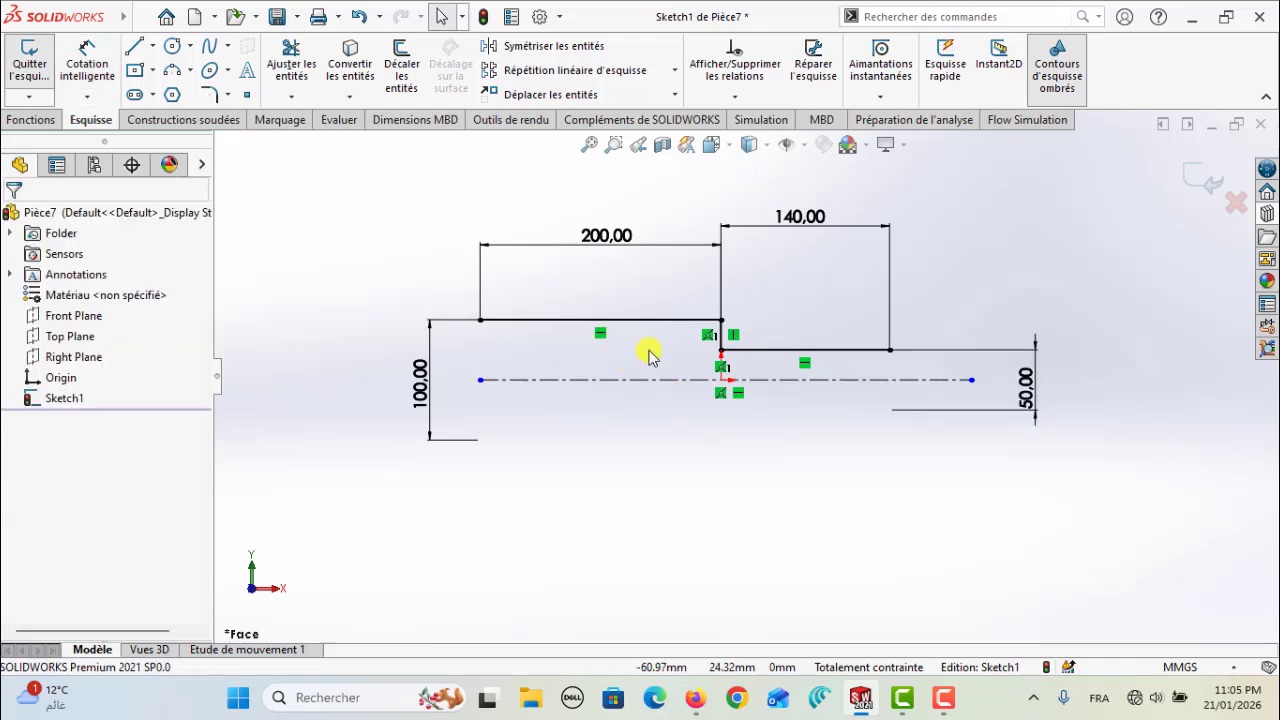
Offset the whole stepped line chain outward by 3 mm, away from the centreline, with the offset dimension added
scroll(651, 354, down, 1)
click(401, 68)
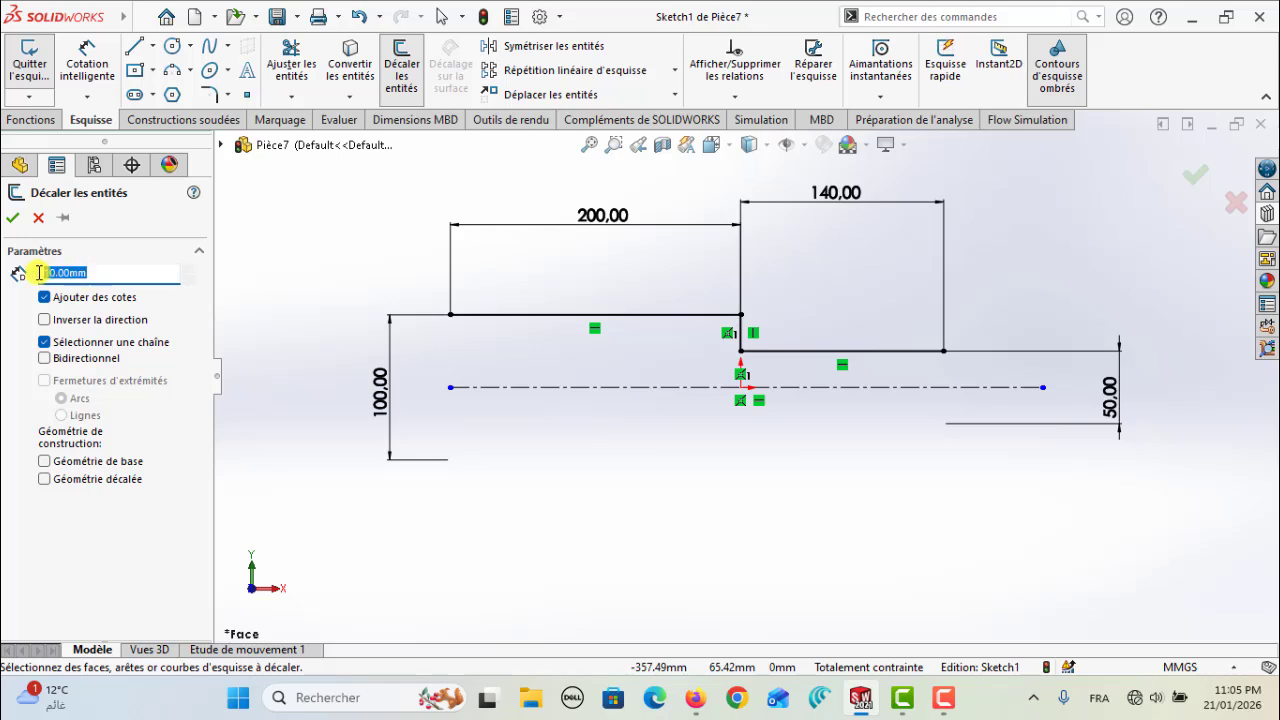
text(3)
key(Return)
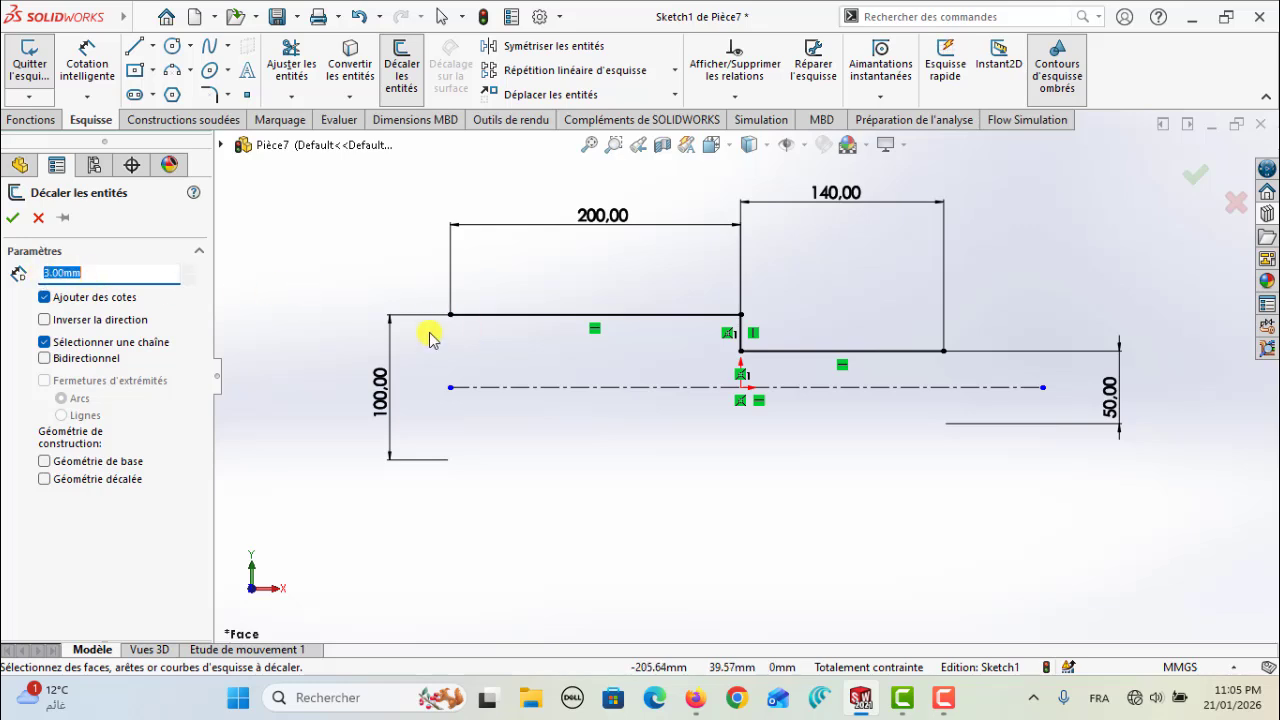
click(588, 298)
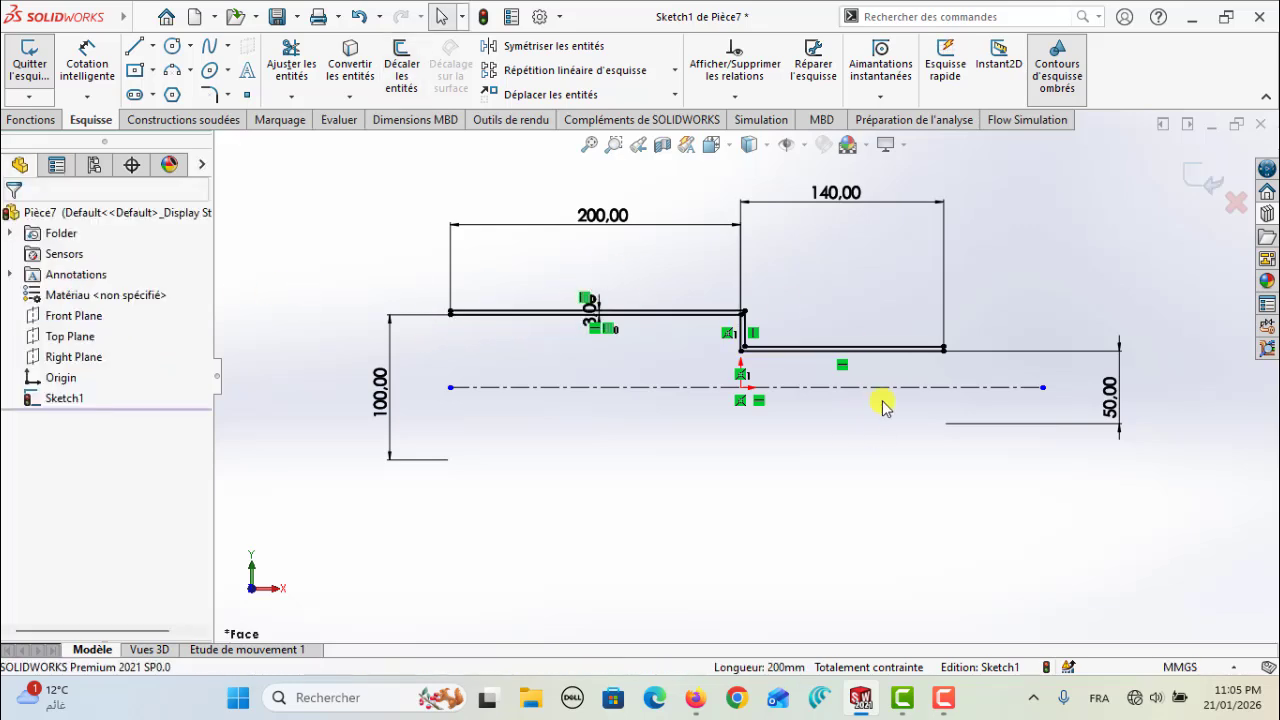
Close the open end of the 200 mm section with a vertical line joining the offset and original lines
scroll(454, 336, down, 5)
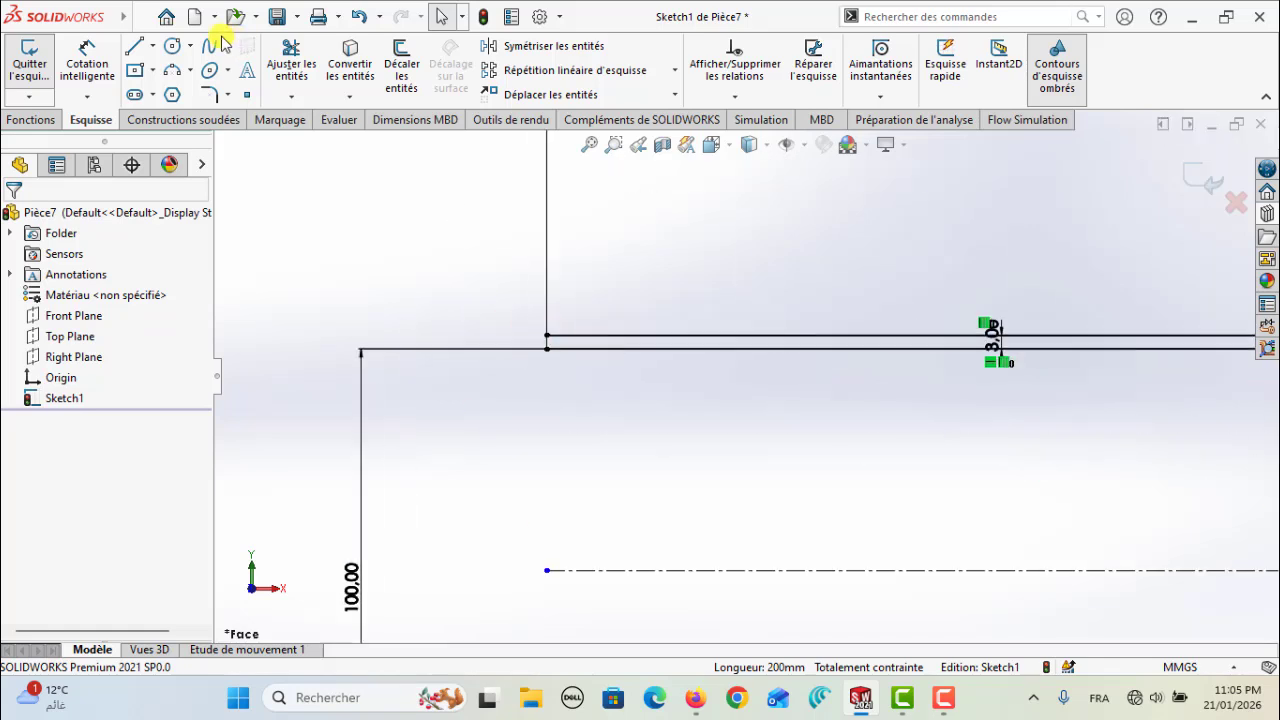
click(134, 46)
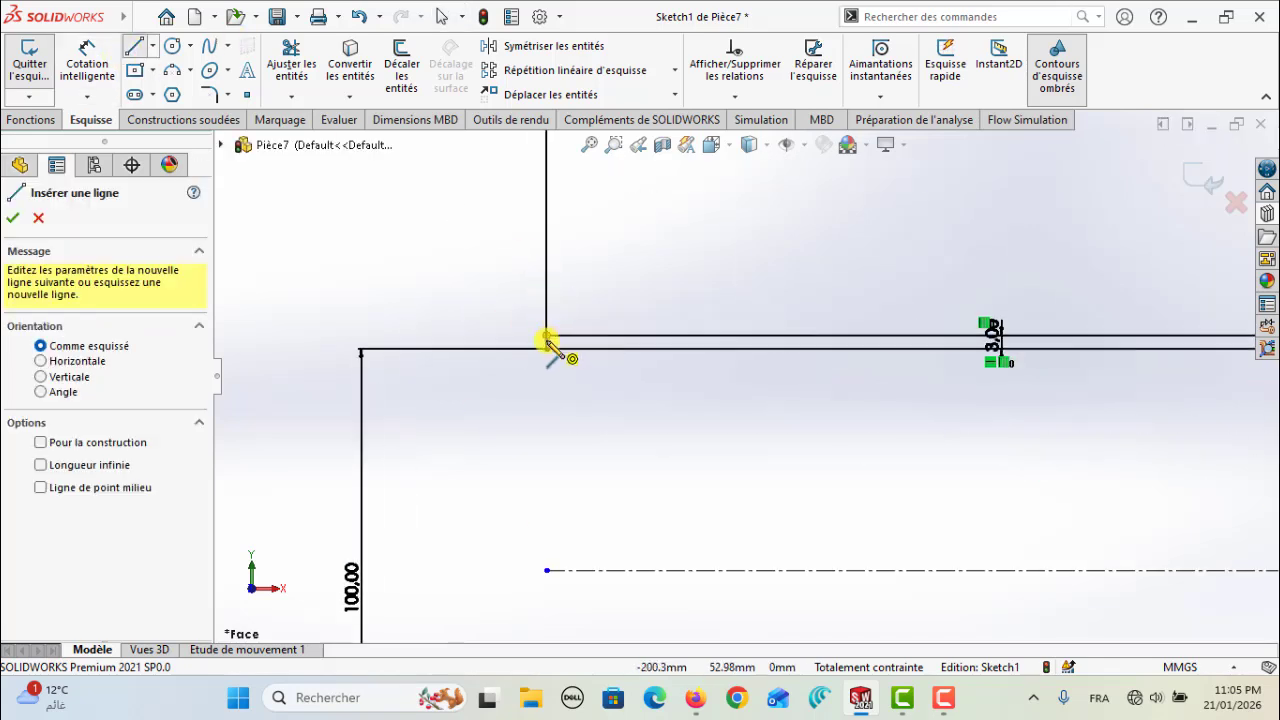
click(547, 336)
click(547, 349)
Close the open end of the 140 mm section with a vertical line between the offset and original lines
scroll(654, 420, up, 5)
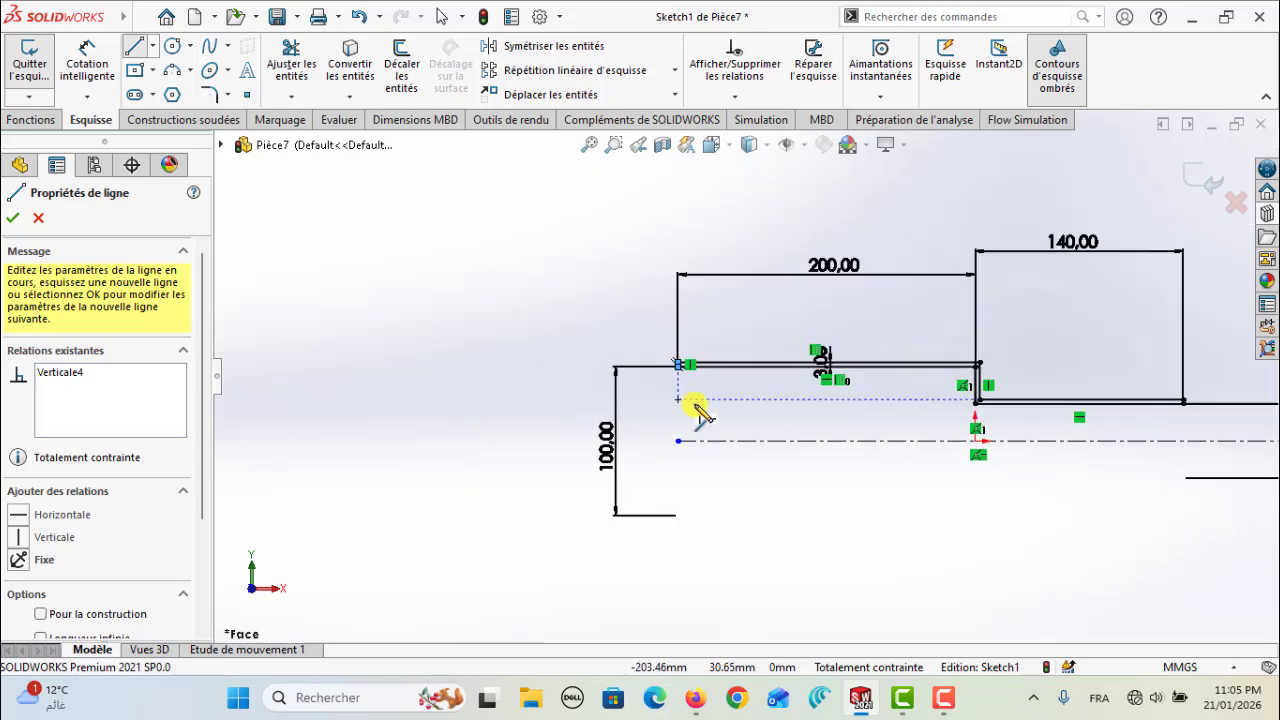
scroll(1085, 420, down, 6)
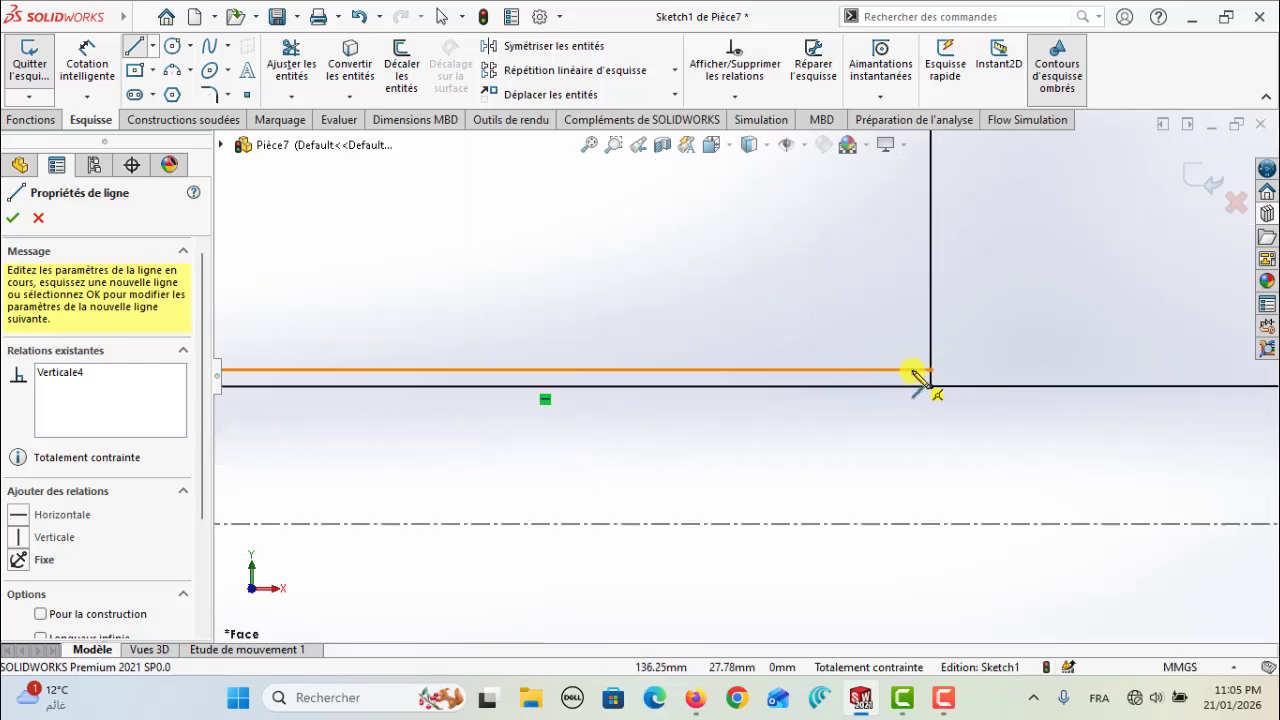
click(930, 384)
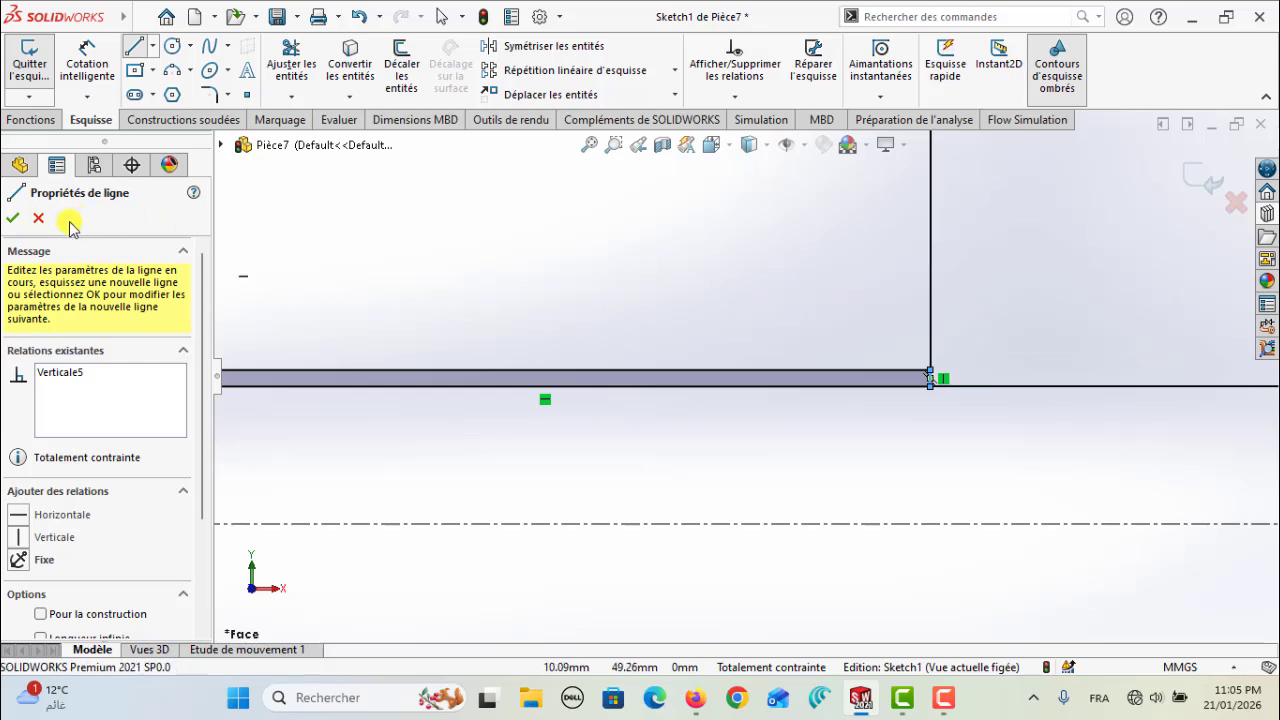
click(14, 220)
click(14, 216)
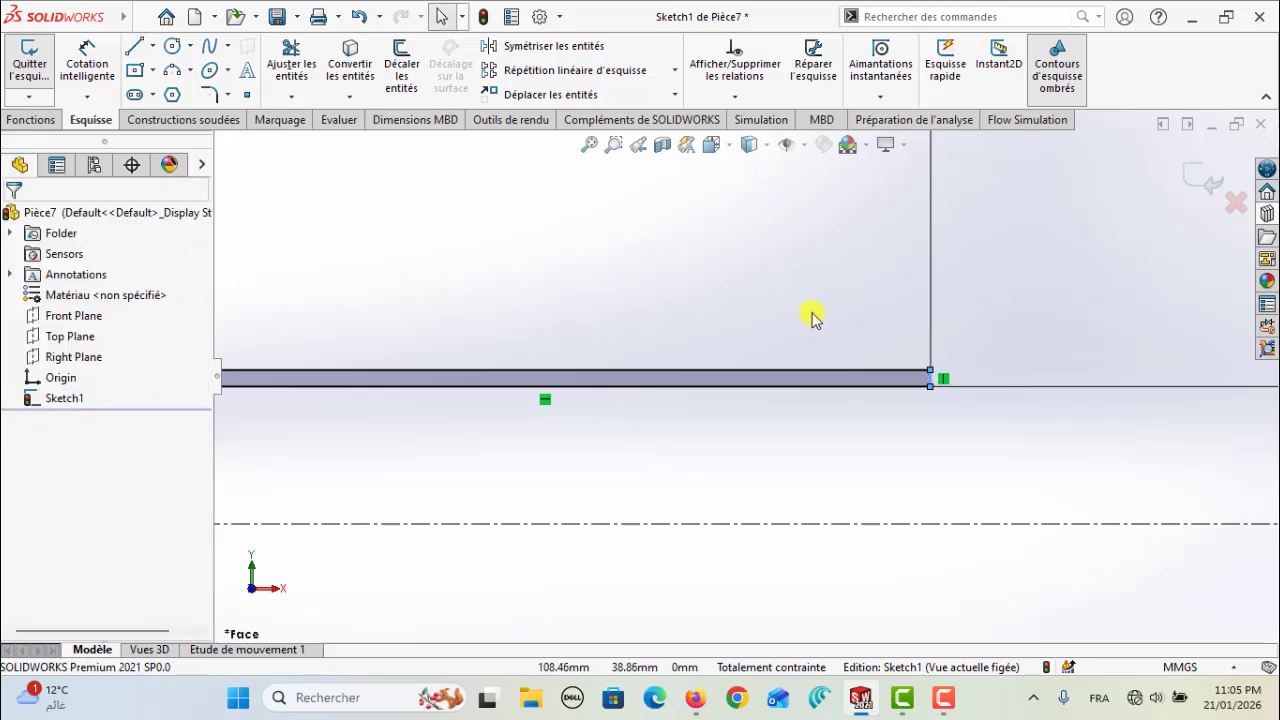
scroll(870, 330, up, 2)
scroll(543, 409, up, 5)
scroll(520, 380, down, 4)
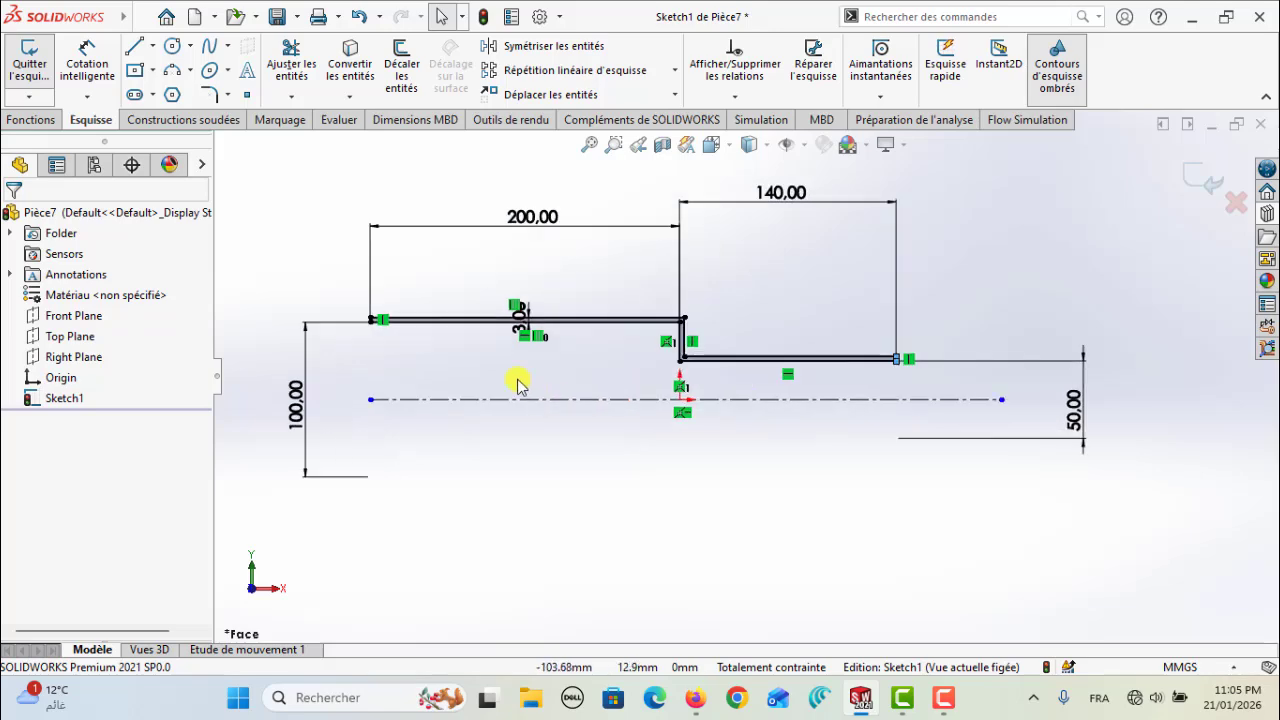
Revolve the closed profile 360° around the horizontal centreline, replacing the preselected axis line
click(30, 119)
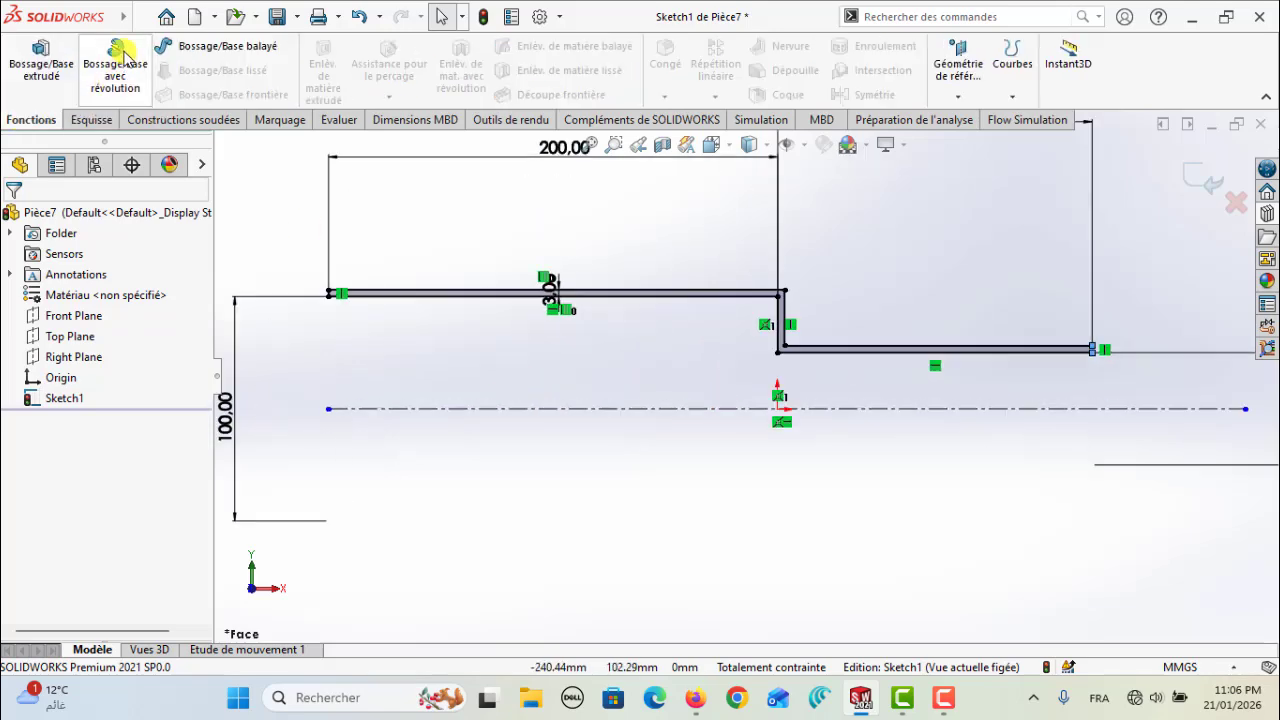
click(117, 73)
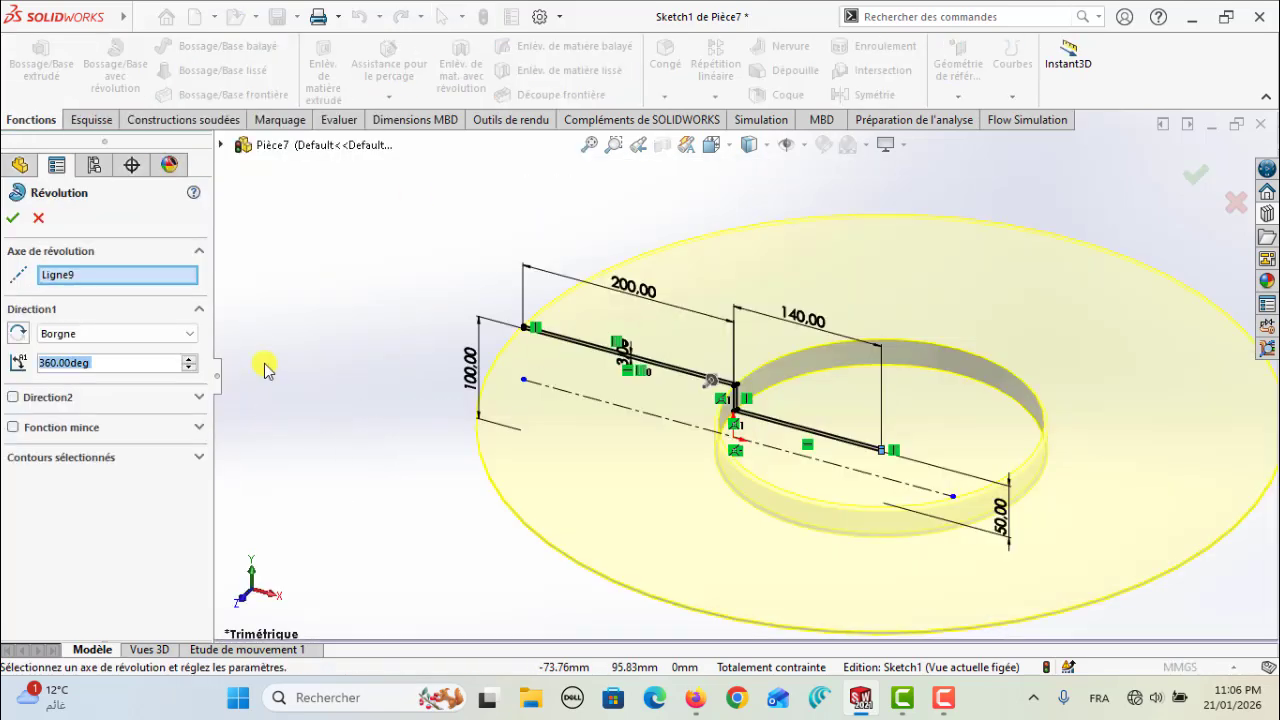
click(68, 276)
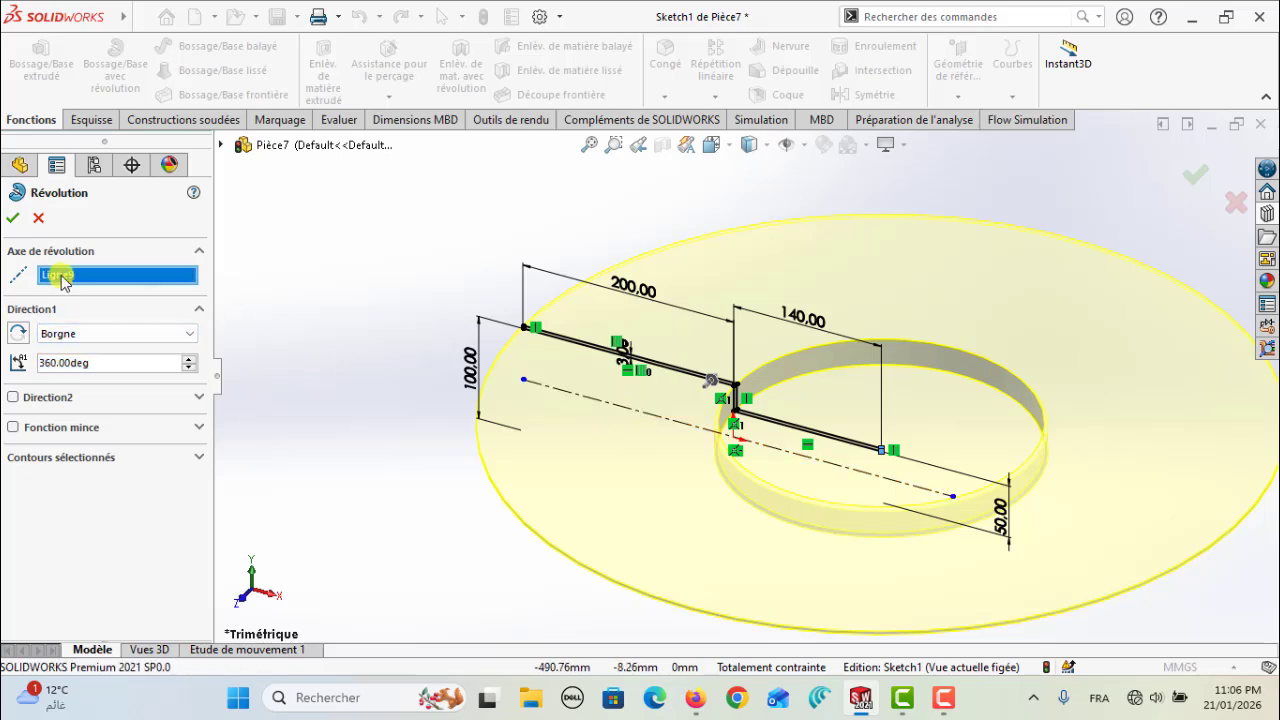
key(Delete)
click(700, 429)
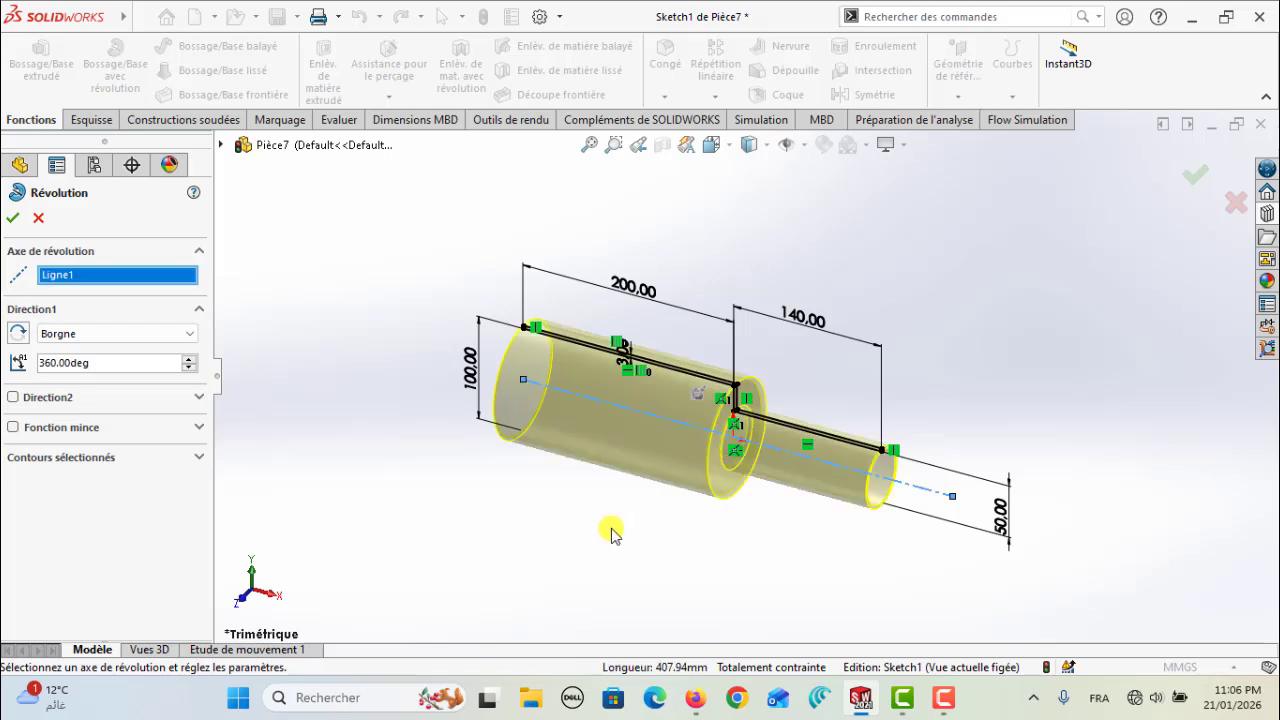
click(13, 218)
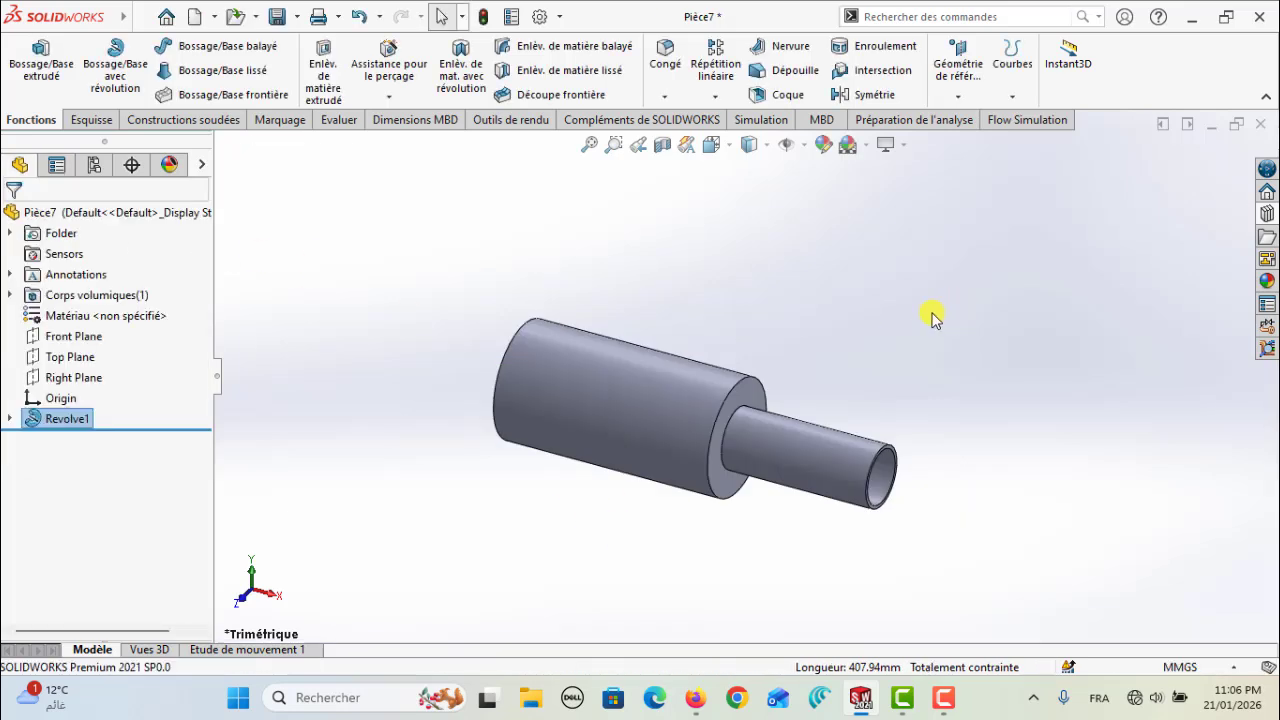
Cut the model view with a section on the Front Plane and orient it to the front view
scroll(680, 405, down, 3)
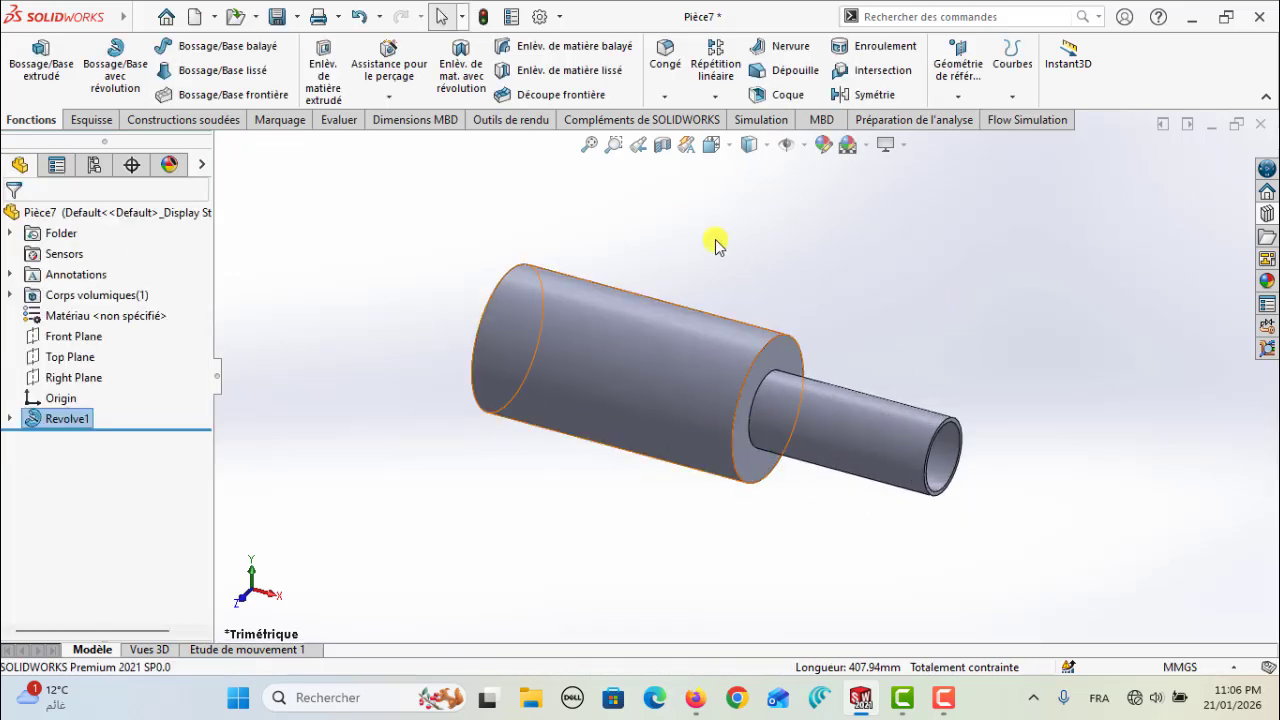
click(662, 144)
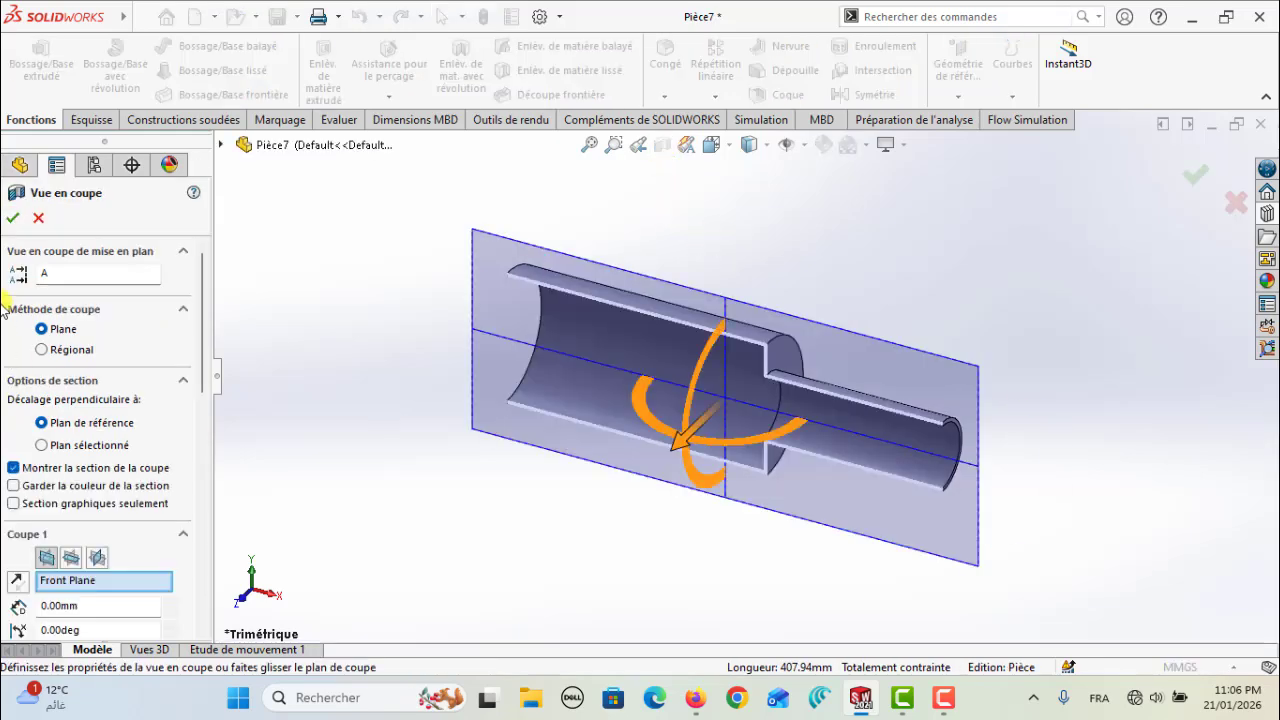
click(13, 218)
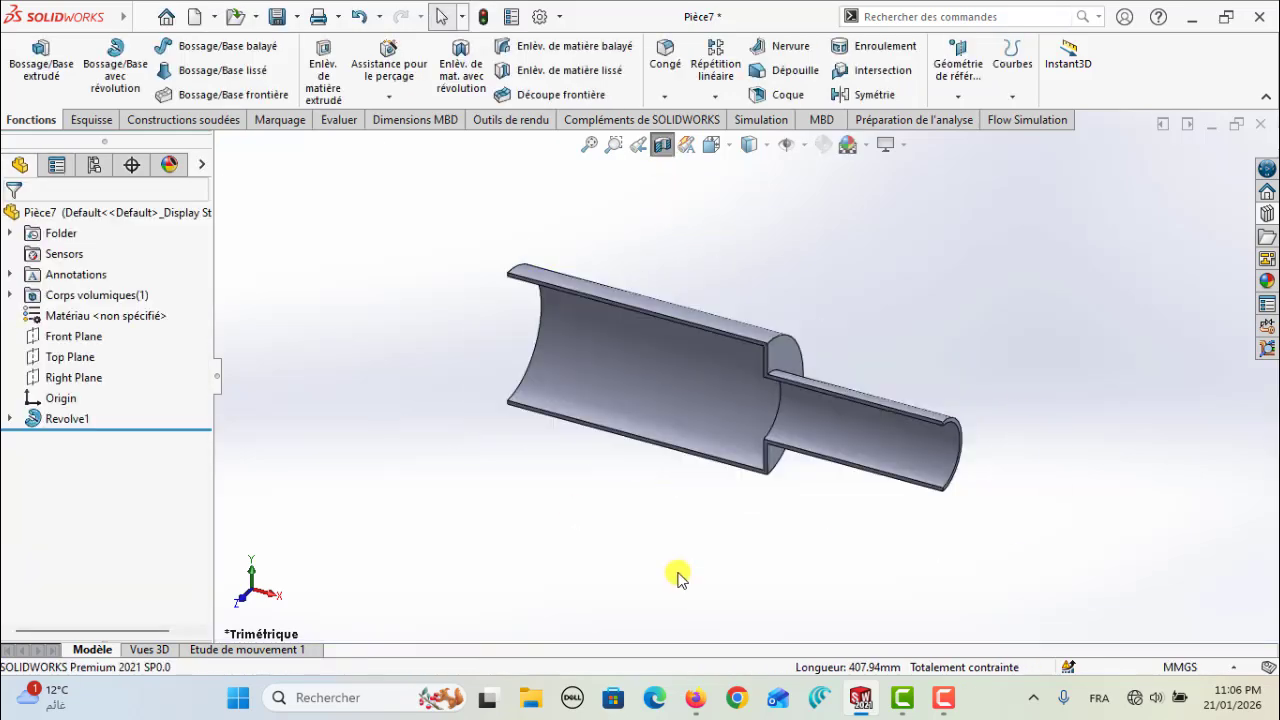
click(711, 144)
click(736, 220)
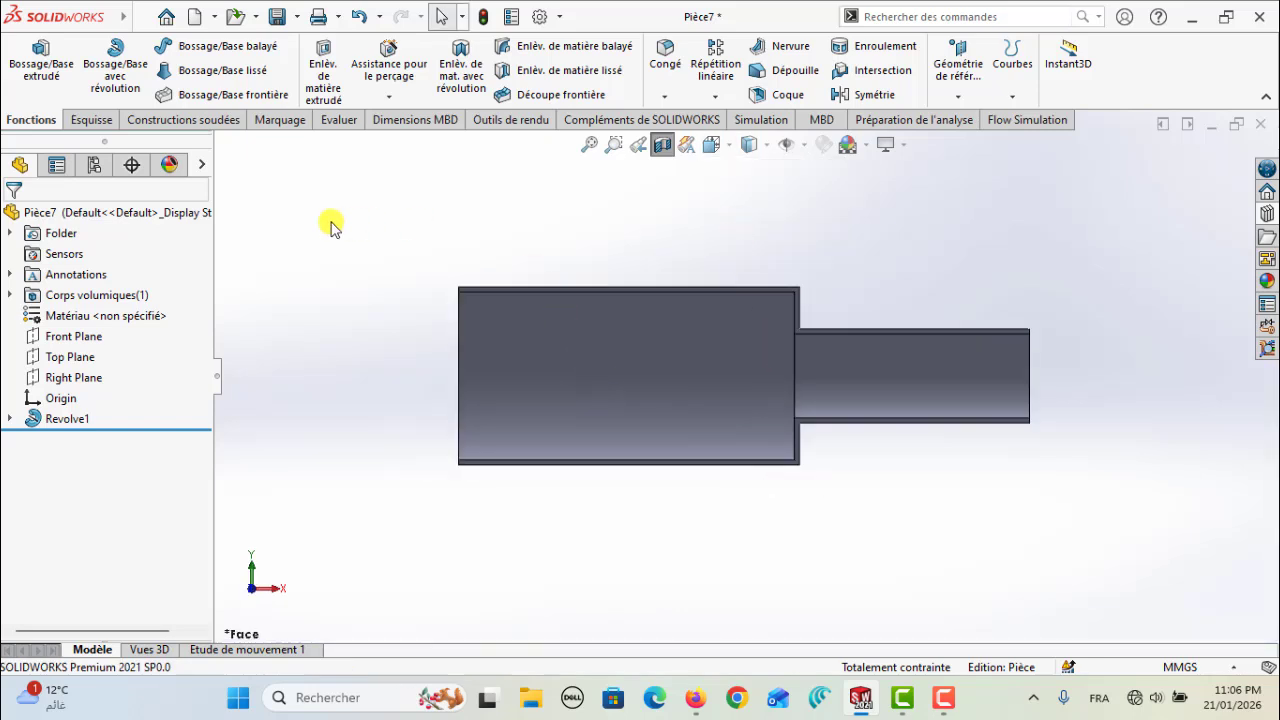
Save the part as tube_test.SLDPRT in the flow simulion folder
click(148, 17)
click(205, 247)
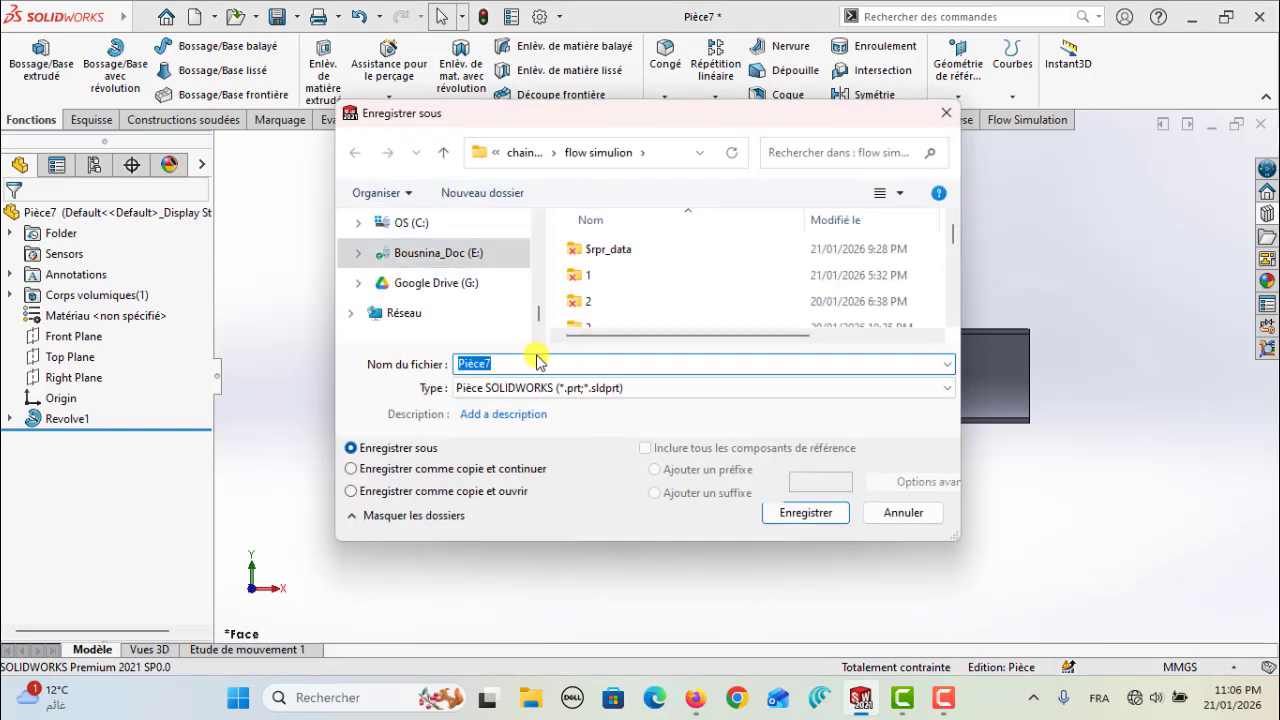
text(Tube)
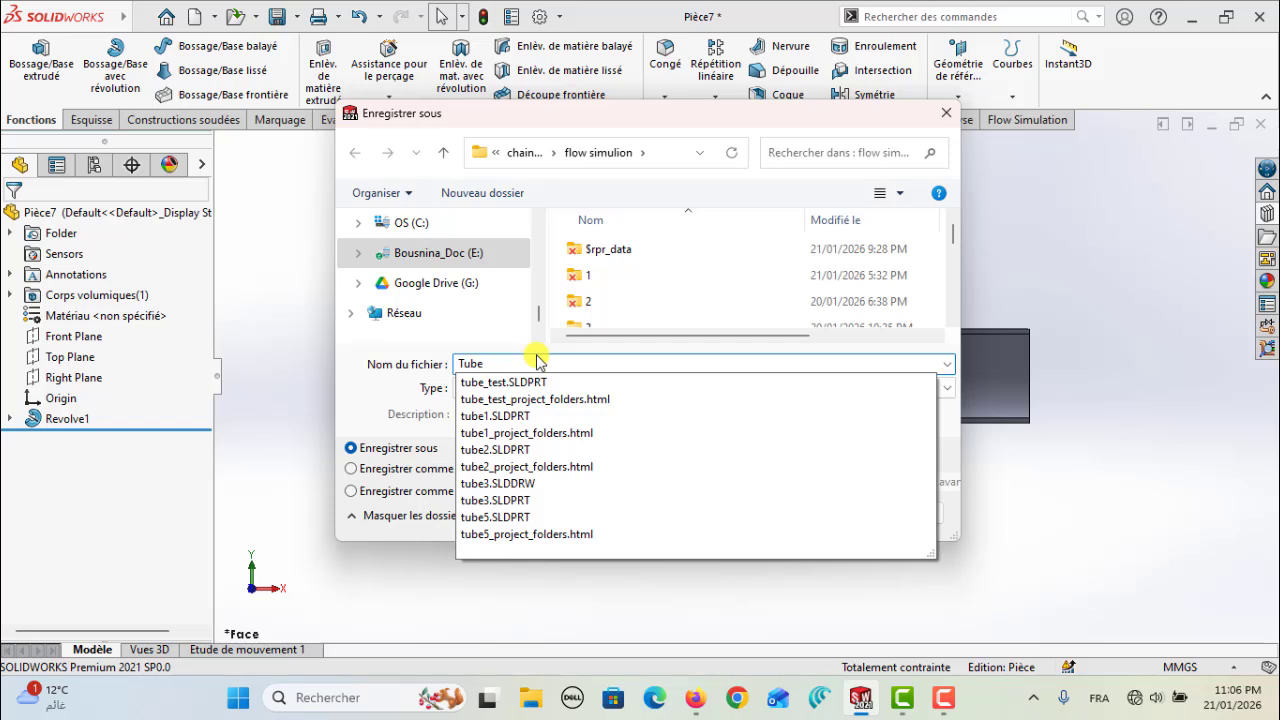
click(487, 381)
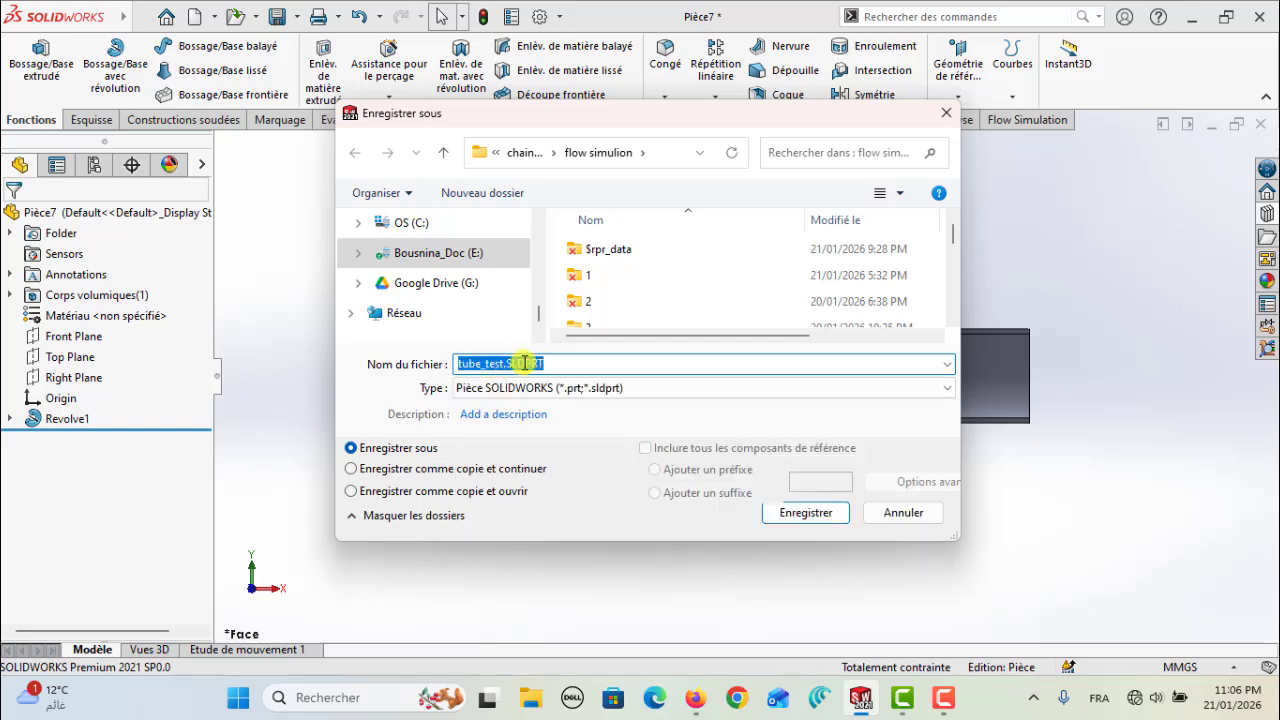
key(Return)
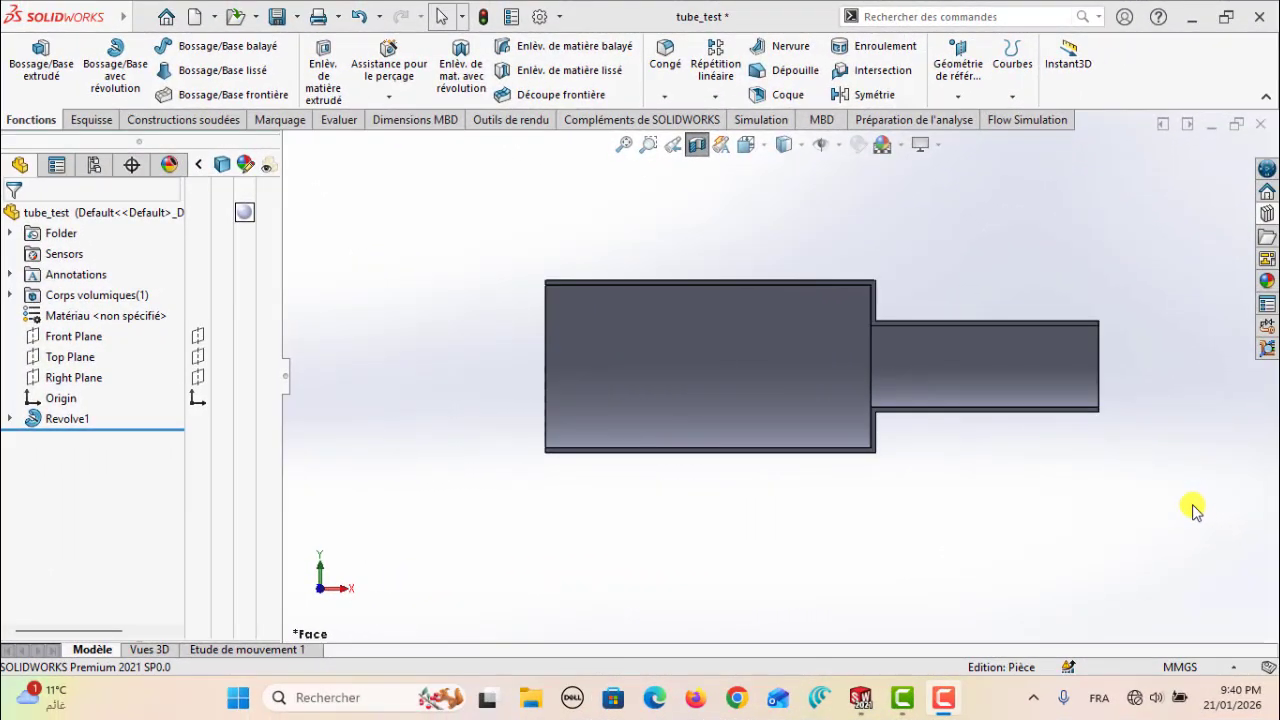
Start Flow Simulation's Create Lids tool and select the annular end face of the wide 200 mm section
click(1040, 124)
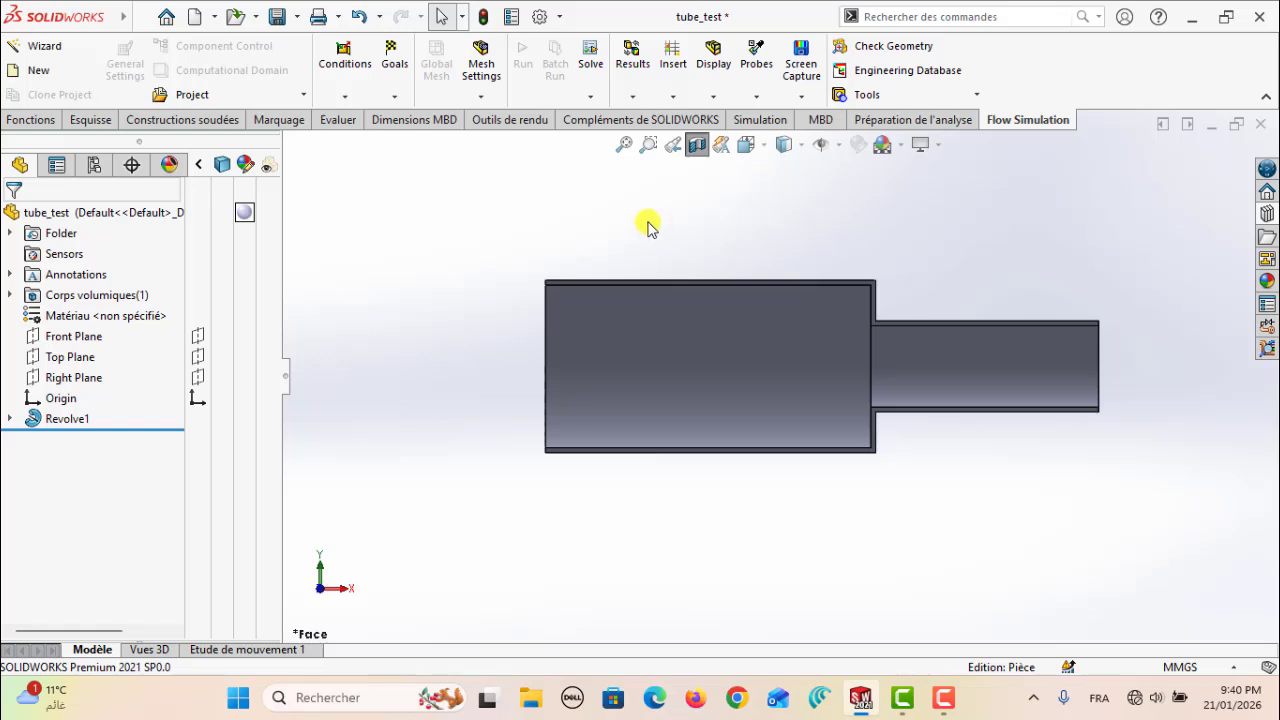
key(Left)
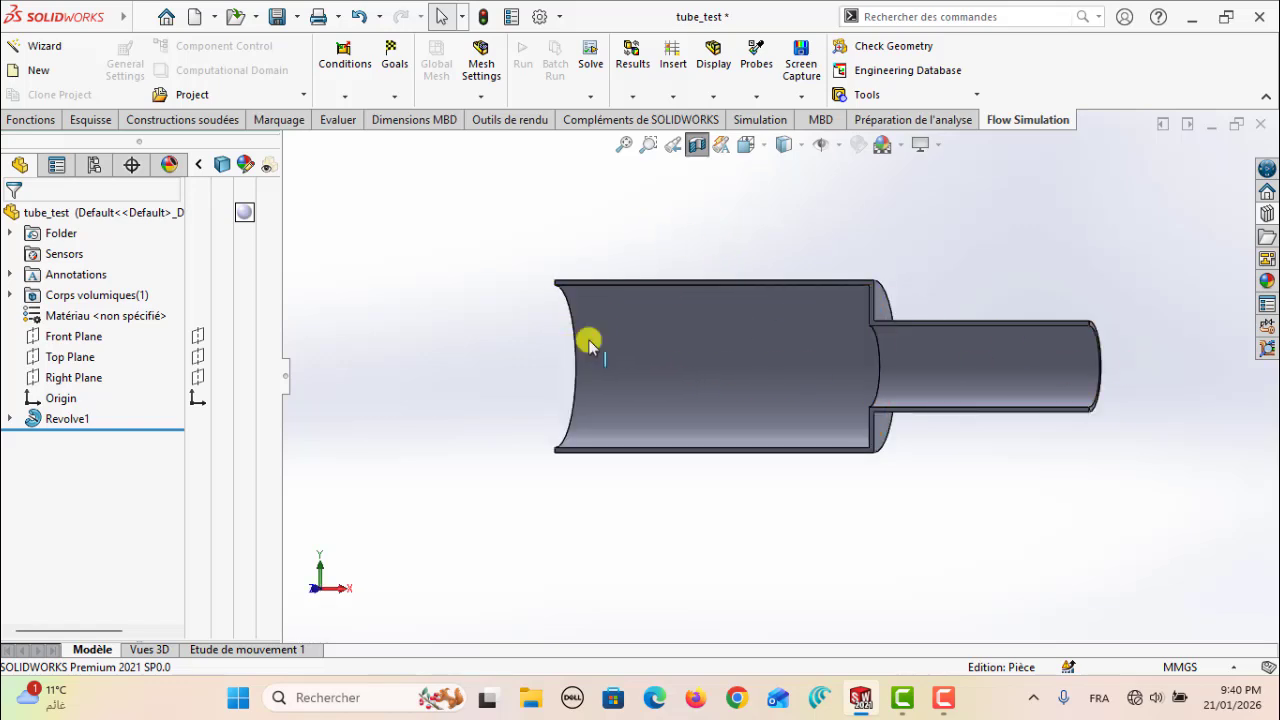
middle_drag(936, 368, 1087, 360)
key(ctrl+1)
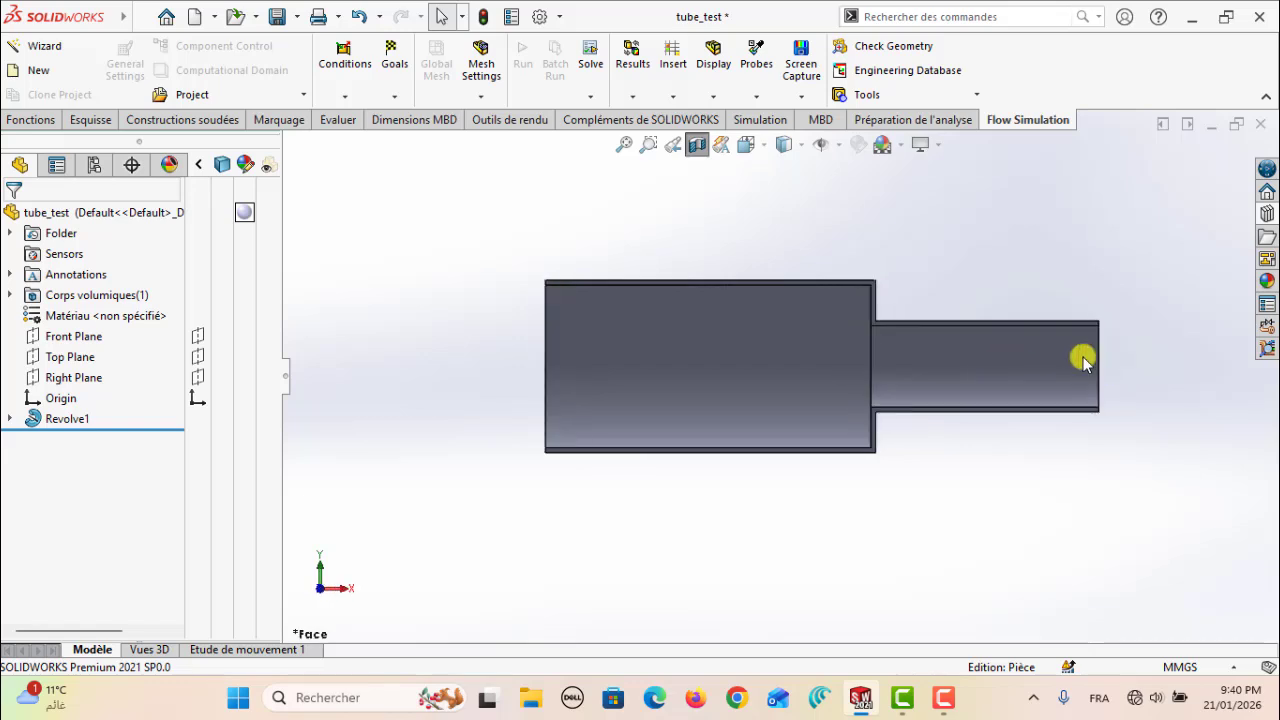
click(975, 95)
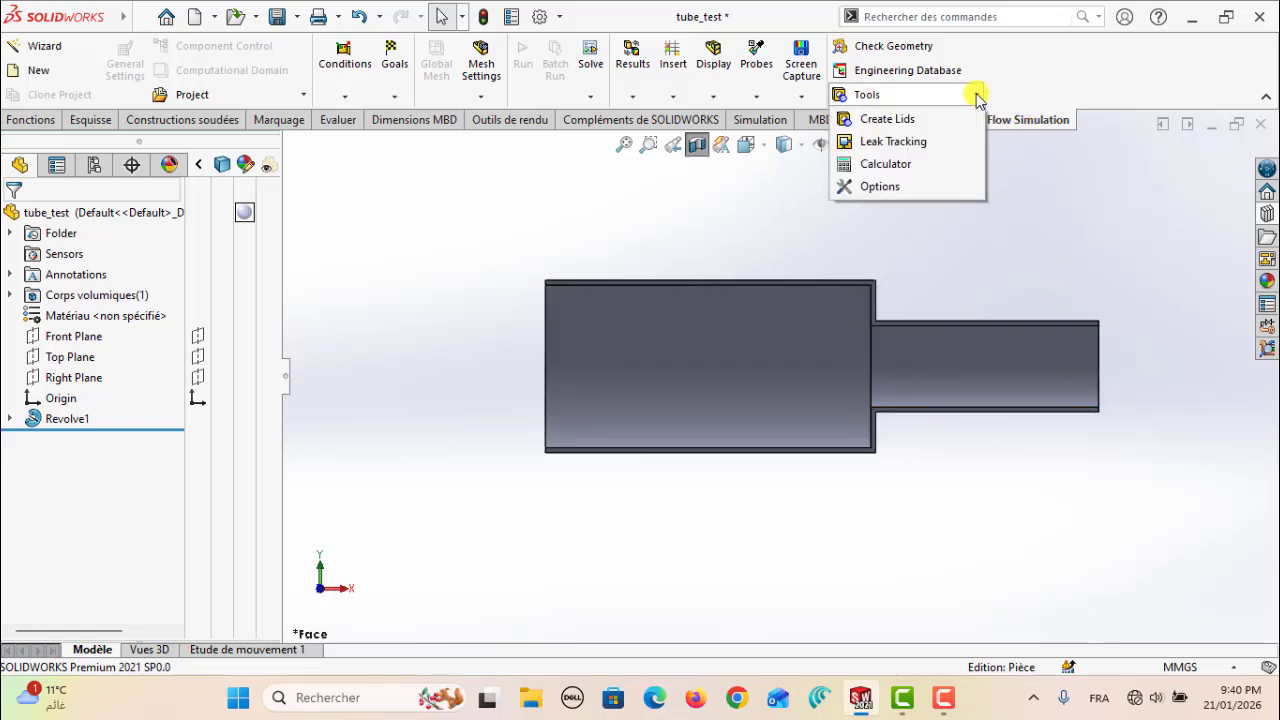
click(896, 119)
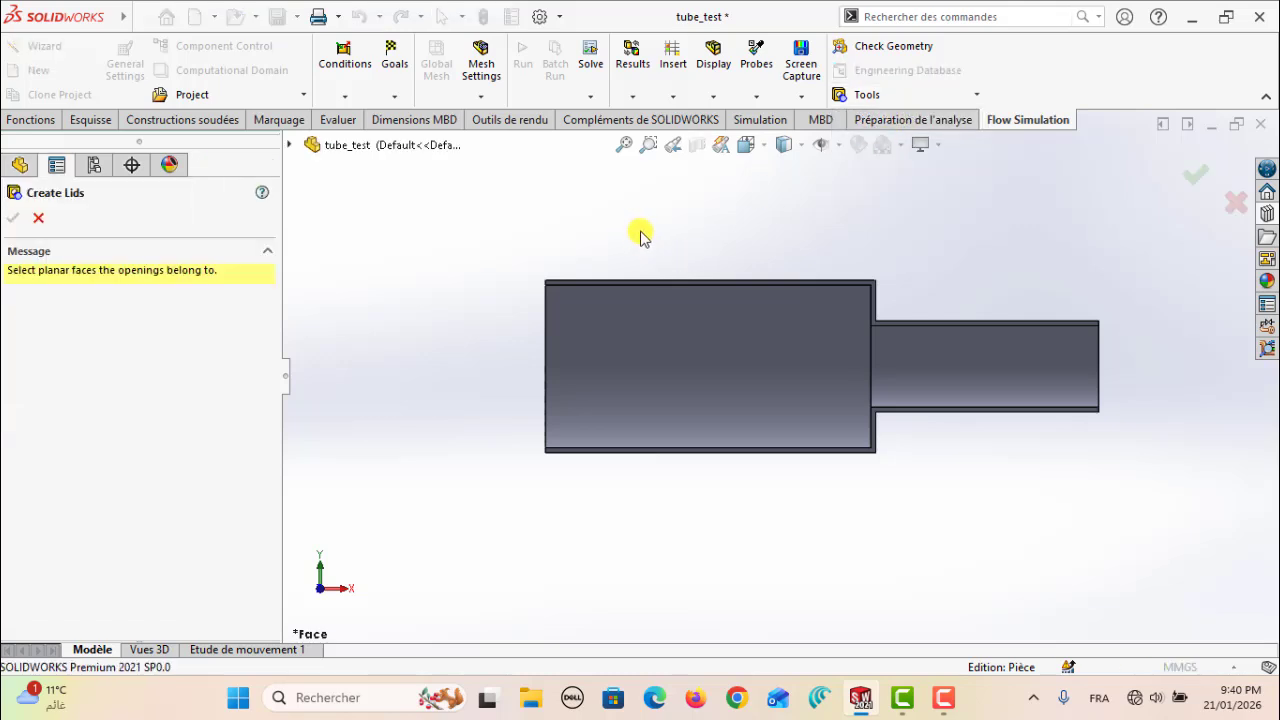
middle_drag(640, 236, 546, 346)
scroll(580, 357, down, 6)
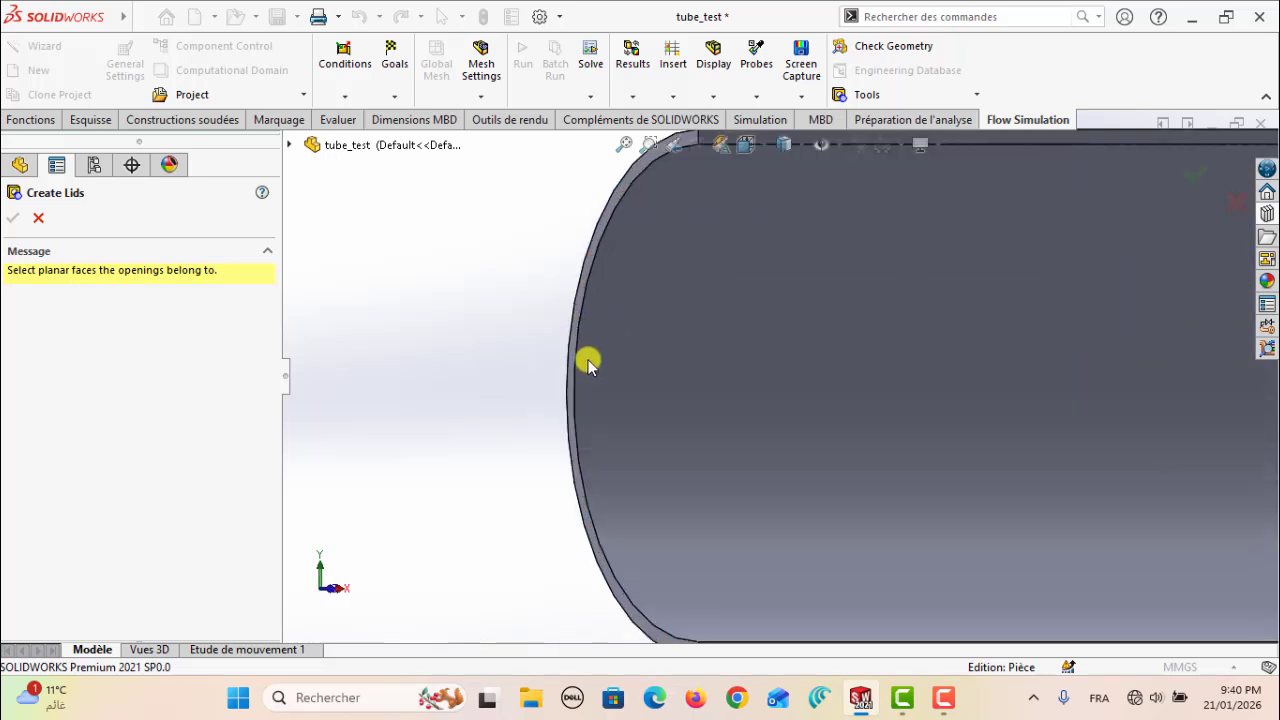
click(575, 345)
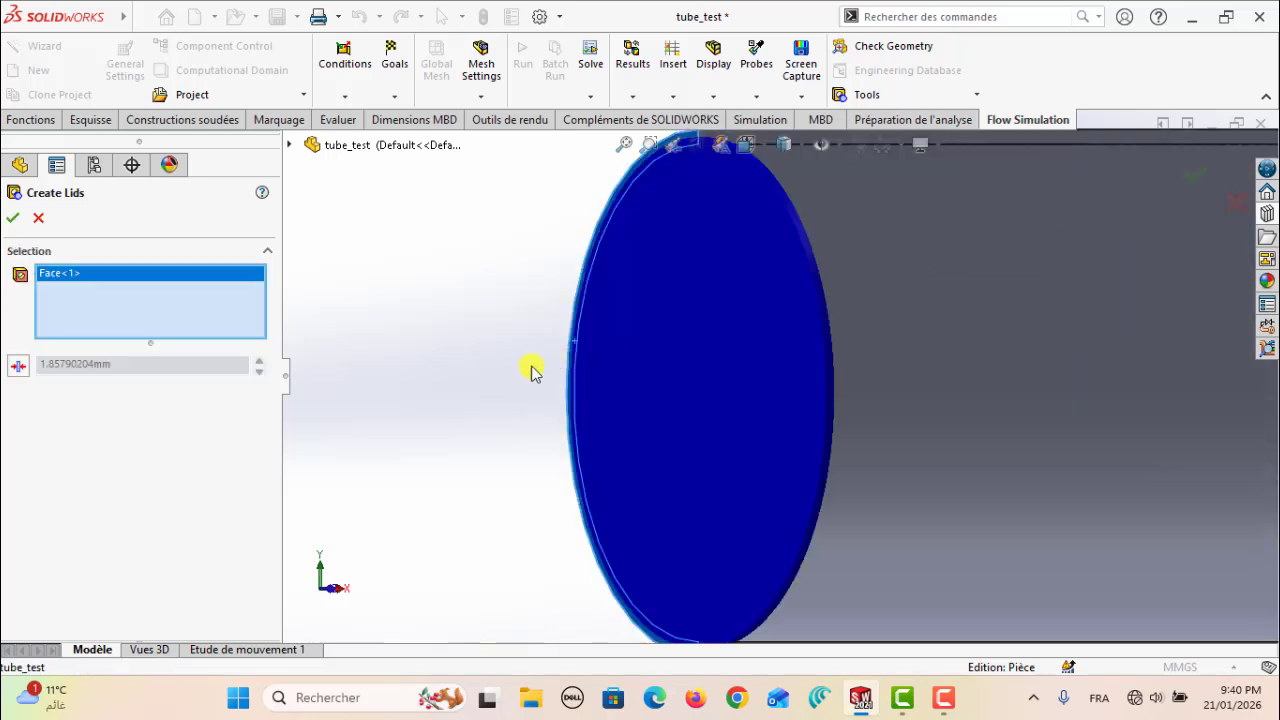
Add the annular end face of the narrow 140 mm section to the lid selection
scroll(520, 386, up, 6)
key(Left)
key(Left)
scroll(520, 387, up, 2)
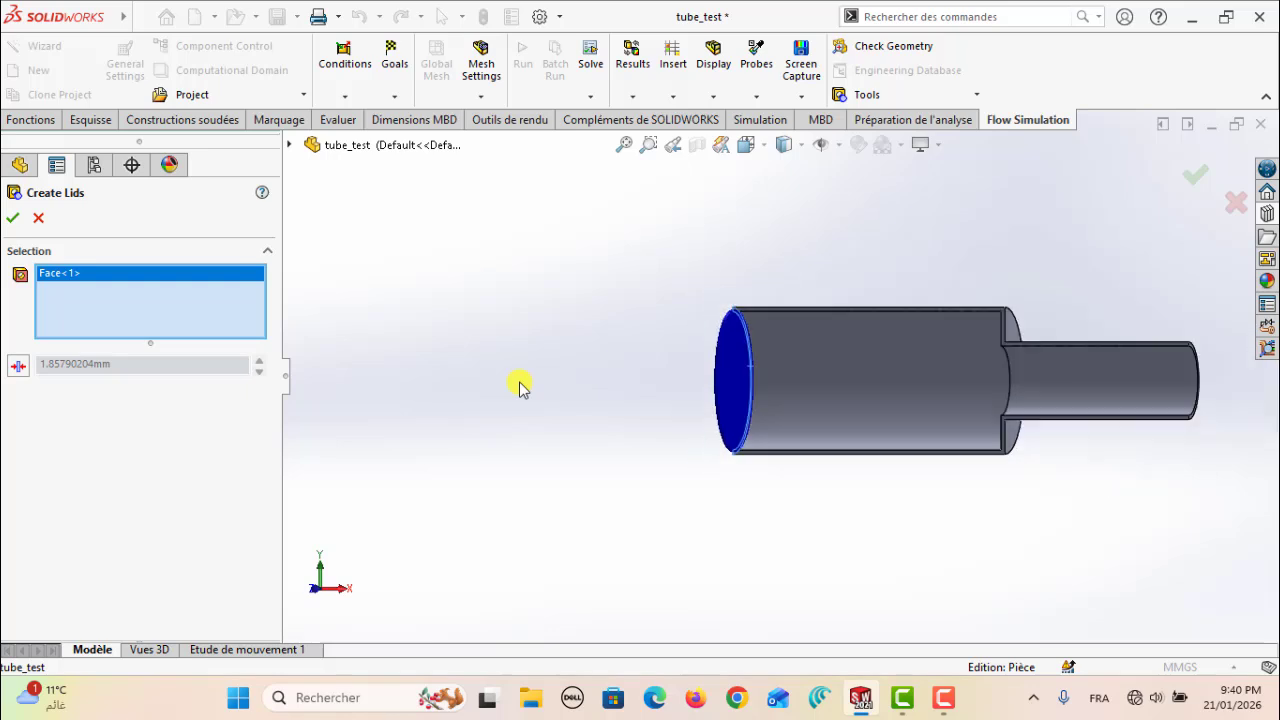
key(Left)
scroll(1176, 391, down, 1)
scroll(1150, 385, down, 2)
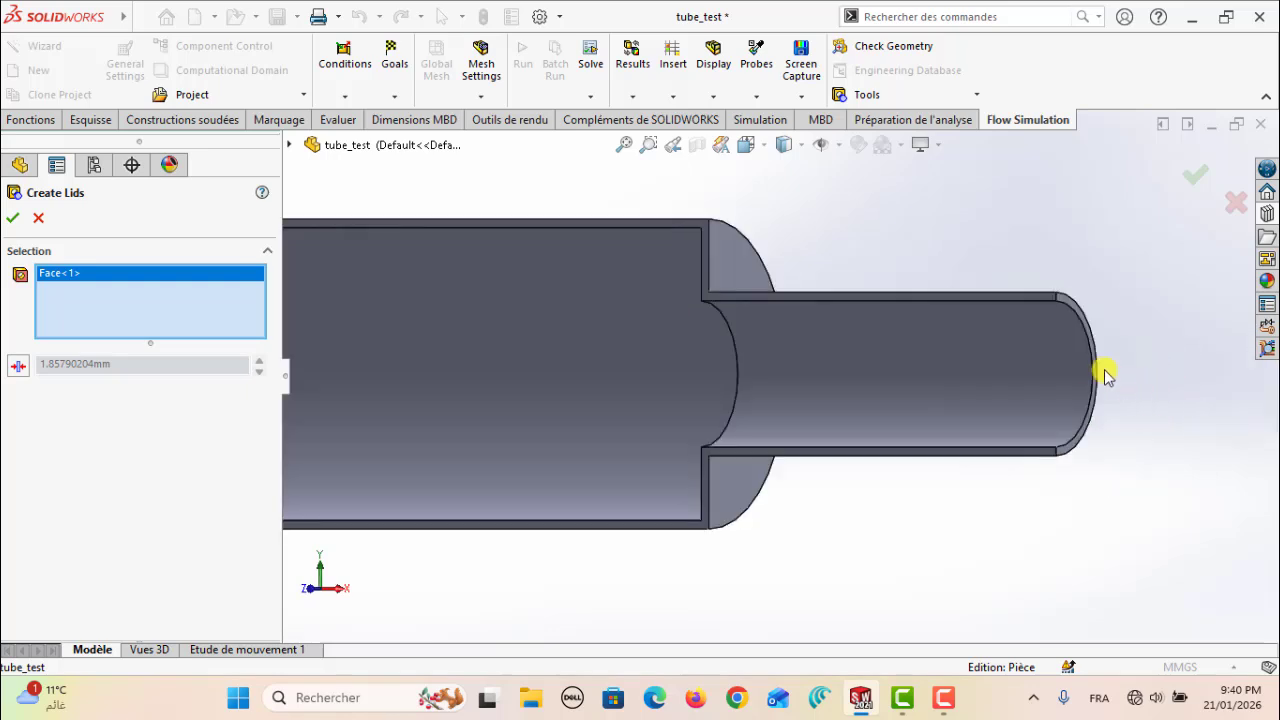
scroll(1085, 371, down, 2)
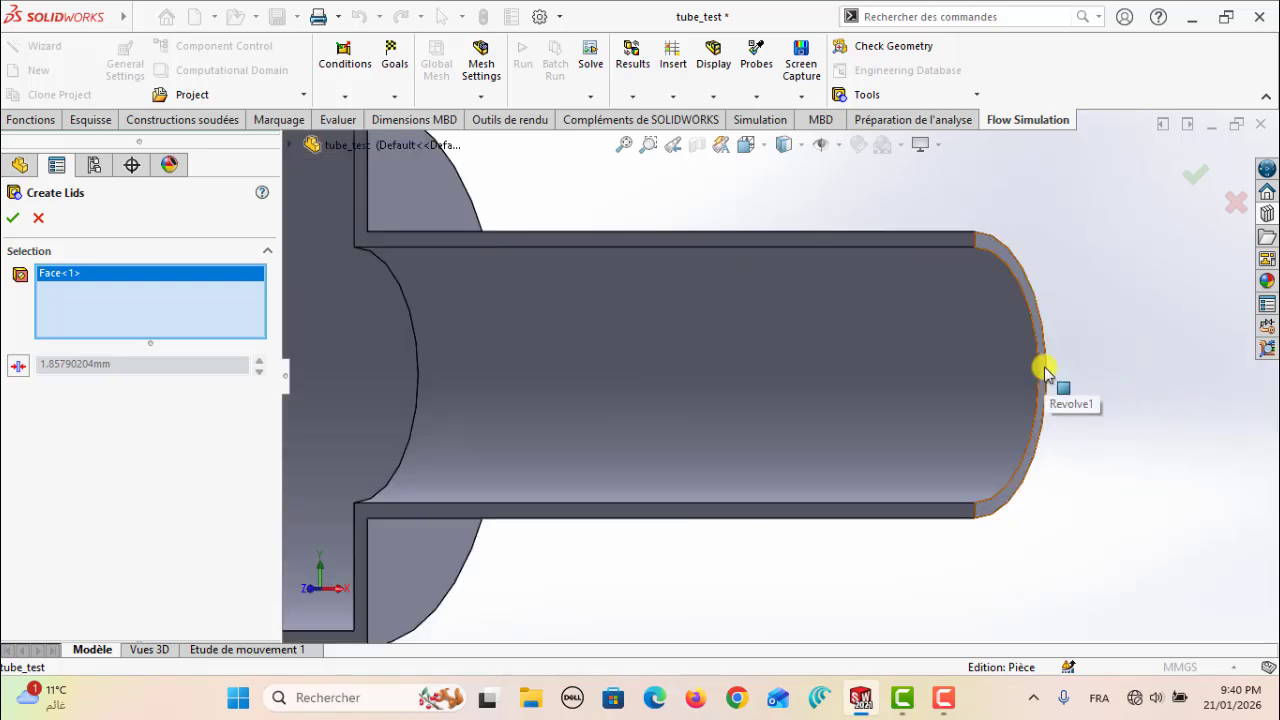
click(1040, 370)
scroll(1149, 437, up, 3)
key(Left)
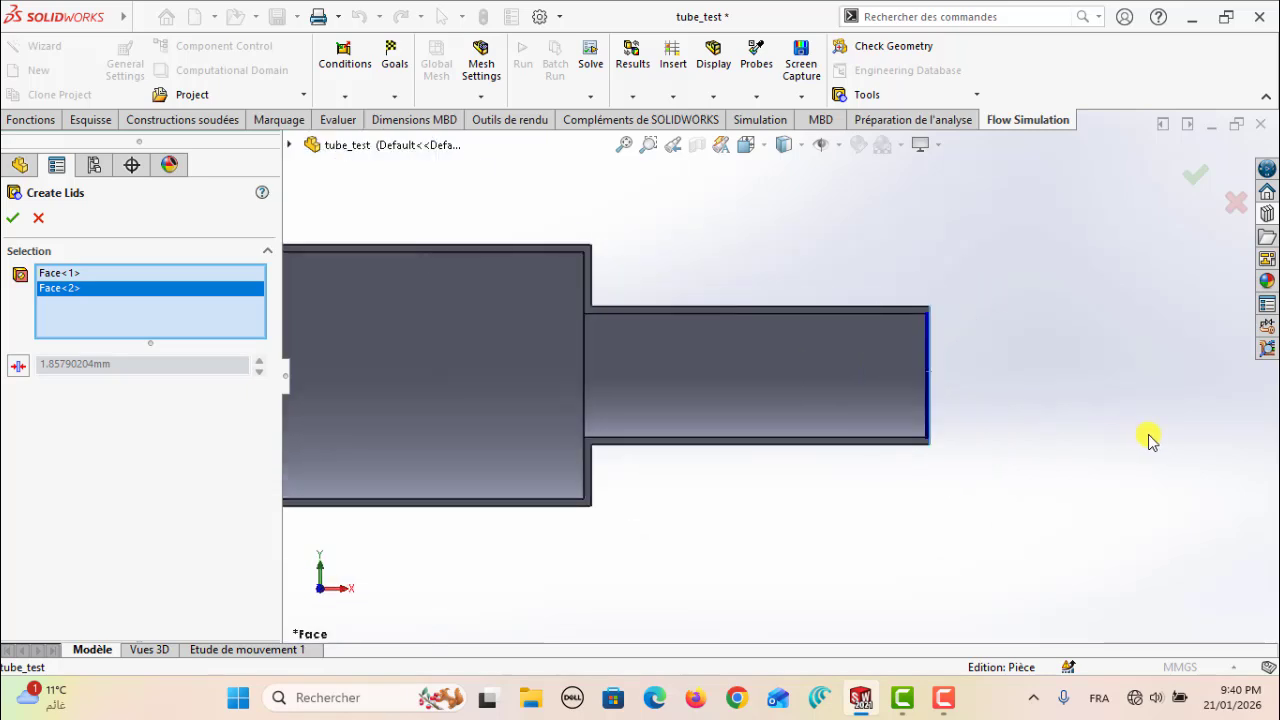
Set the thickness of both lids to 3 mm and create them
scroll(775, 420, up, 3)
scroll(571, 389, down, 1)
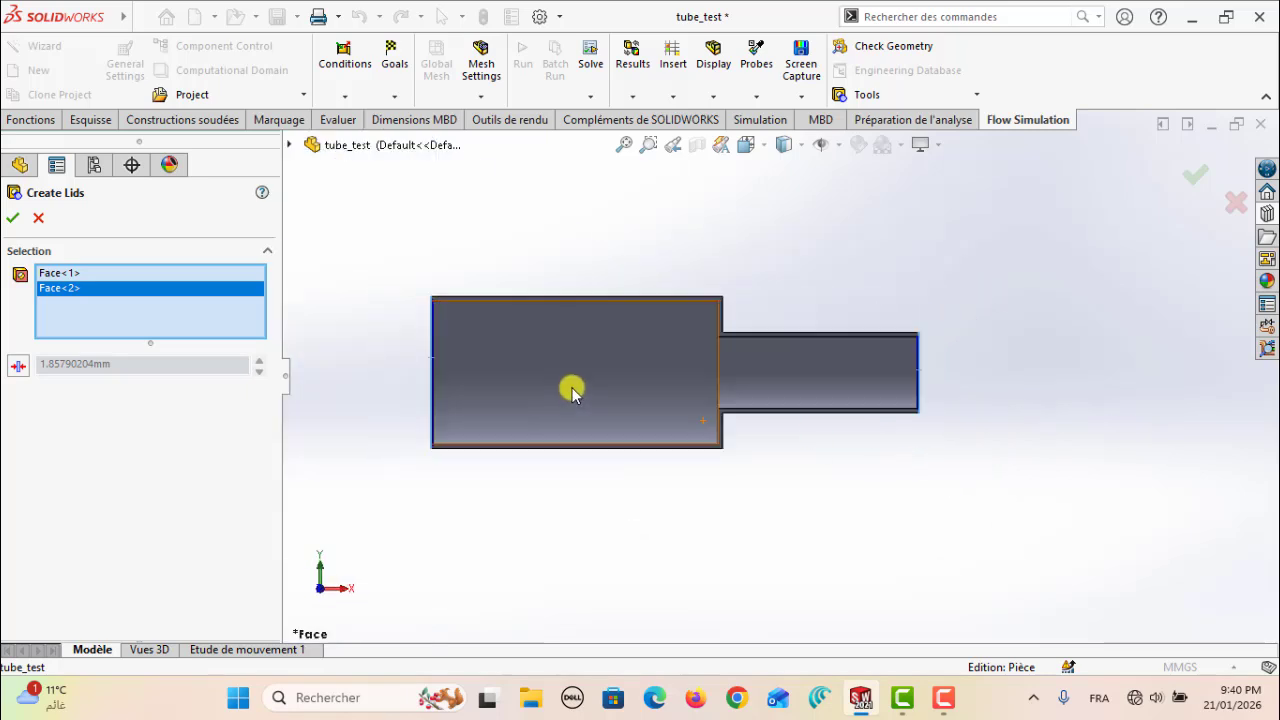
click(24, 366)
double_click(93, 369)
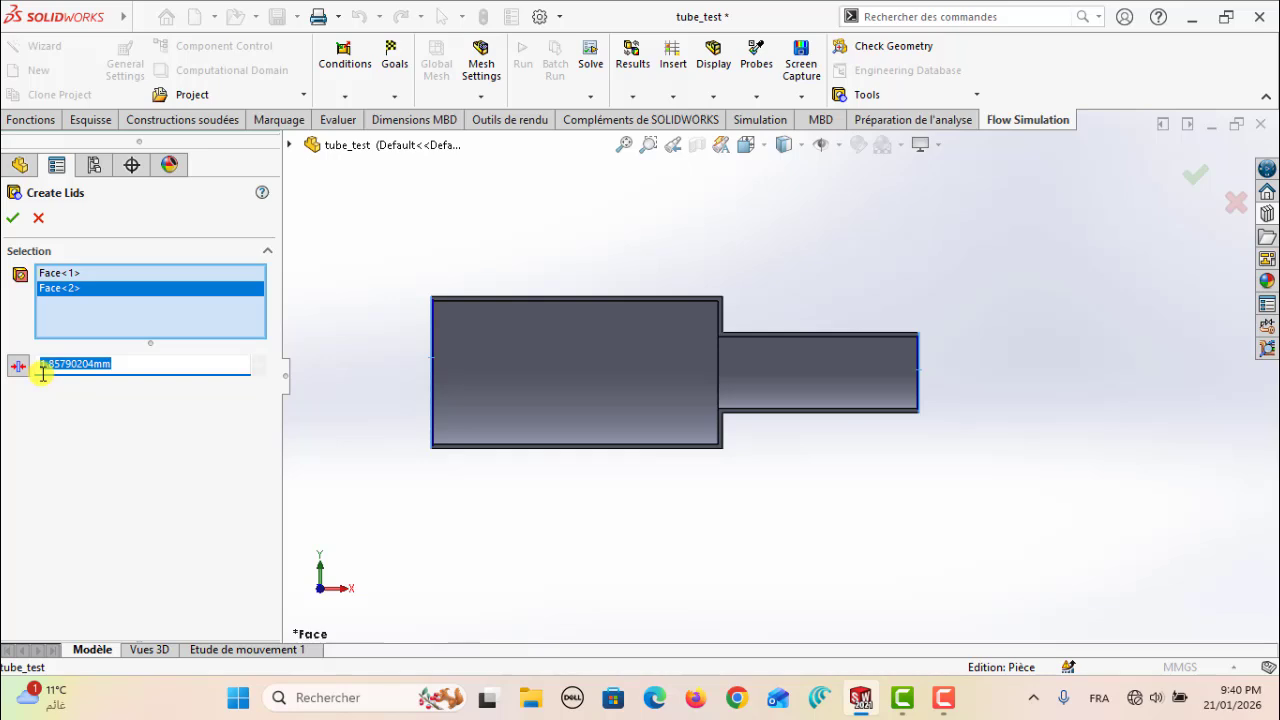
text(3)
click(13, 222)
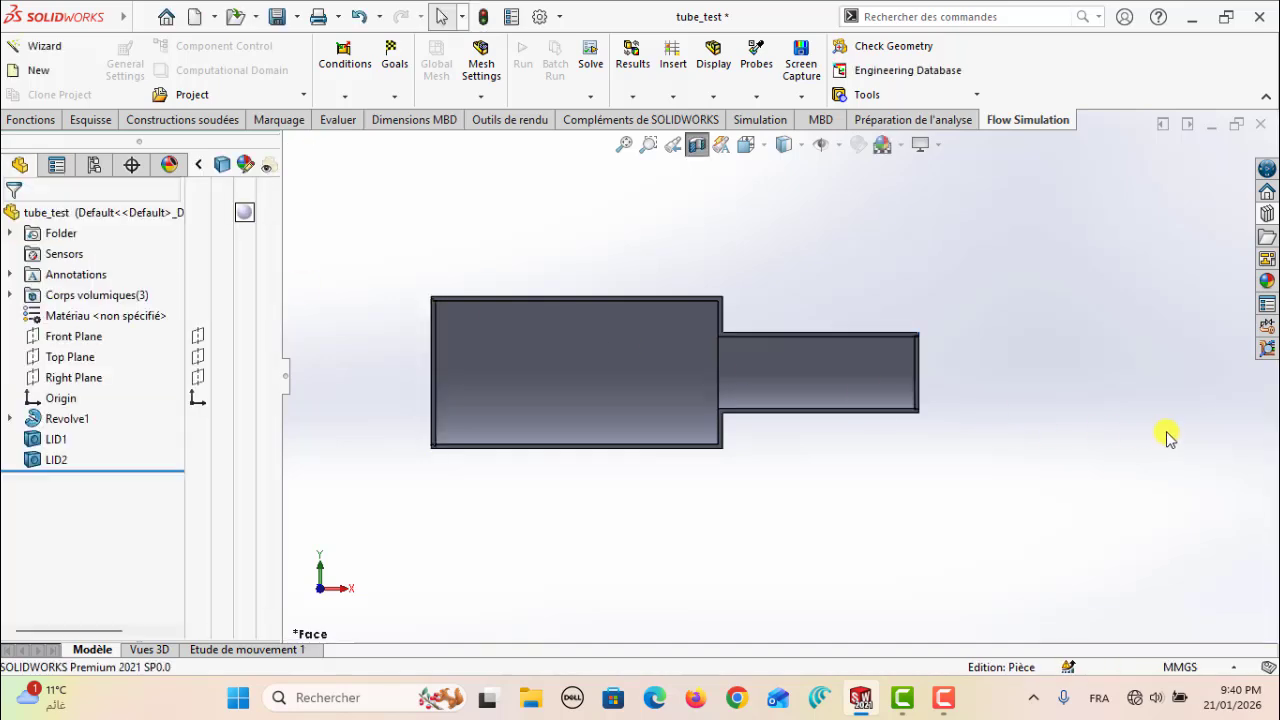
Start a Flow Simulation wizard project named Flow_Test on the current configuration and continue to the unit system
scroll(929, 451, down, 2)
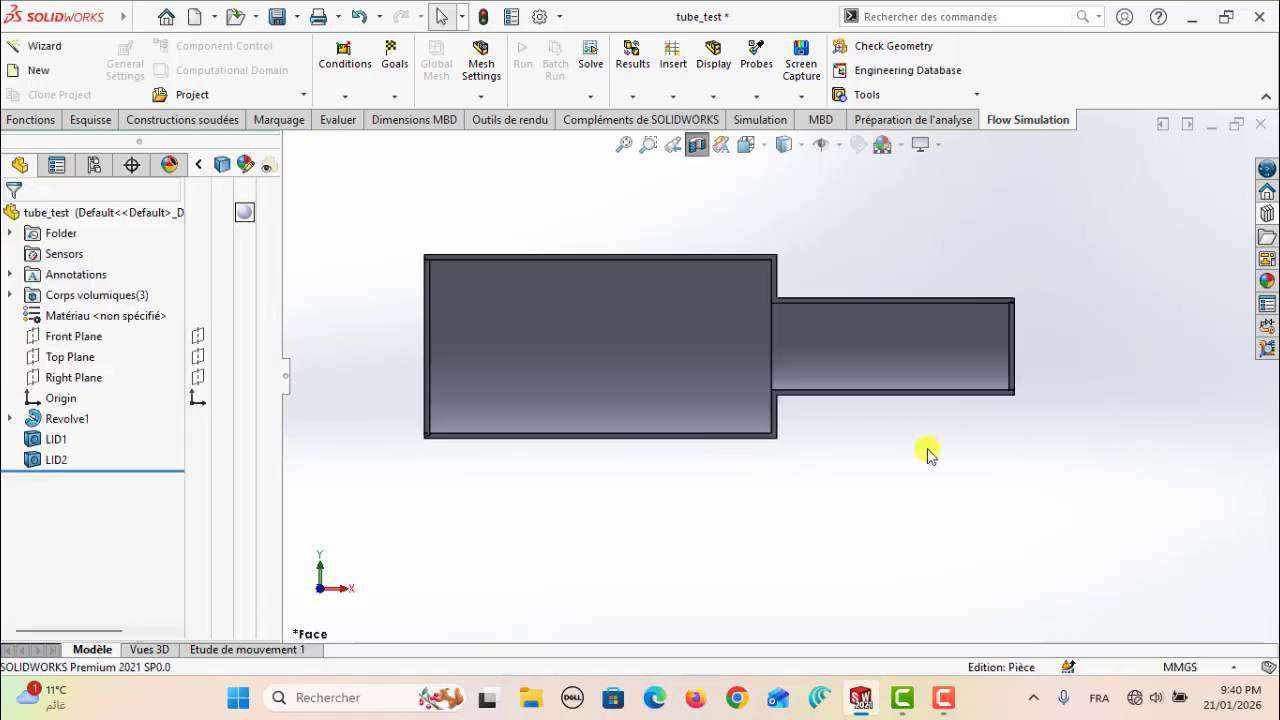
scroll(971, 457, up, 4)
scroll(751, 366, down, 3)
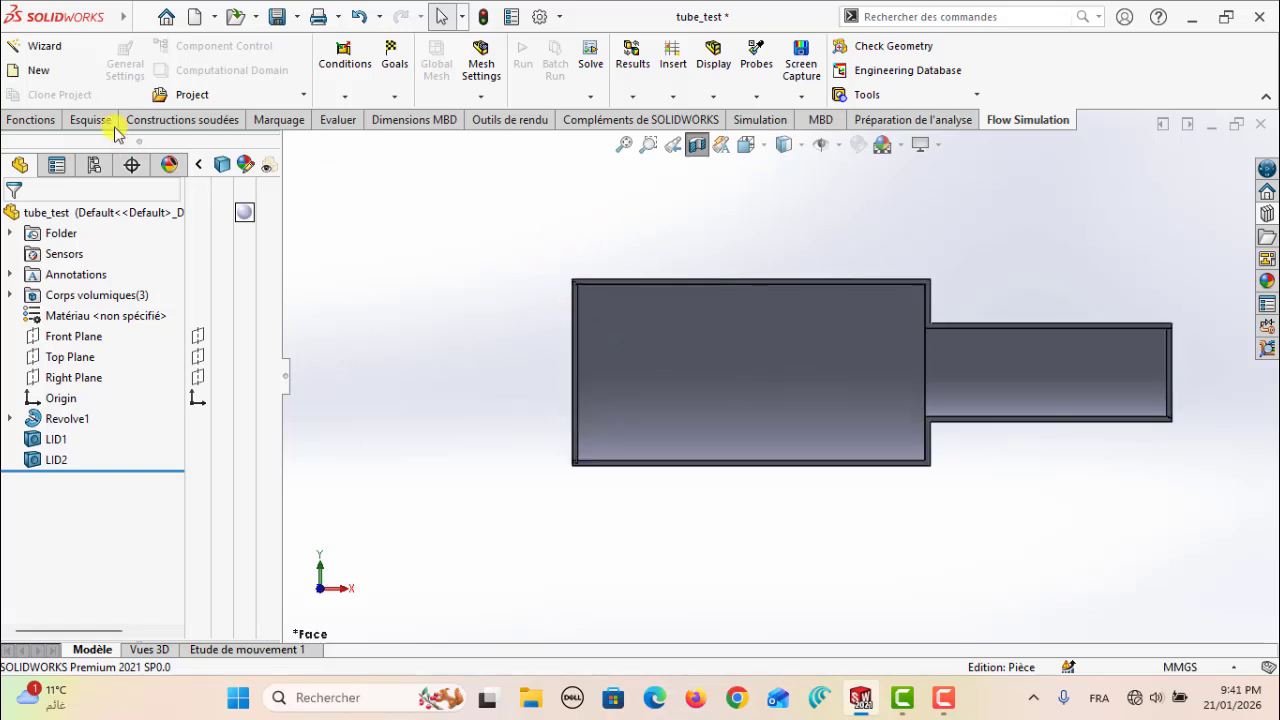
click(42, 50)
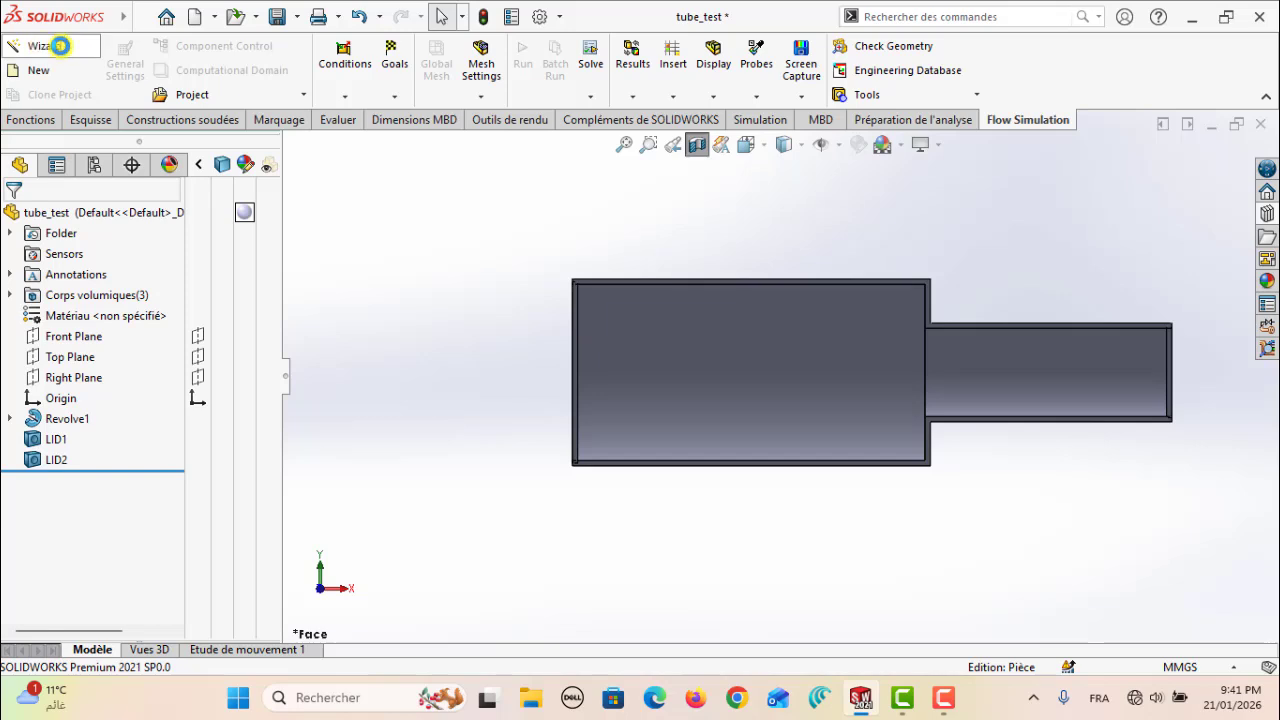
drag(612, 176, 448, 176)
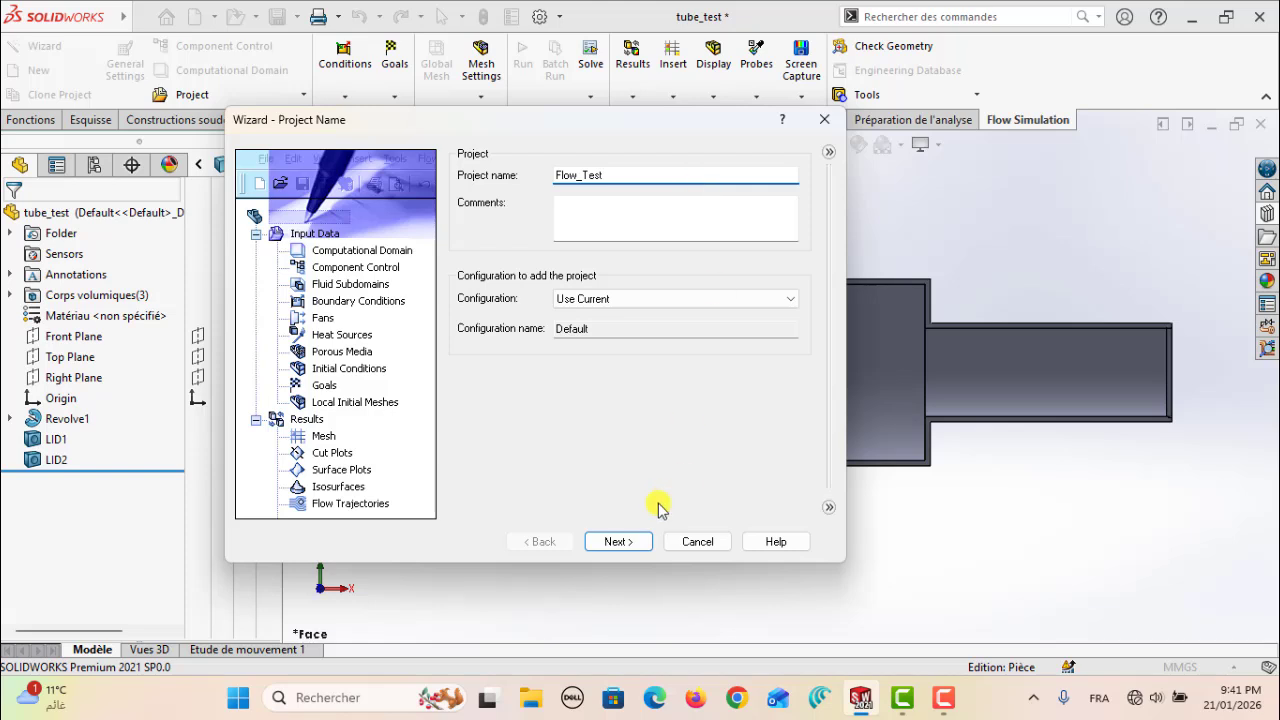
click(616, 541)
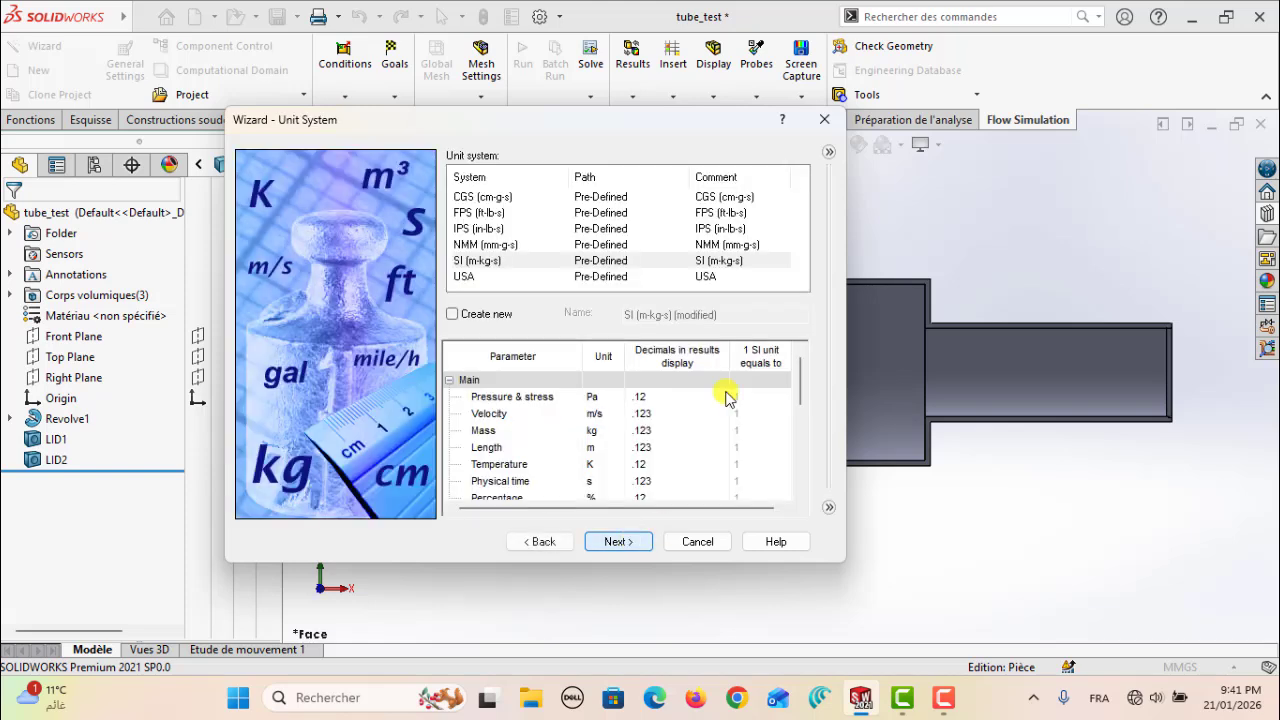
Choose the SI (m-kg-s) unit system with temperature in Celsius and continue to the analysis type
click(487, 262)
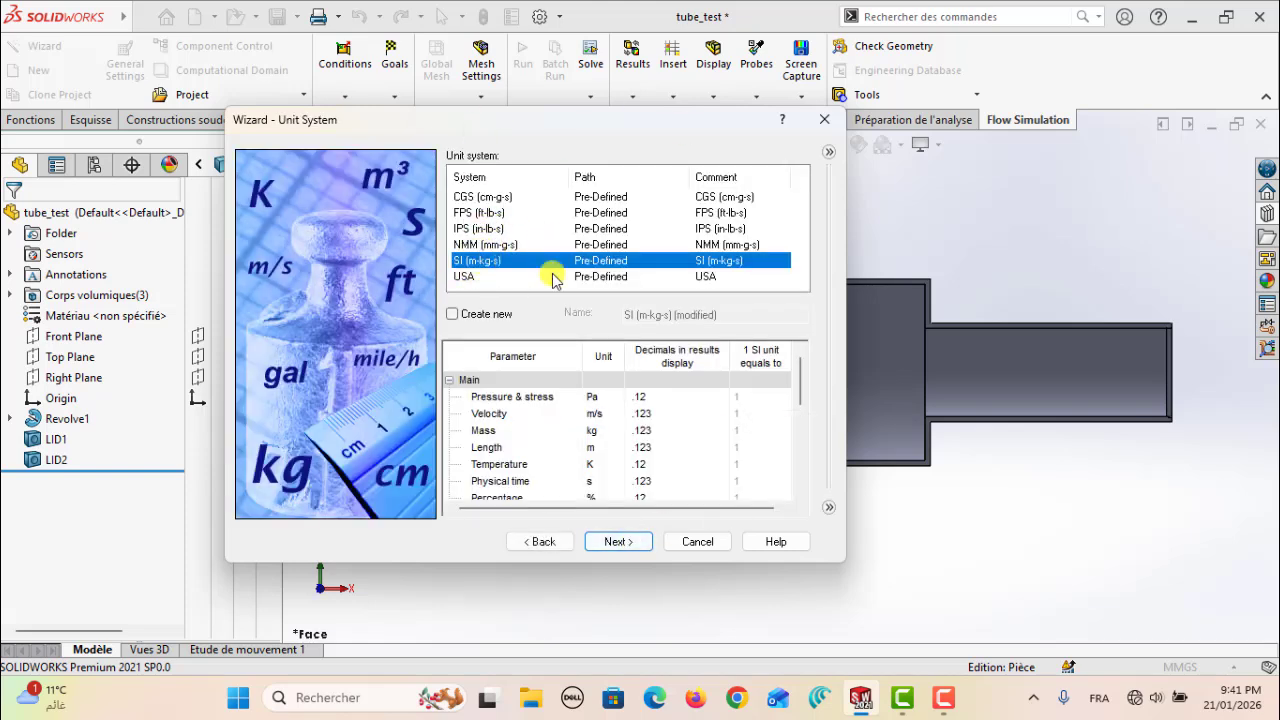
click(510, 466)
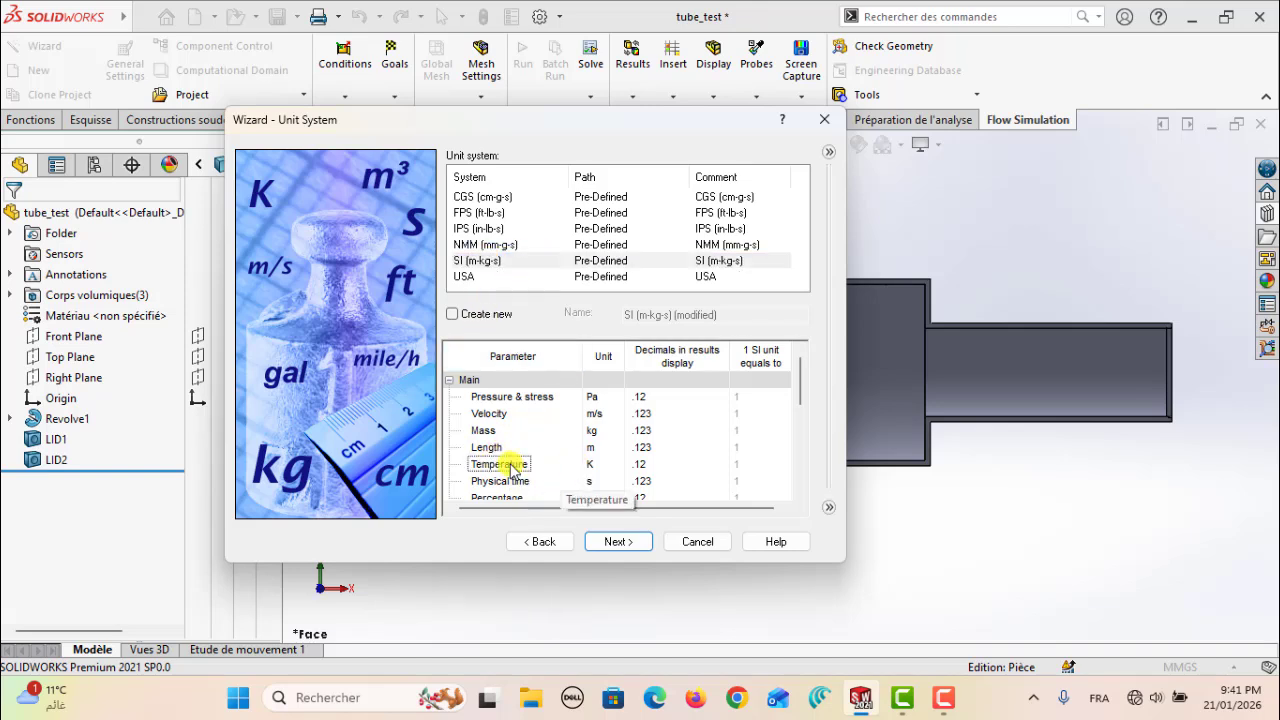
click(596, 466)
click(614, 466)
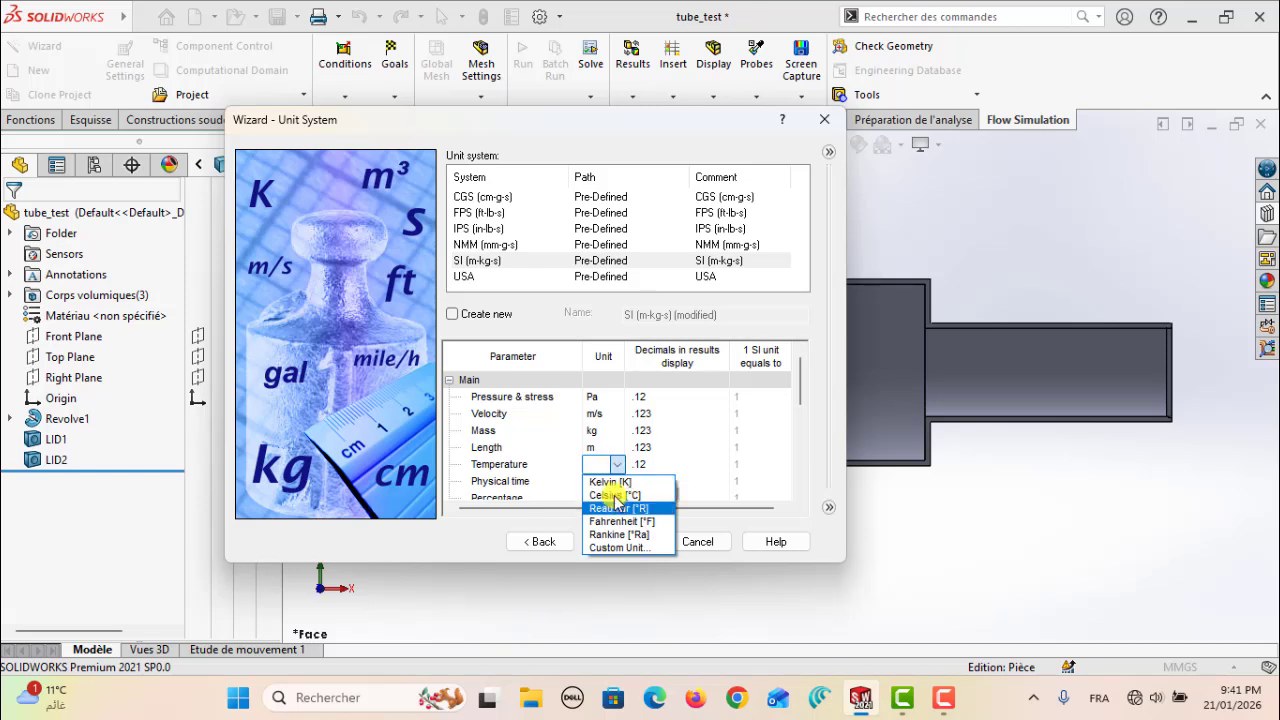
click(606, 494)
click(617, 541)
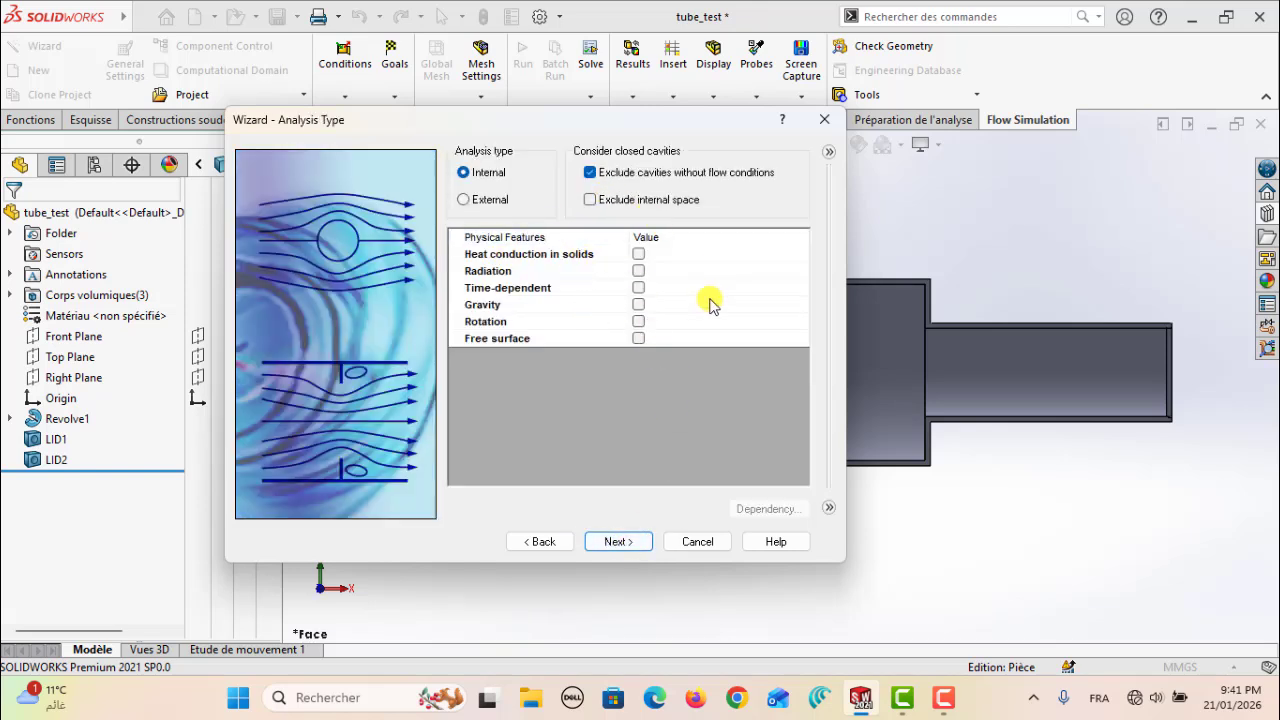
Keep the internal analysis type and add pre-defined liquid Water as the project's default fluid
click(617, 541)
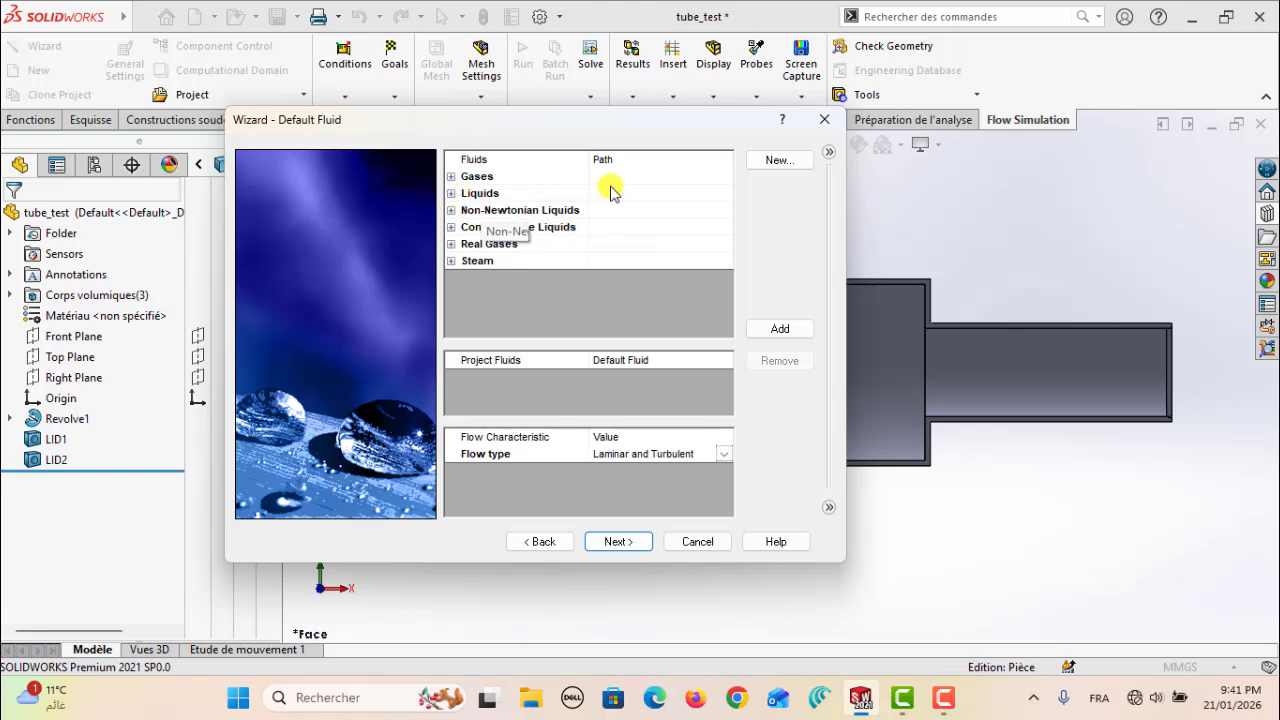
click(451, 194)
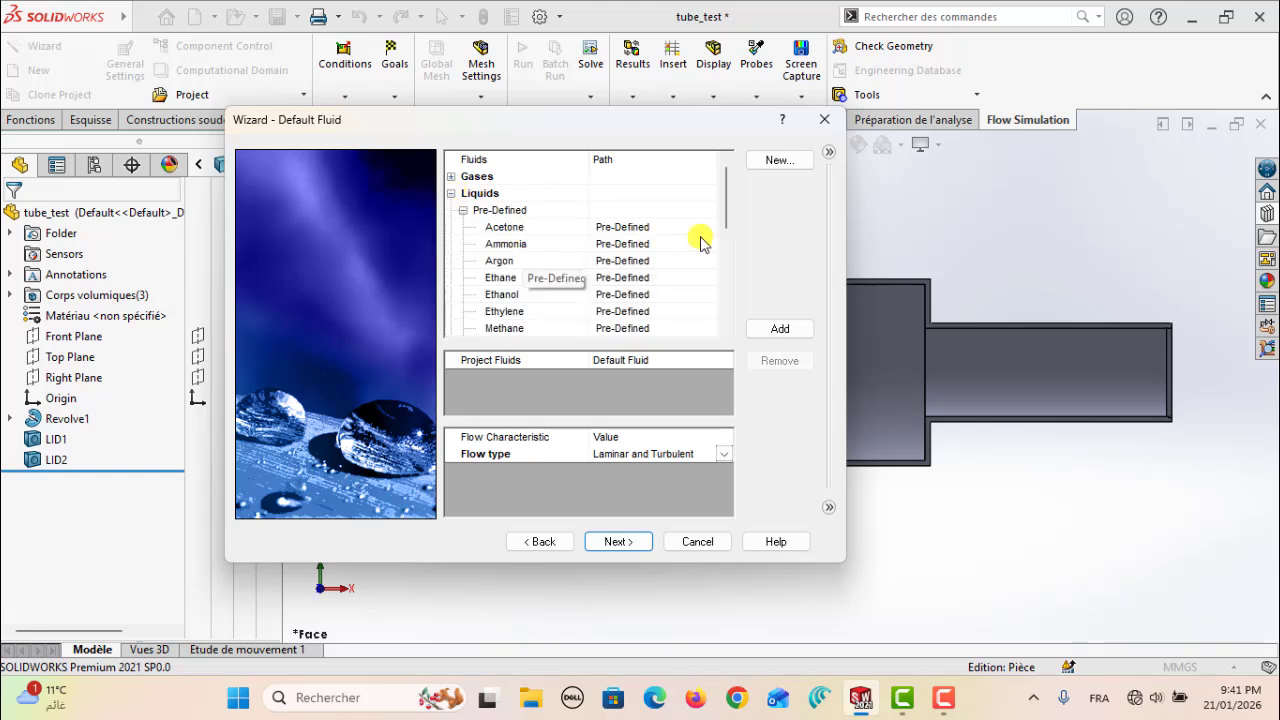
drag(725, 221, 726, 289)
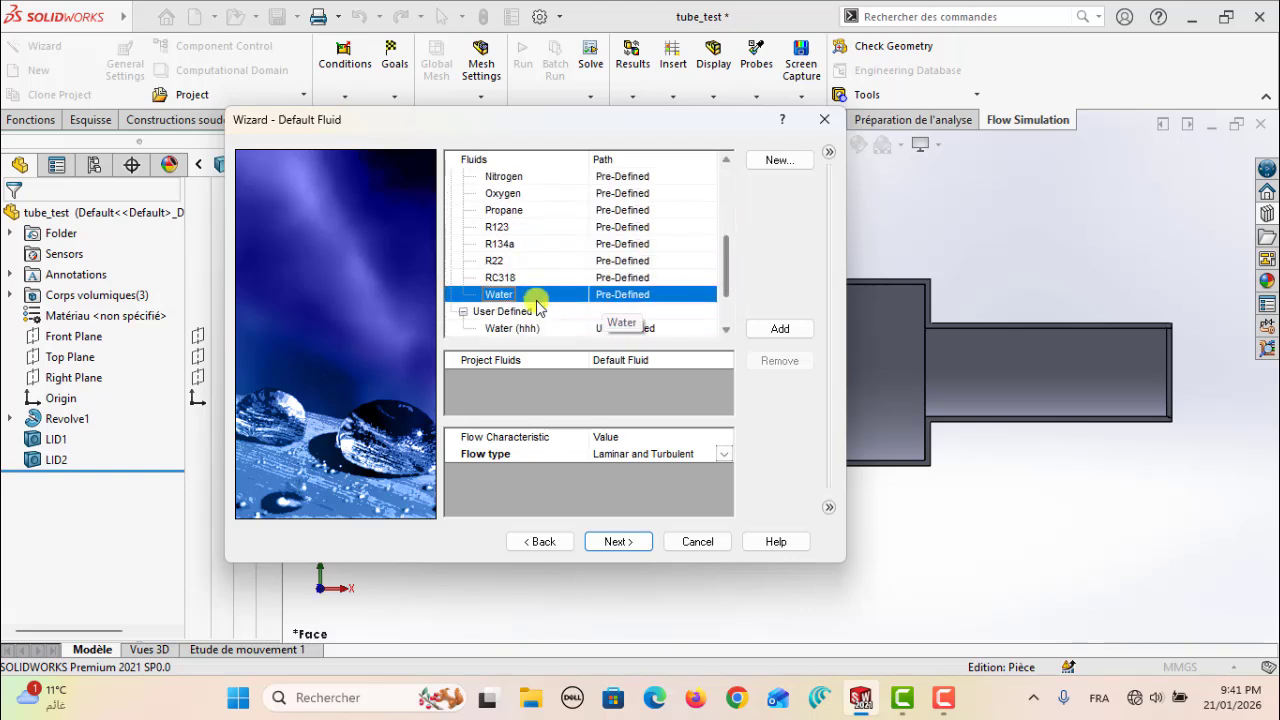
click(780, 329)
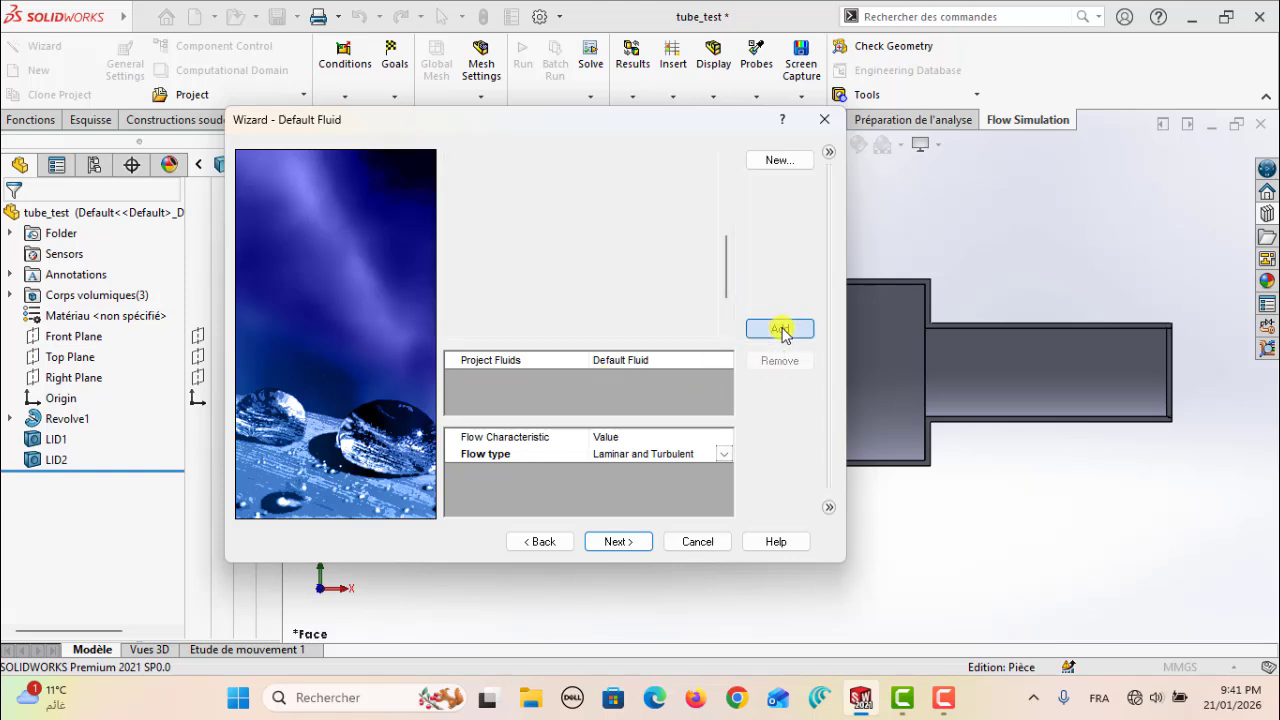
click(617, 542)
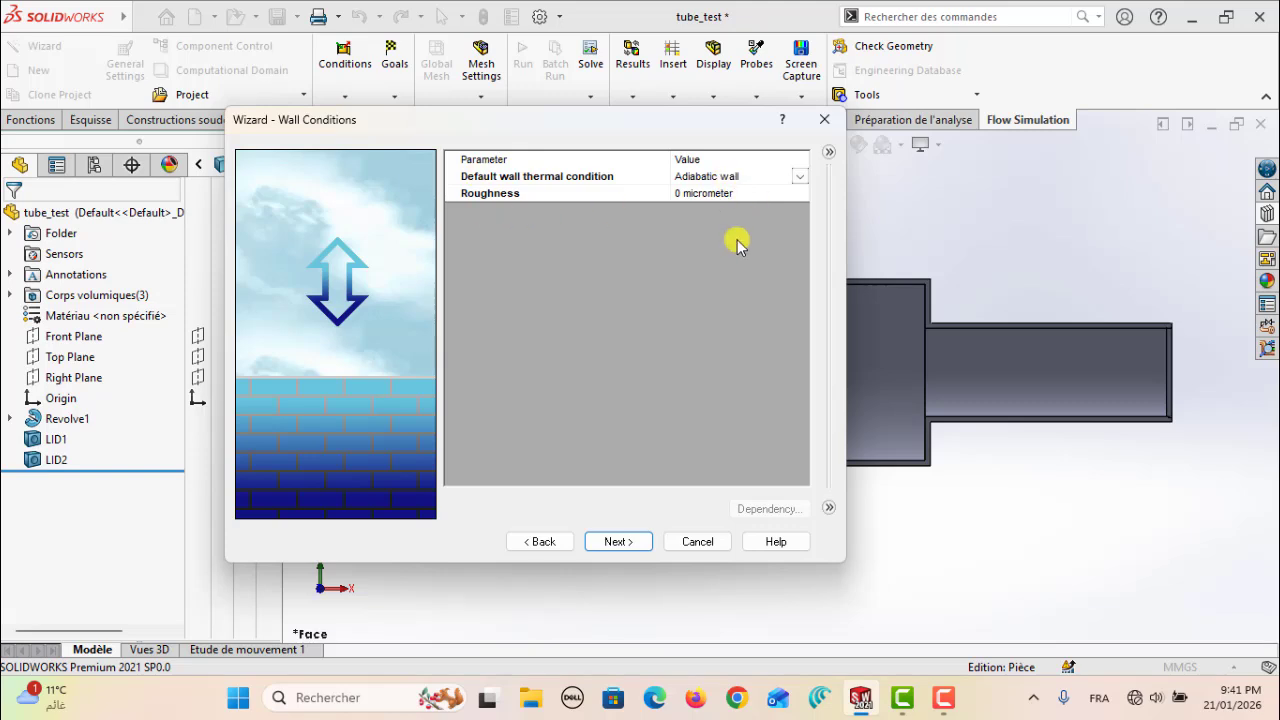
Return to the wizard's analysis type settings and enable gravity
click(617, 542)
click(552, 543)
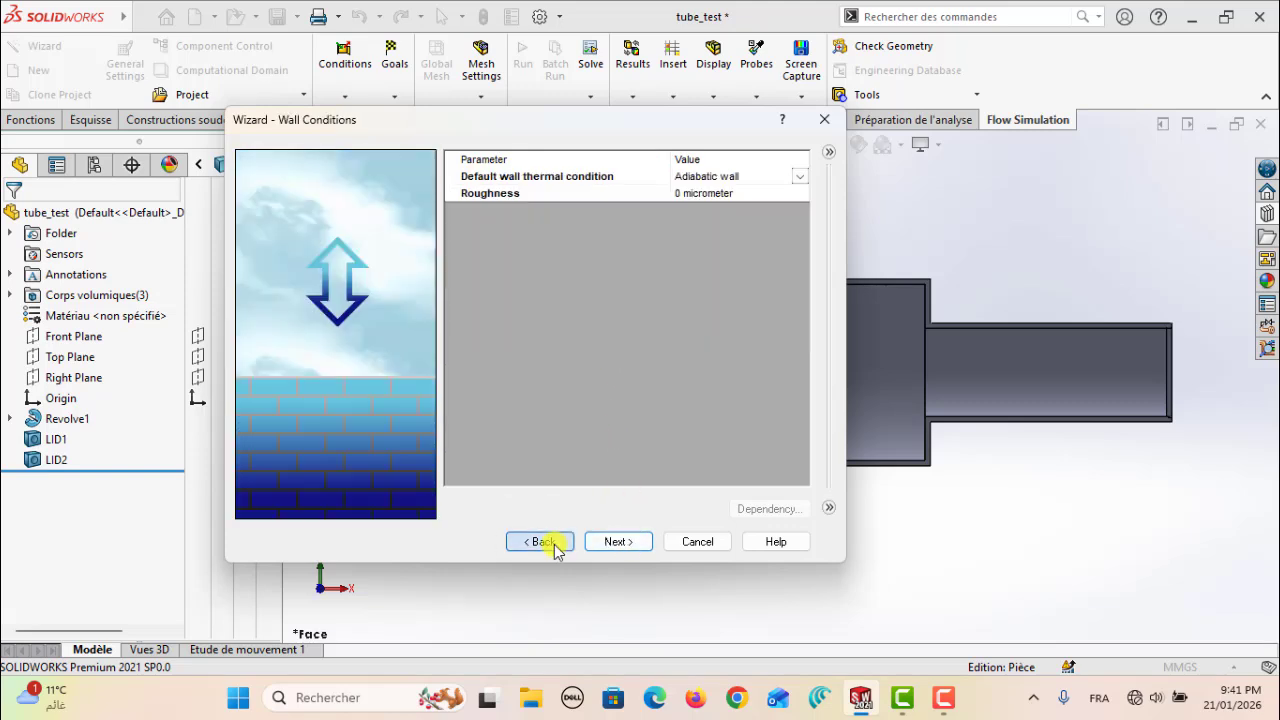
click(552, 543)
click(552, 543)
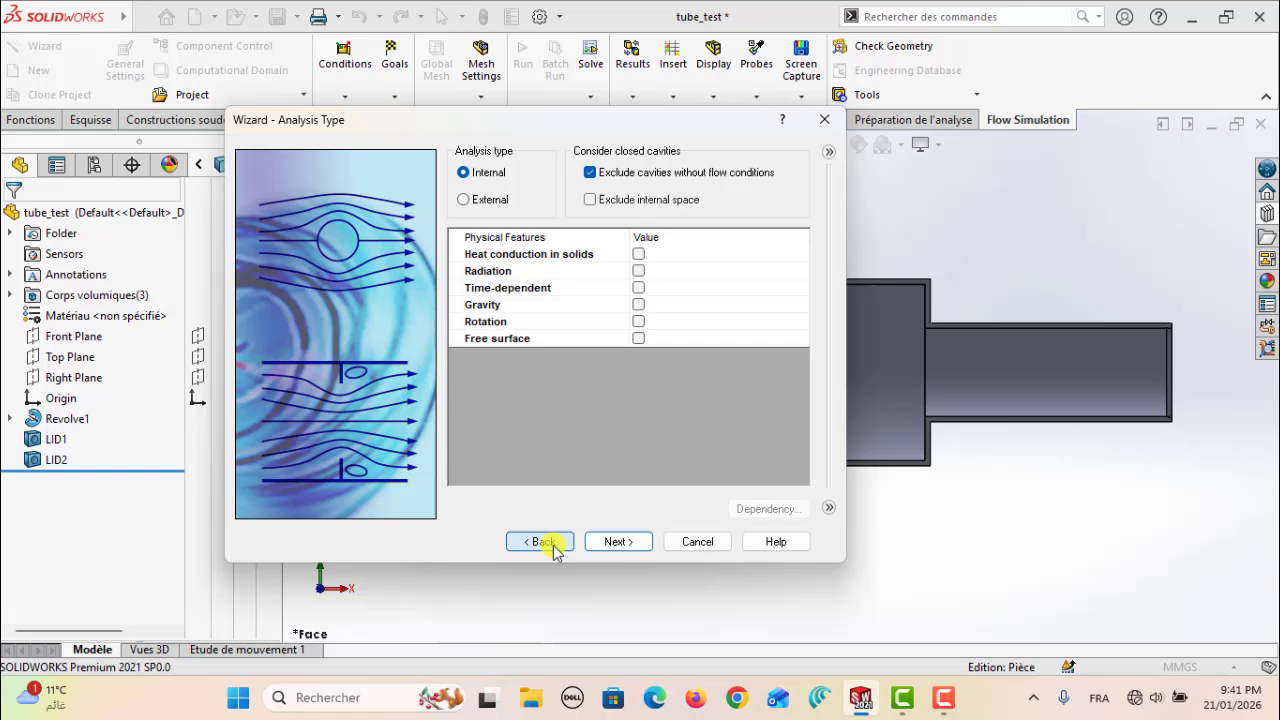
click(638, 305)
drag(568, 120, 608, 71)
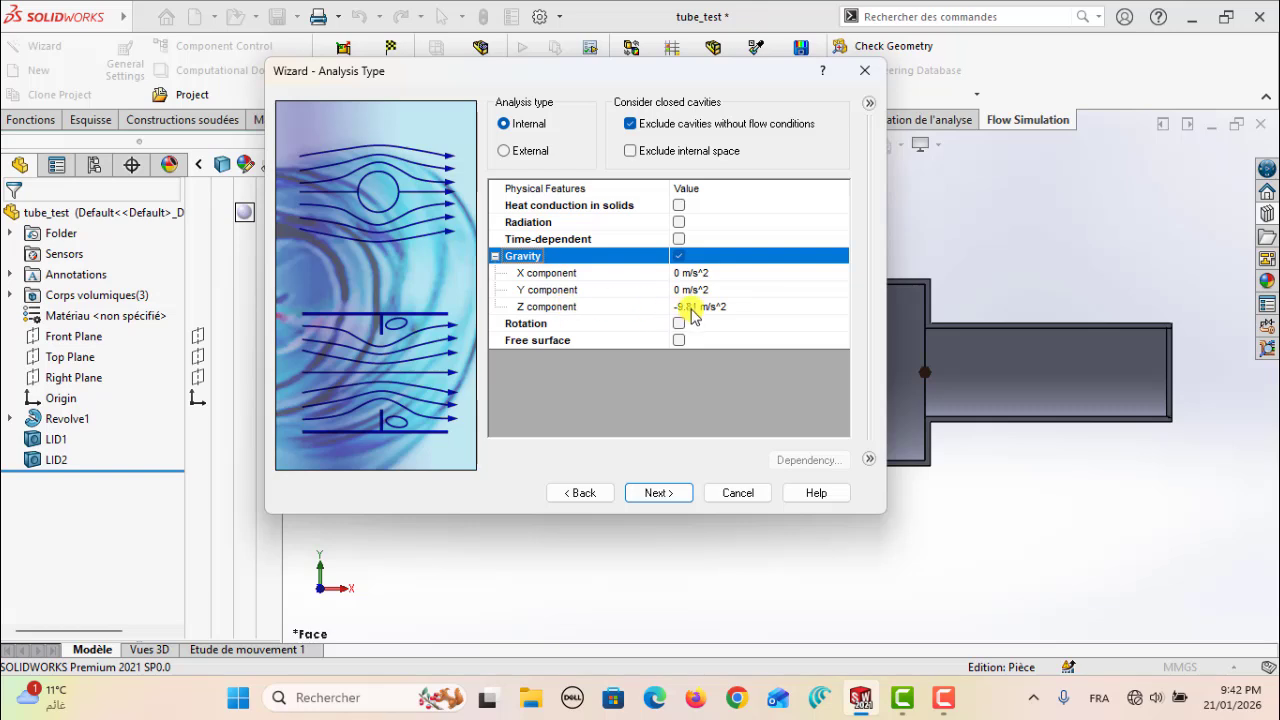
Set the gravity components to -9.81 m/s^2 in Y and 0 in Z
click(689, 309)
click(682, 307)
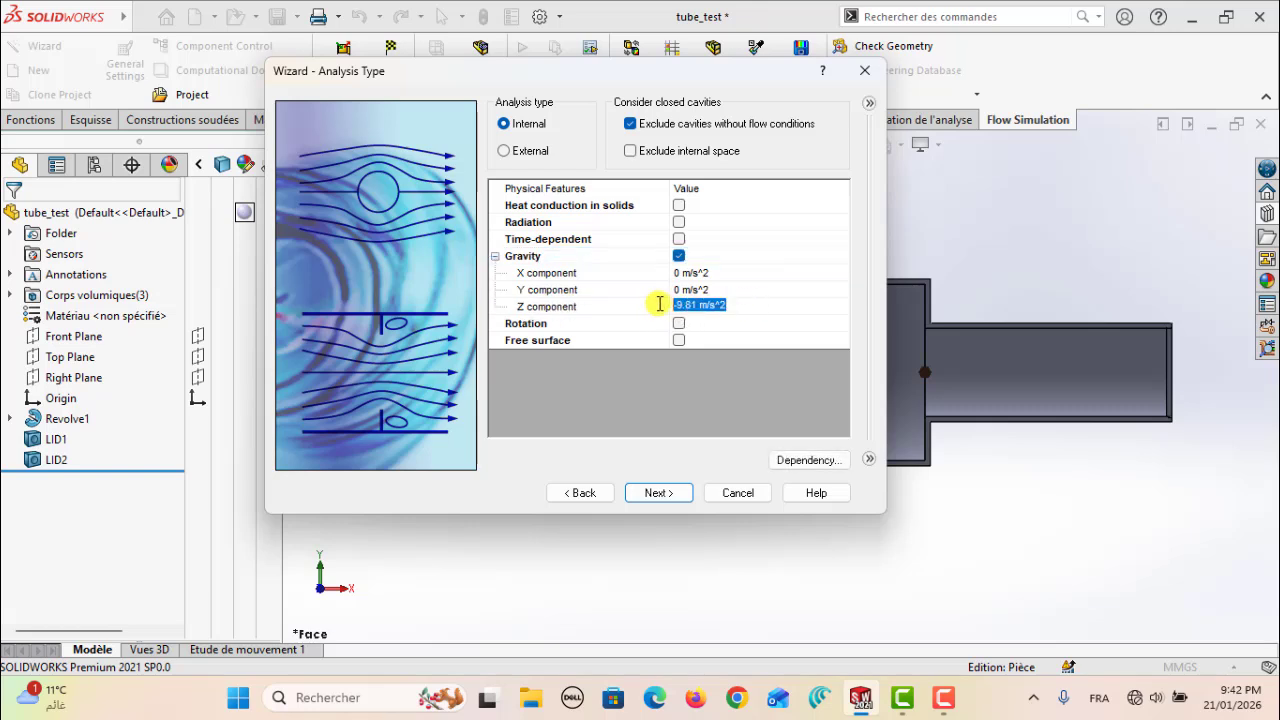
click(730, 290)
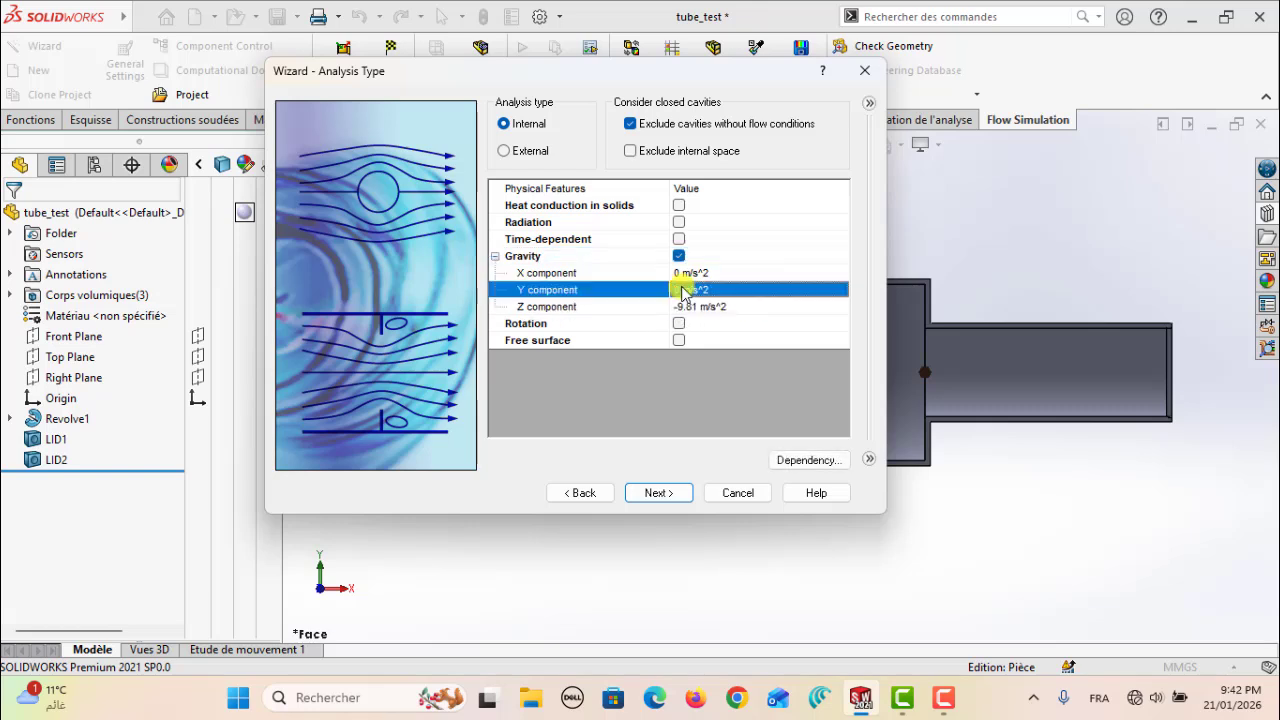
click(730, 291)
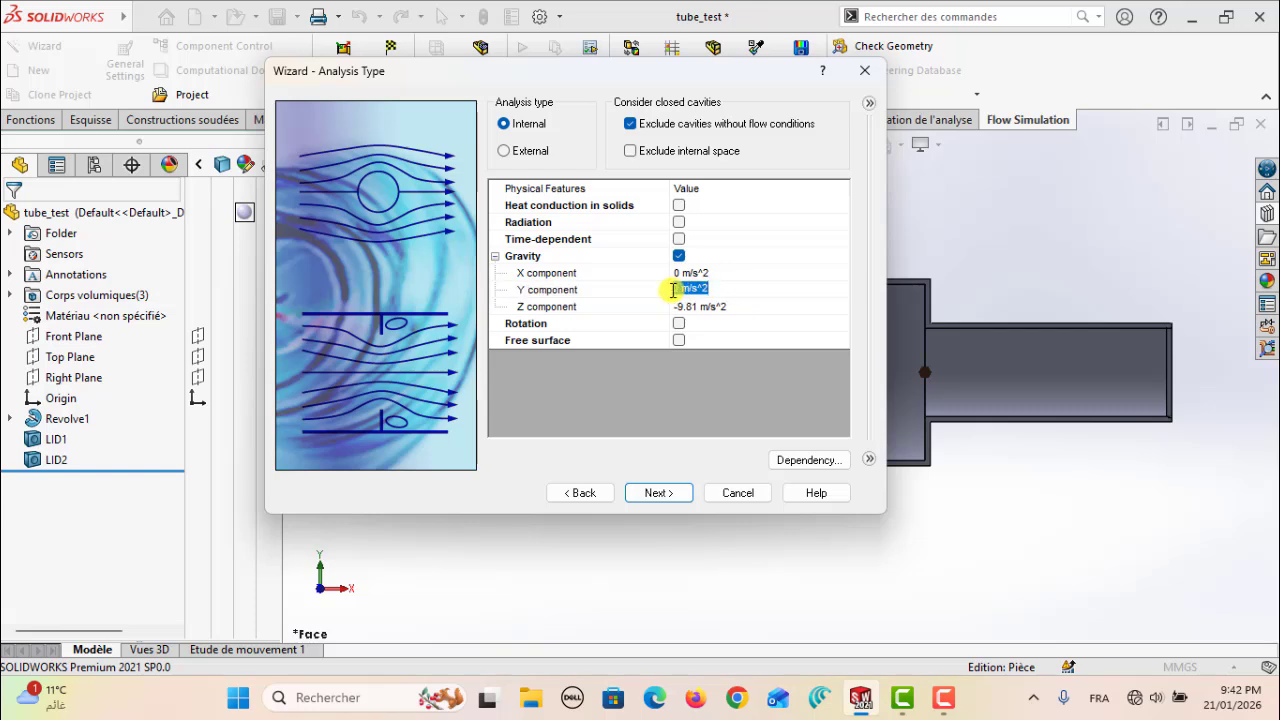
click(732, 309)
click(731, 306)
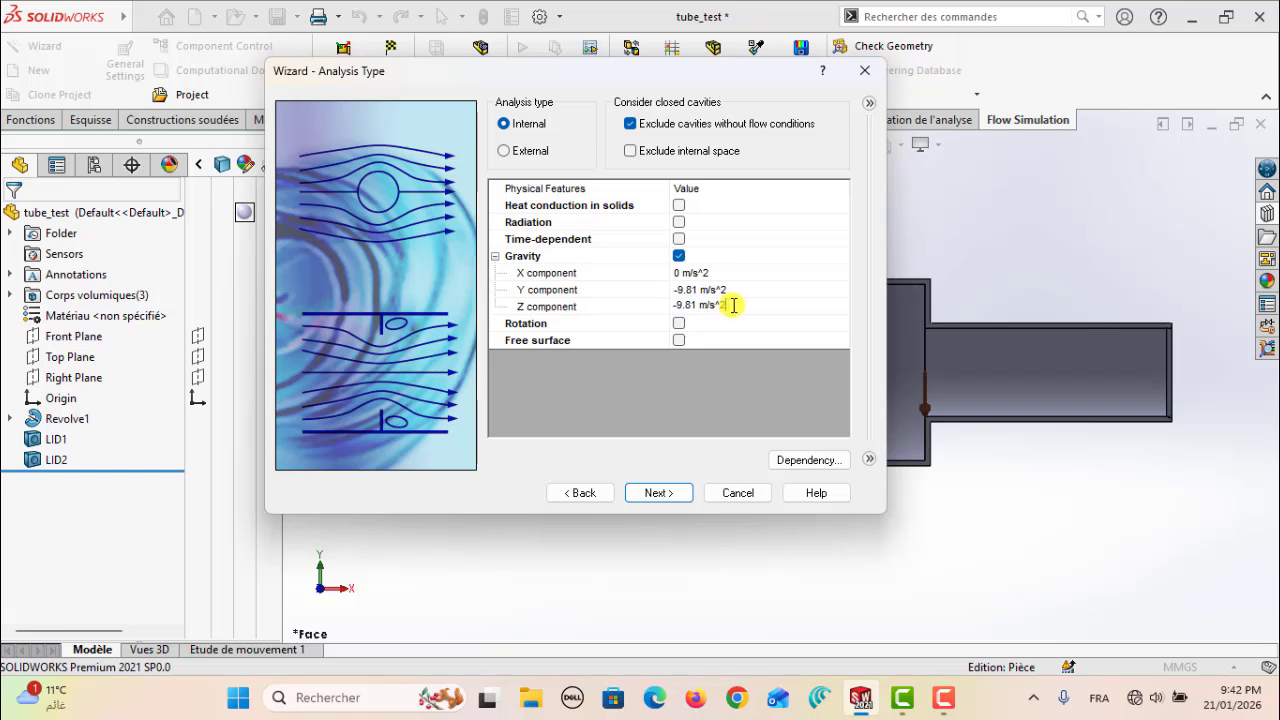
drag(731, 306, 661, 305)
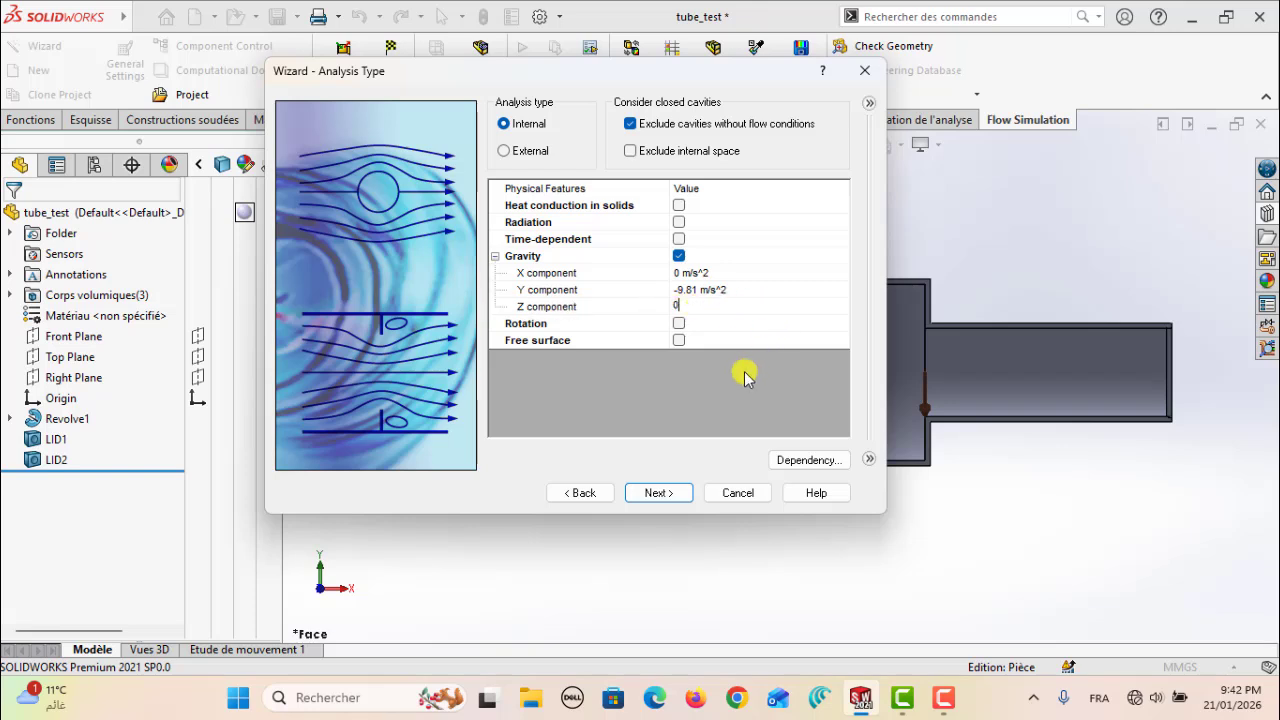
click(757, 289)
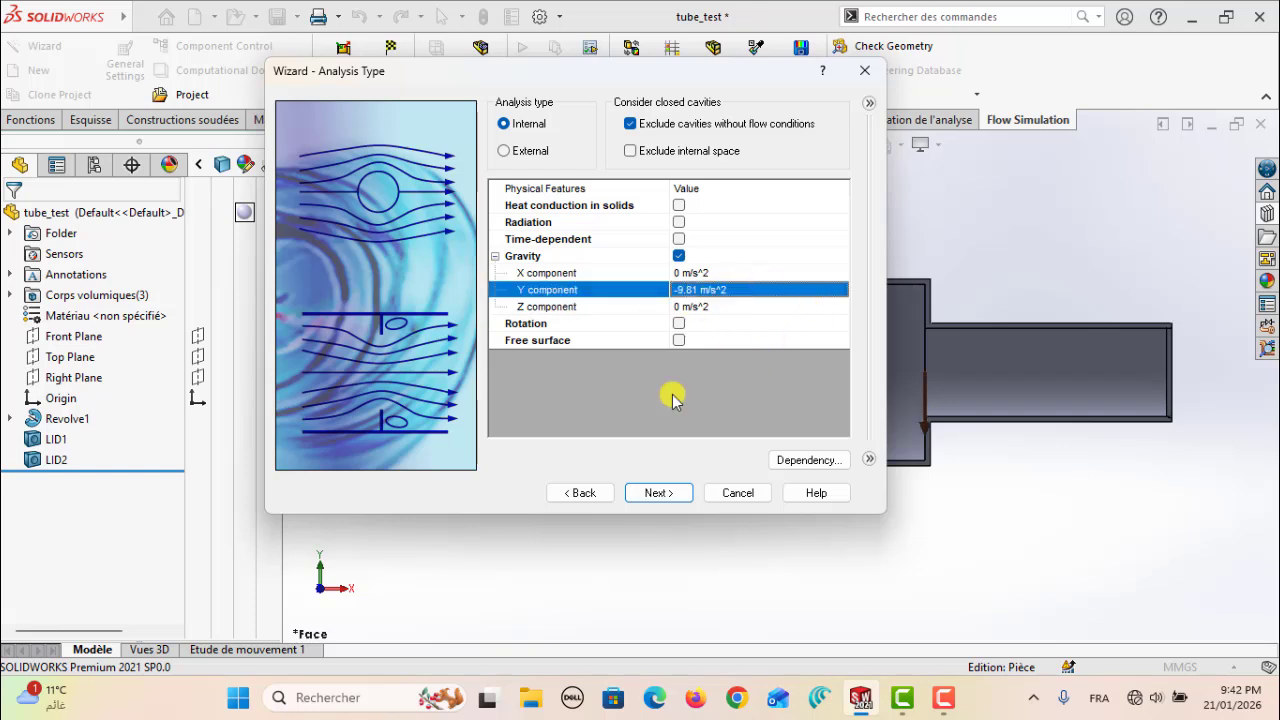
Accept the remaining fluid, wall and initial condition settings and finish the wizard to create the project
click(660, 492)
click(668, 496)
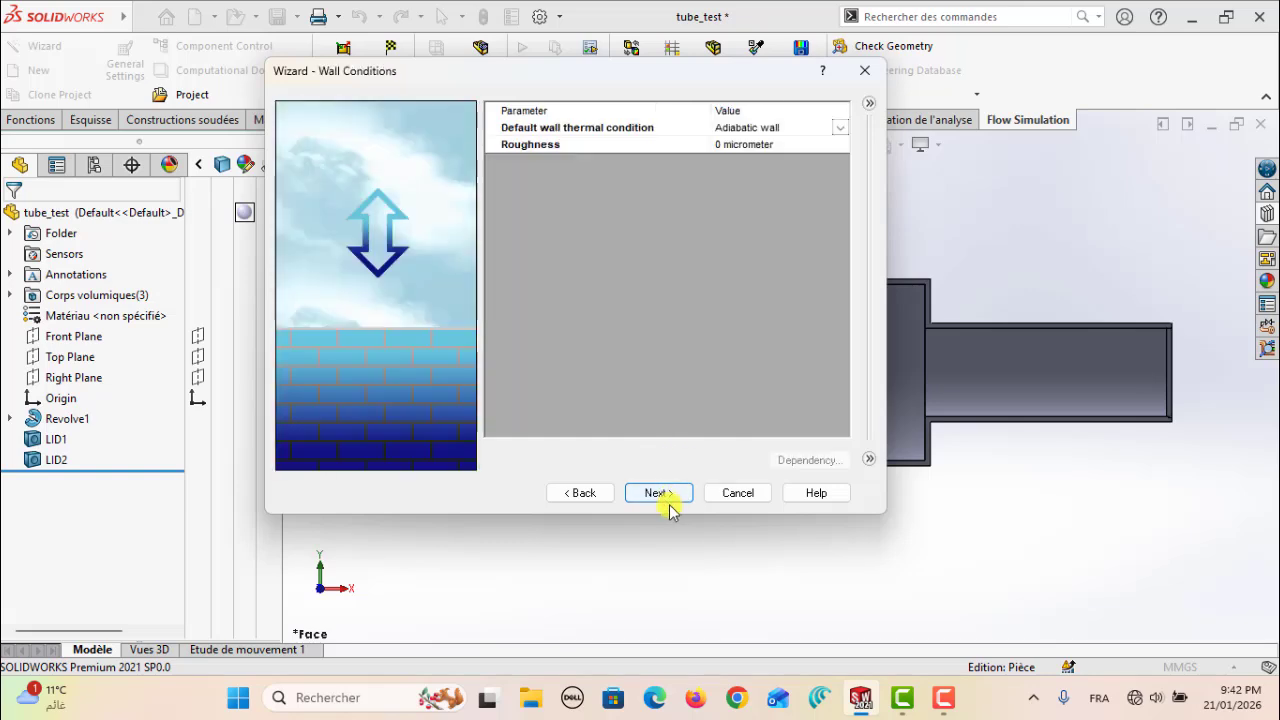
click(666, 494)
click(660, 493)
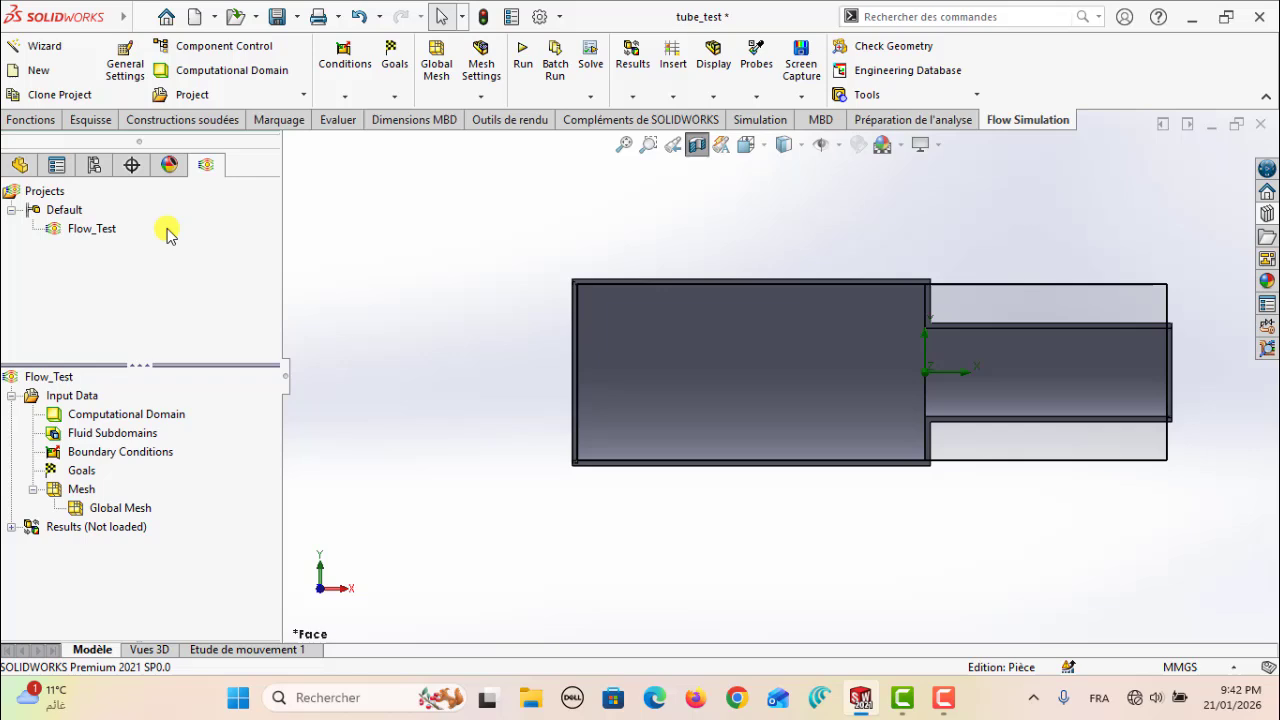
Collapse the projects list, show the tube in isometric view and hide the computational domain
double_click(138, 366)
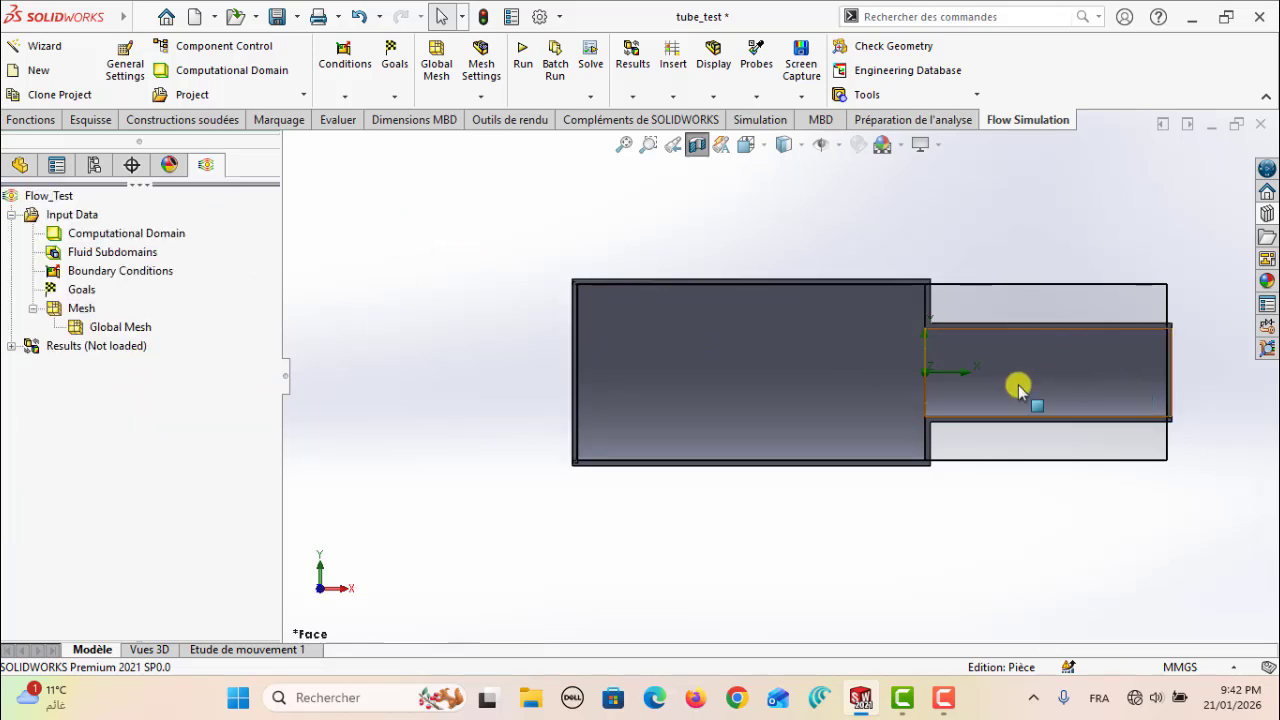
key(ctrl+7)
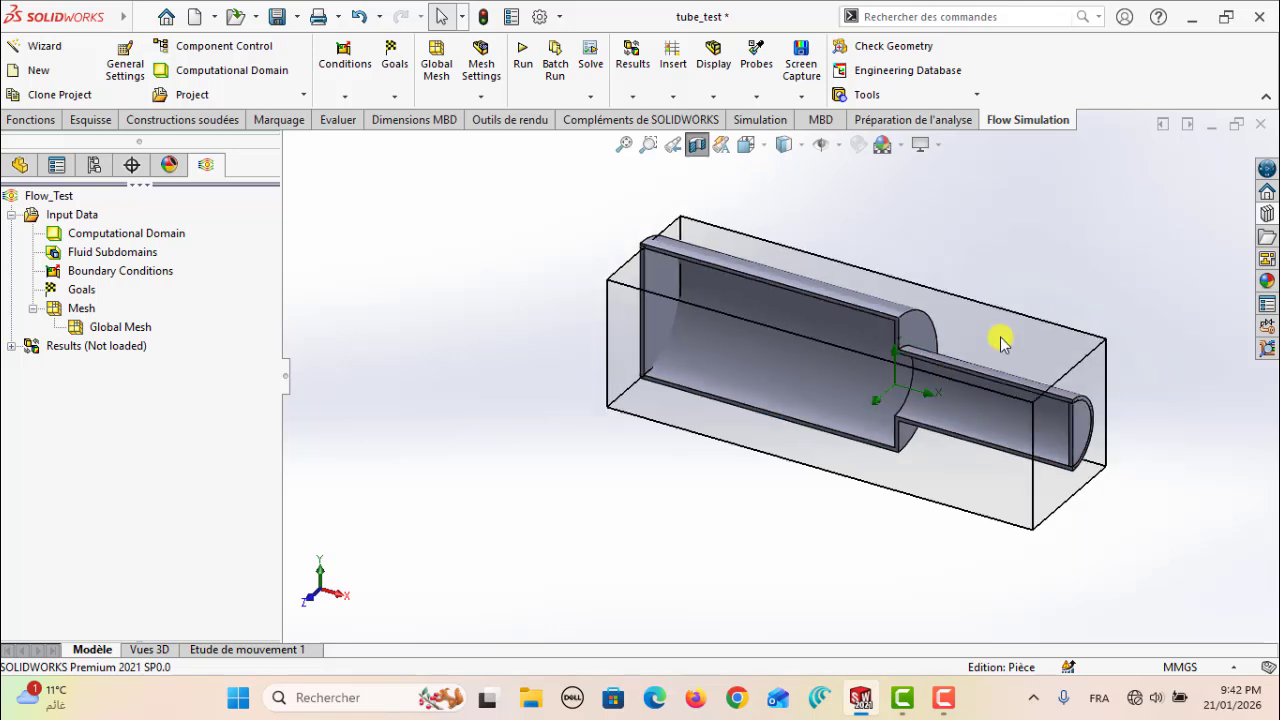
click(126, 236)
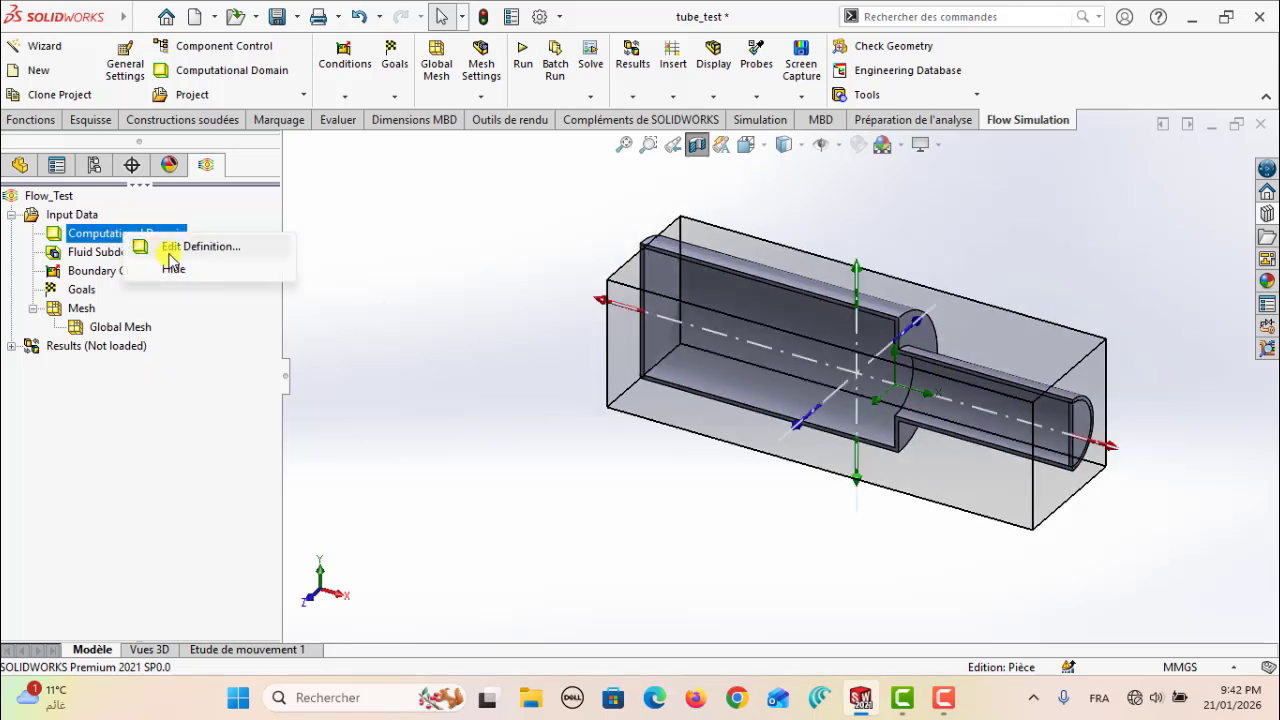
click(174, 269)
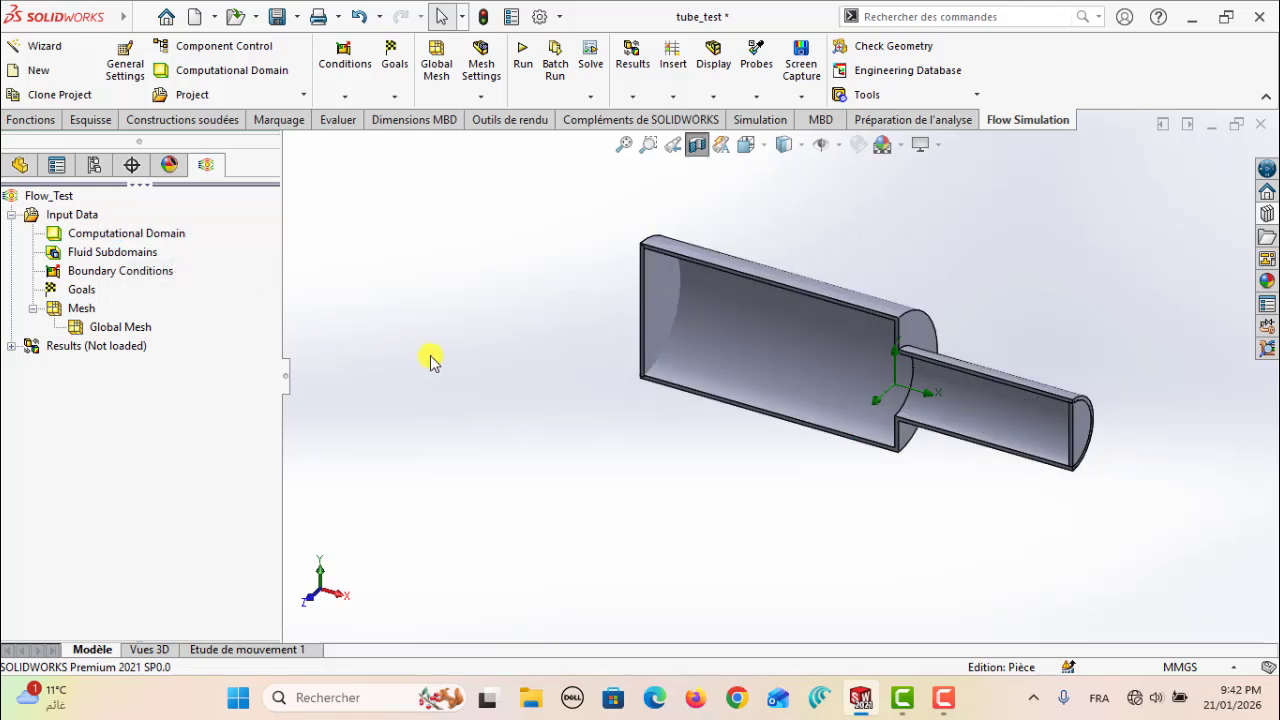
Insert an Inlet Velocity boundary condition on the inner face of the lid closing the wide section
right_click(128, 273)
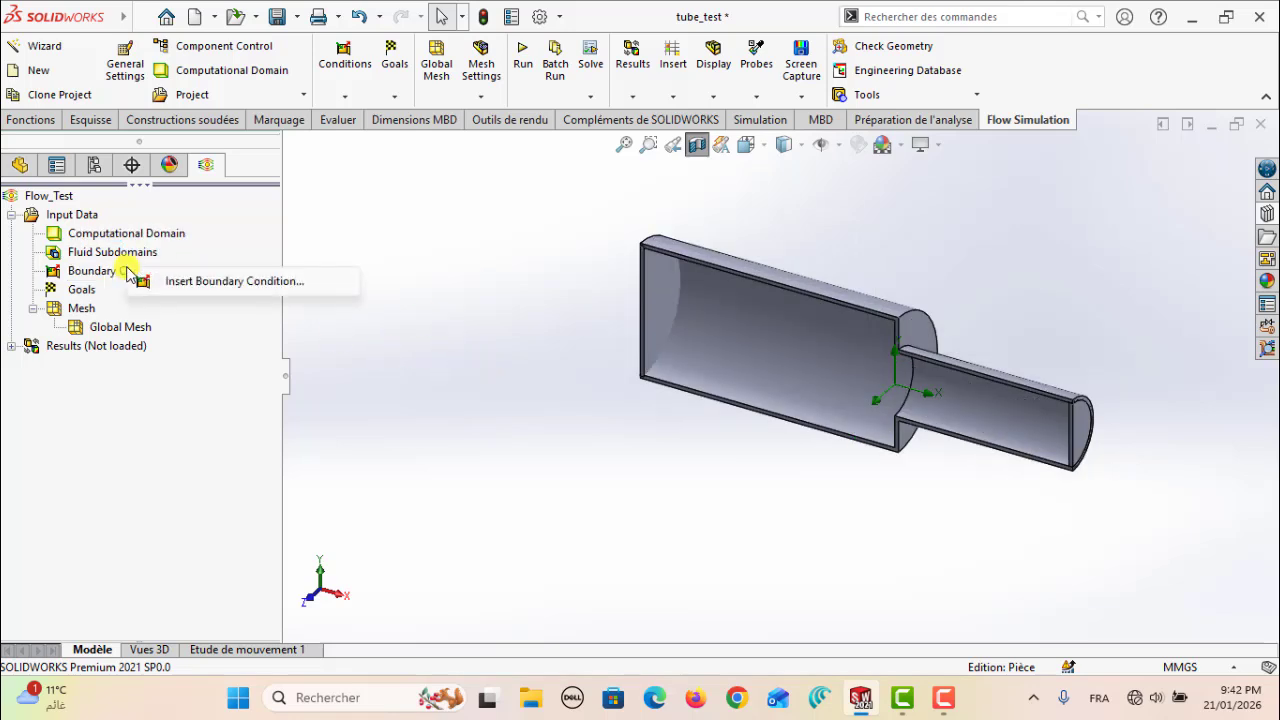
click(221, 282)
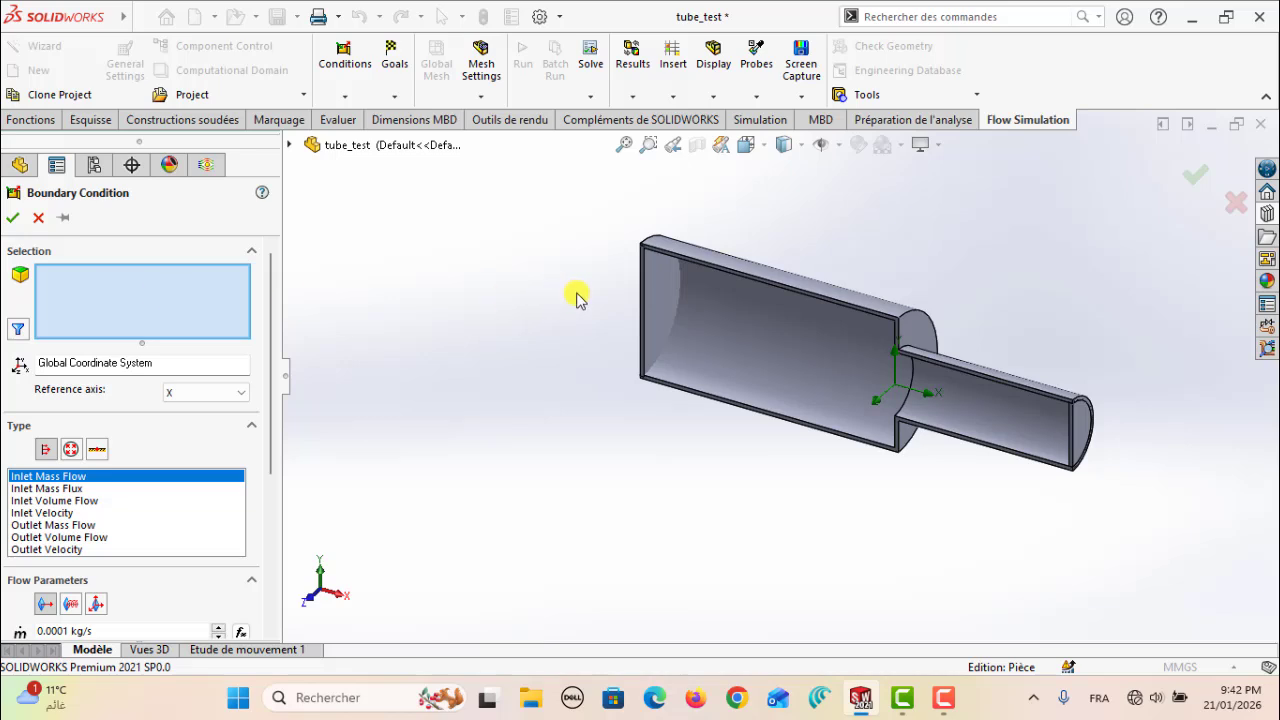
click(665, 290)
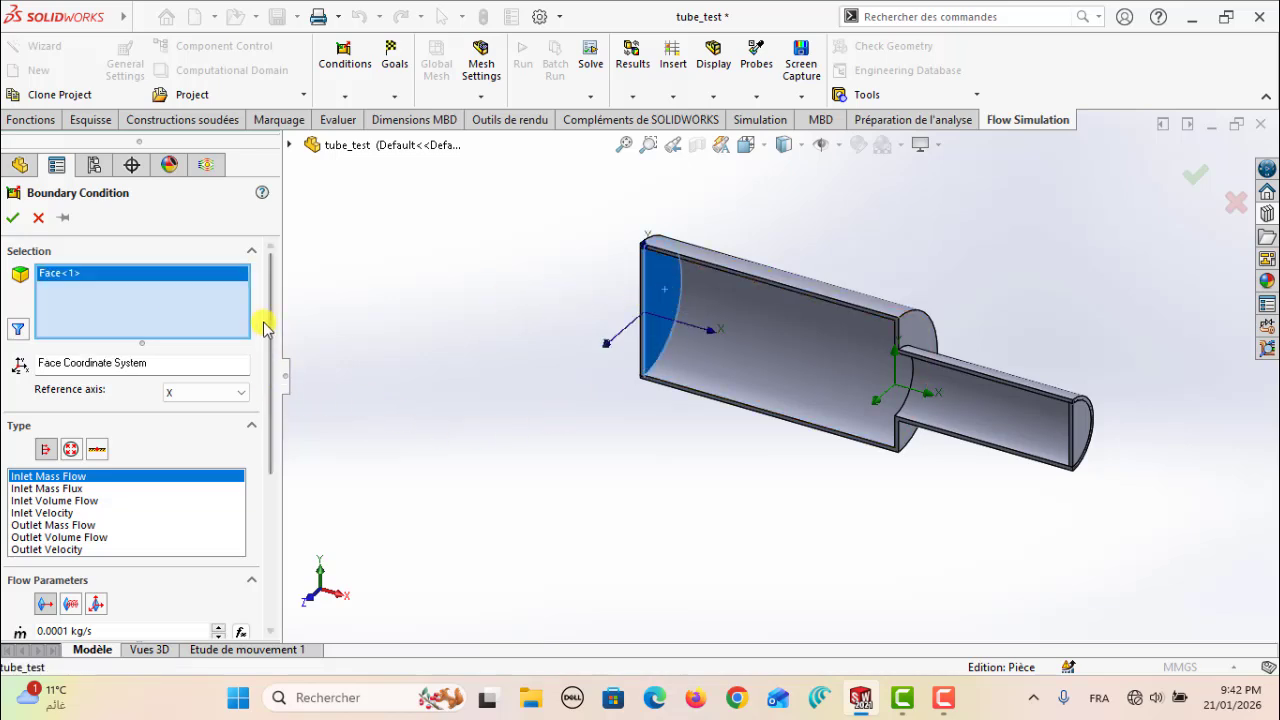
drag(271, 323, 265, 400)
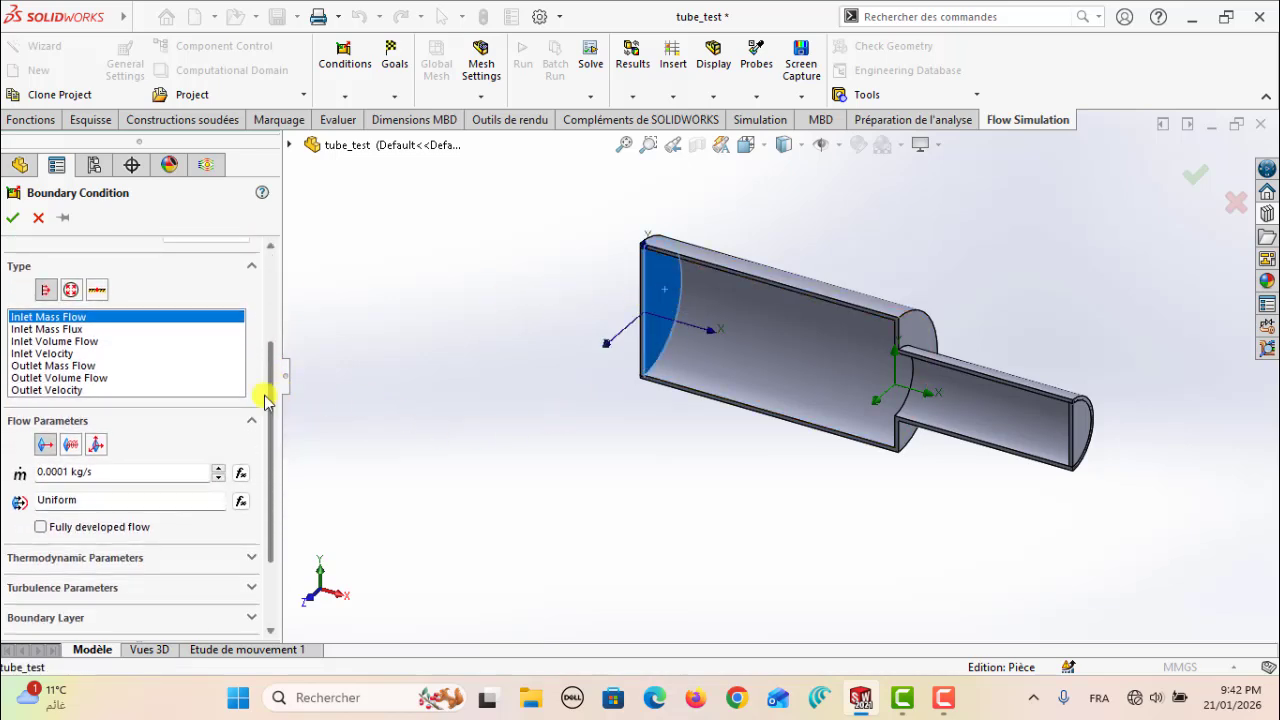
click(47, 354)
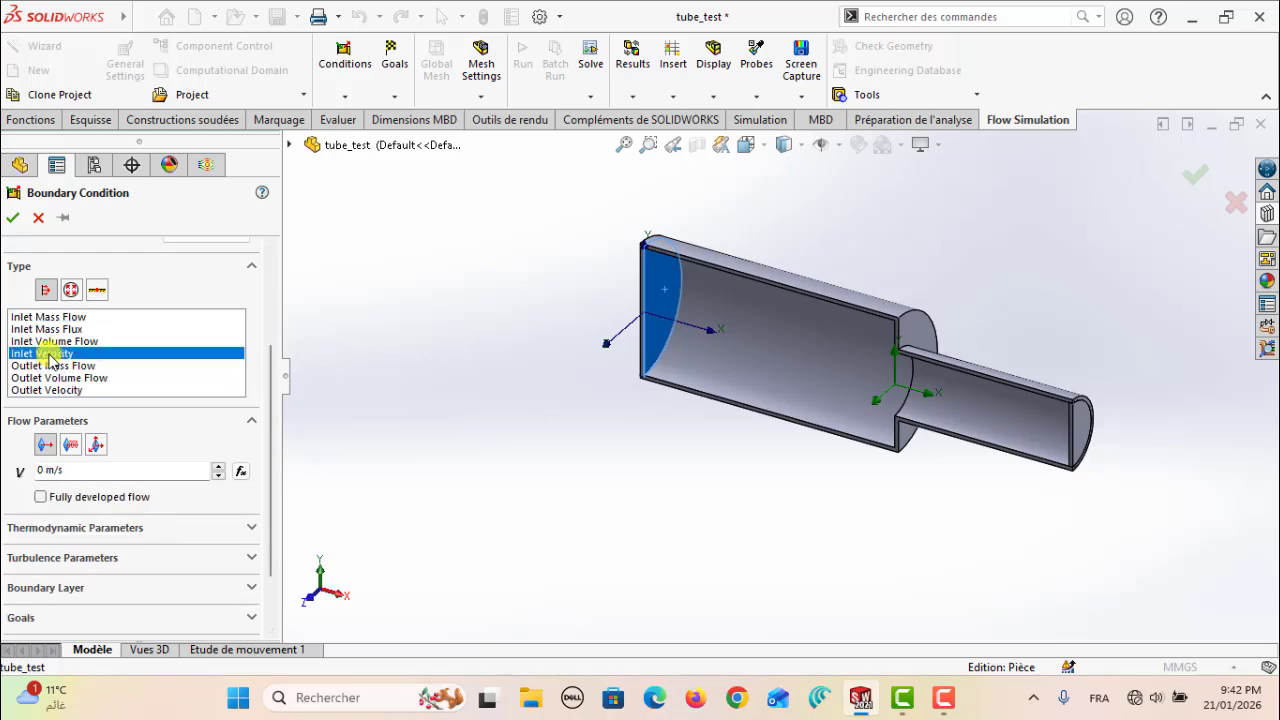
Set the inlet velocity normal to the face to 2 m/s, review the thermodynamic parameters and create the condition
double_click(42, 469)
text(2)
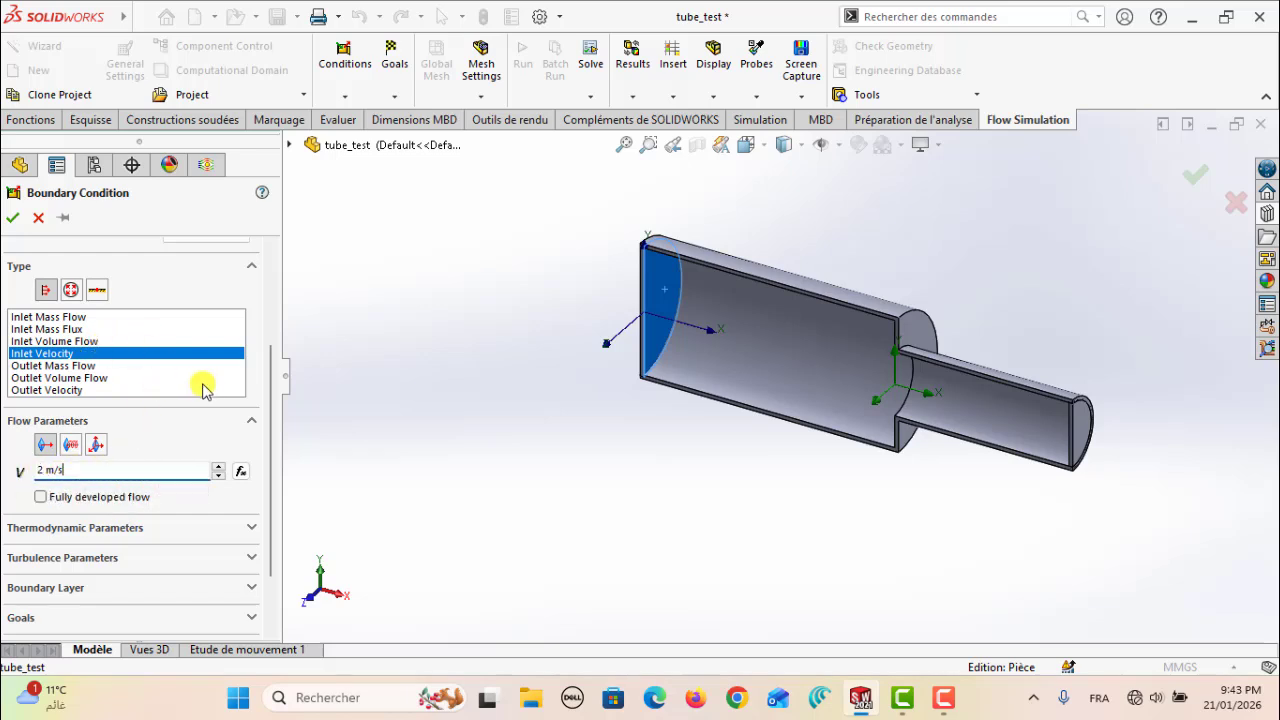
scroll(262, 410, down, 2)
click(251, 448)
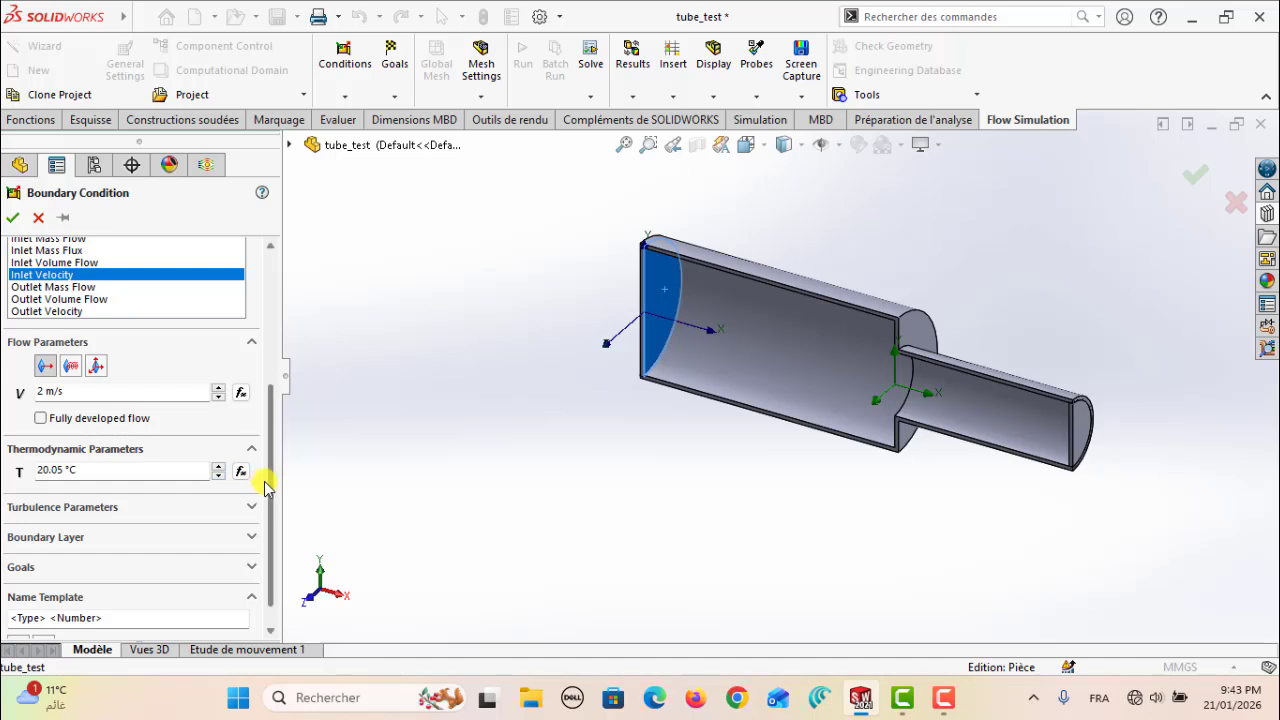
drag(268, 478, 300, 334)
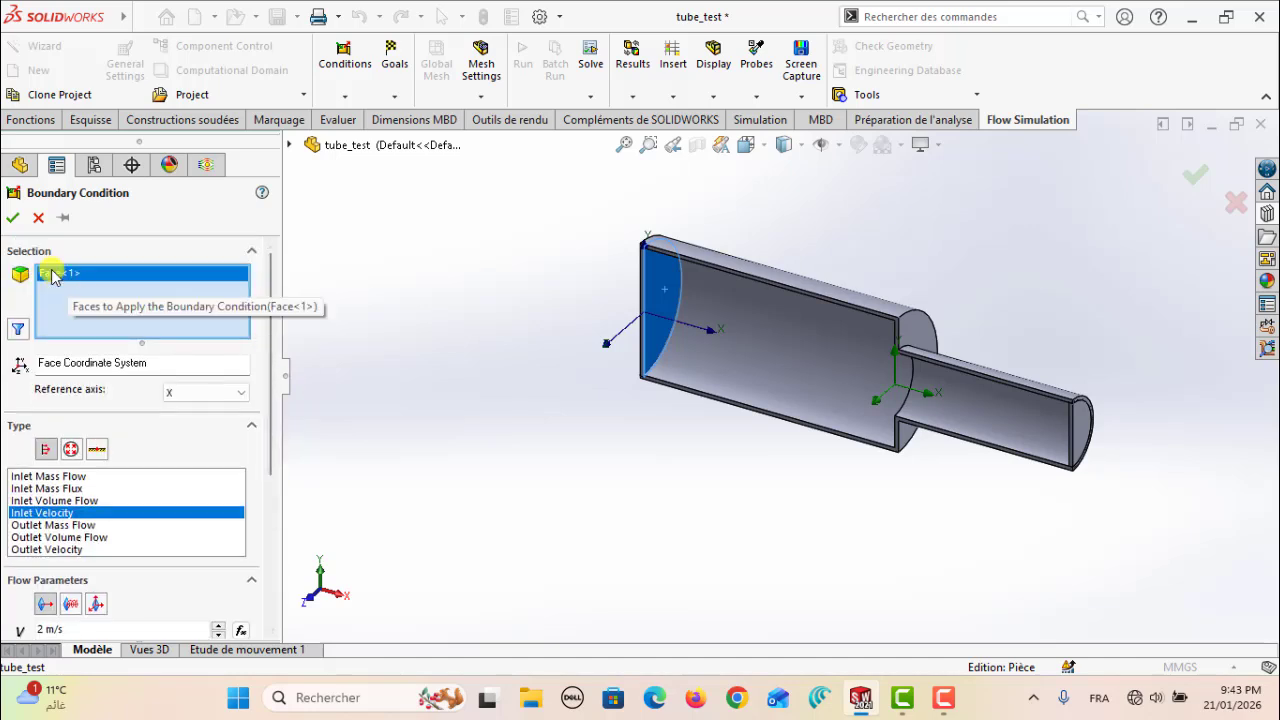
click(12, 218)
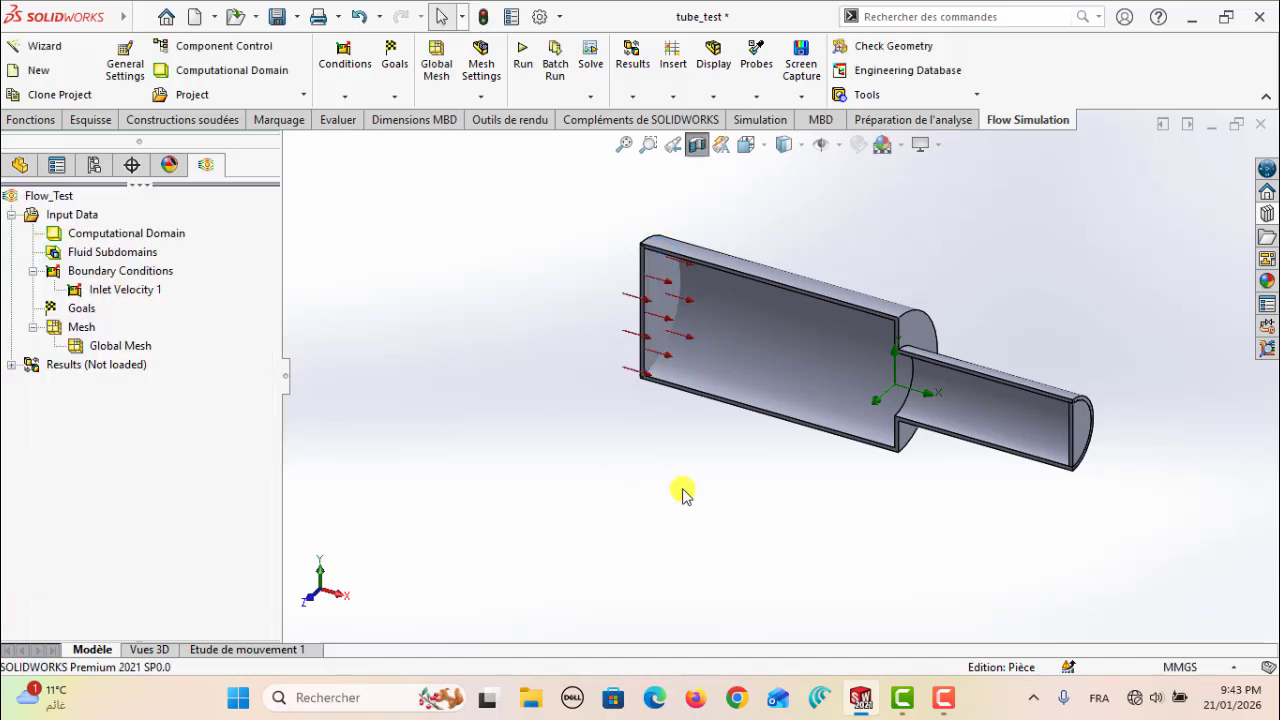
Start a new boundary condition on the inner face of the lid closing the narrow section
key(Right)
key(Right)
key(Right)
key(Right)
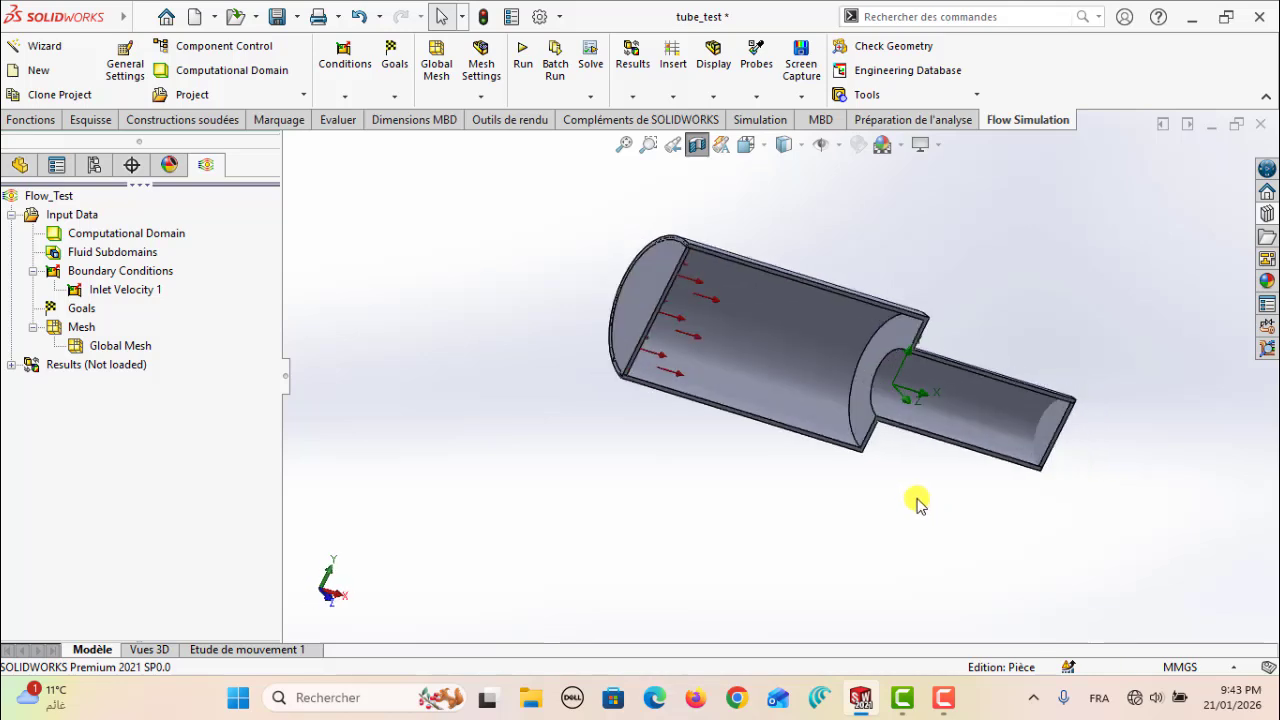
click(1050, 432)
key(Right)
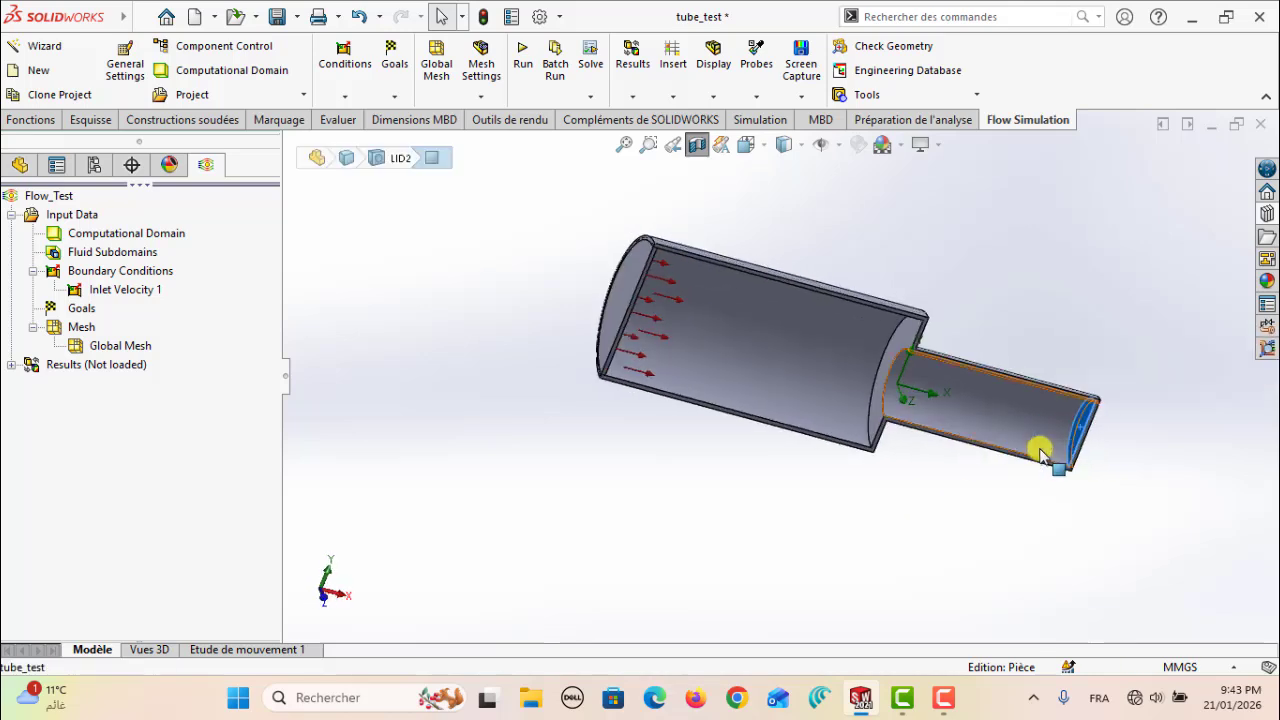
right_click(117, 276)
click(223, 283)
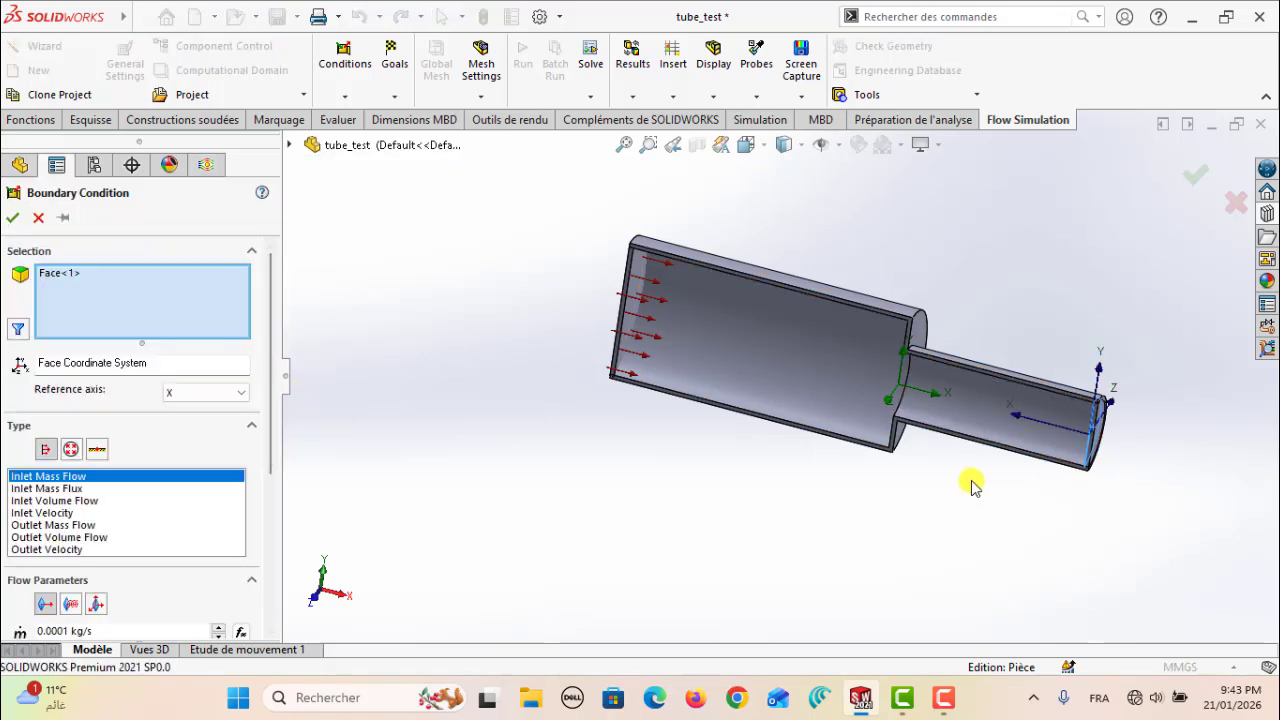
Make the narrow-end boundary condition an Environment Pressure opening with the default thermodynamic parameters and create it
key(Right)
key(Right)
middle_drag(972, 480, 873, 462)
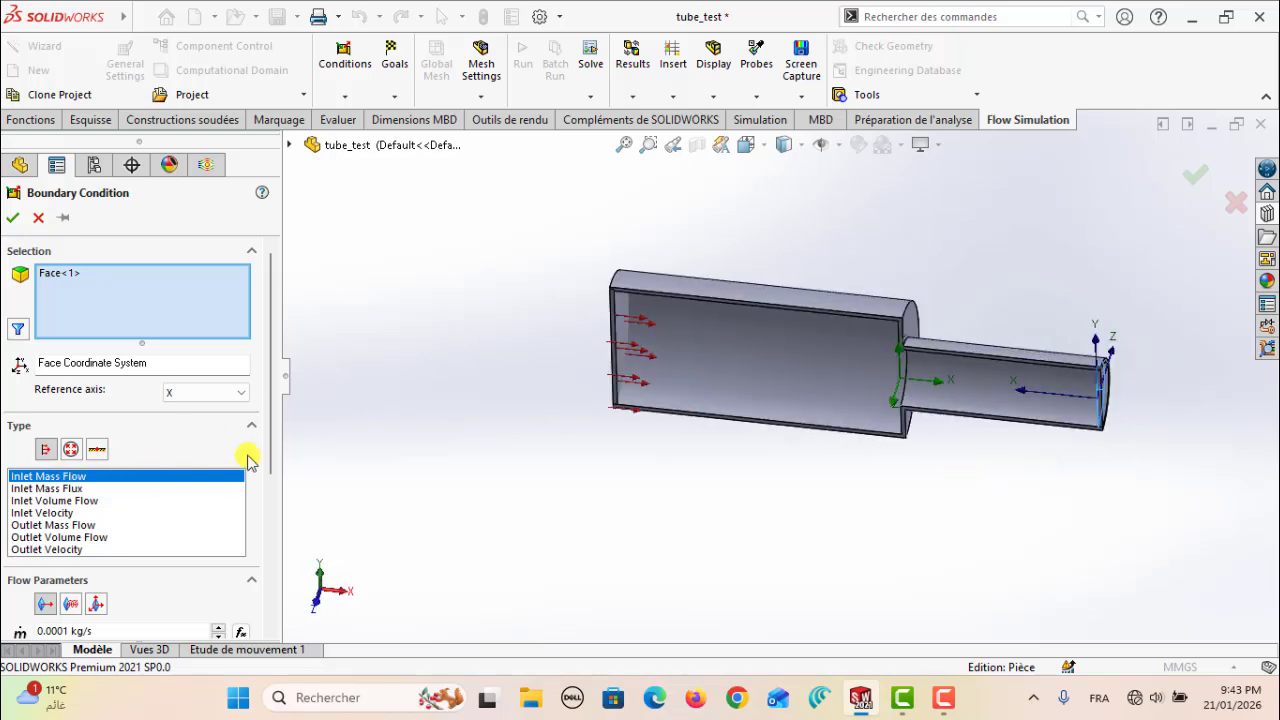
click(71, 452)
mouse_move(269, 430)
mouse_down()
mouse_move(272, 551)
mouse_move(285, 418)
mouse_up()
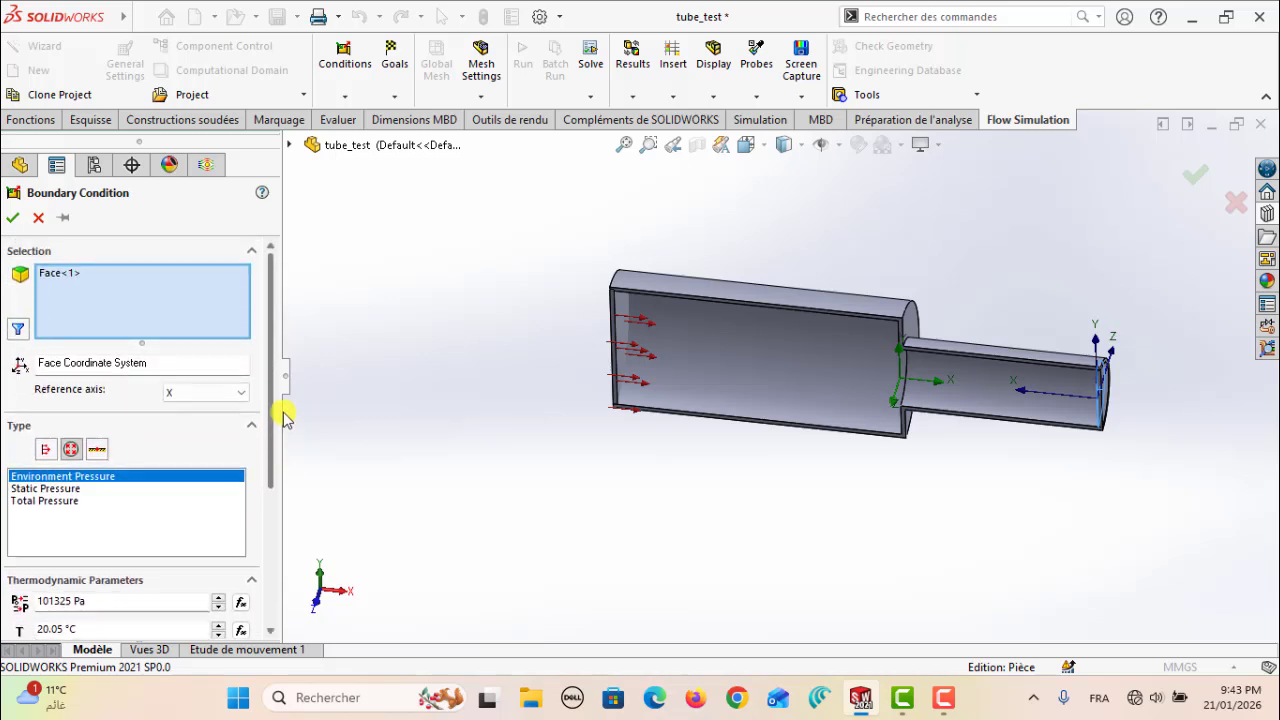
click(13, 218)
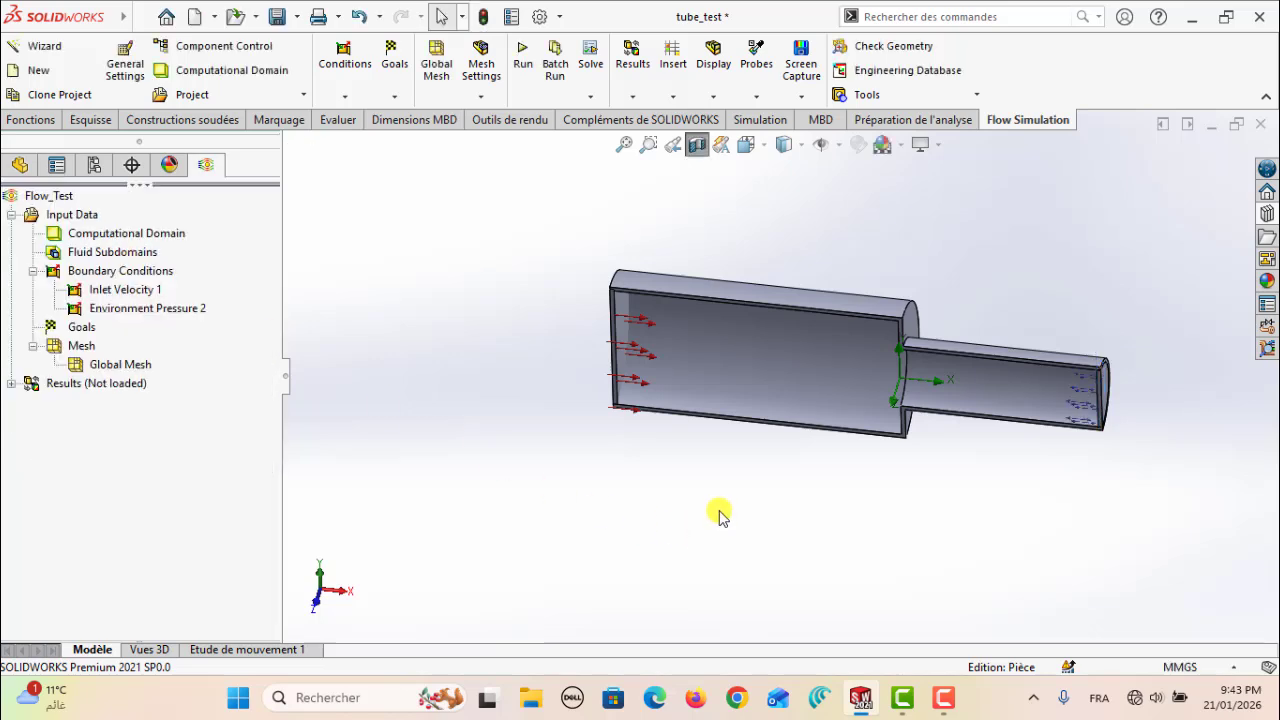
Start surface goals on the inner face of the lid closing the wide section
scroll(720, 515, down, 1)
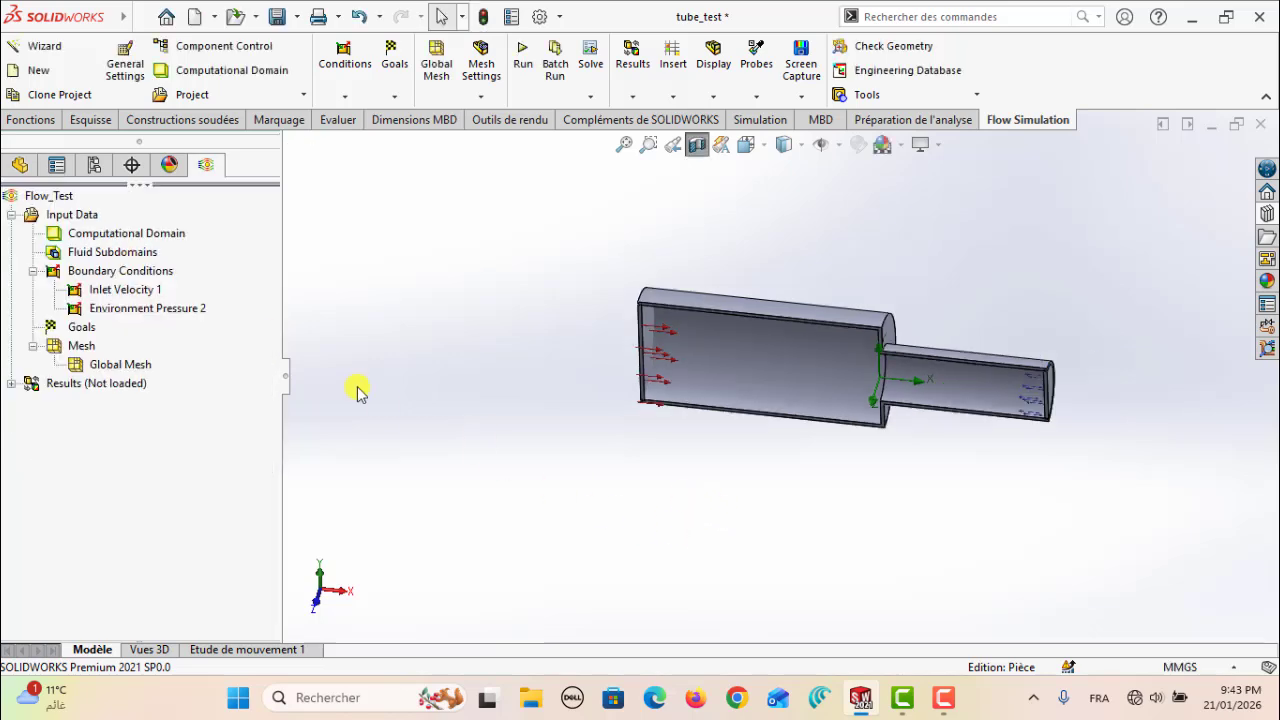
right_click(82, 328)
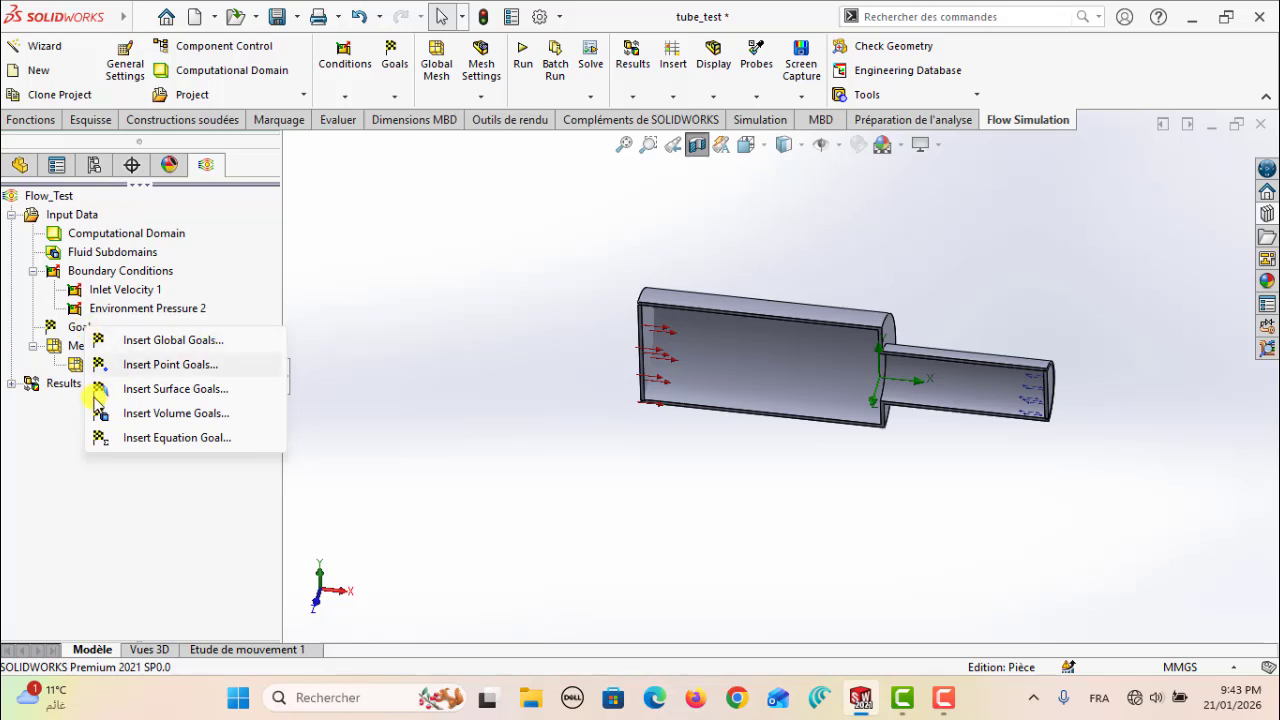
click(138, 337)
right_click(62, 330)
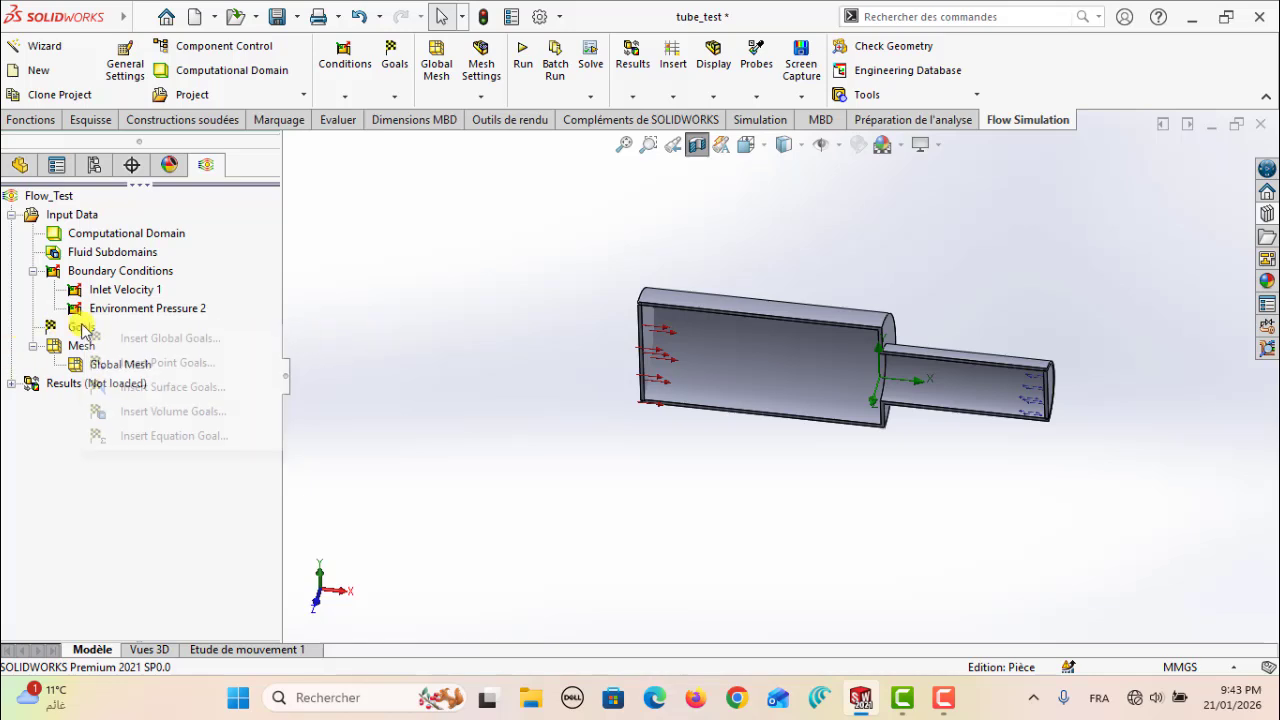
click(163, 391)
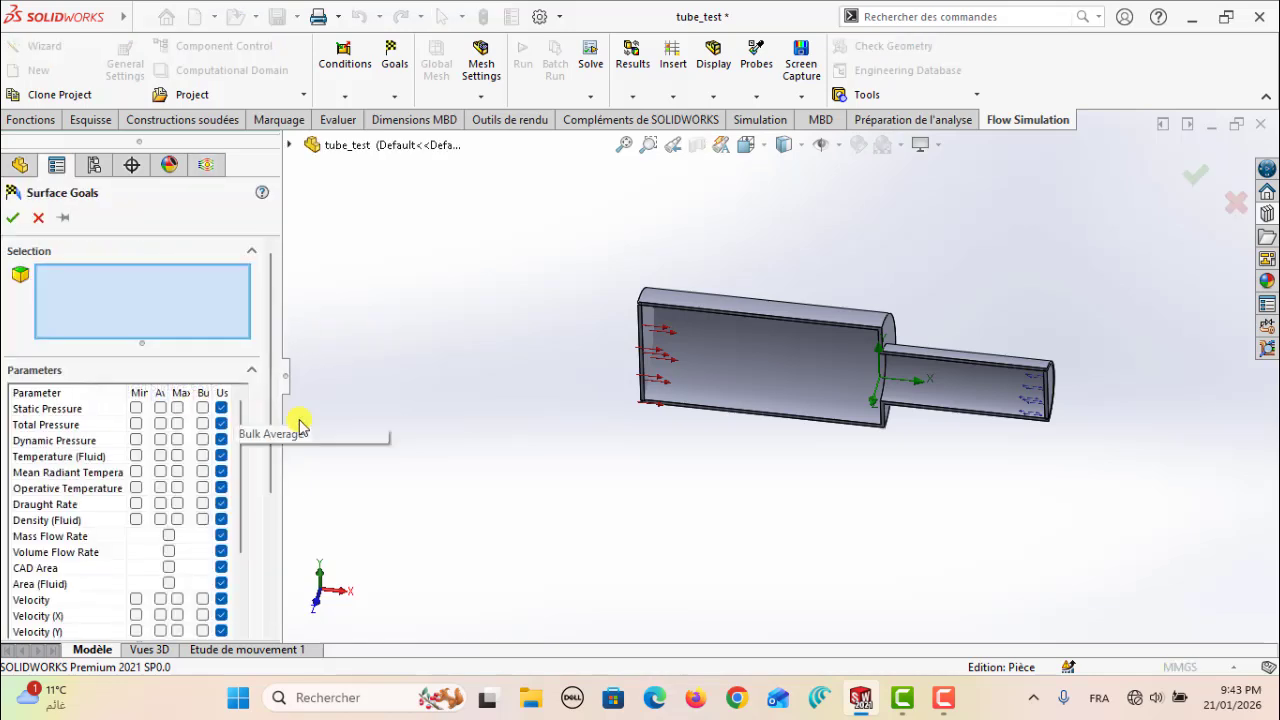
middle_drag(672, 496, 669, 452)
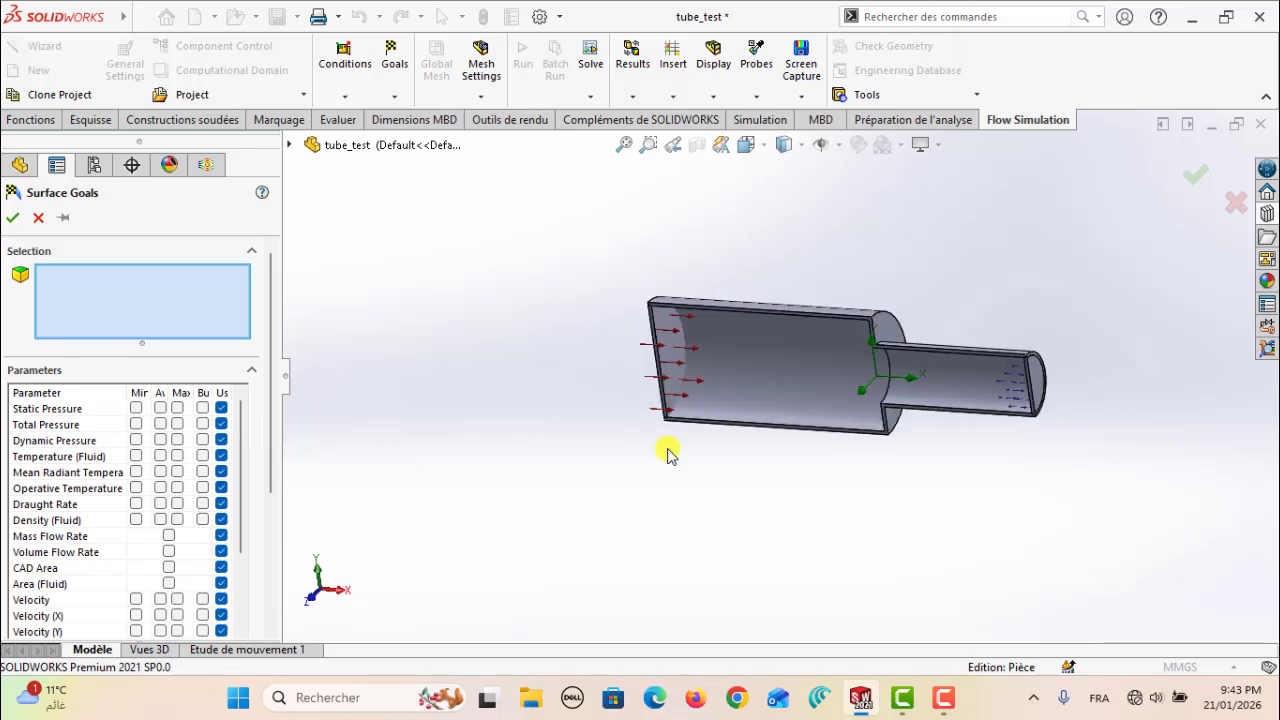
click(669, 347)
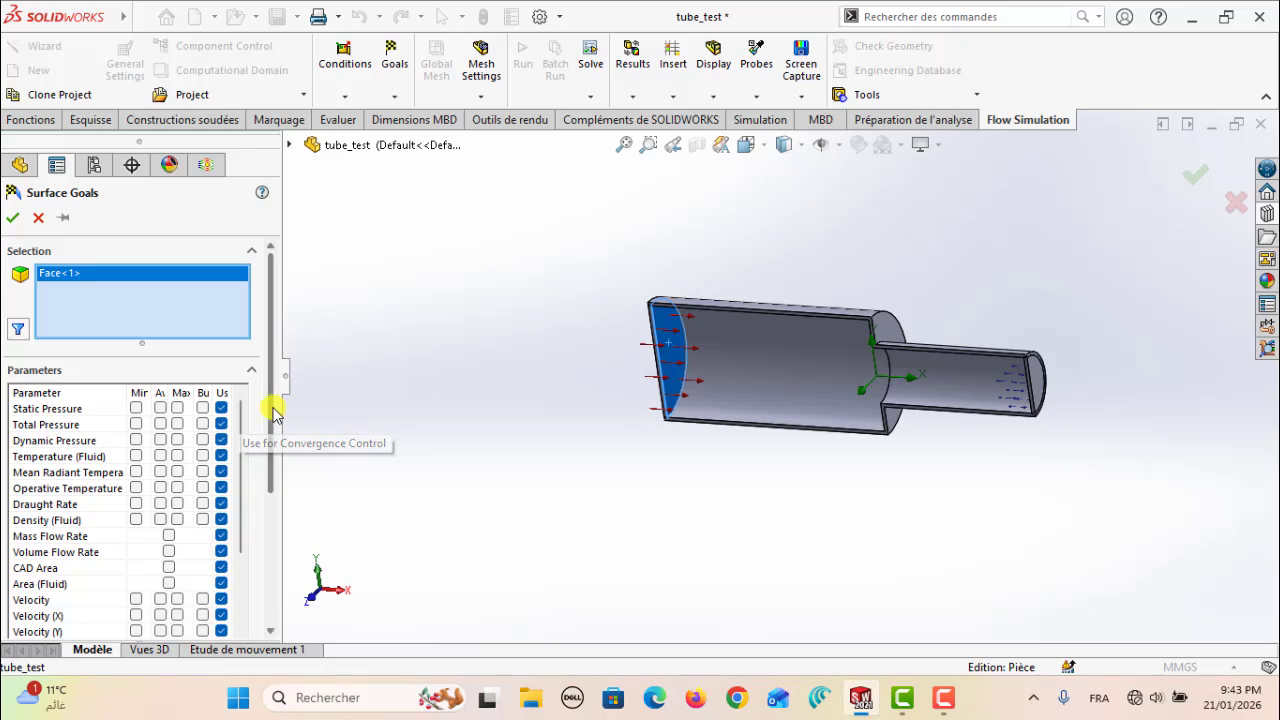
Enable the average Total Pressure and average Velocity for the wide-end lid face and create the surface goals
scroll(273, 413, down, 1)
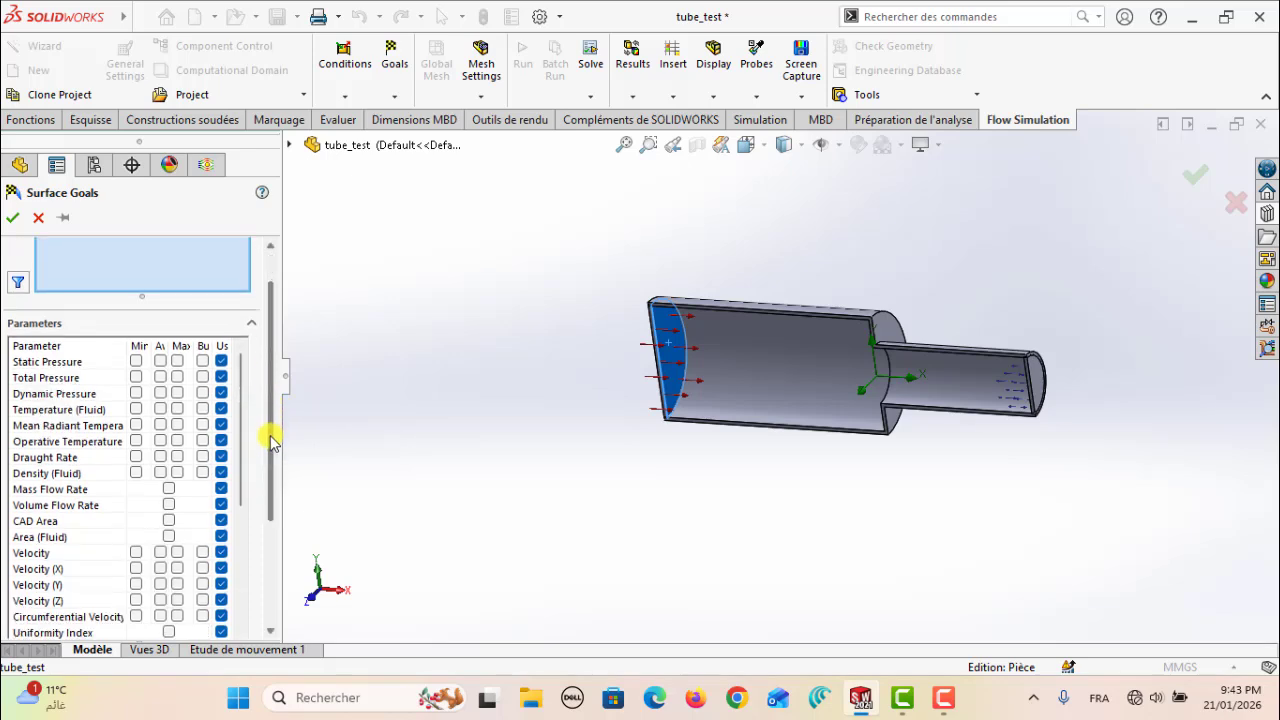
click(159, 377)
drag(272, 417, 274, 477)
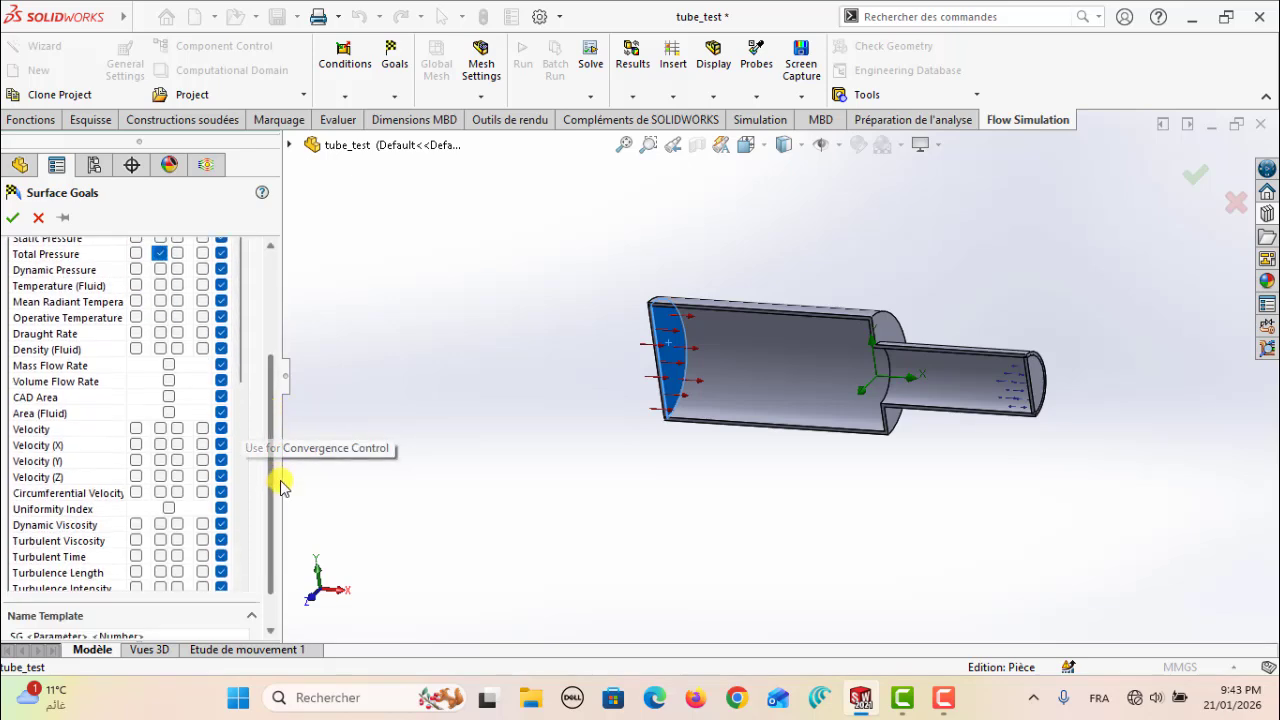
click(160, 428)
drag(268, 443, 274, 337)
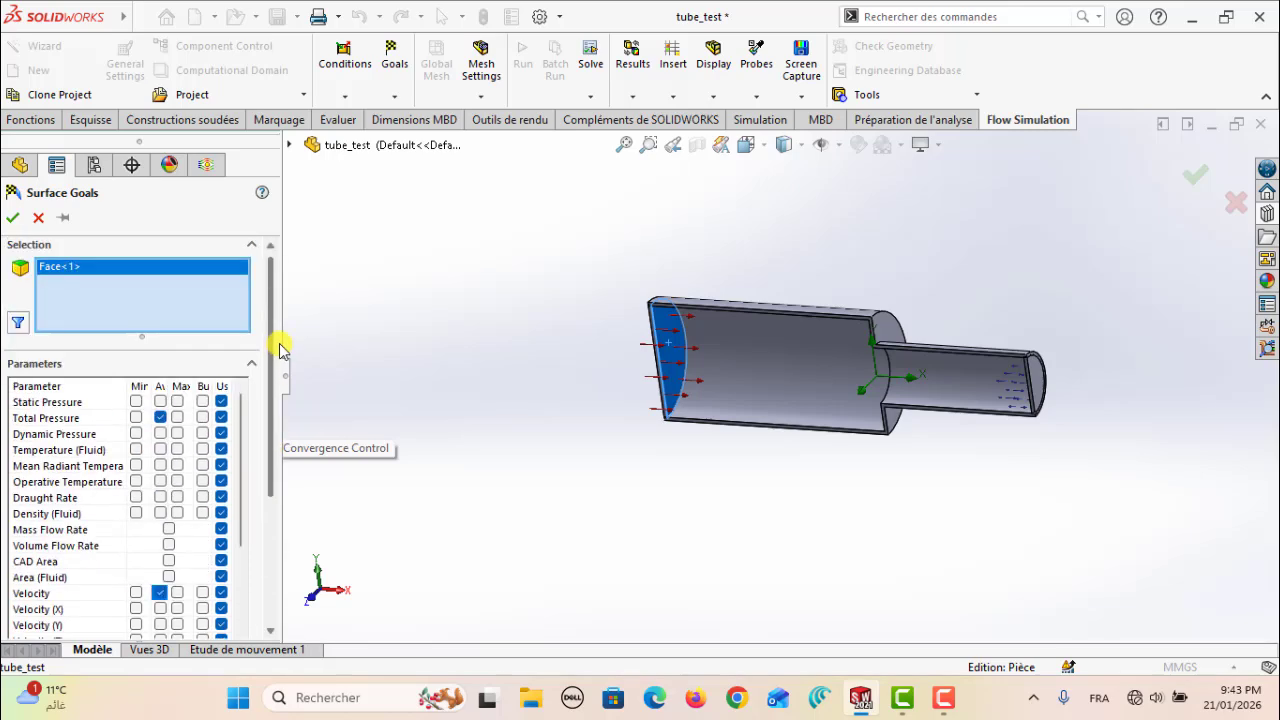
click(14, 222)
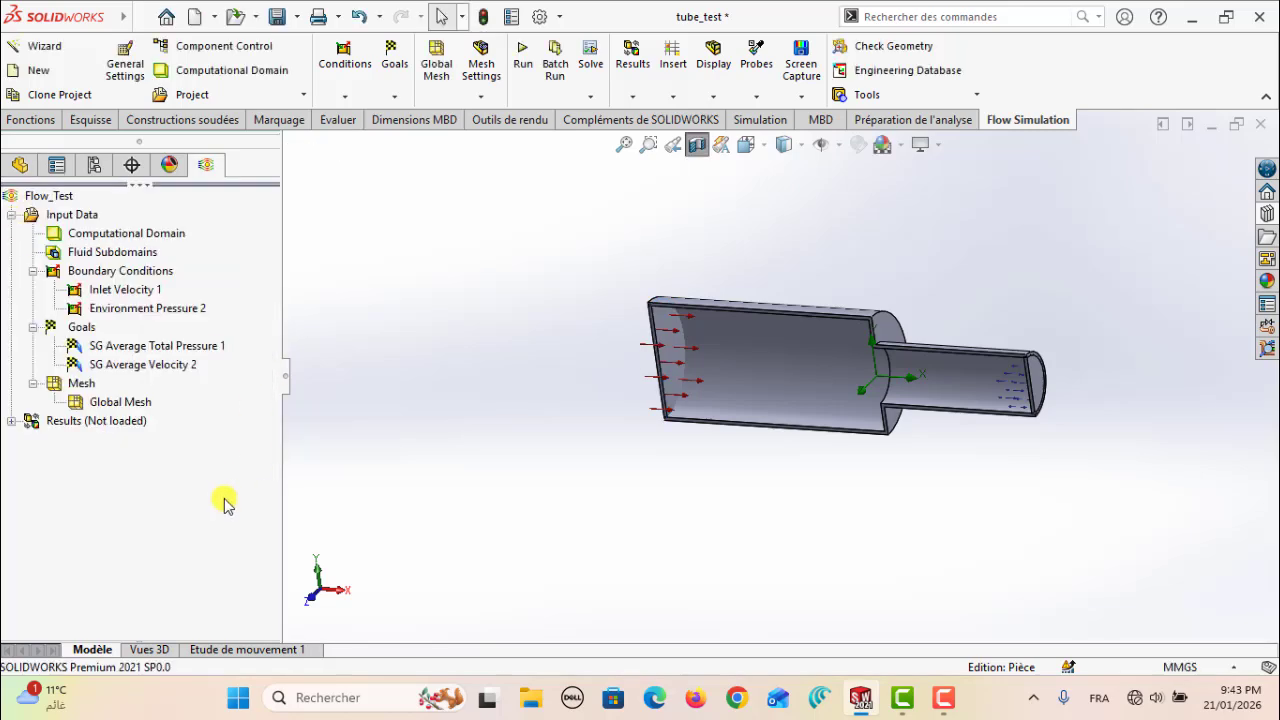
Rename the inlet's average total pressure goal as Pe and its average velocity goal as Ve
click(125, 348)
click(136, 346)
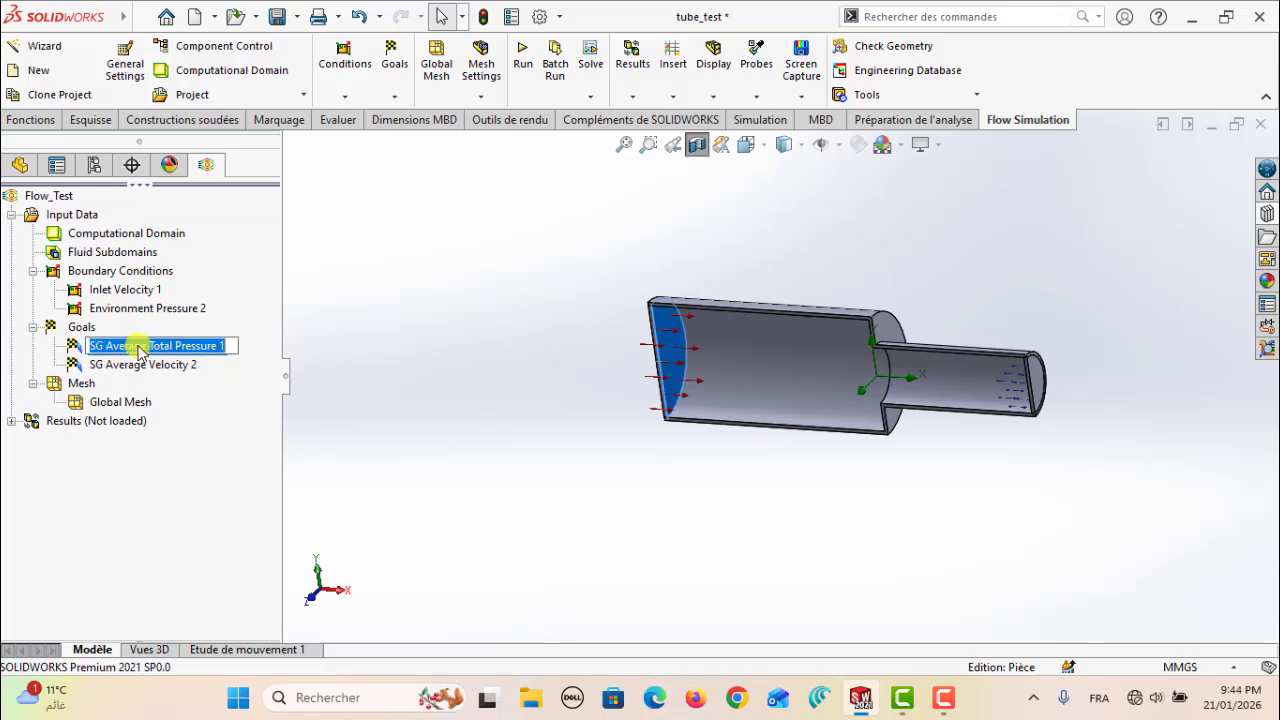
text(Pe)
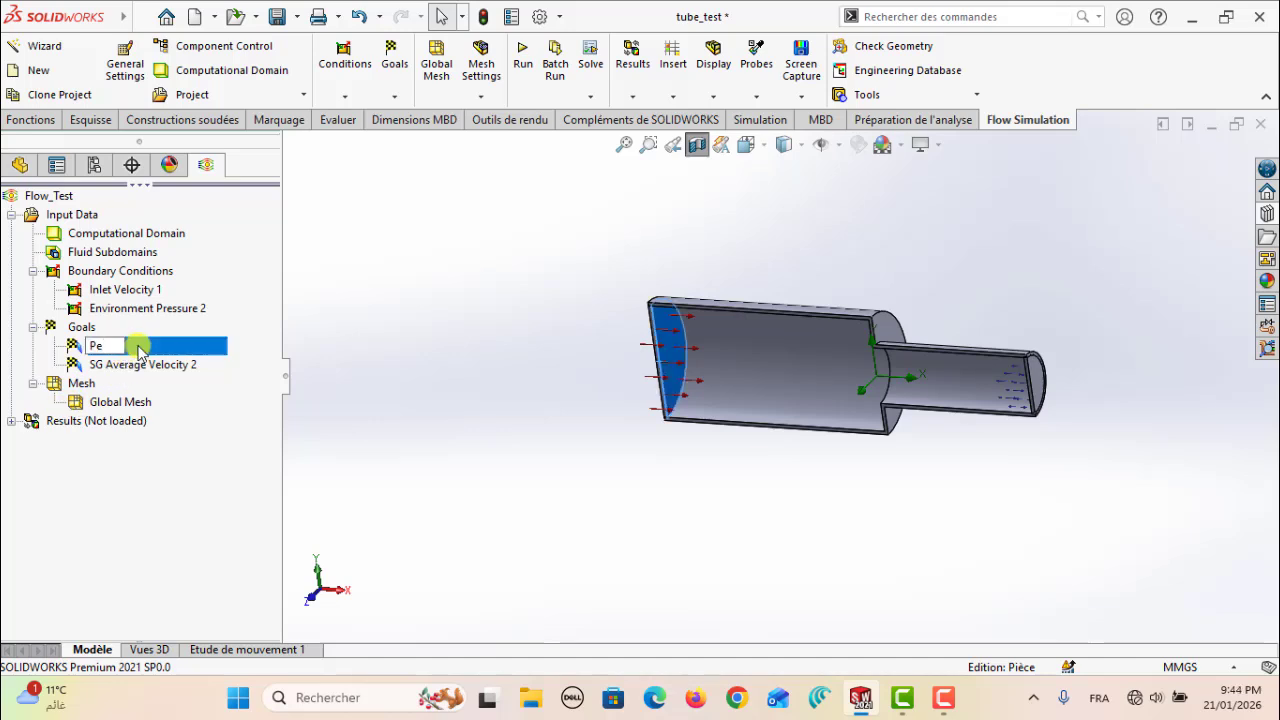
click(144, 365)
click(150, 365)
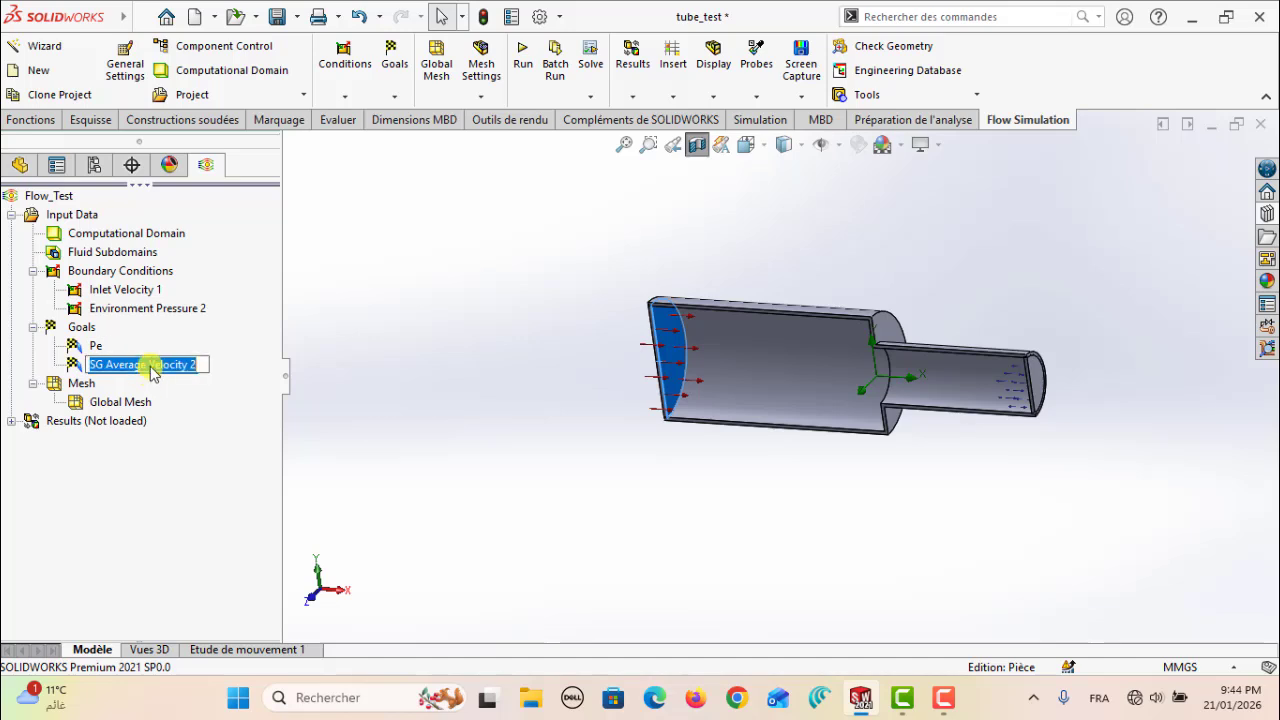
text(V)
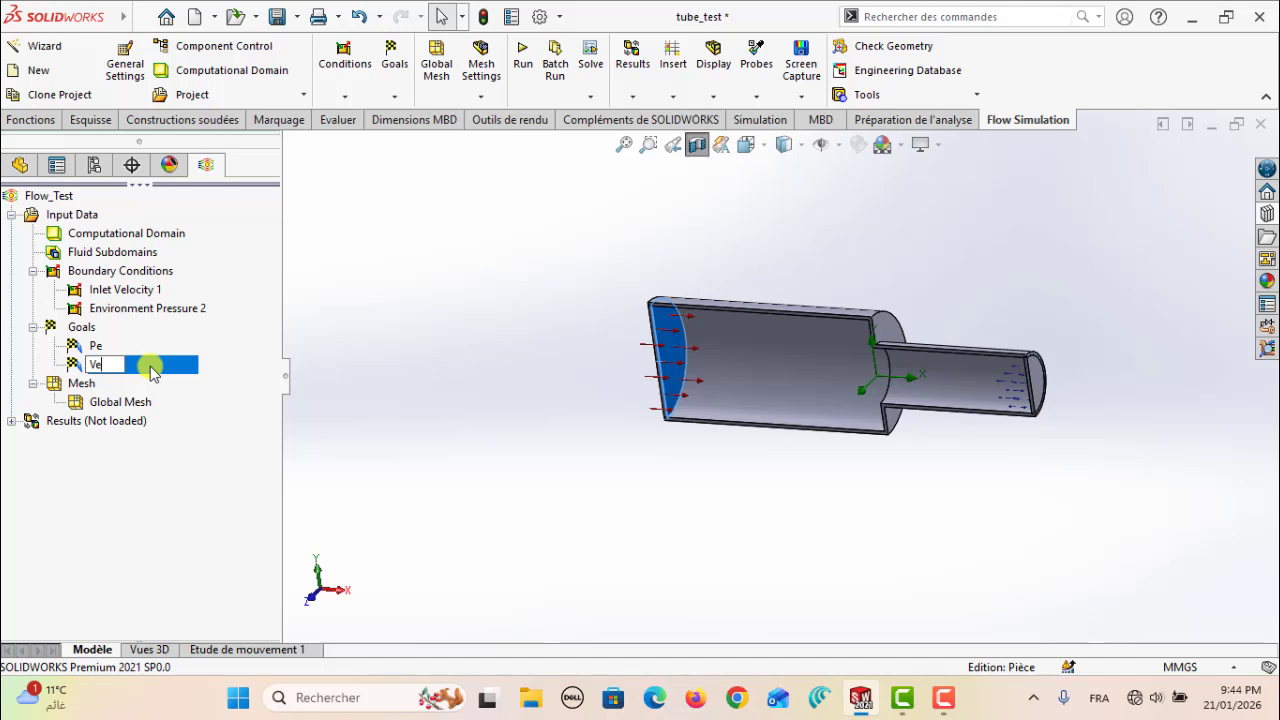
text(e)
key(Return)
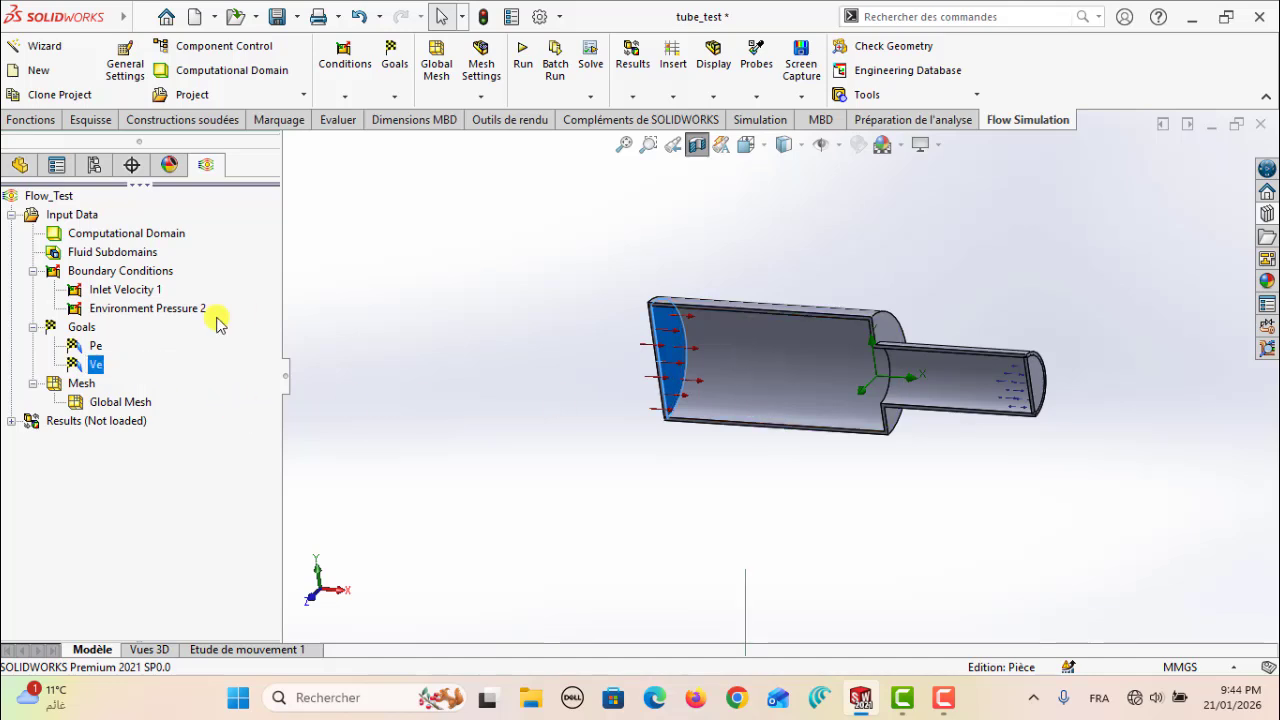
right_click(83, 330)
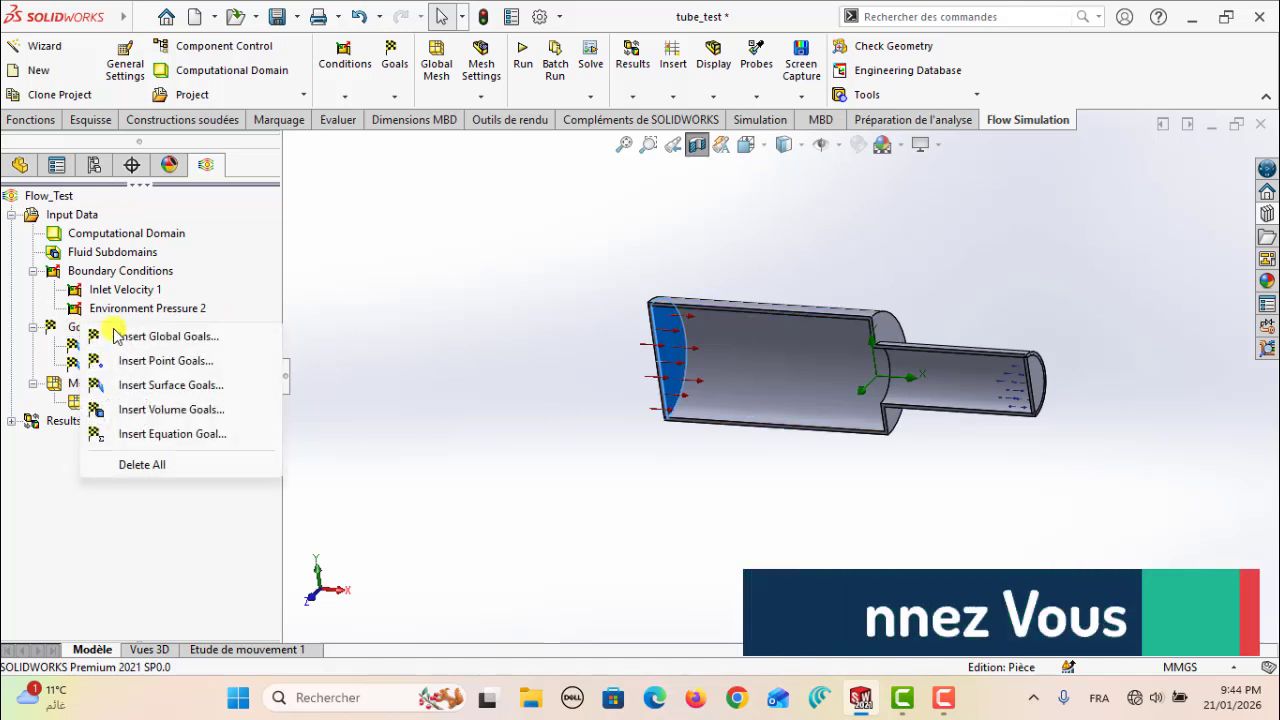
click(165, 385)
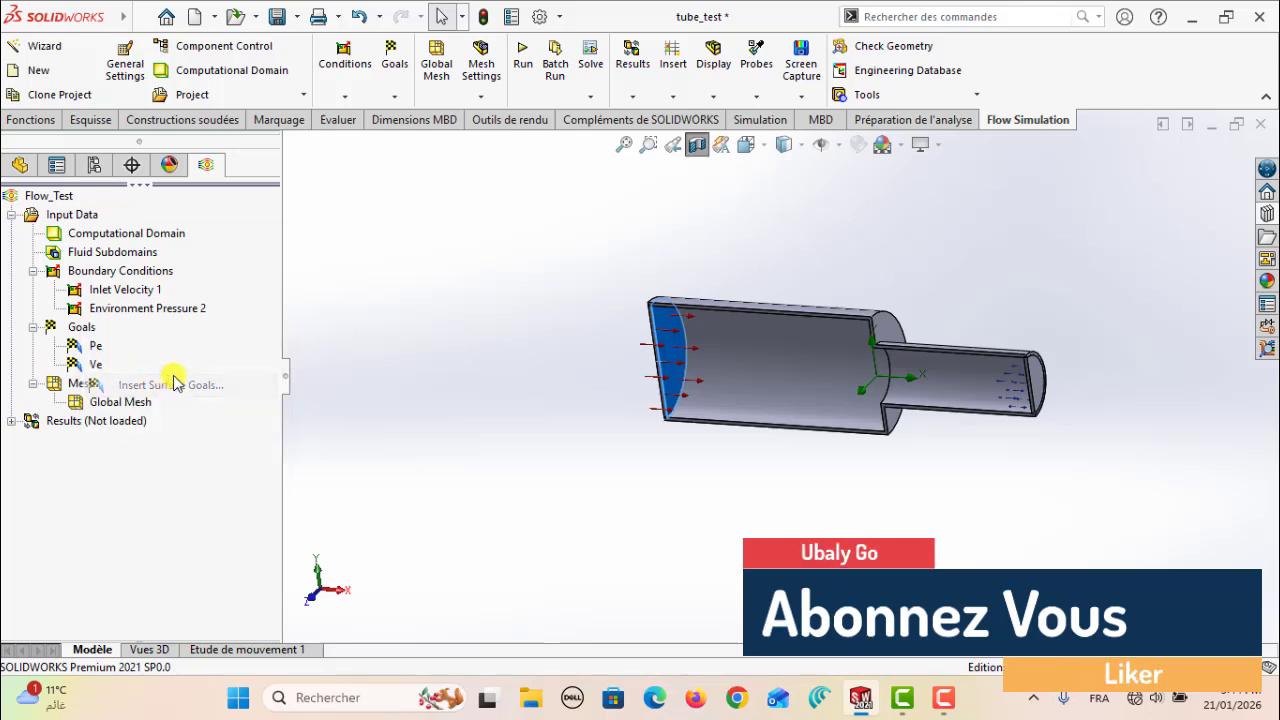
middle_drag(398, 378, 1060, 370)
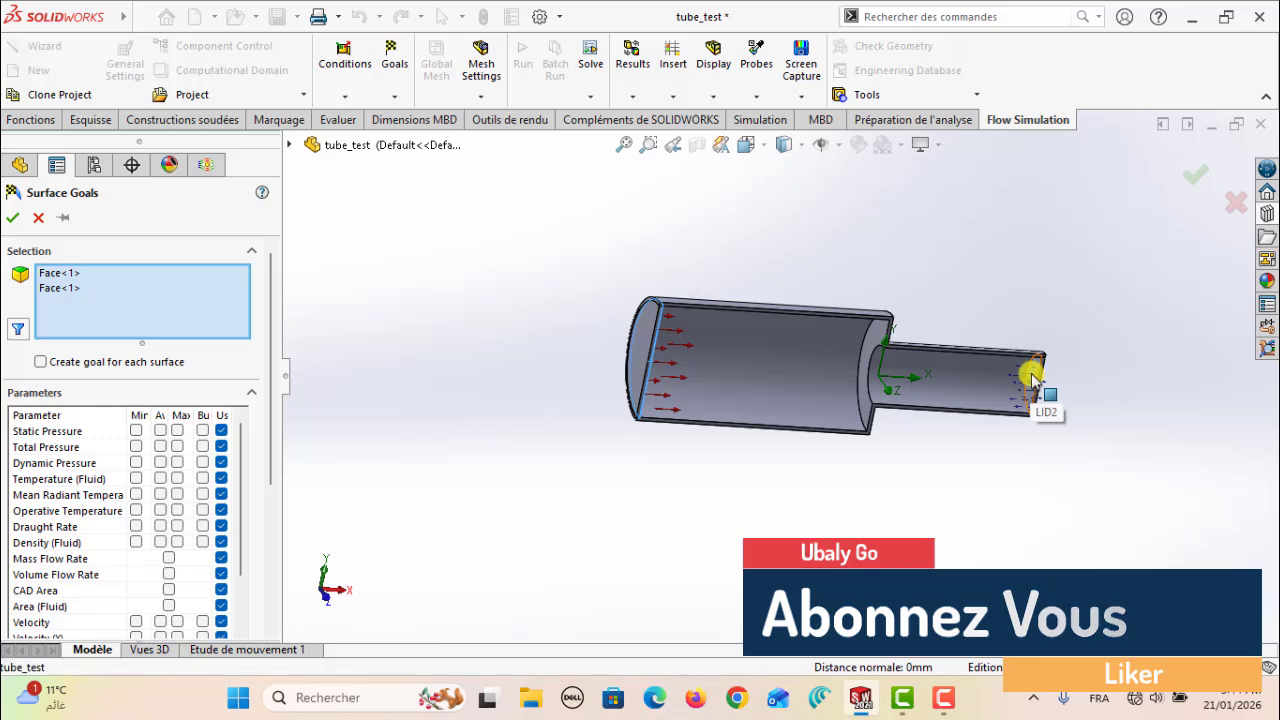
click(1035, 378)
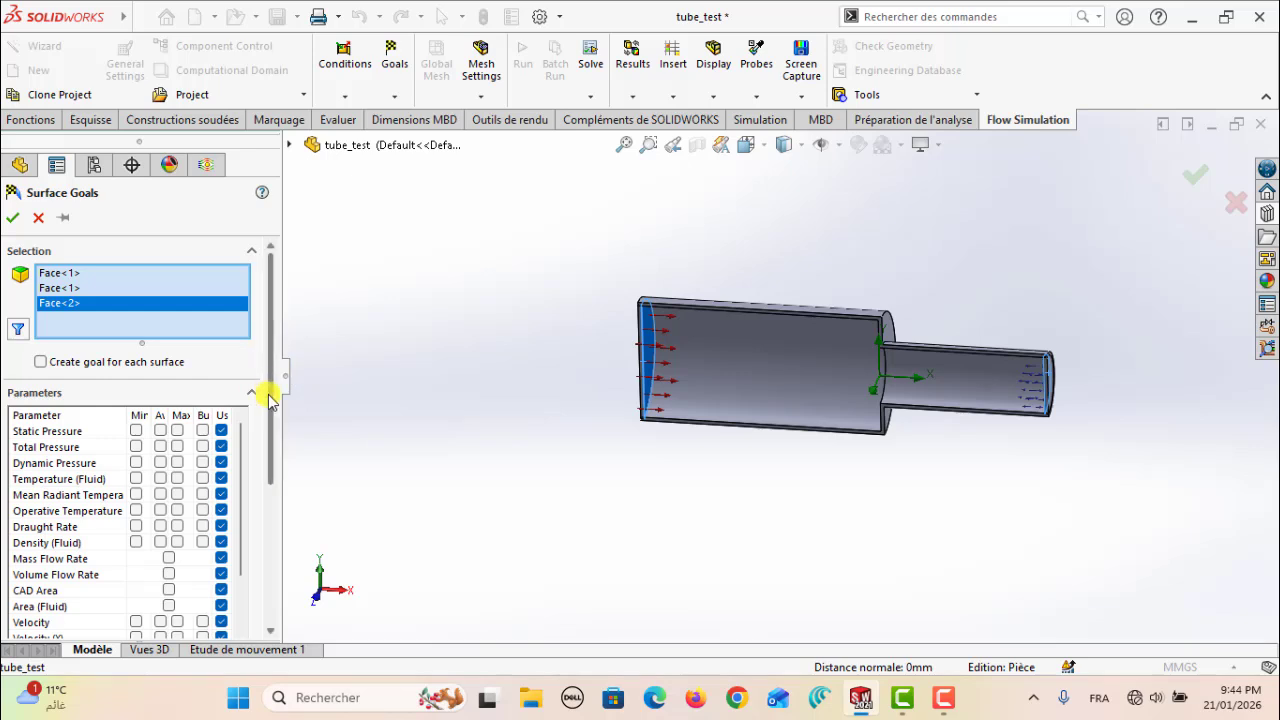
click(13, 217)
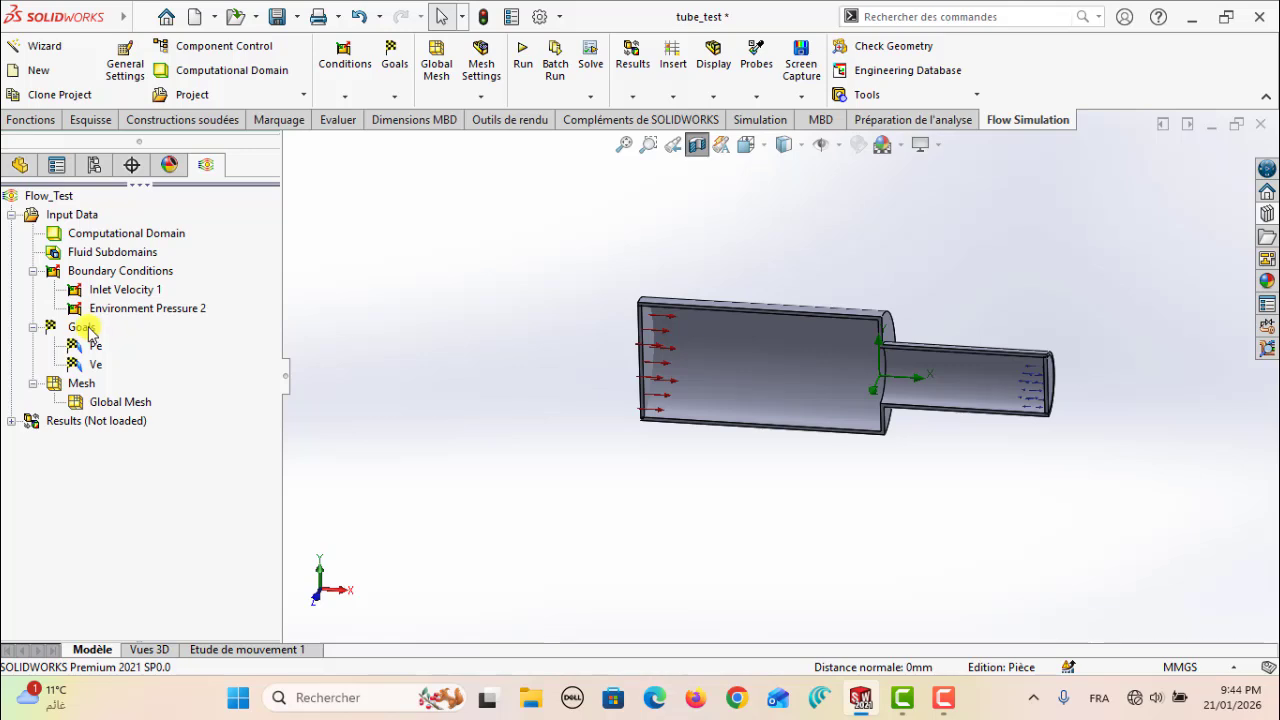
Start surface goals on only the inner face of the lid closing the narrow section
right_click(86, 328)
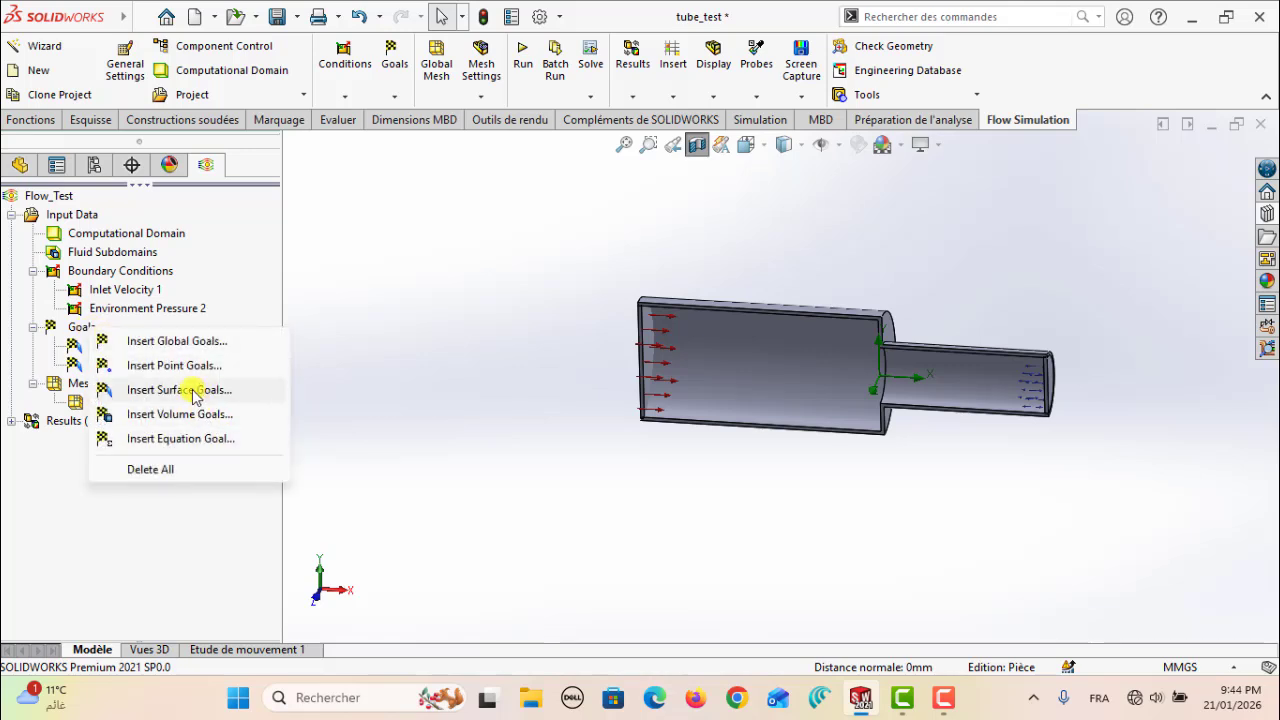
click(178, 390)
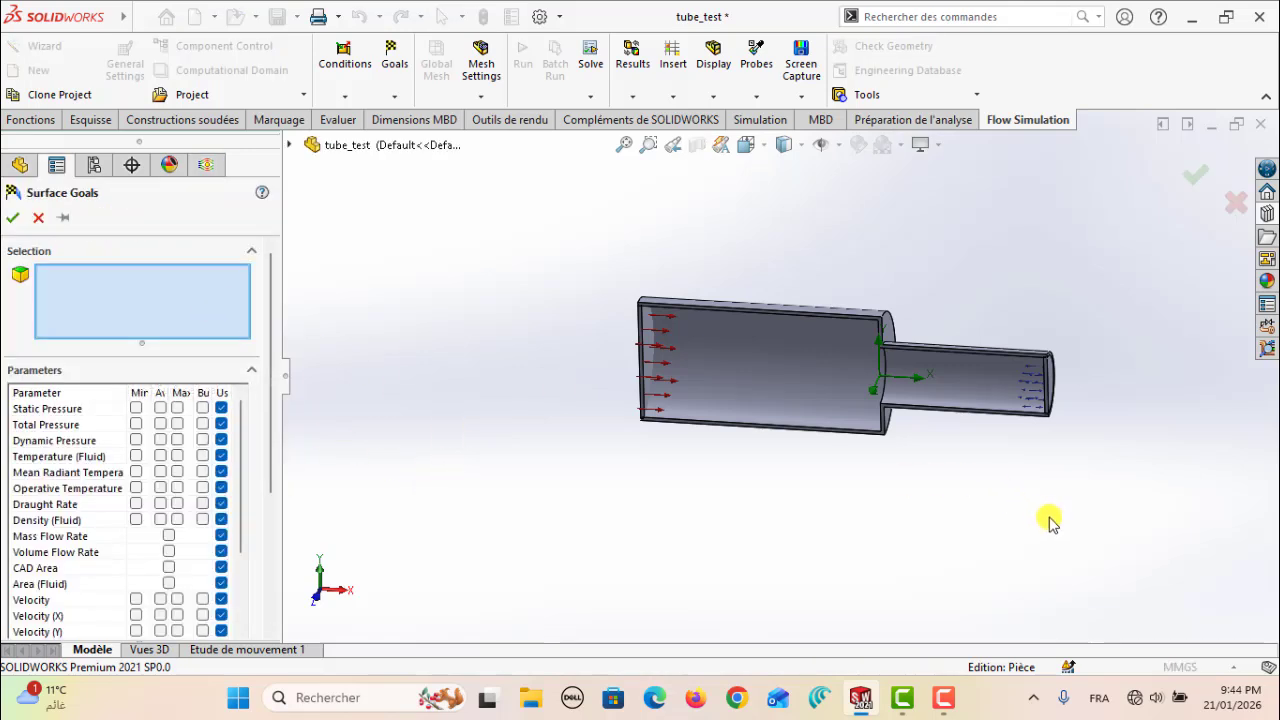
middle_drag(1048, 517, 1055, 476)
click(1033, 380)
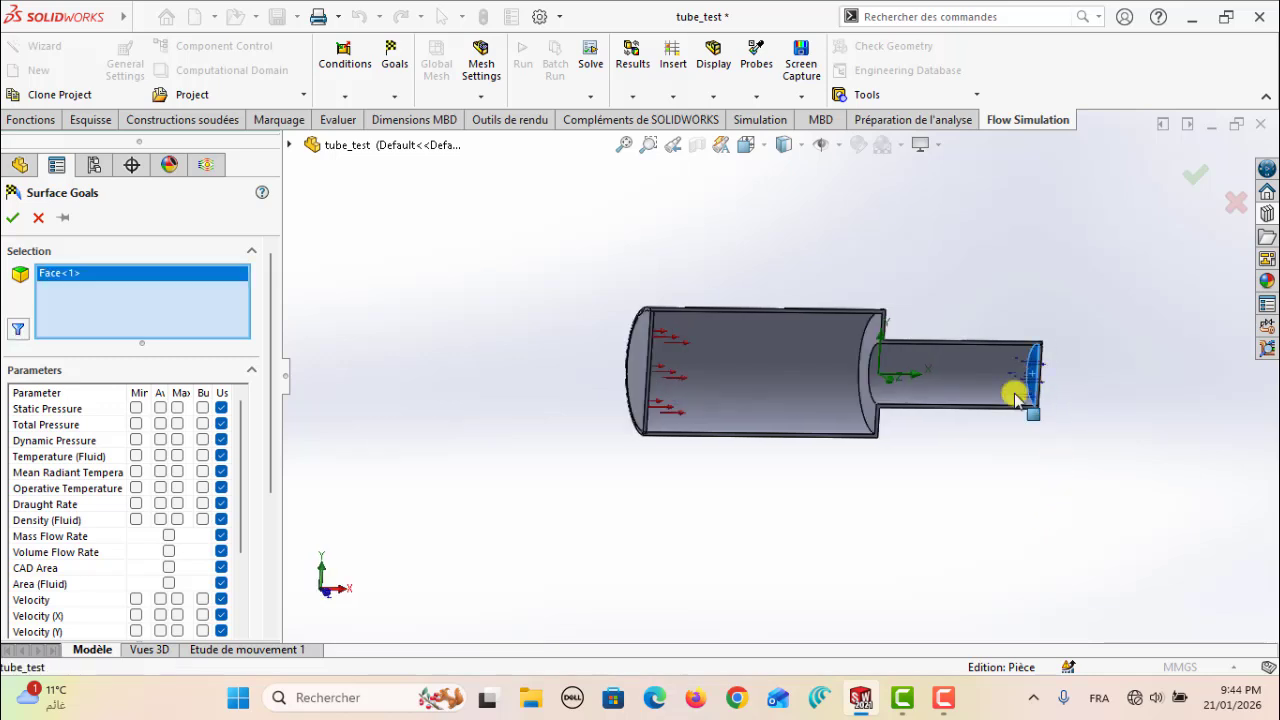
Enable the average Total Pressure and average Velocity for the narrow-end lid face and create the surface goals
drag(277, 363, 280, 437)
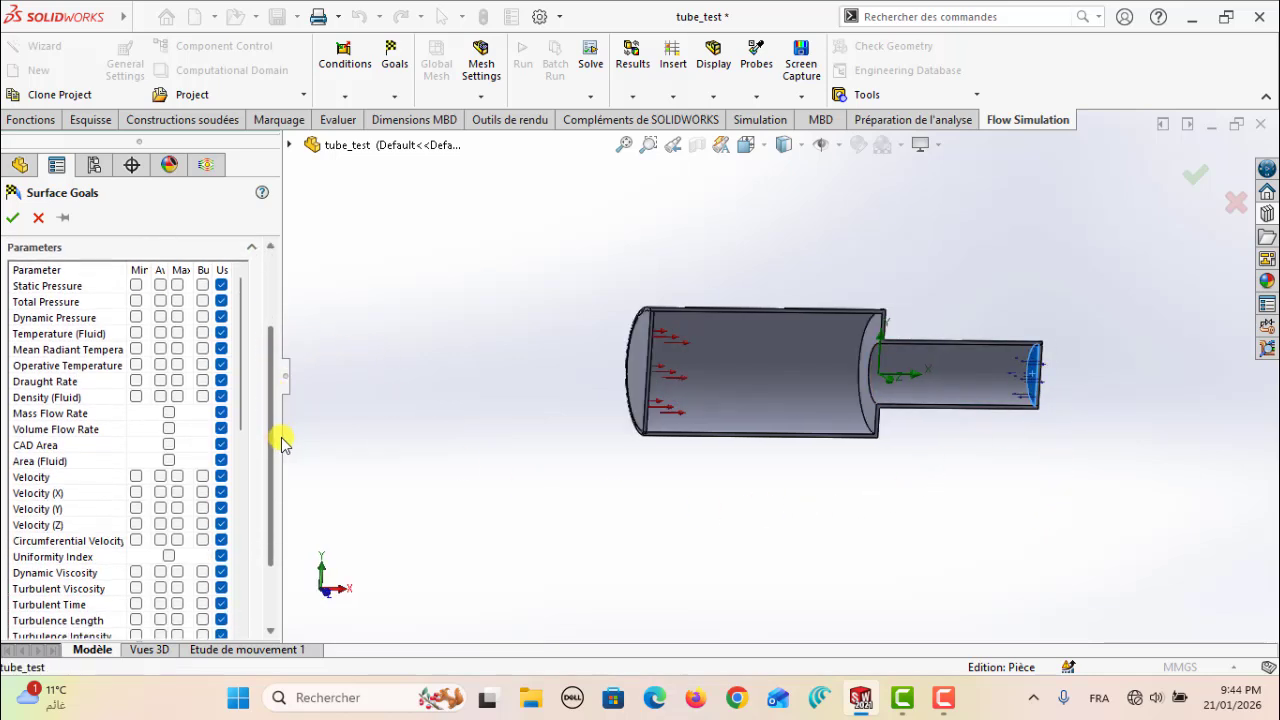
click(160, 302)
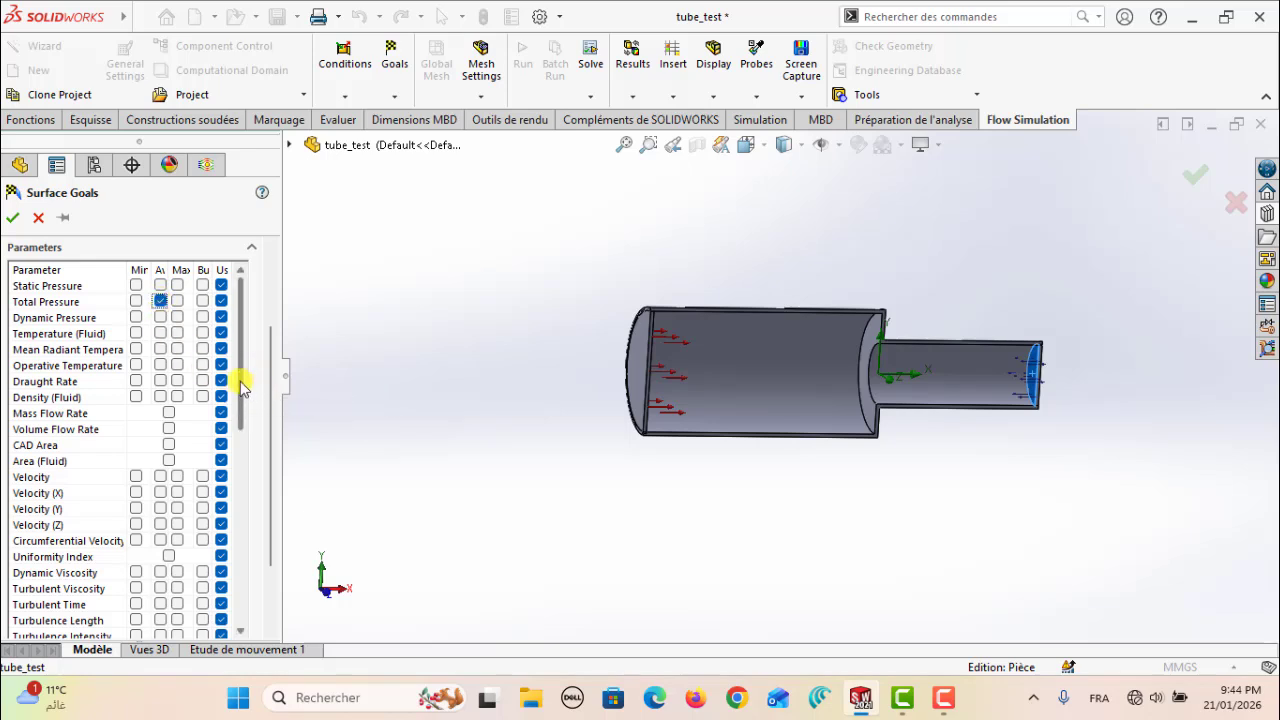
drag(240, 385, 246, 414)
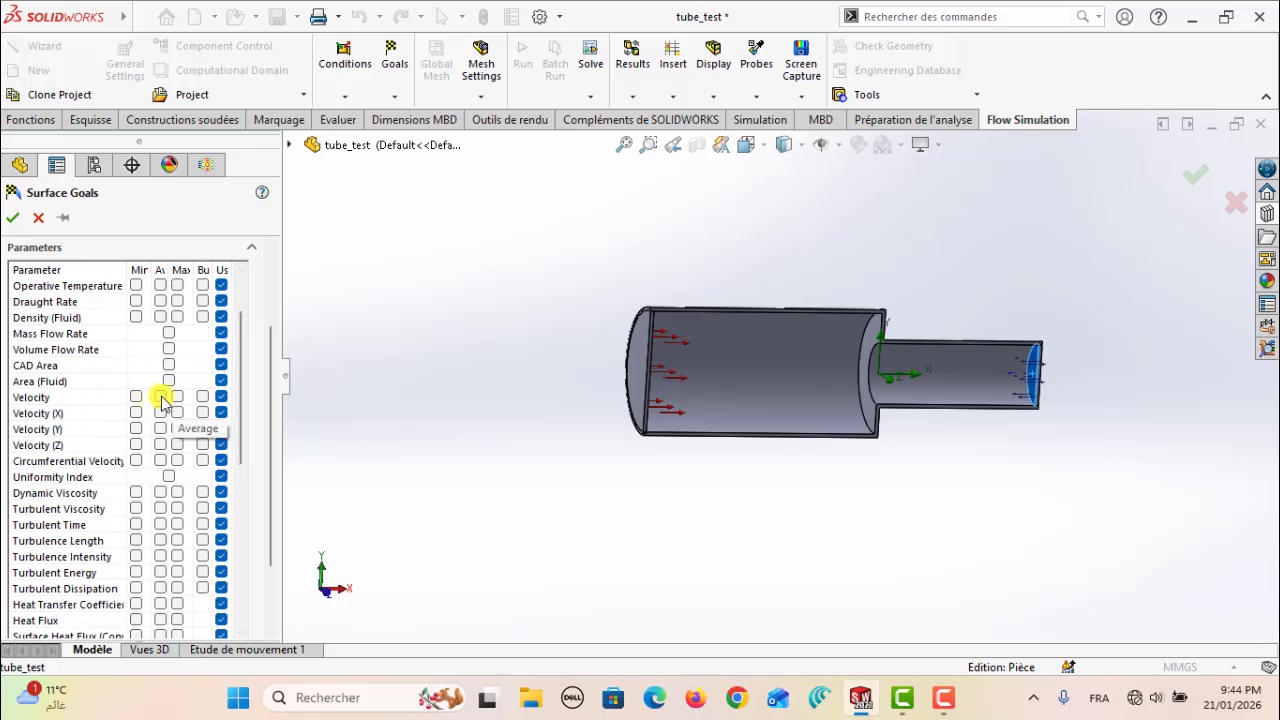
click(160, 397)
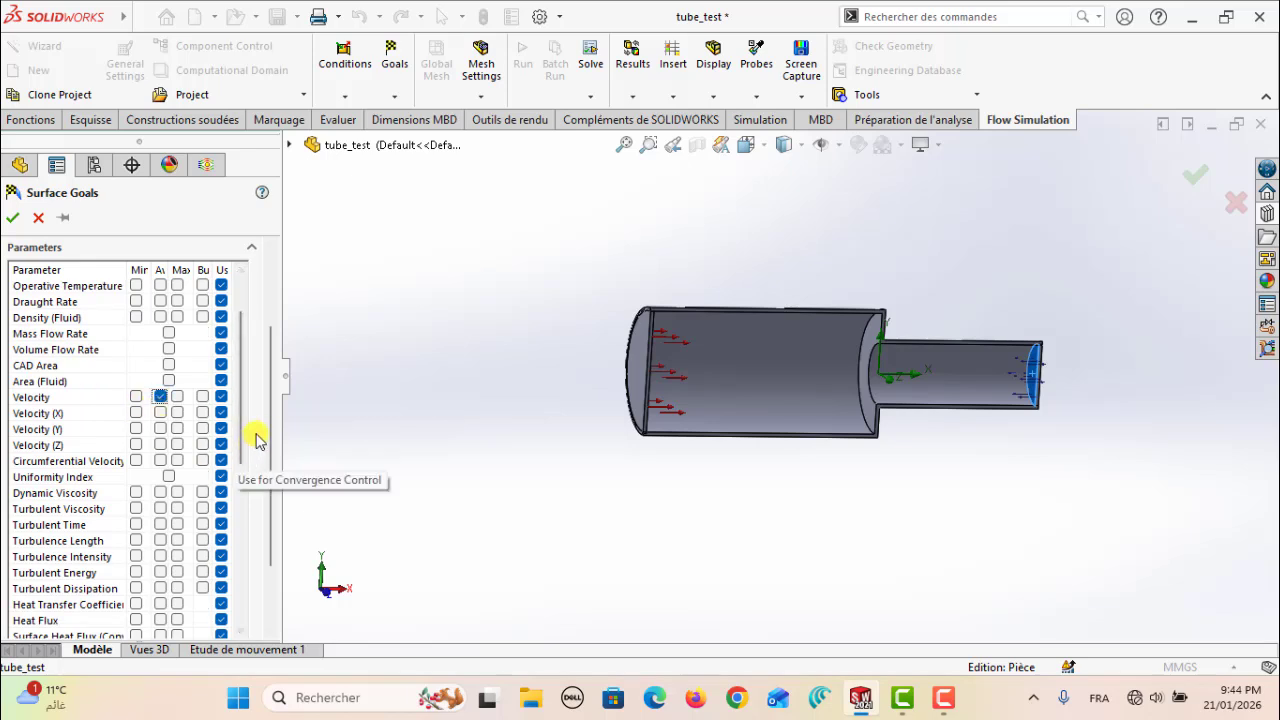
drag(268, 434, 266, 357)
click(12, 219)
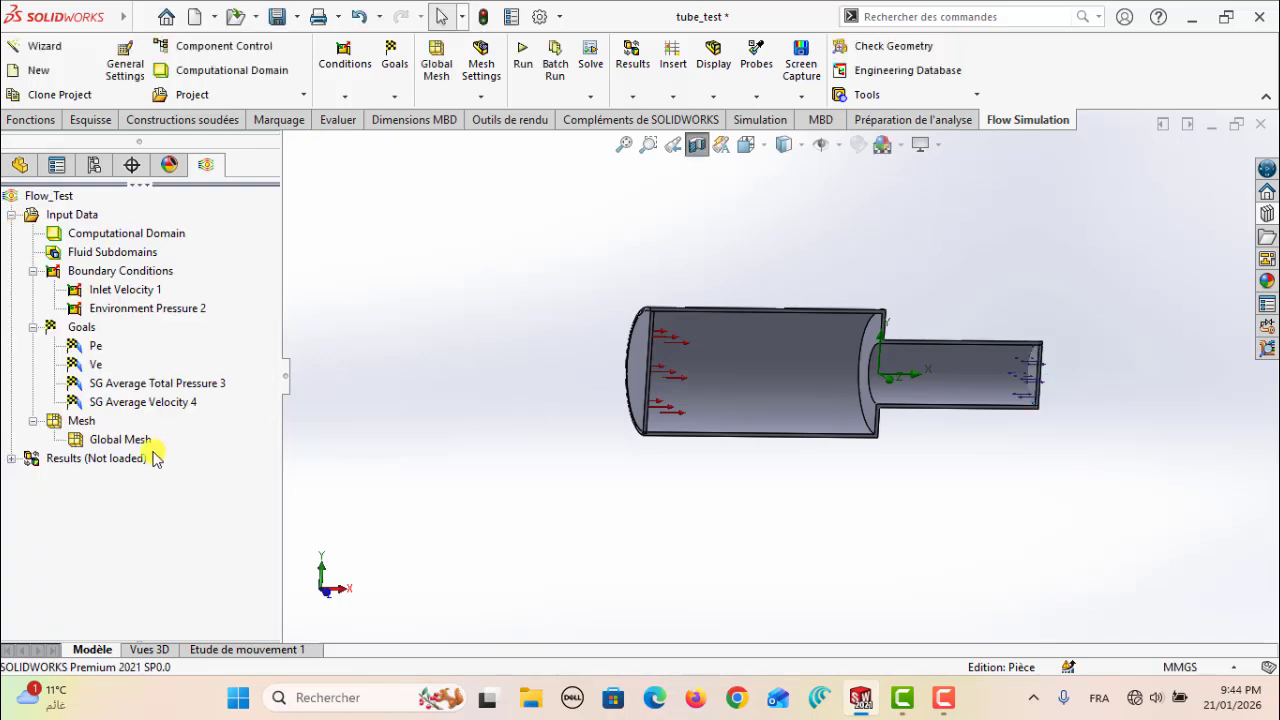
Rename the outlet's average total pressure goal as Ps and its average velocity goal as Vs
click(110, 388)
click(132, 390)
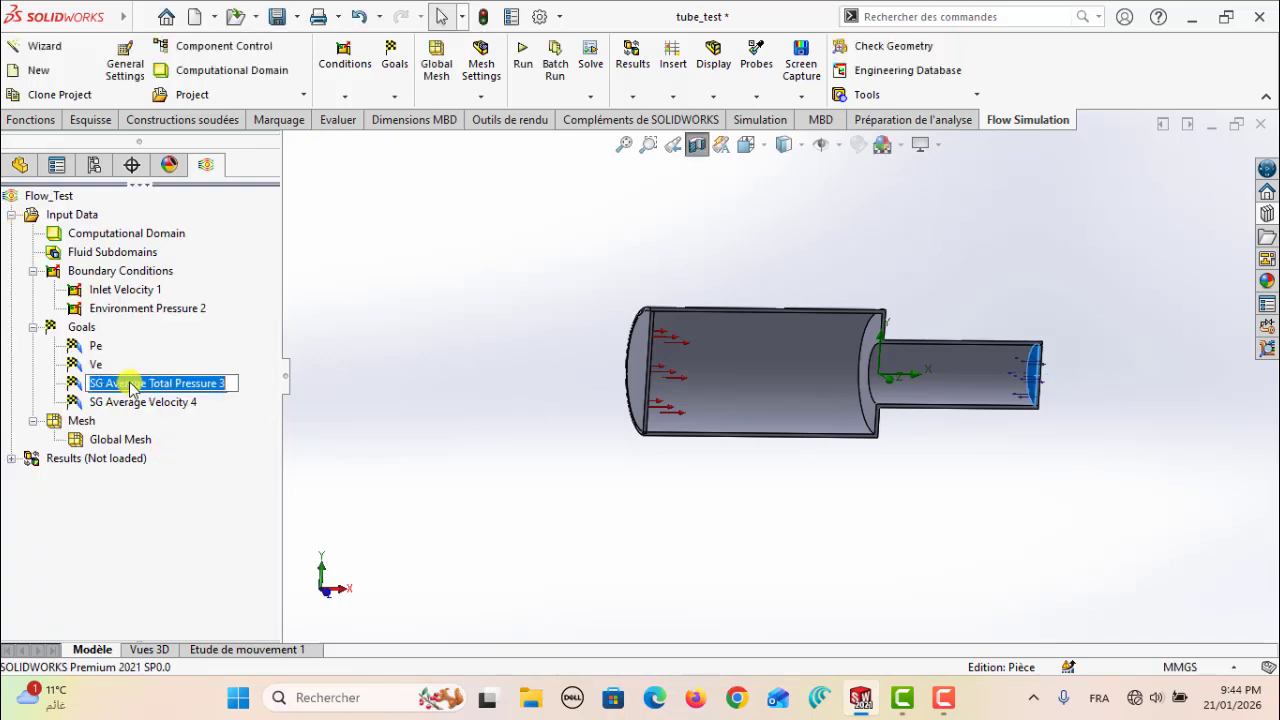
text(Ps)
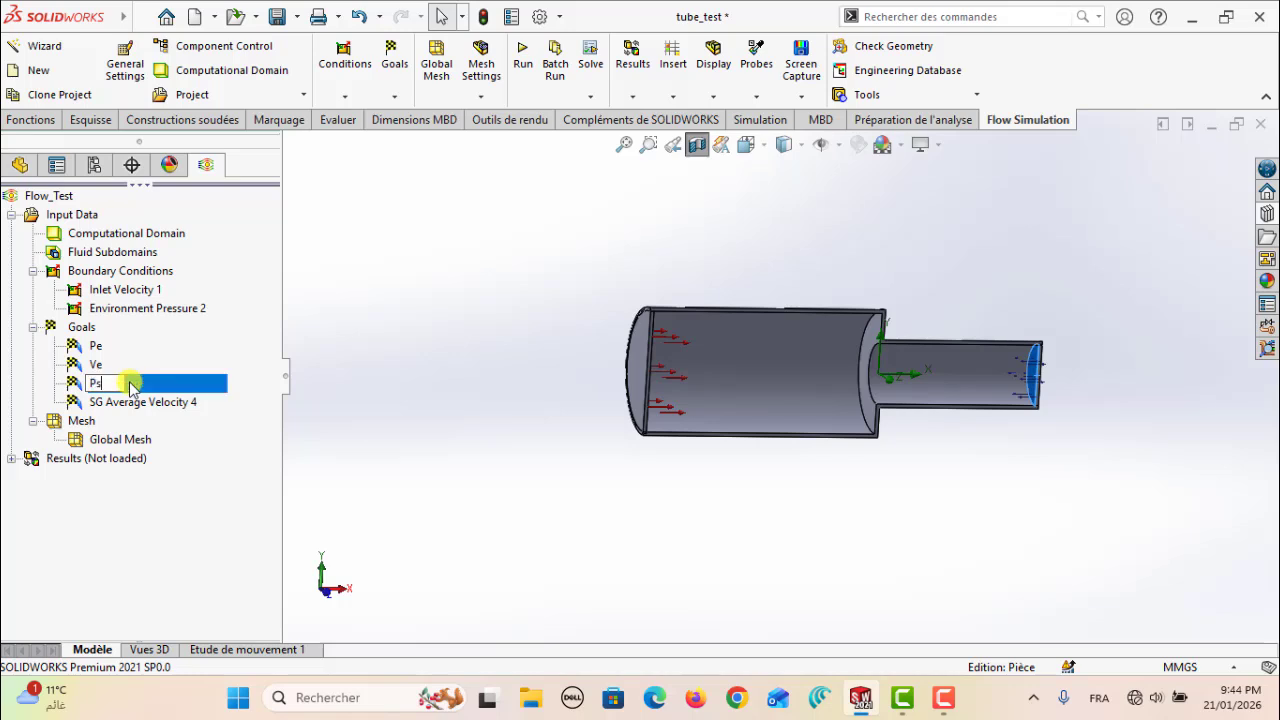
click(180, 404)
click(180, 404)
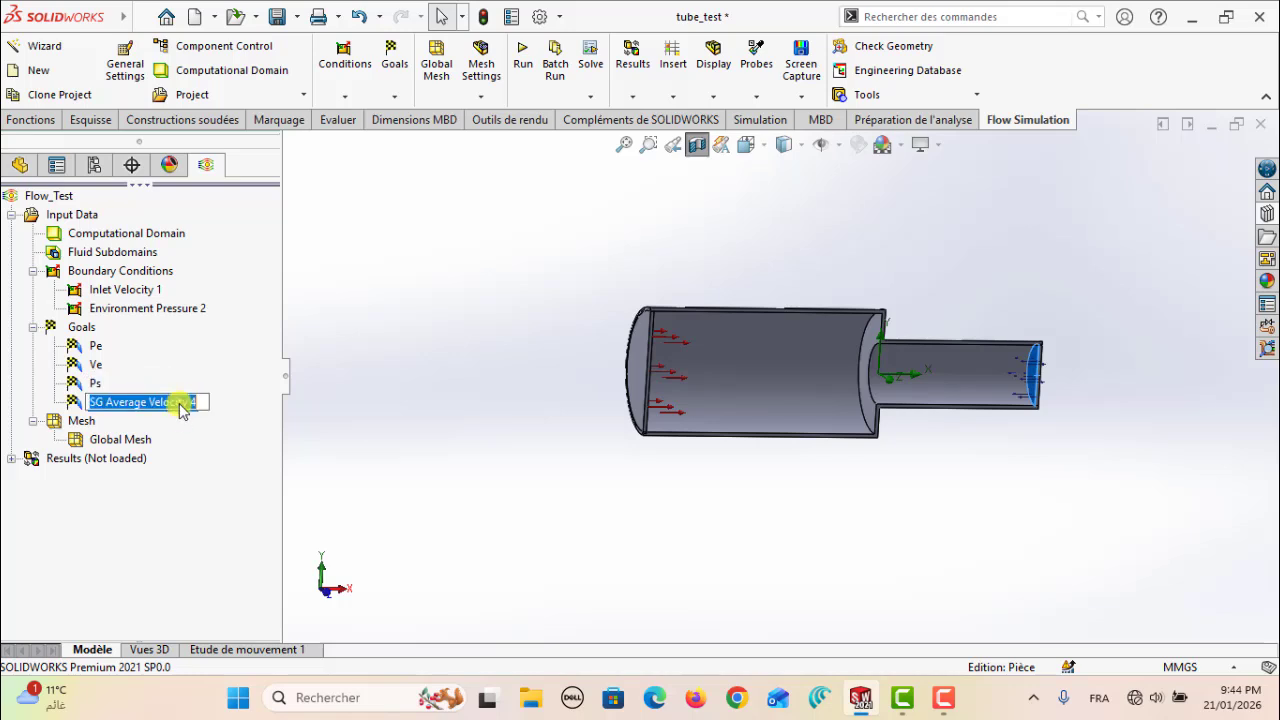
text(Vs)
key(Return)
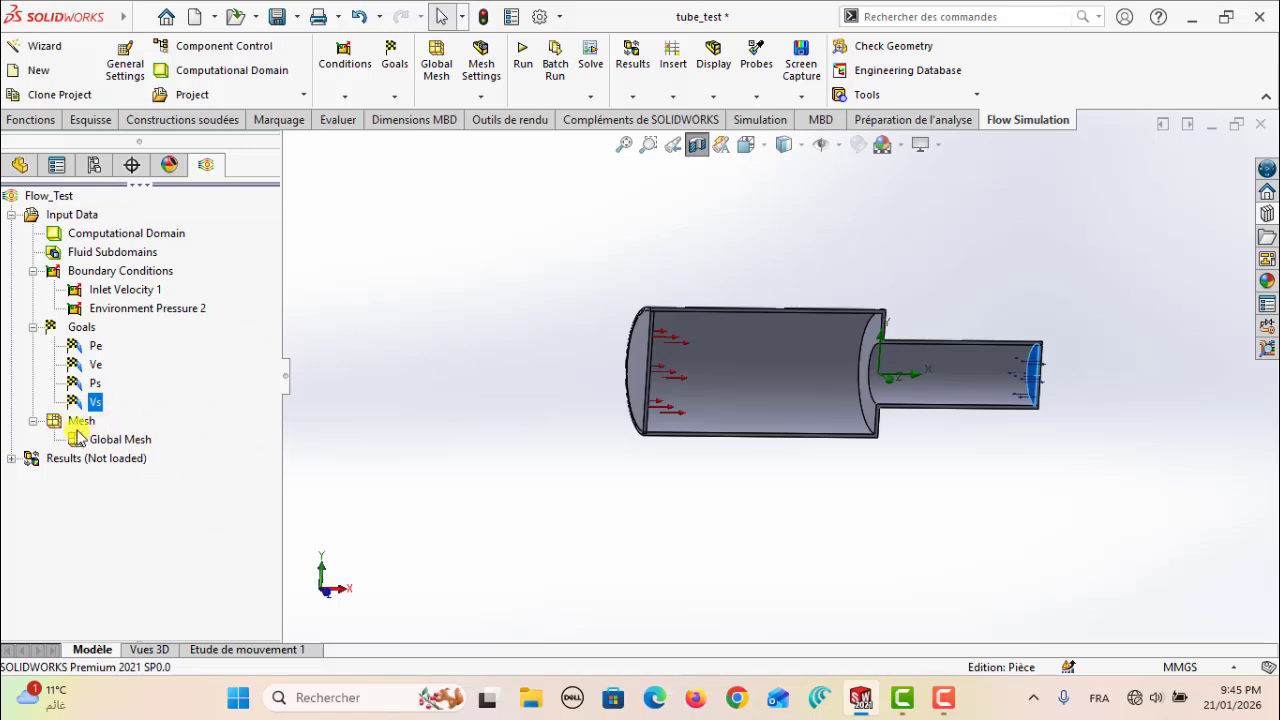
Show the basic mesh on the tube and bring the project's mesh entries back into view
right_click(127, 445)
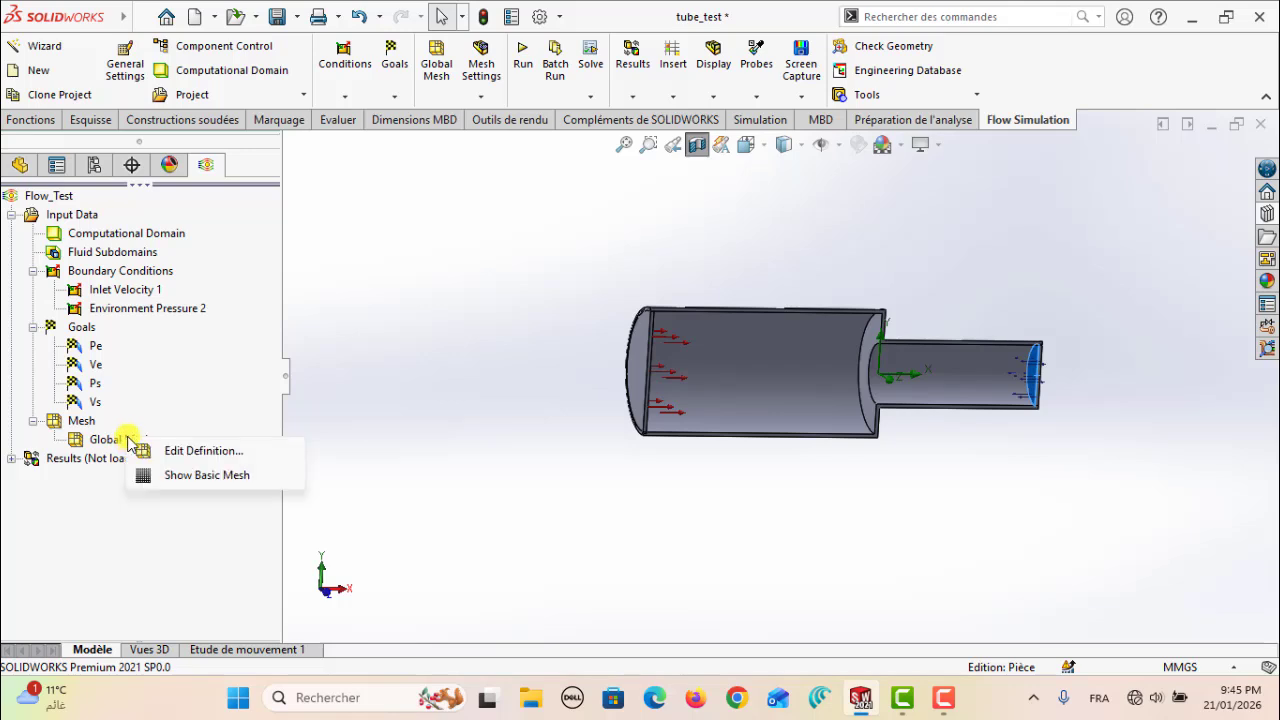
click(189, 478)
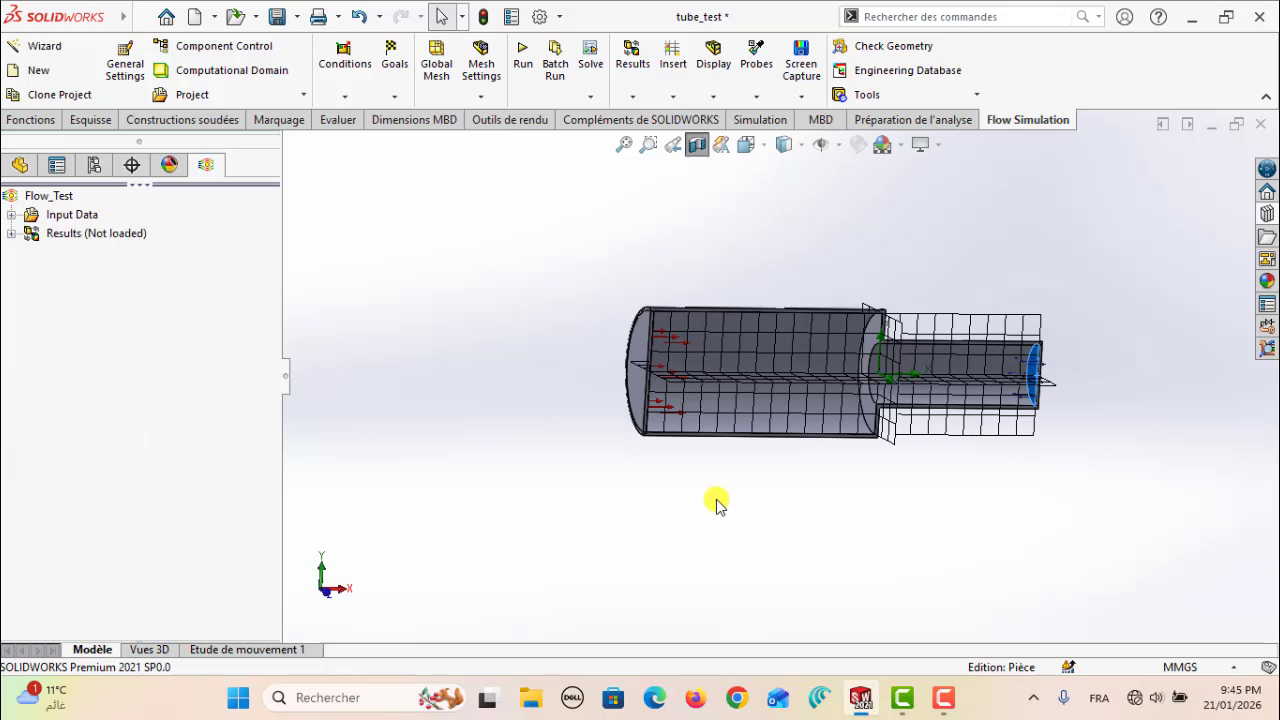
click(11, 234)
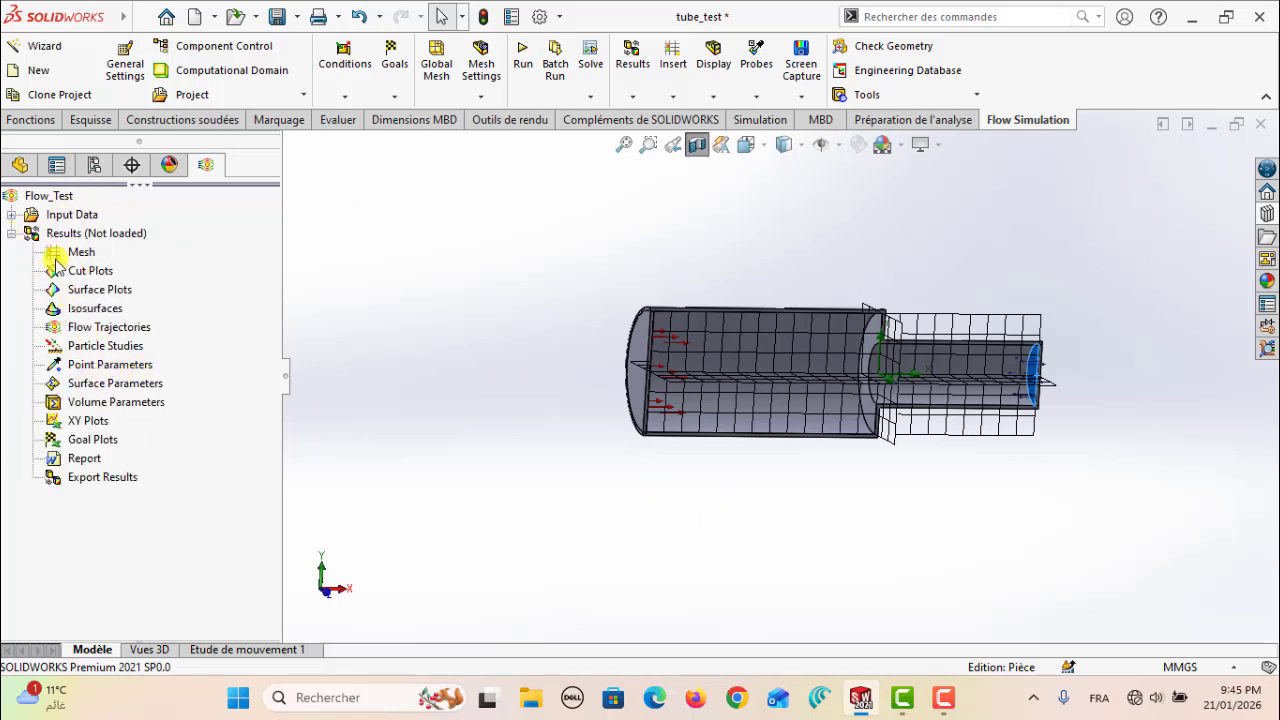
click(11, 233)
click(11, 214)
click(33, 421)
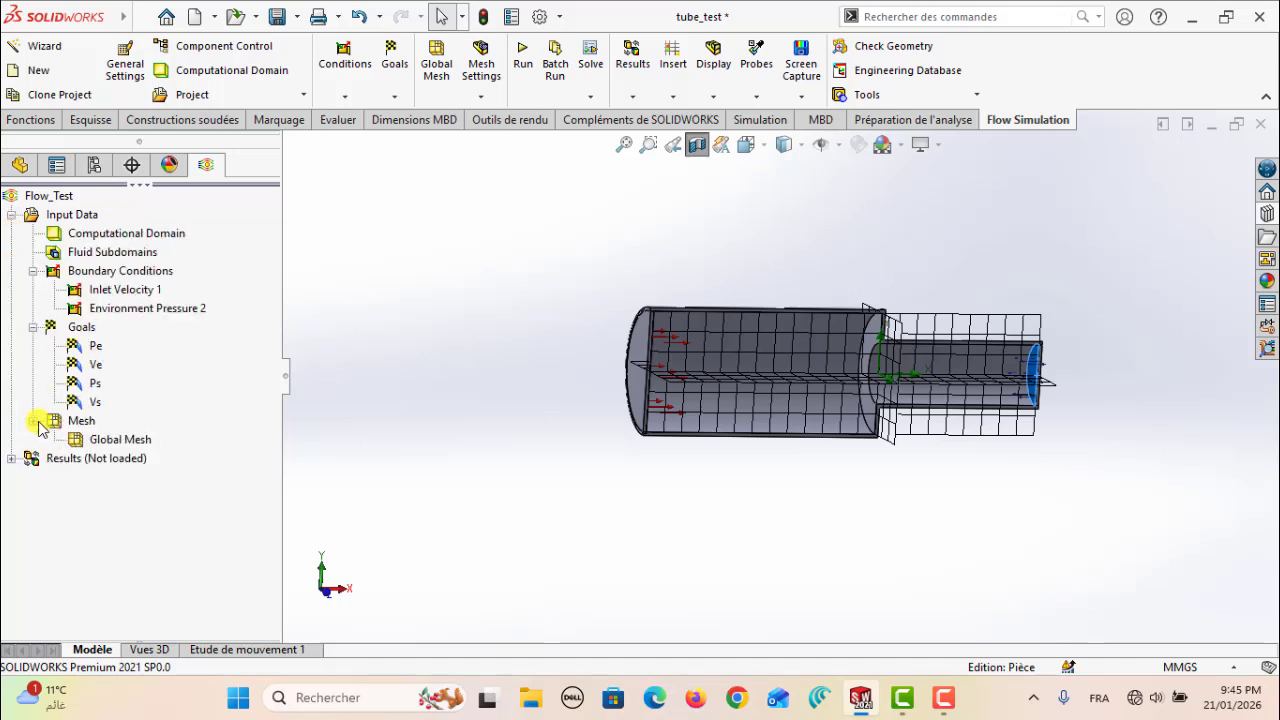
Set the automatic global mesh to level 6, check it in the front view, and hide the basic mesh
right_click(114, 445)
click(170, 451)
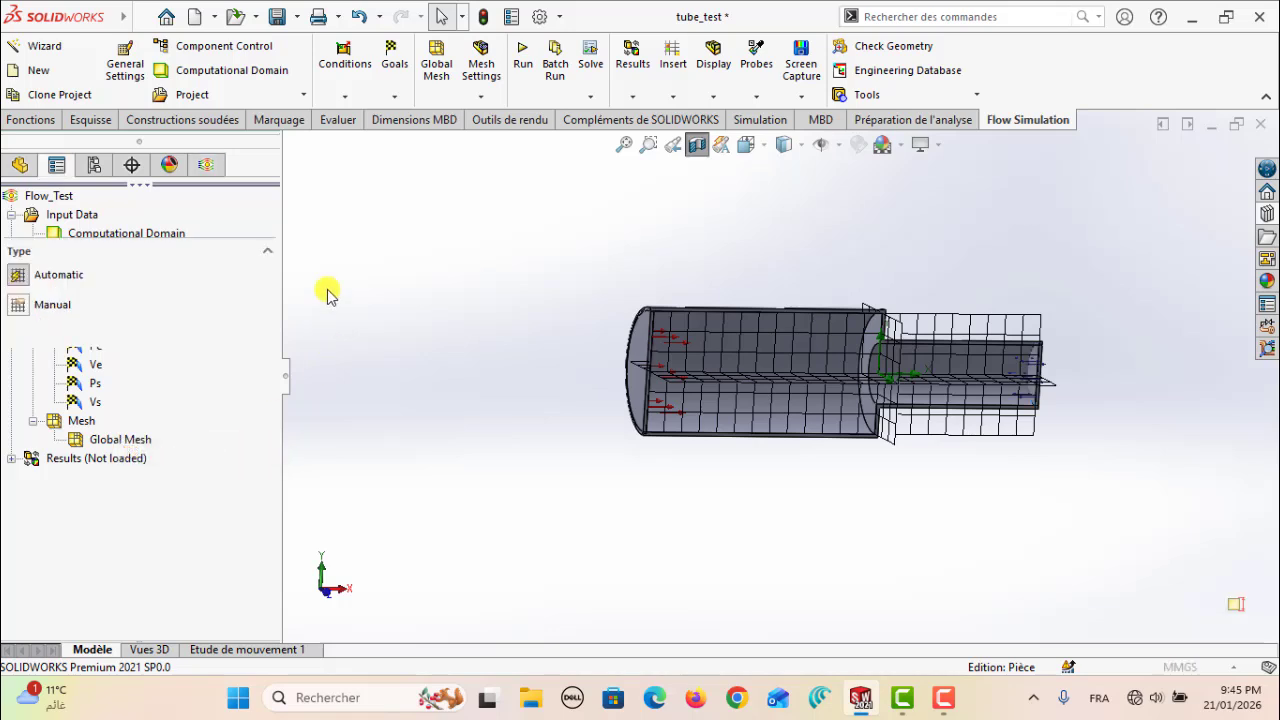
drag(112, 371, 215, 384)
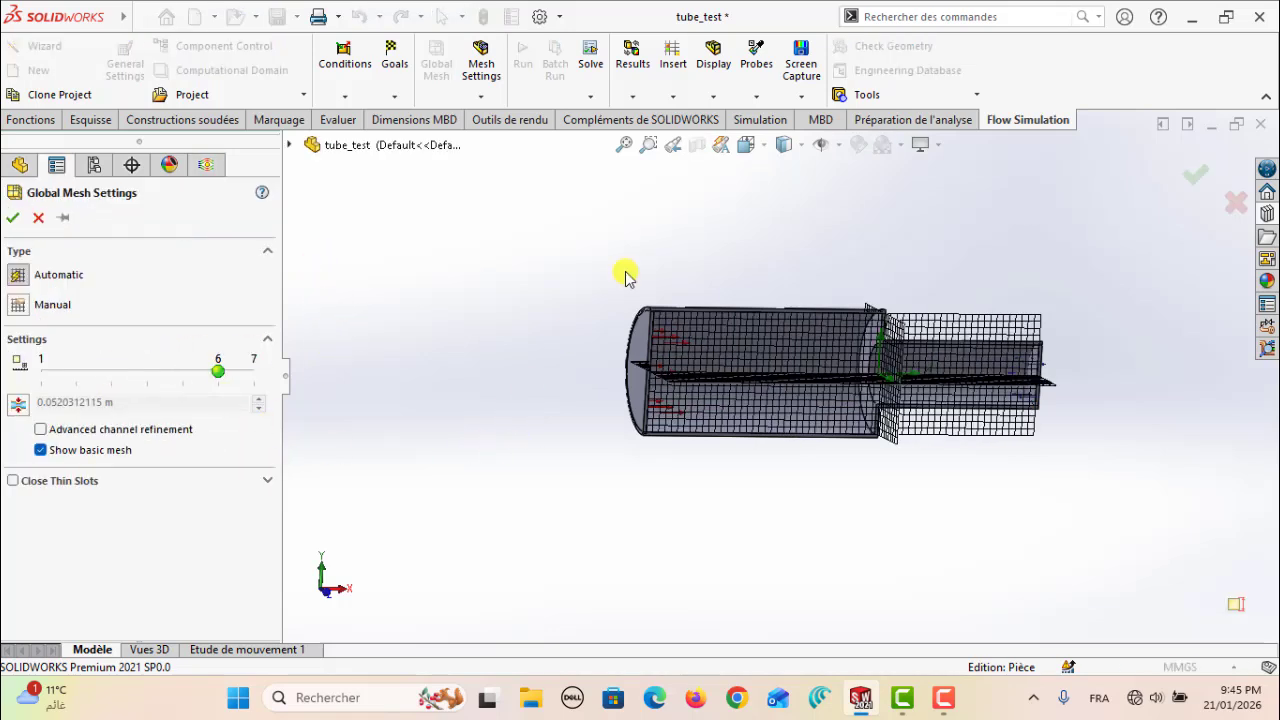
click(746, 144)
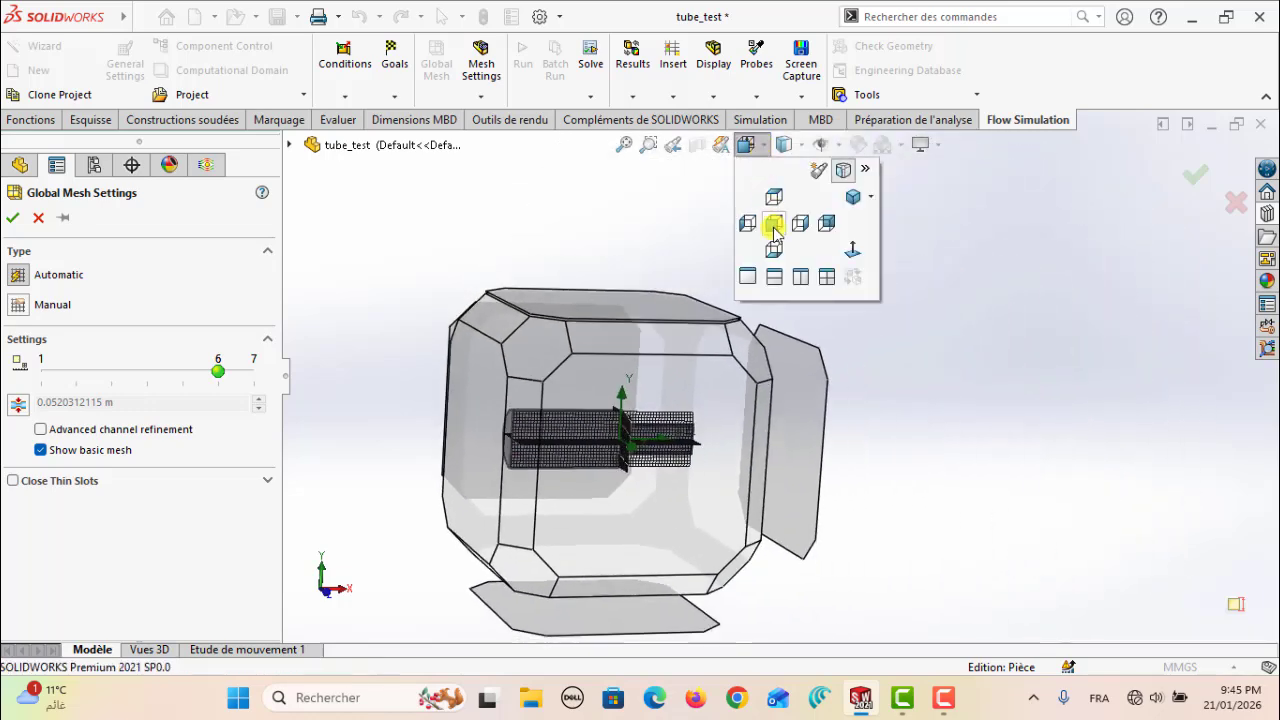
click(774, 226)
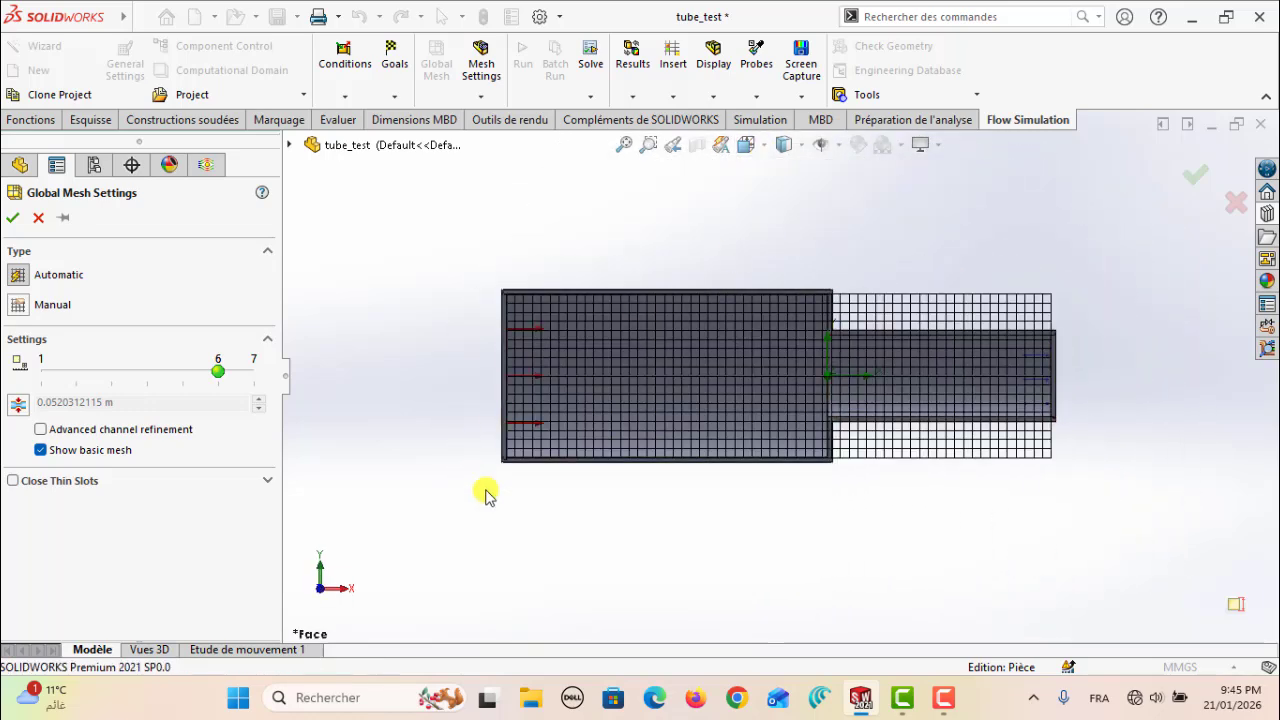
click(14, 219)
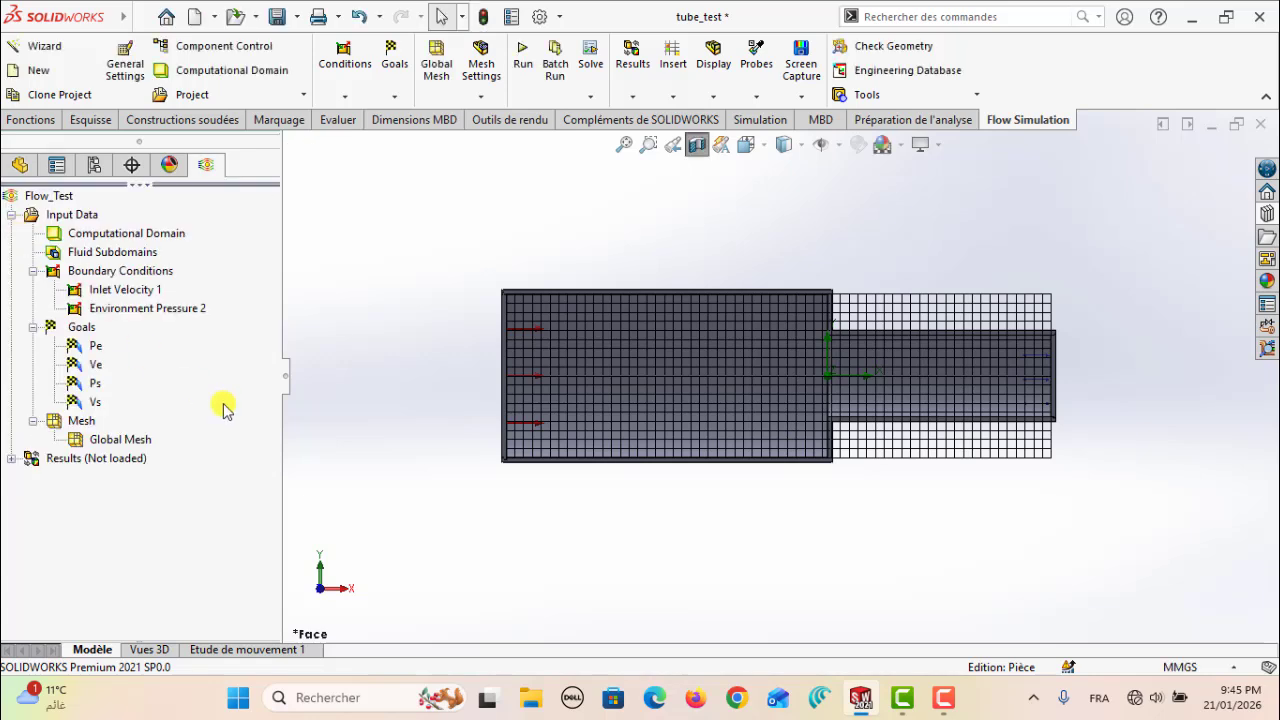
right_click(84, 443)
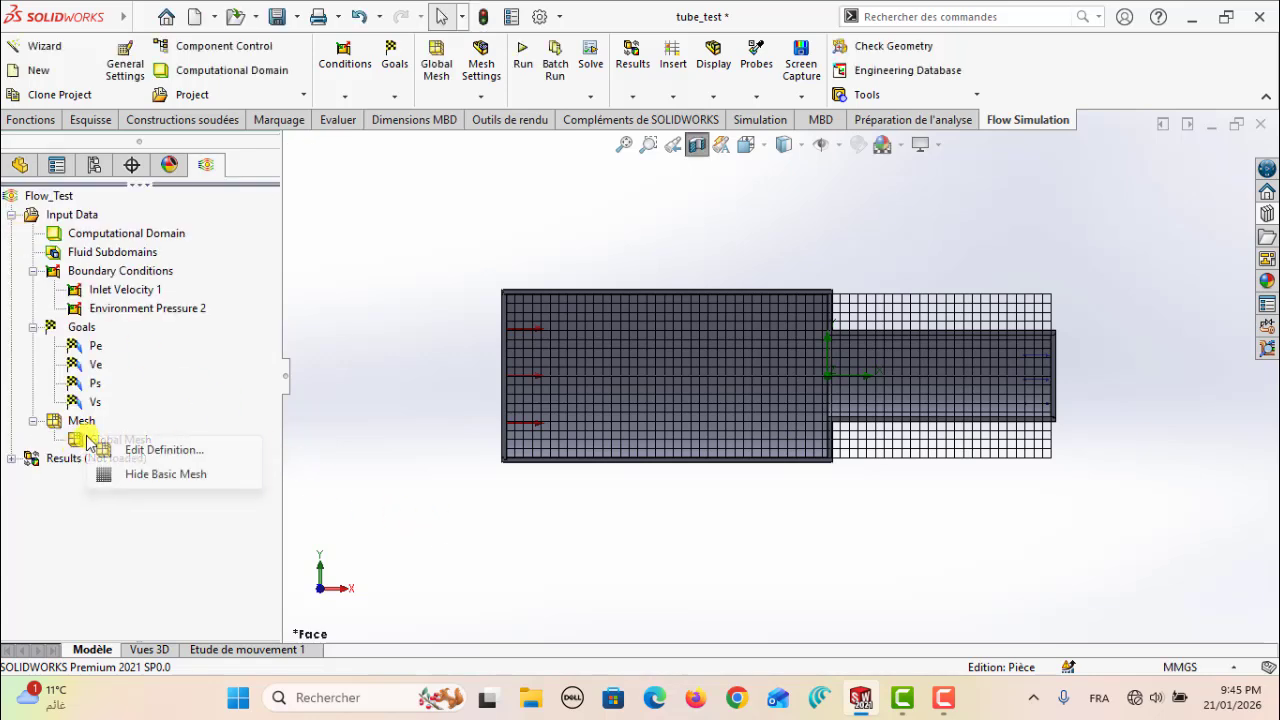
click(158, 476)
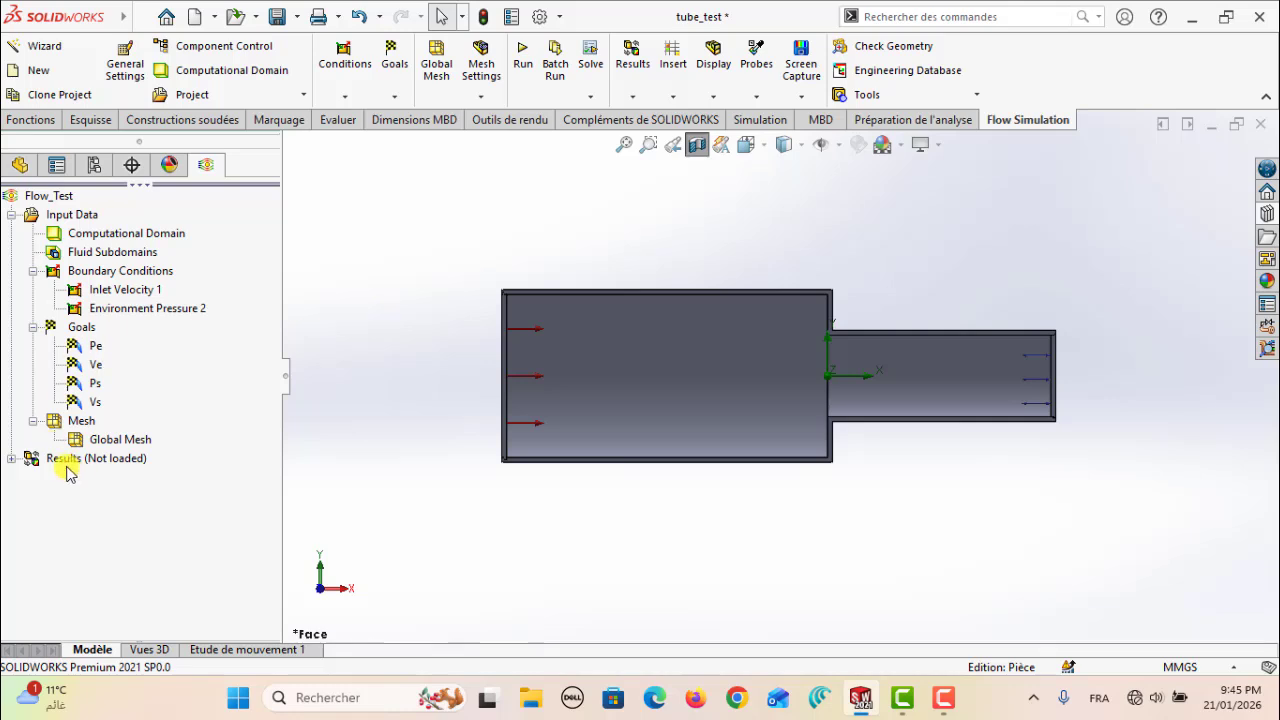
Run the flow calculation as a new calculation and maximize the solver window
click(521, 52)
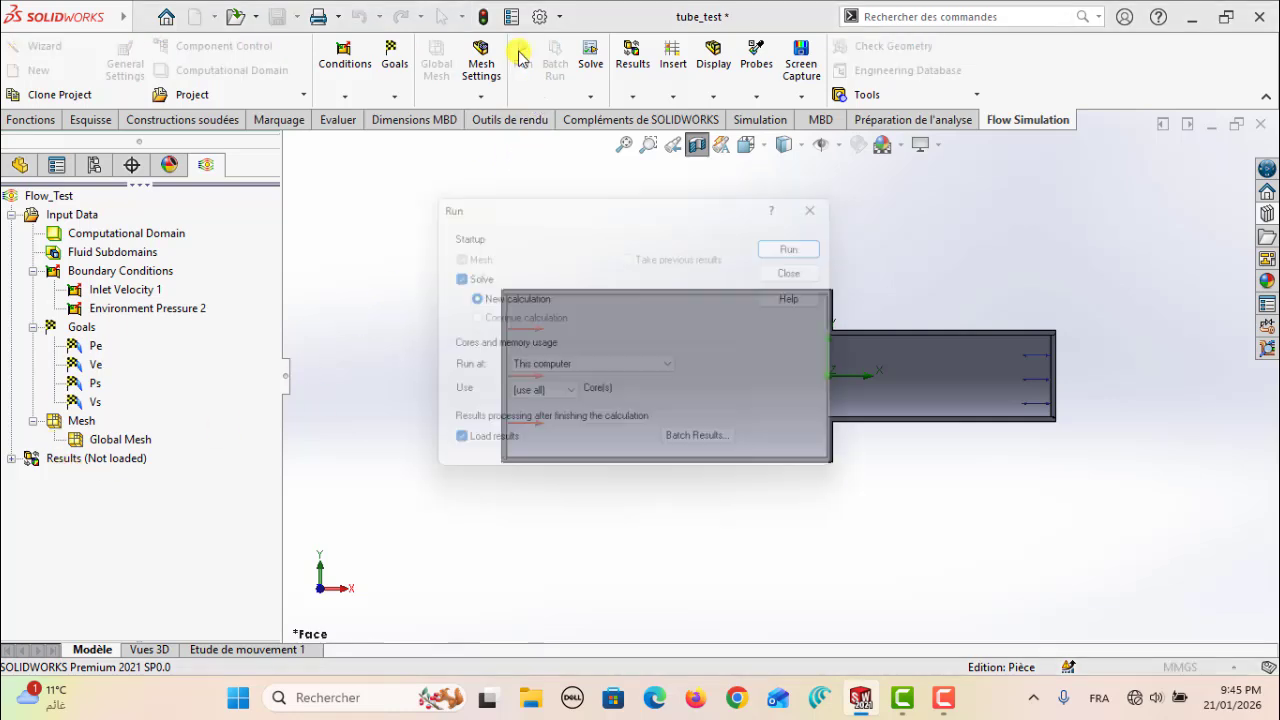
click(824, 240)
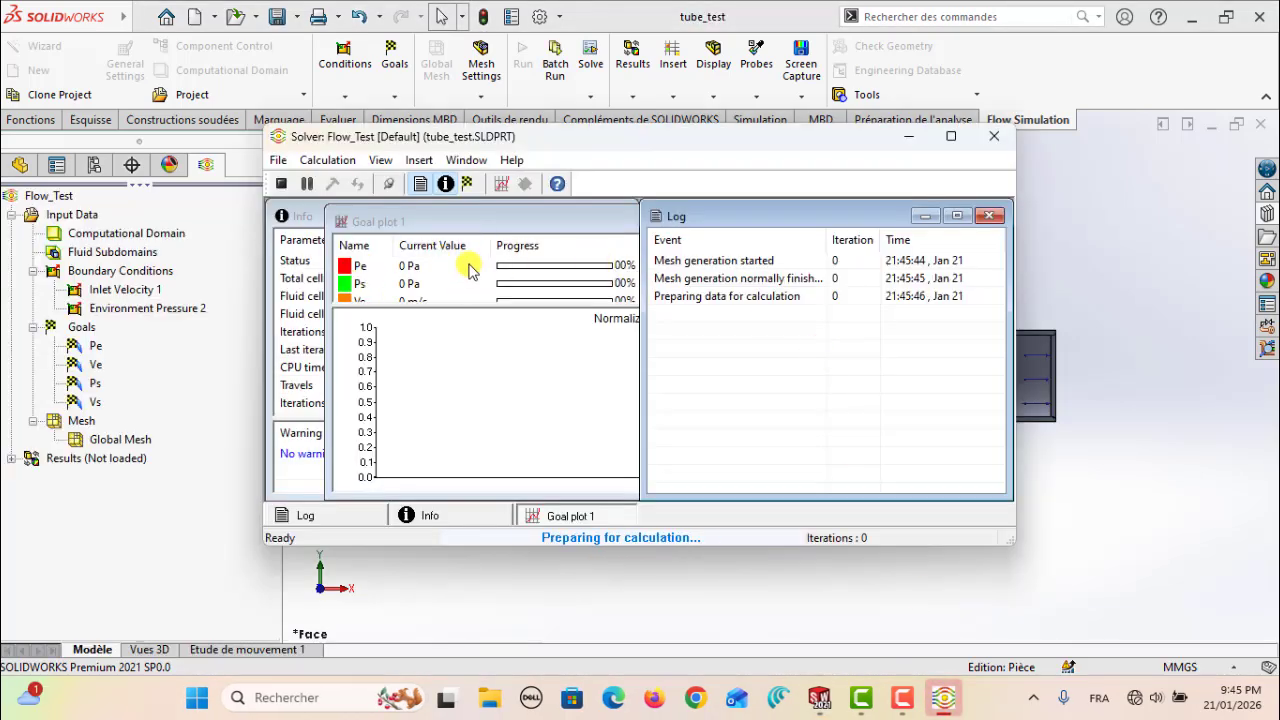
click(951, 136)
Move the goal plot clear of the Info window and enlarge it and its table to show all four goals
drag(349, 90, 668, 263)
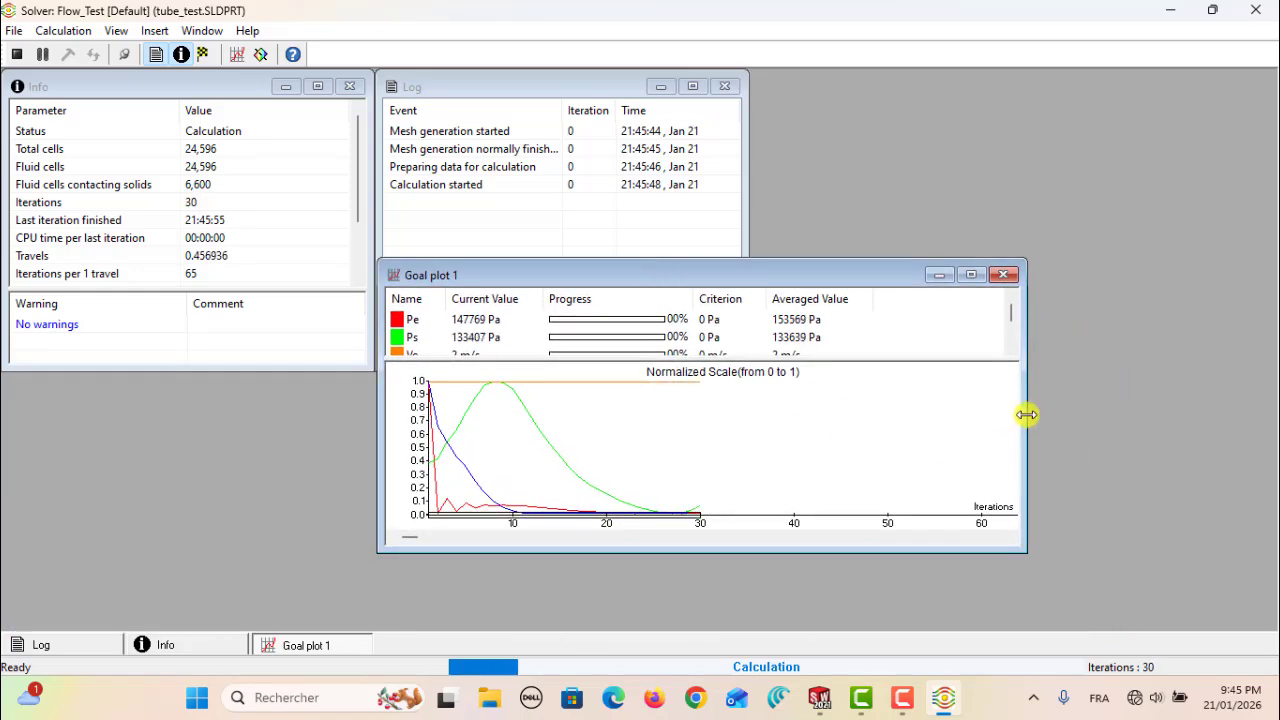
drag(1027, 414, 1227, 395)
drag(751, 551, 751, 622)
drag(818, 281, 818, 274)
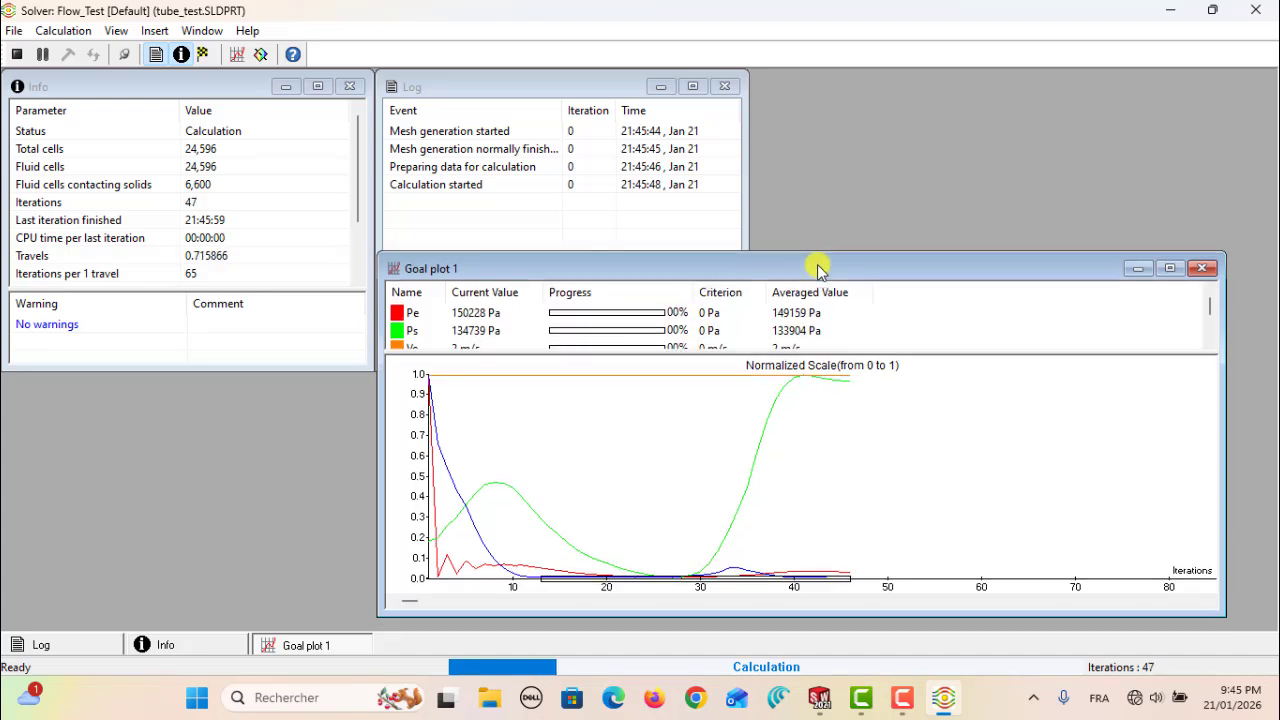
drag(762, 355, 765, 397)
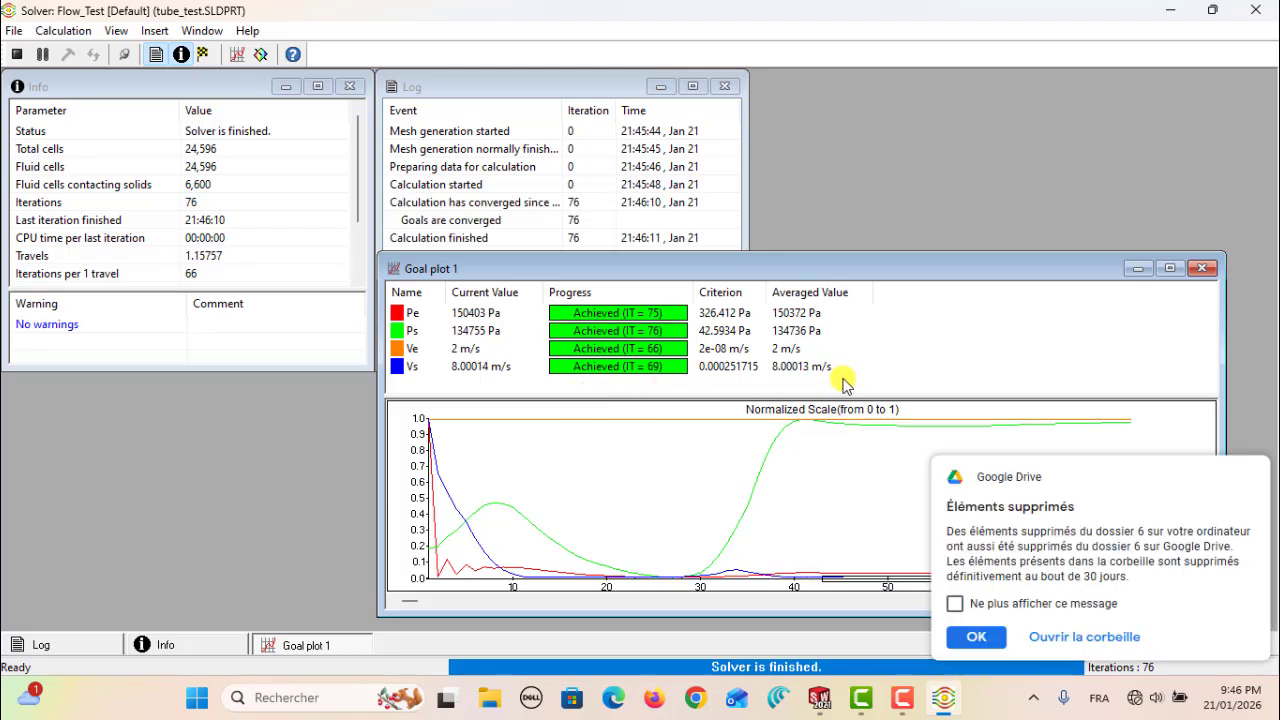
Dismiss the Google Drive notifications and close the finished solver window
click(980, 627)
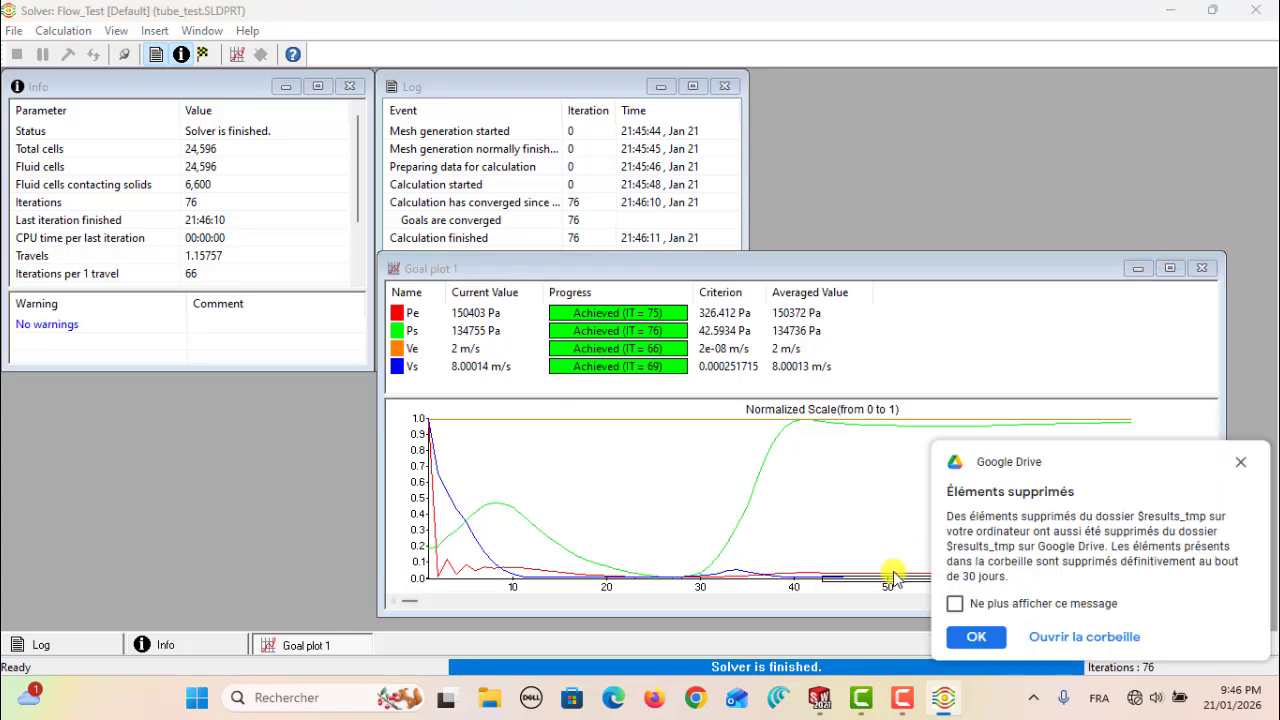
click(966, 636)
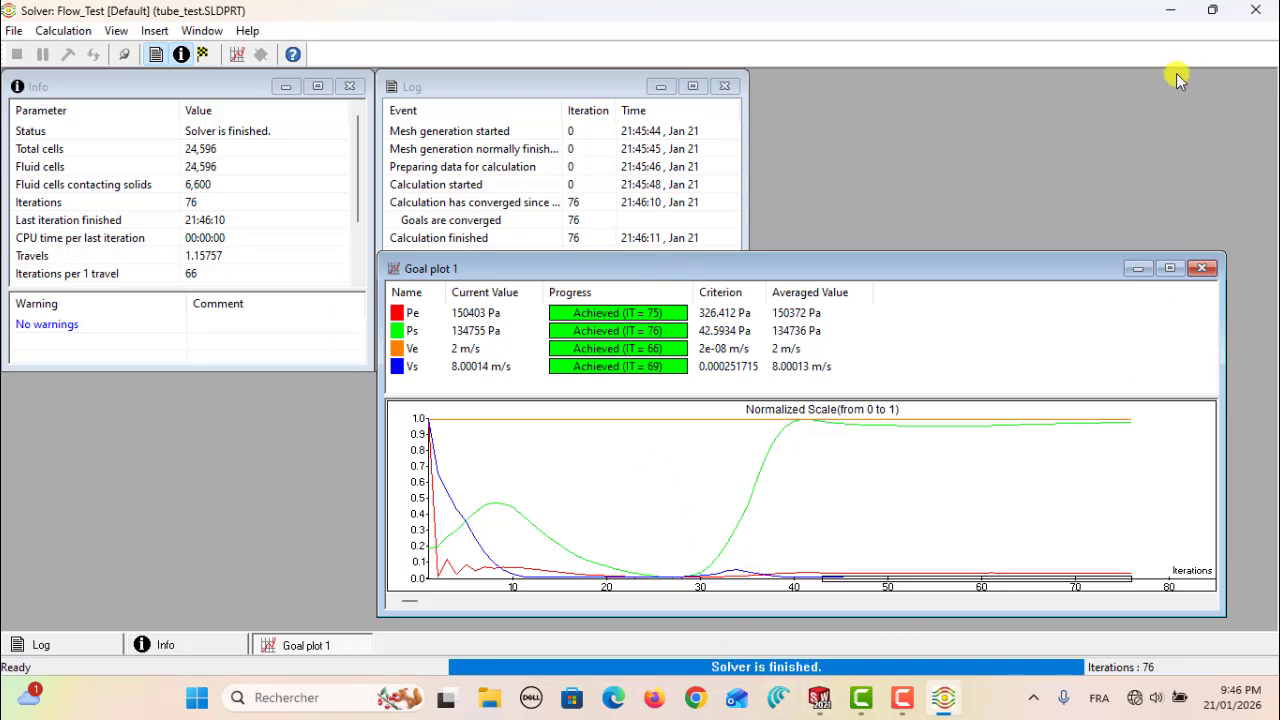
click(1253, 12)
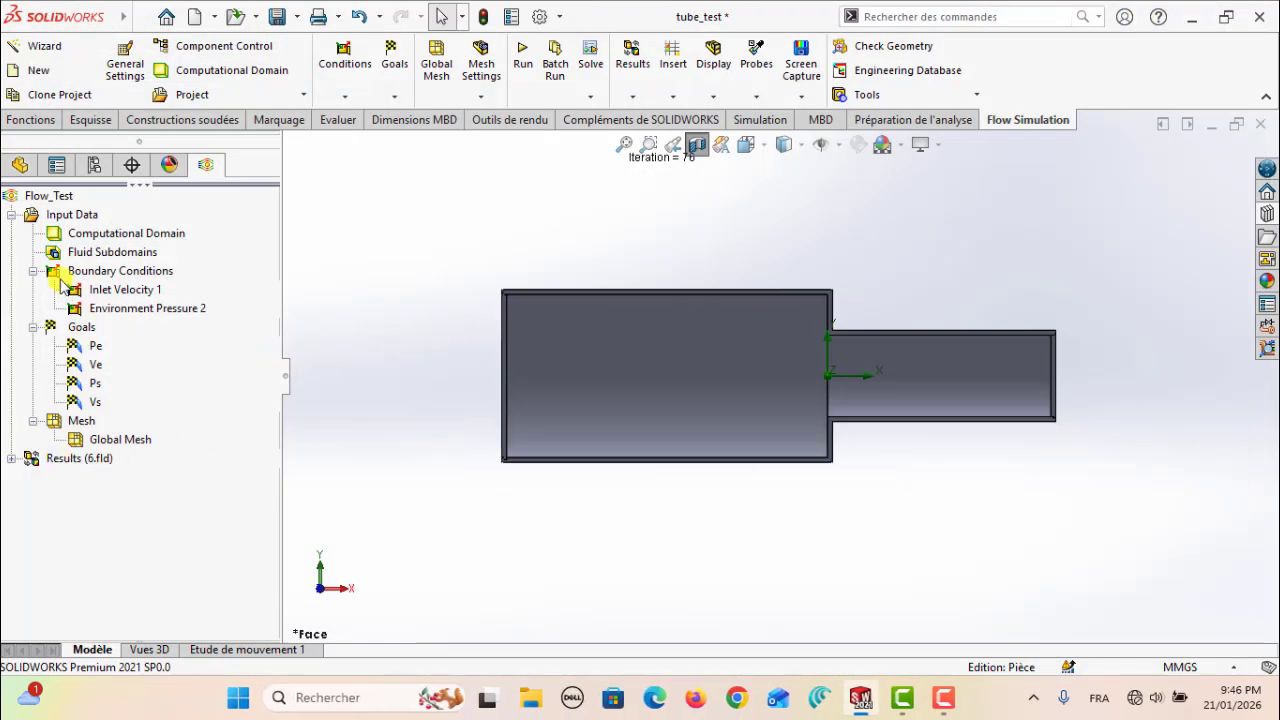
Start a flow trajectories plot with the inner faces of the wide-end and narrow-end lids as starting points
click(11, 215)
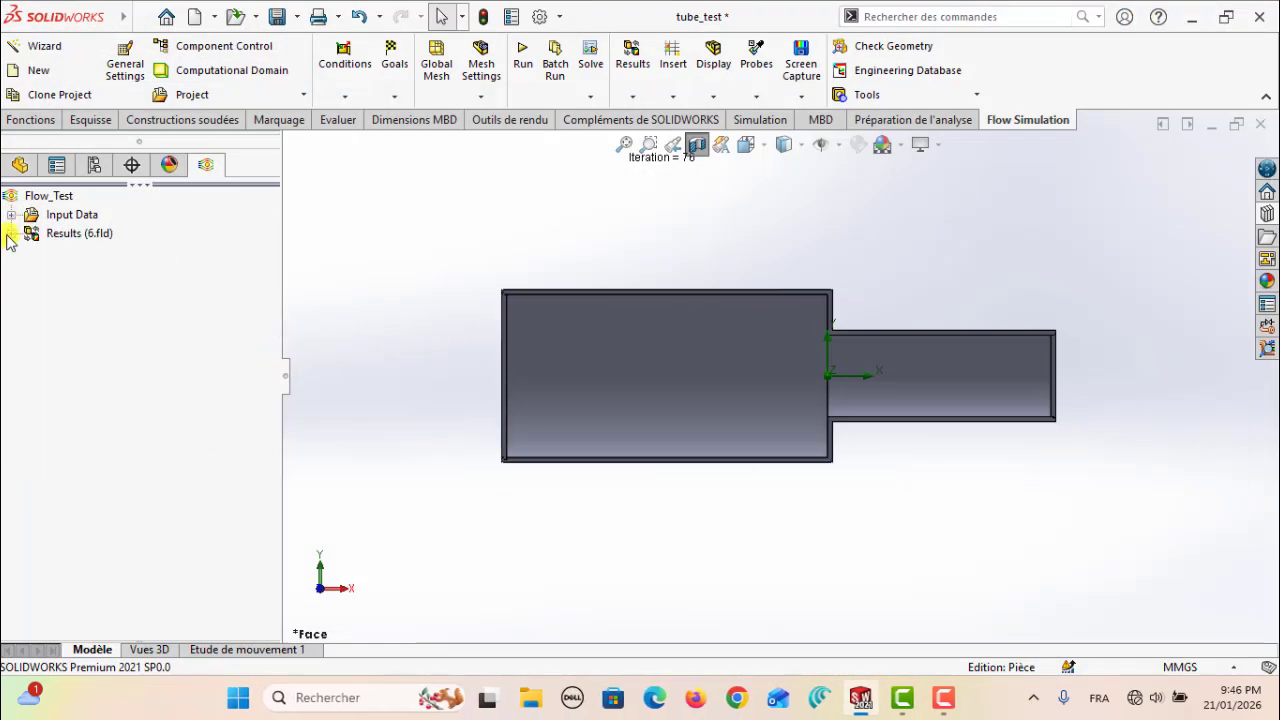
click(11, 234)
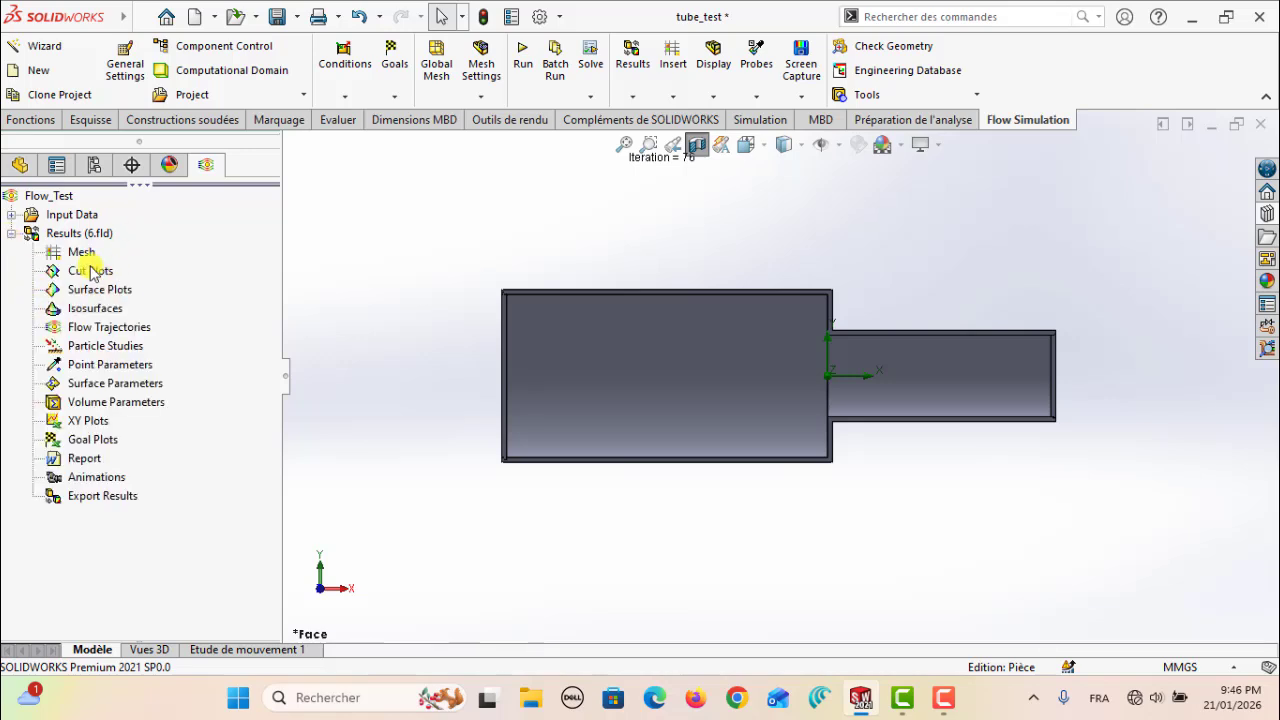
right_click(97, 330)
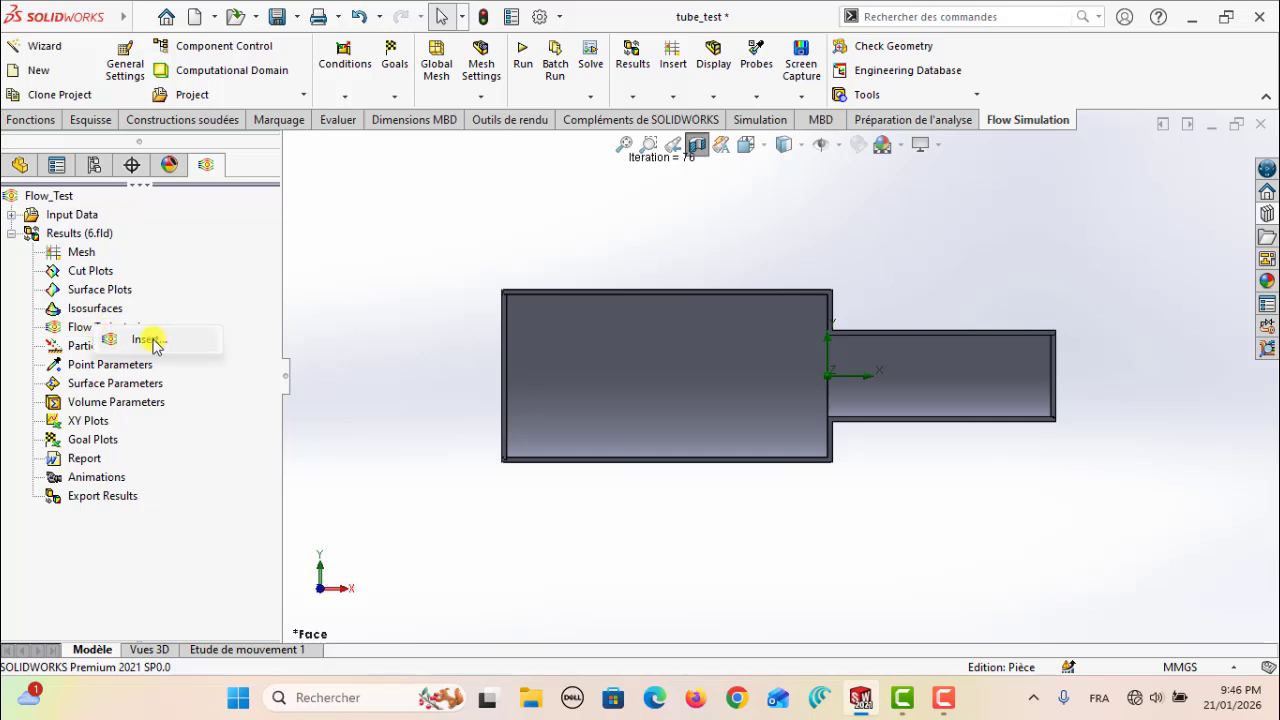
click(148, 340)
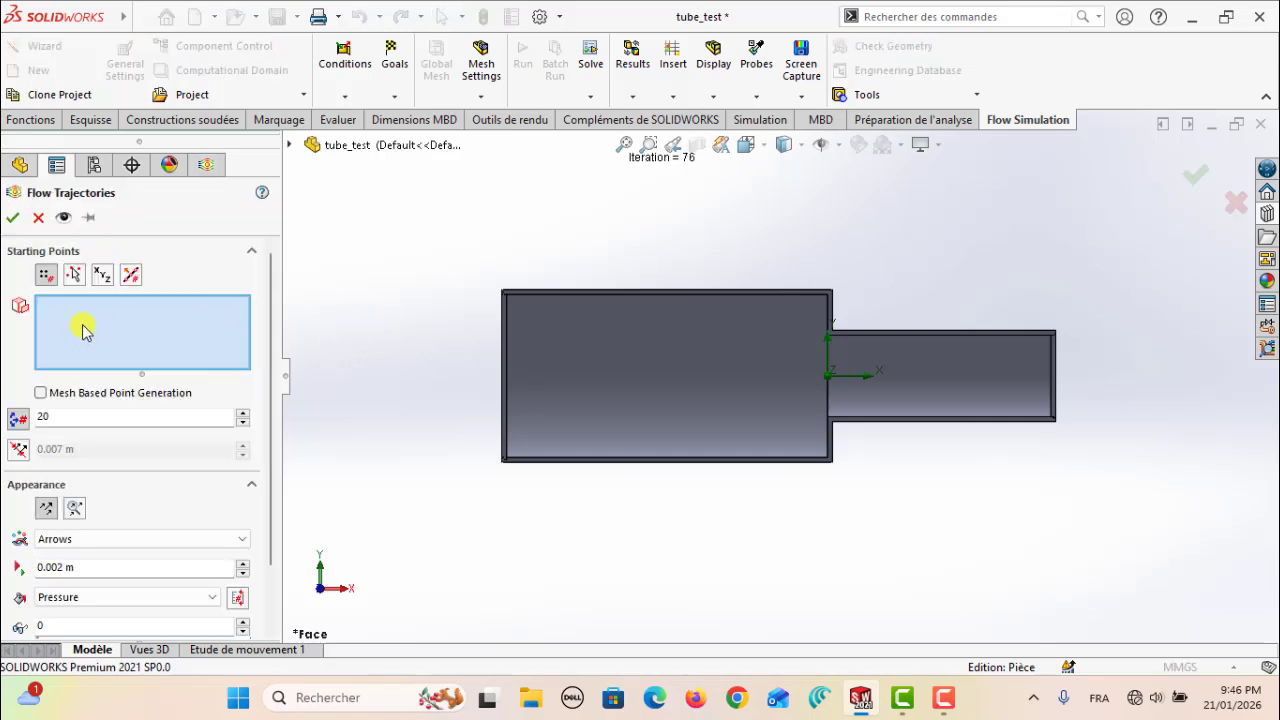
click(530, 372)
key(Right)
key(Right)
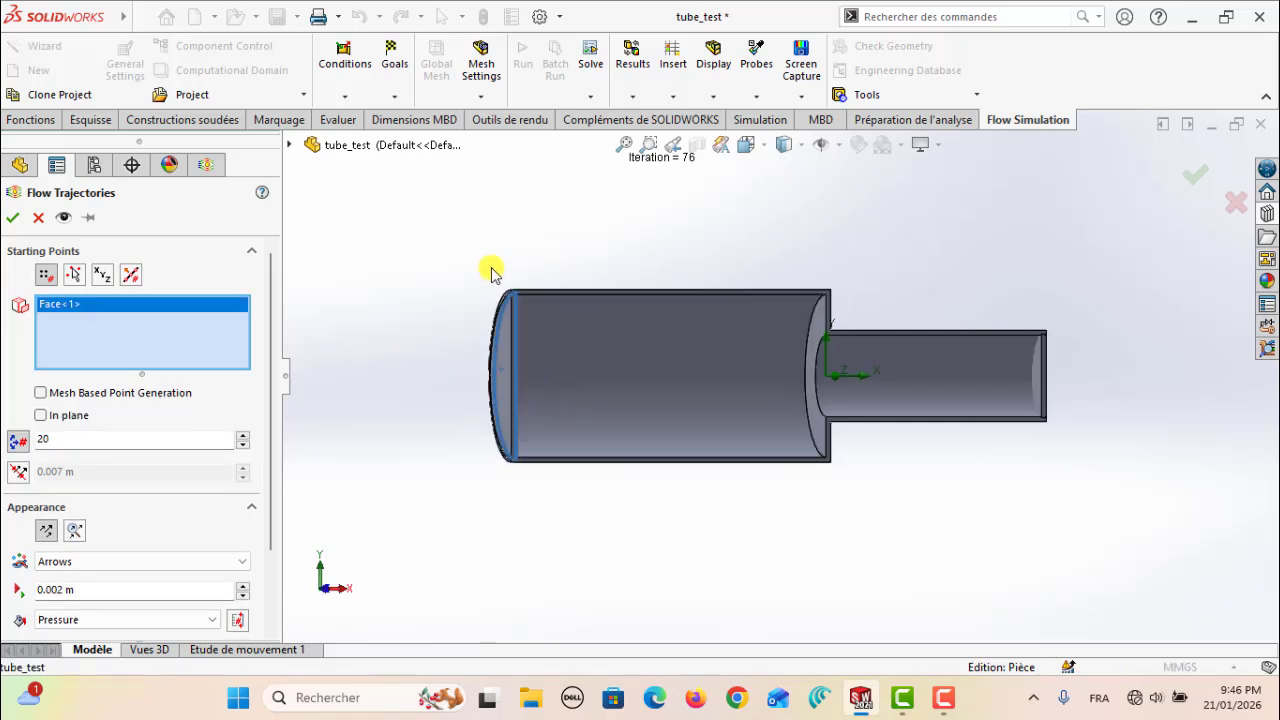
click(1037, 370)
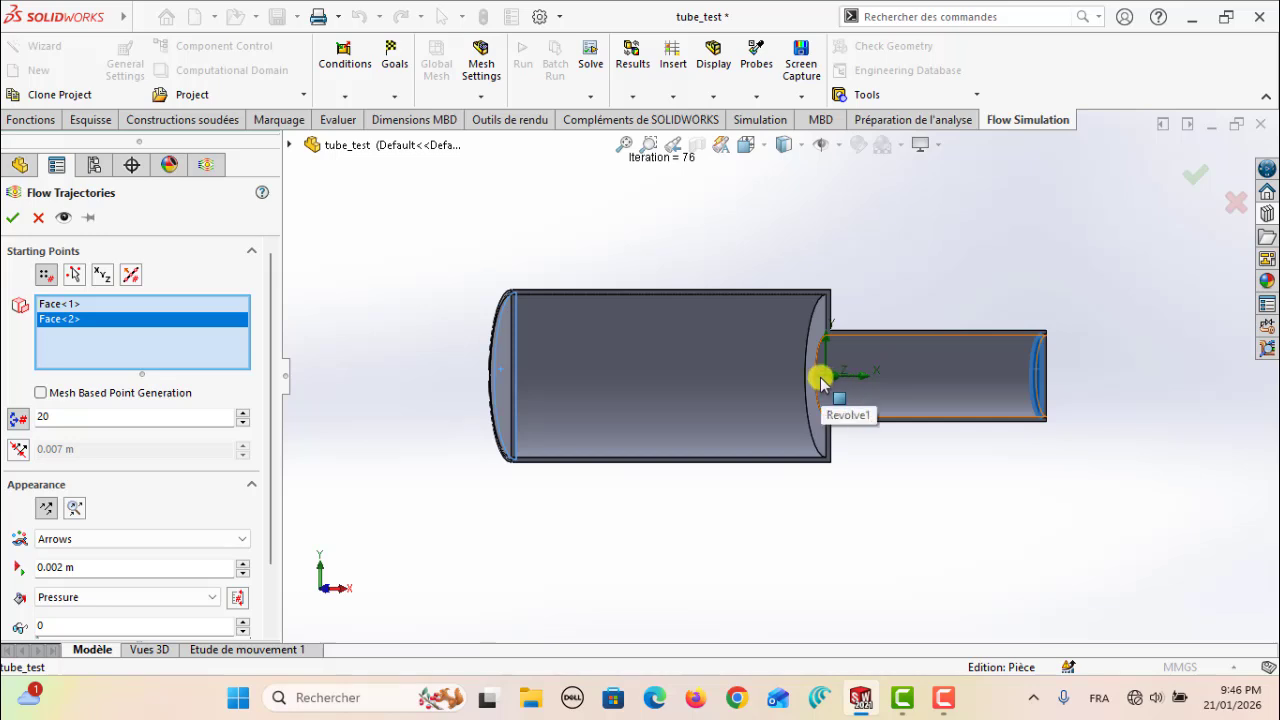
Create the flow trajectories with 100 points as arrows of 0.005 m coloured by Pressure, and show them from the front
double_click(212, 418)
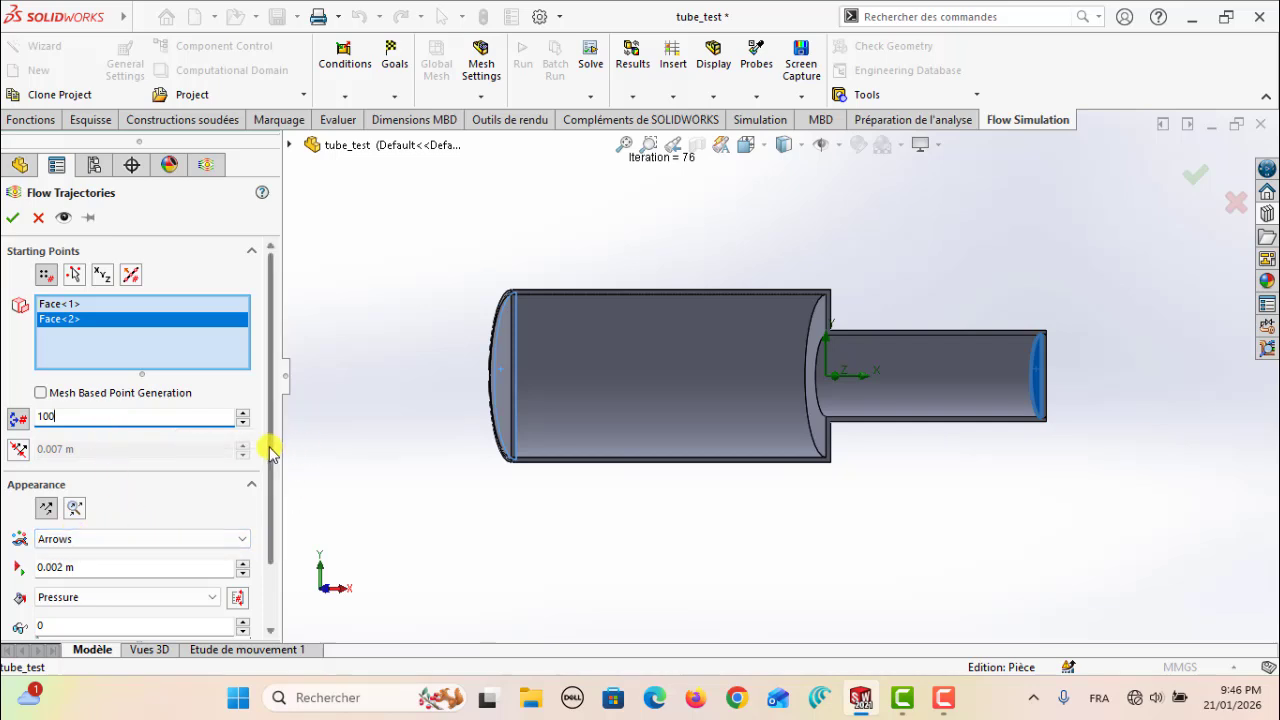
scroll(146, 485, down, 1)
click(90, 465)
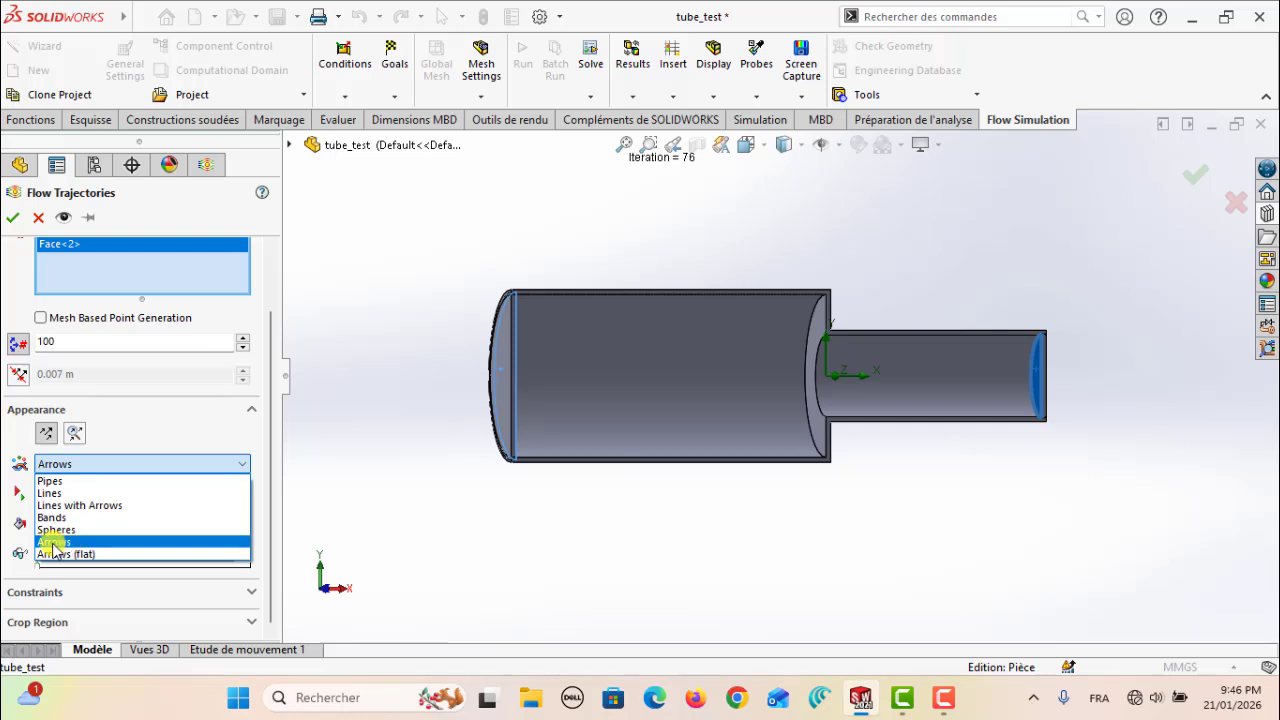
click(54, 543)
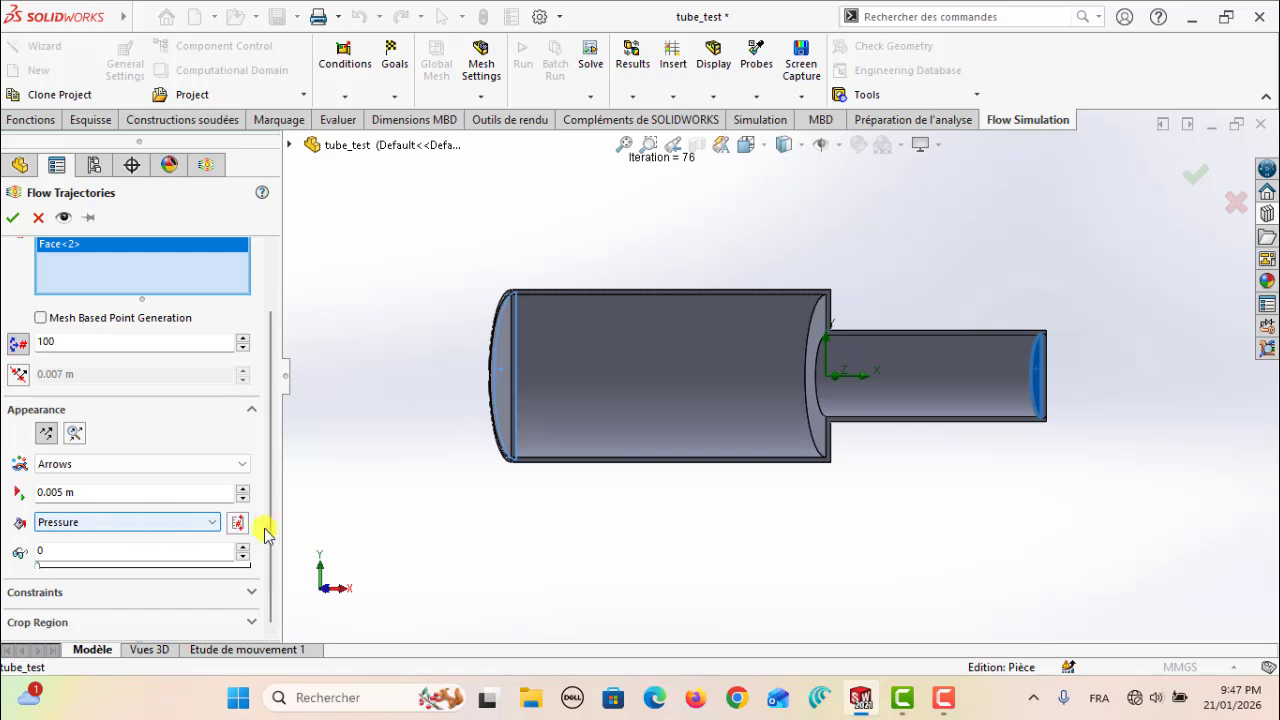
drag(266, 517, 275, 435)
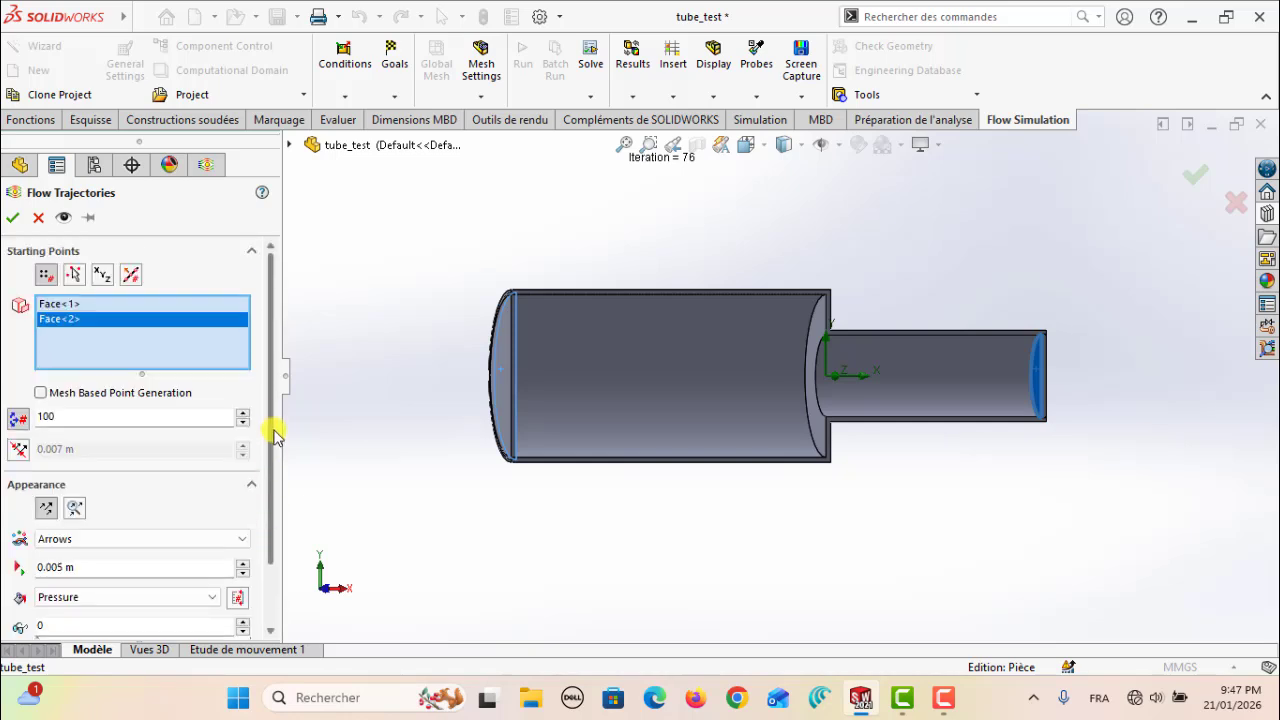
click(13, 218)
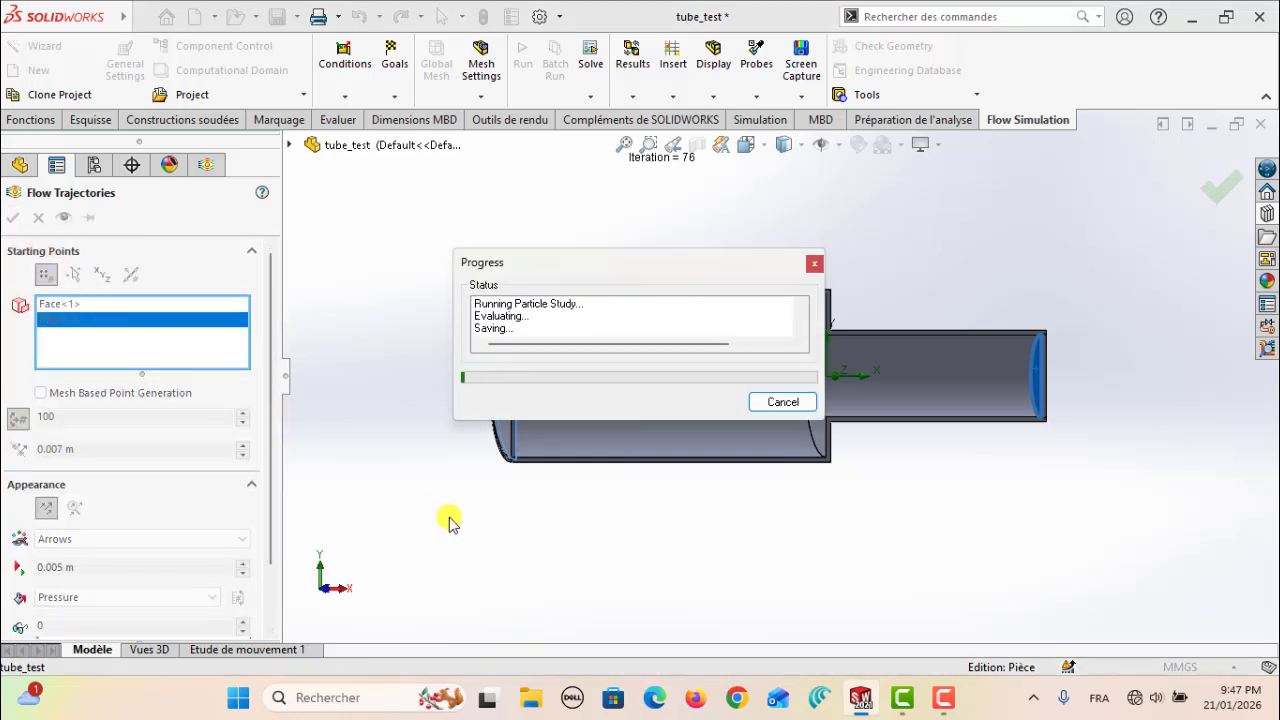
key(ctrl+1)
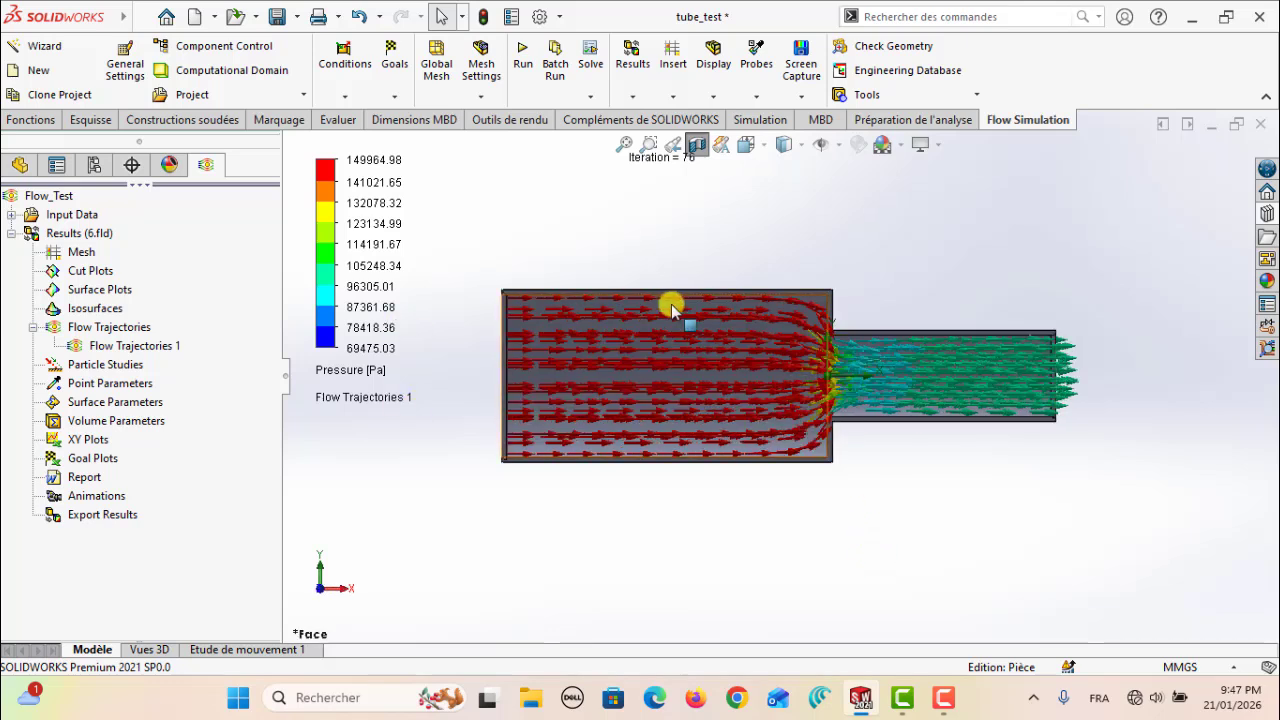
Play the flow trajectories animation and switch the parameter colouring the arrows to Velocity
right_click(105, 347)
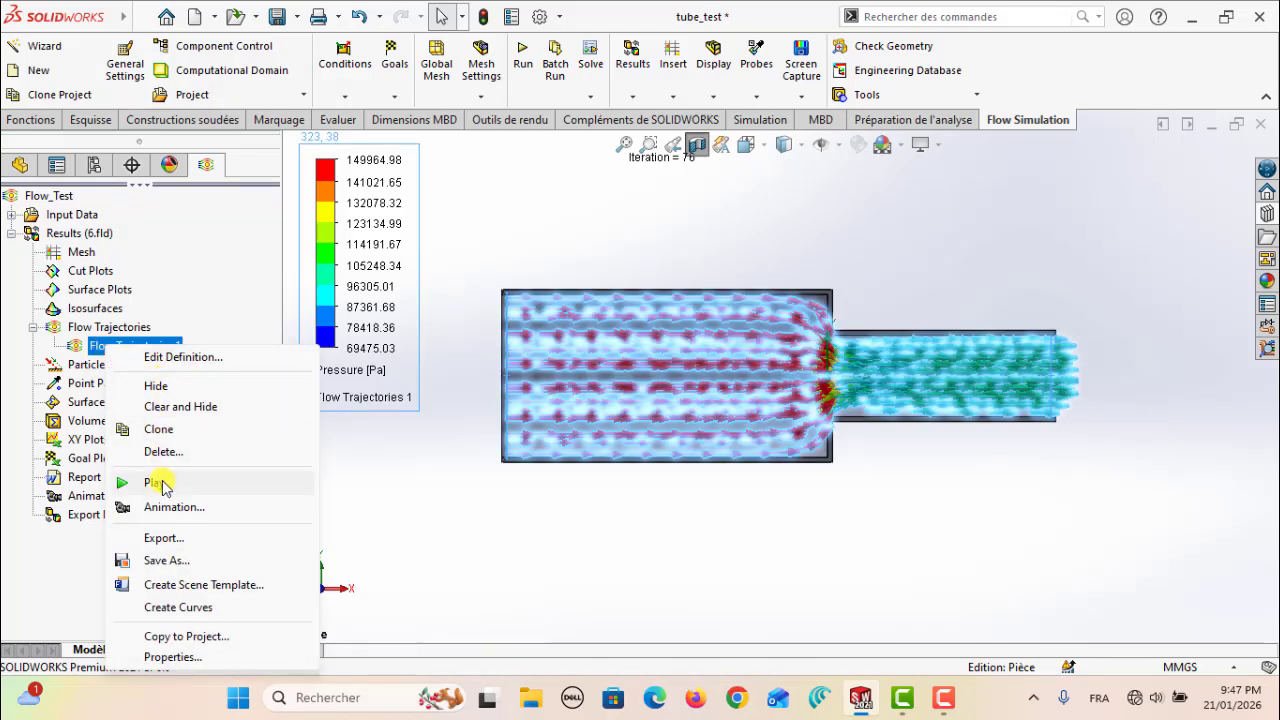
click(163, 481)
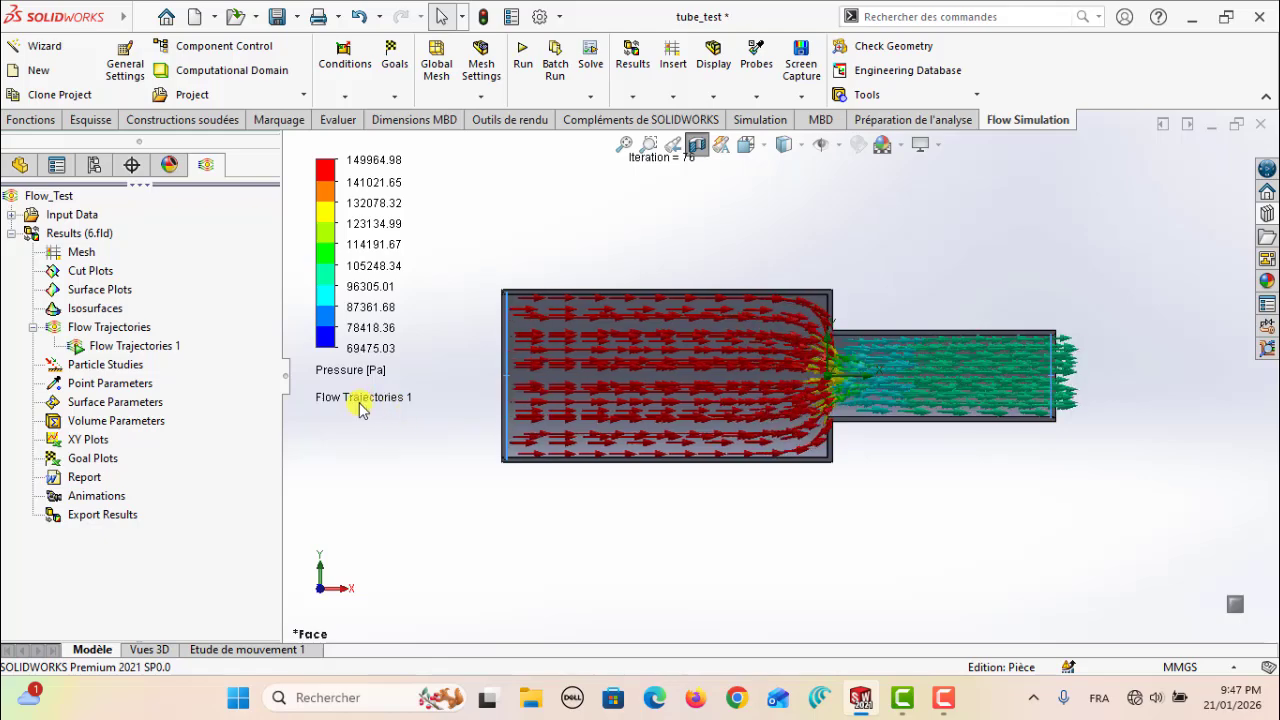
click(358, 371)
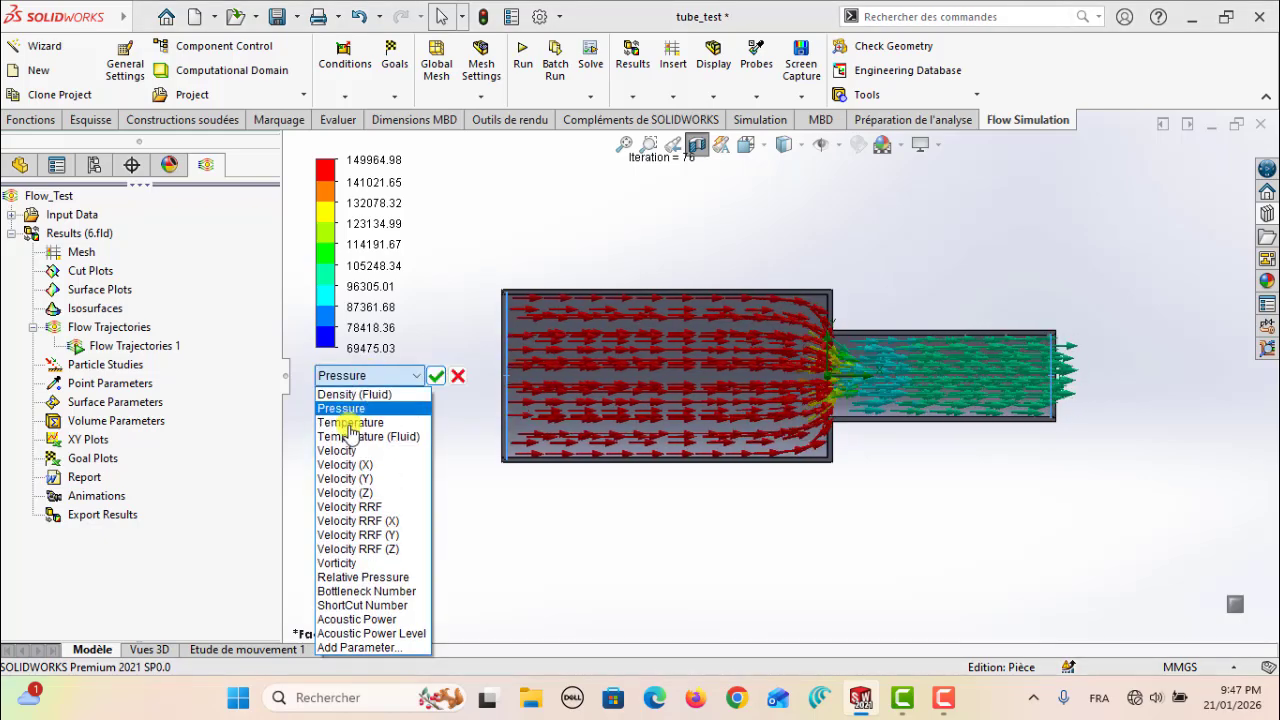
click(355, 450)
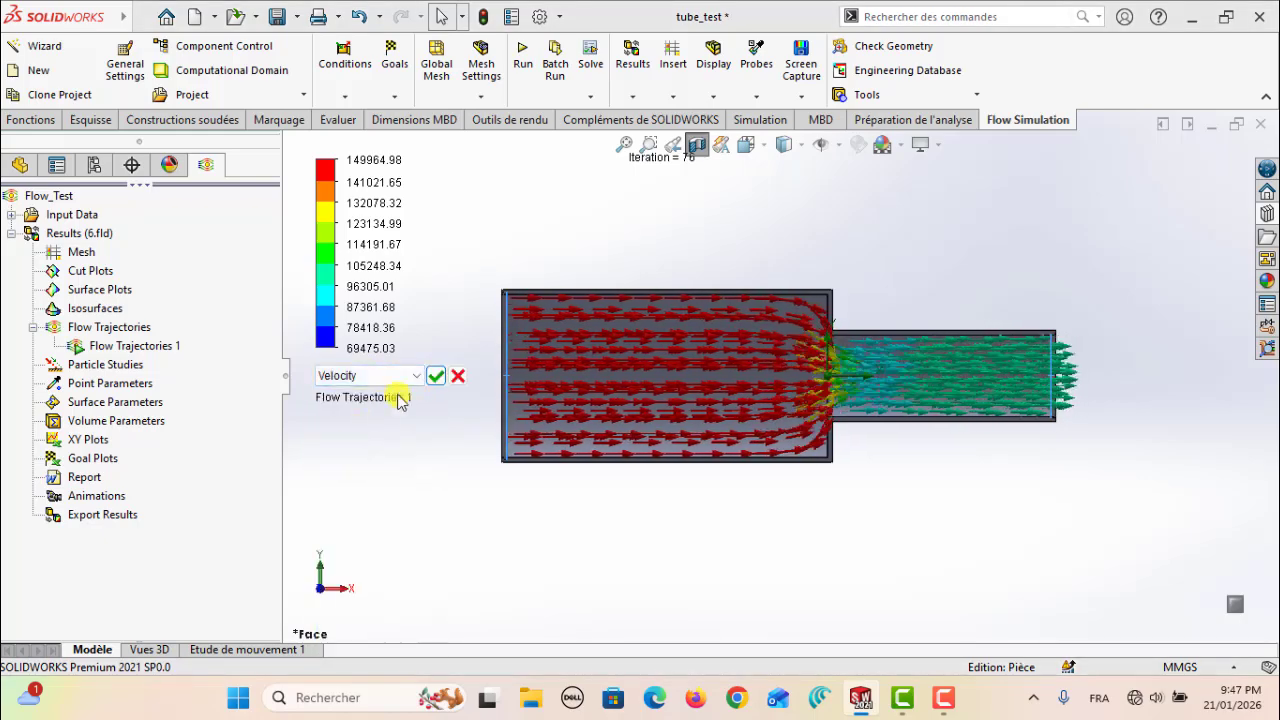
click(436, 376)
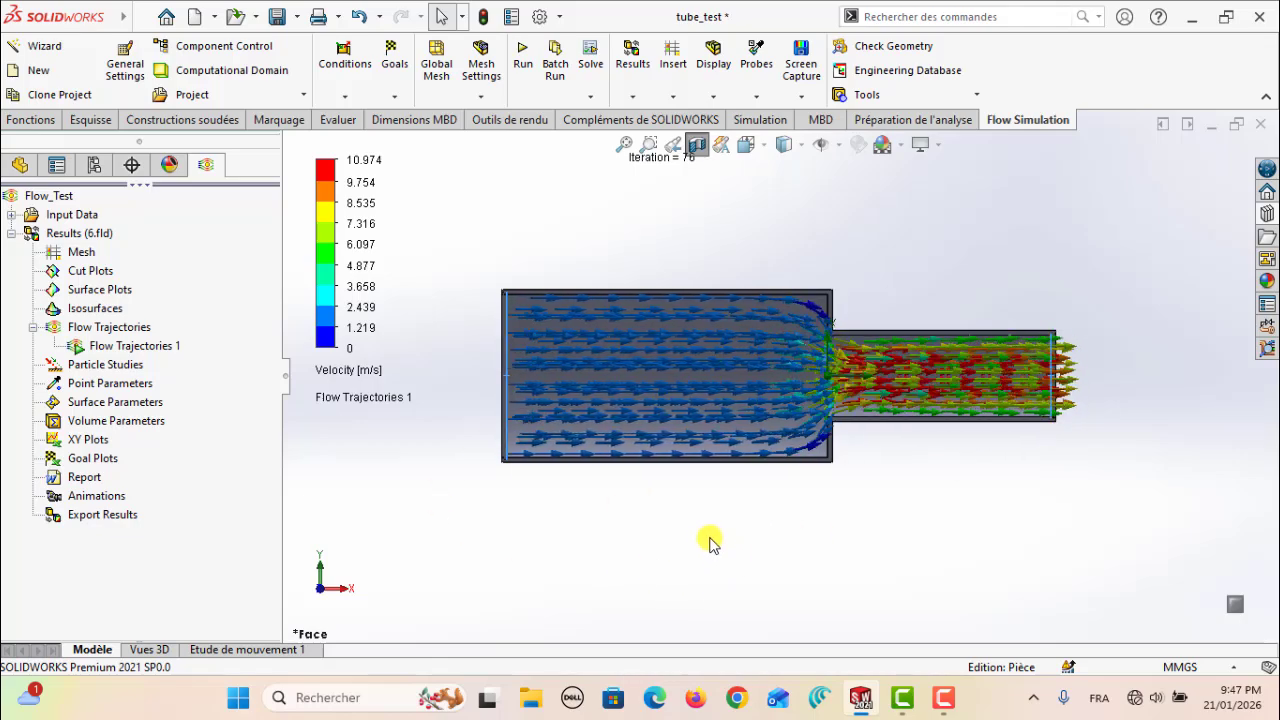
scroll(671, 526, up, 1)
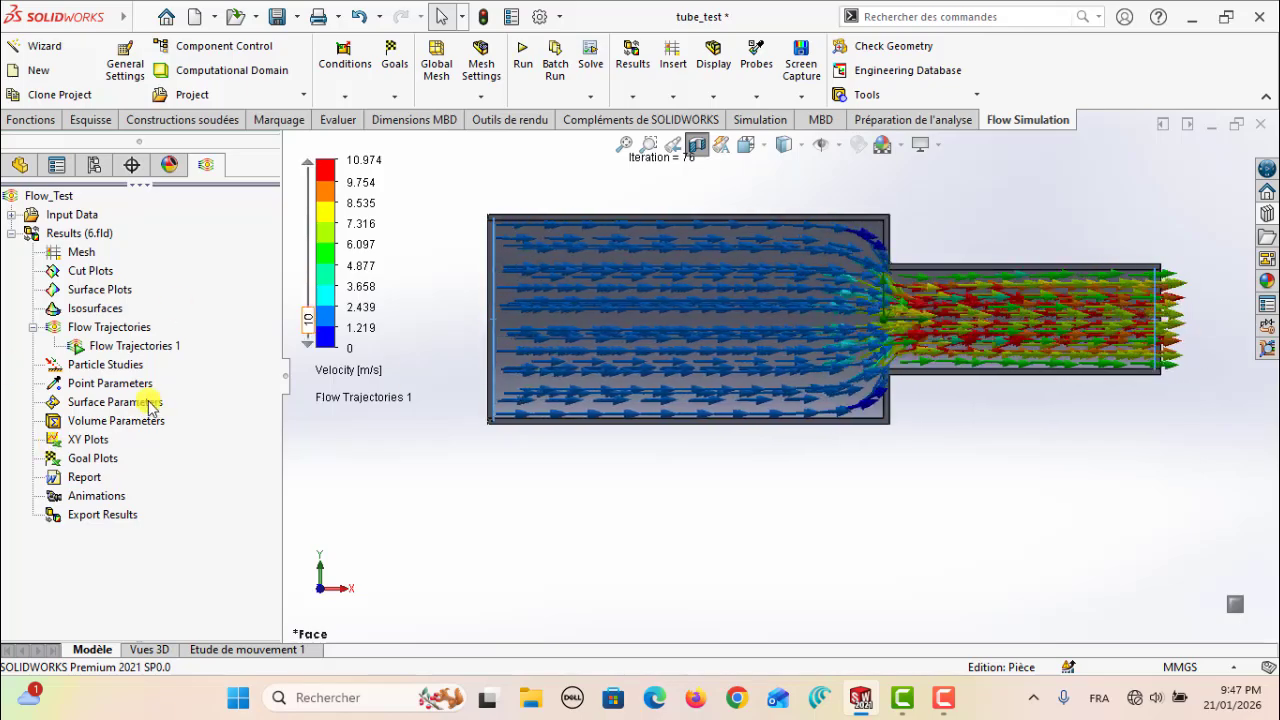
Create a goal plot of all goals over Iterations, show its summary table and accept the plot
right_click(84, 460)
click(140, 470)
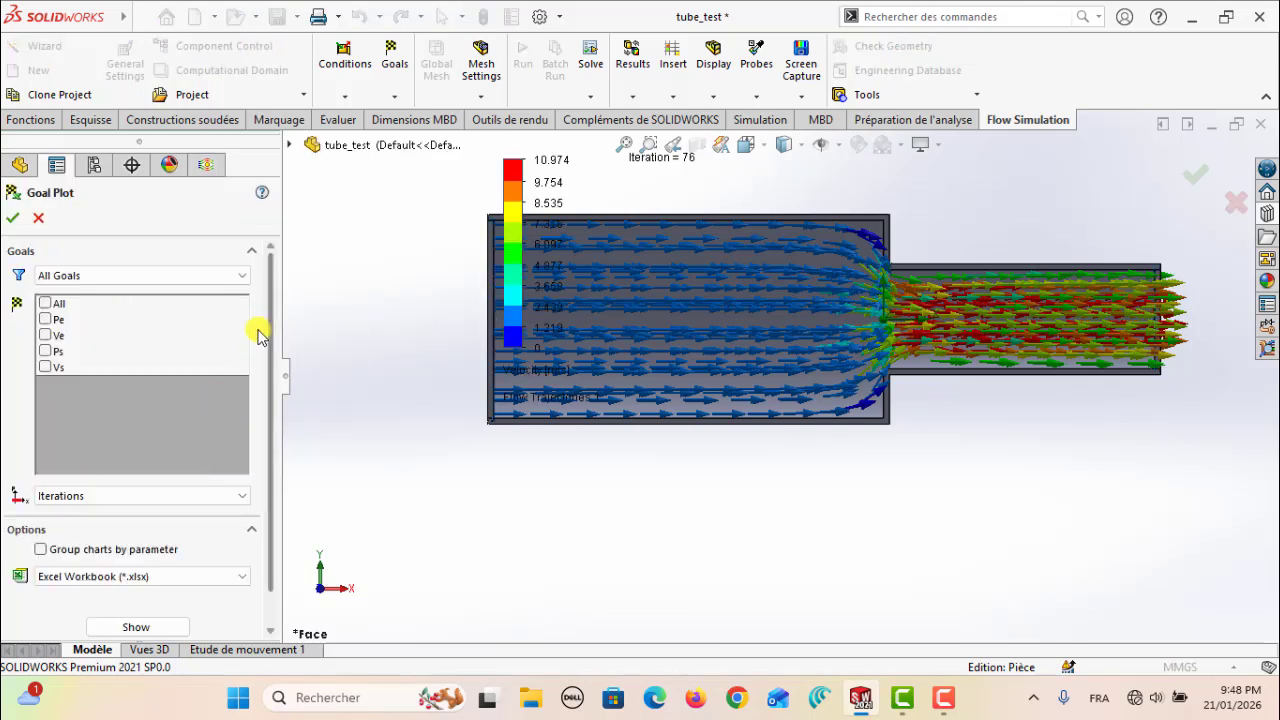
click(44, 304)
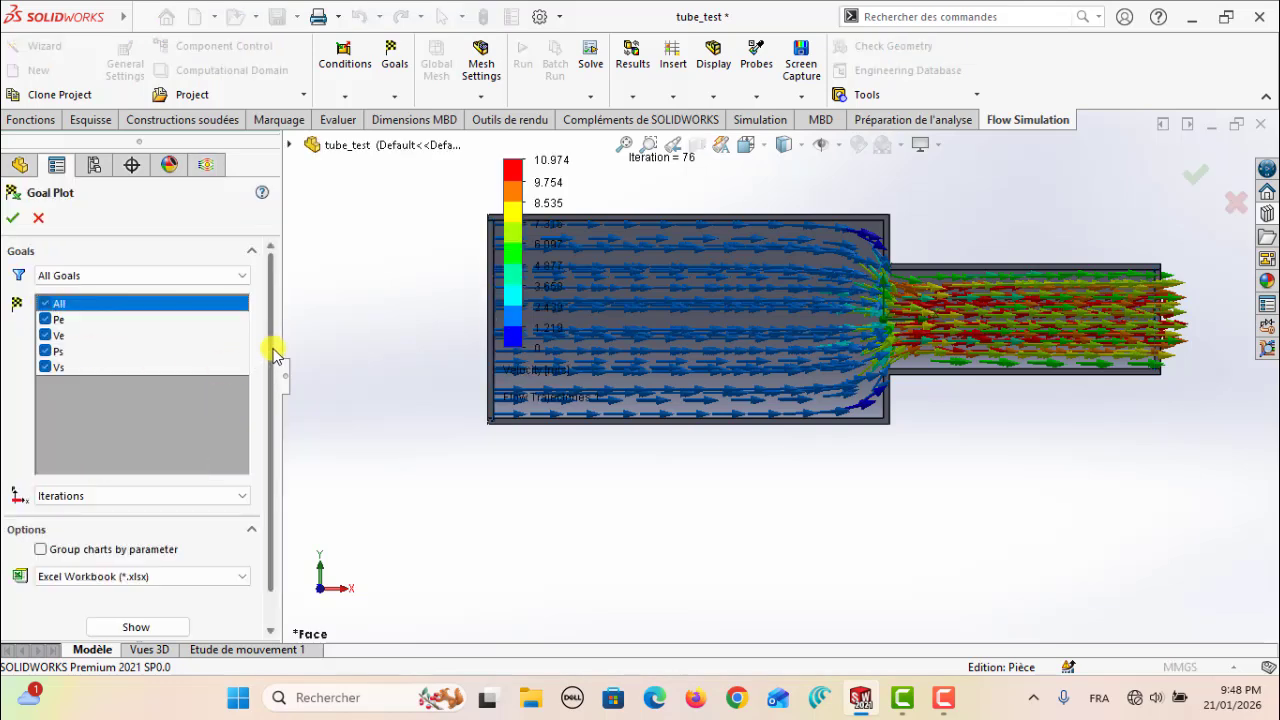
scroll(276, 400, down, 2)
click(143, 591)
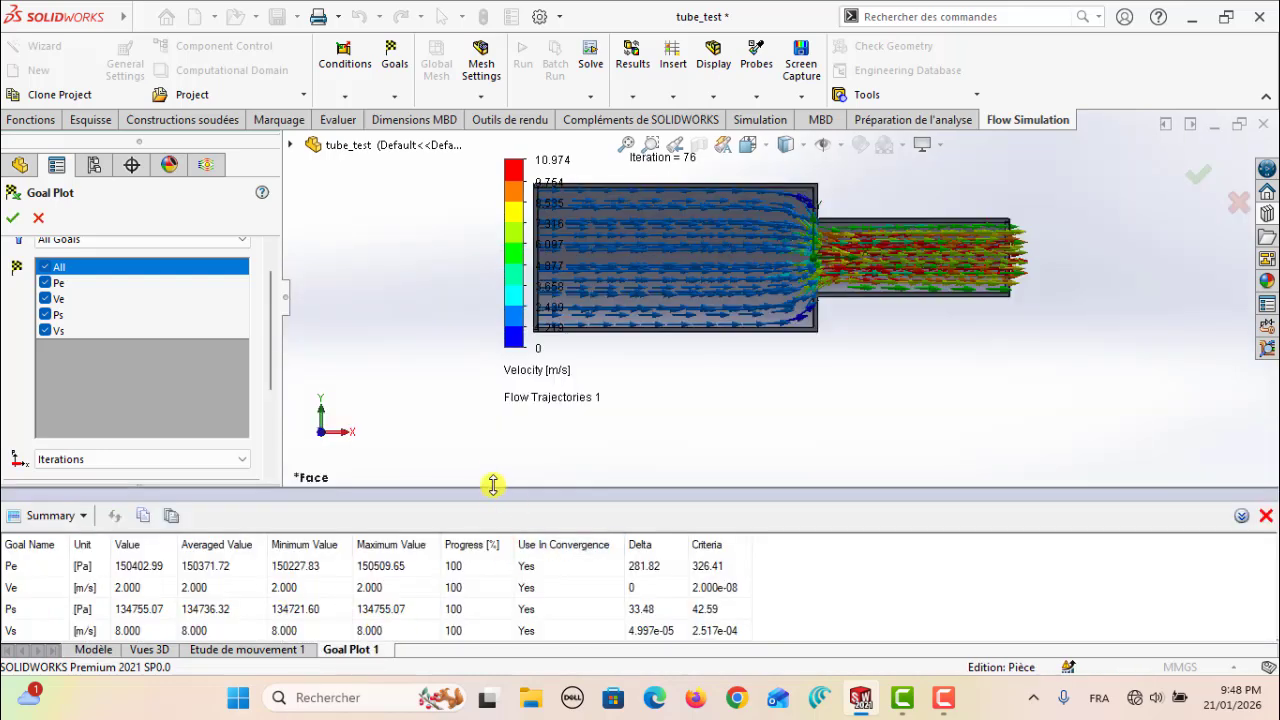
drag(493, 485, 505, 432)
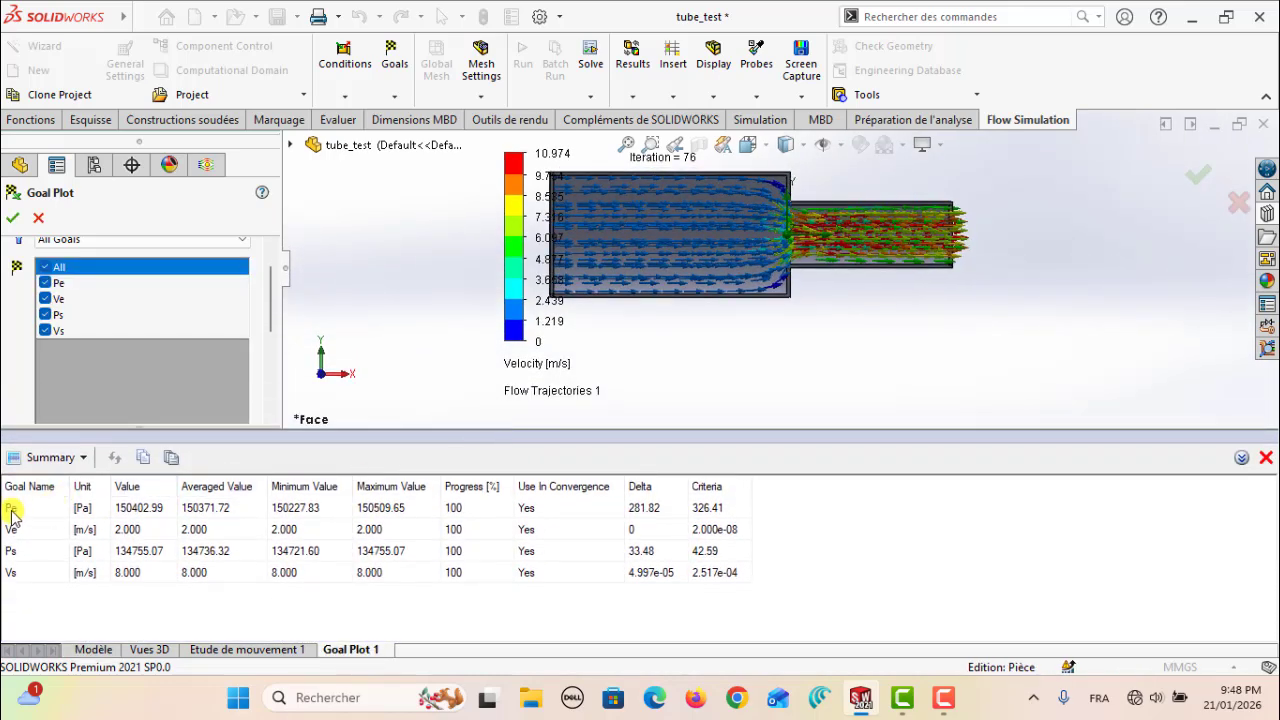
scroll(841, 357, up, 1)
scroll(610, 215, down, 1)
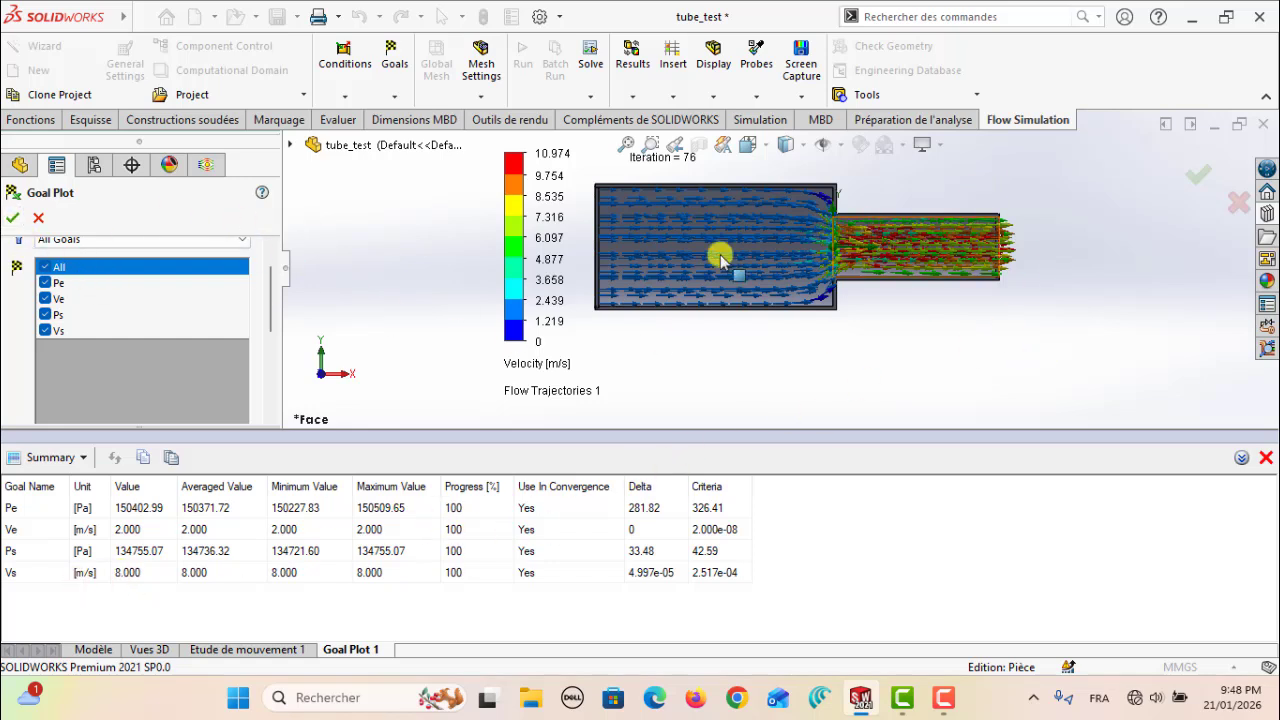
click(13, 218)
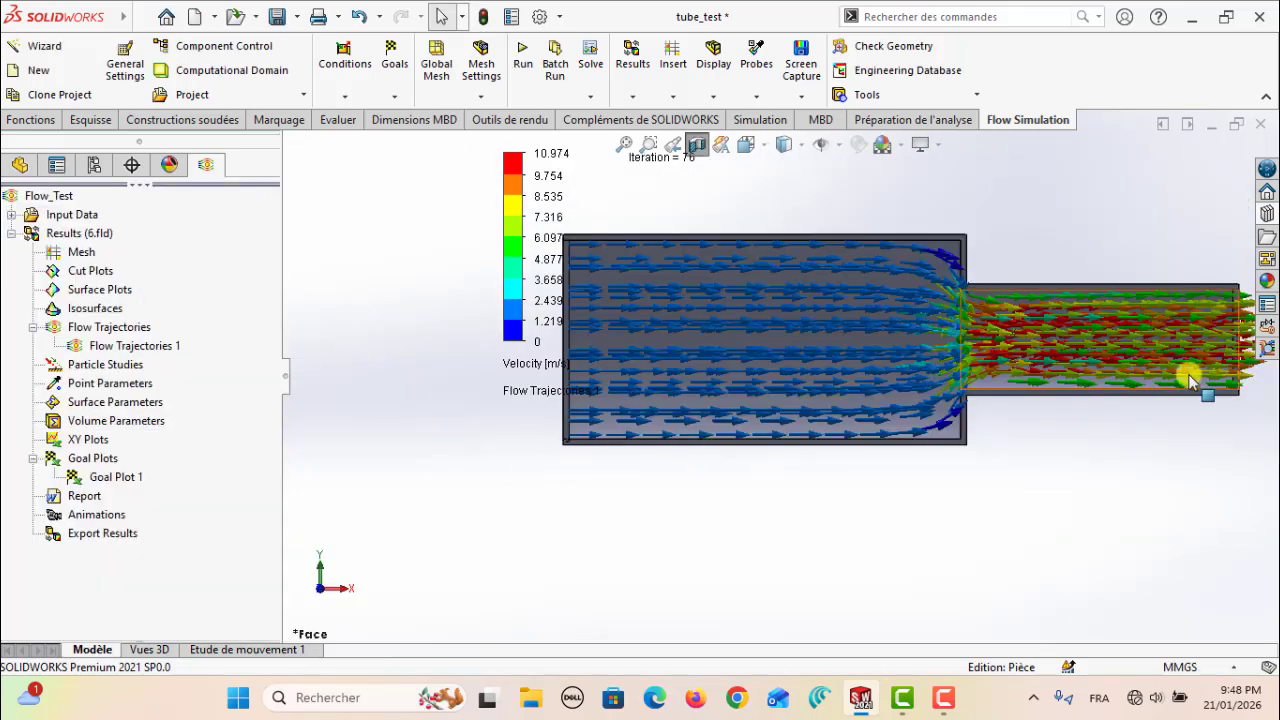
Open a new sketch on the Front Plane of the tube part
scroll(697, 405, up, 2)
scroll(696, 392, up, 2)
scroll(693, 378, down, 2)
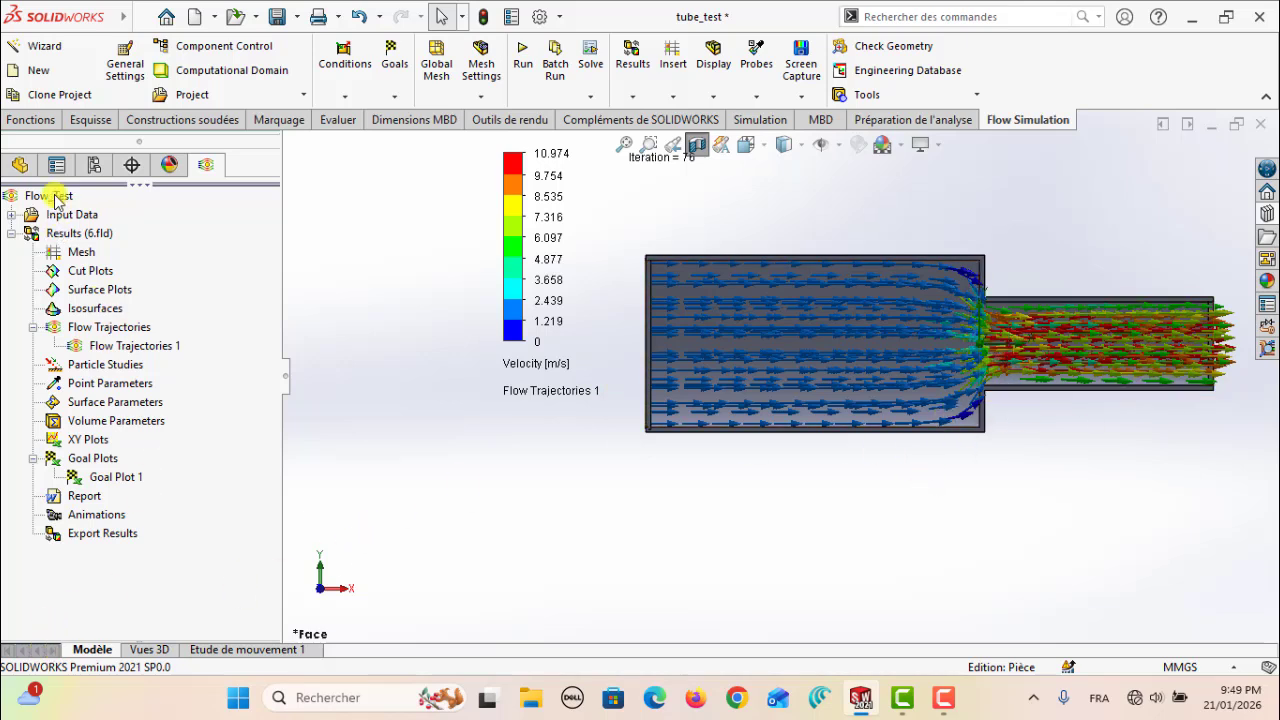
click(20, 165)
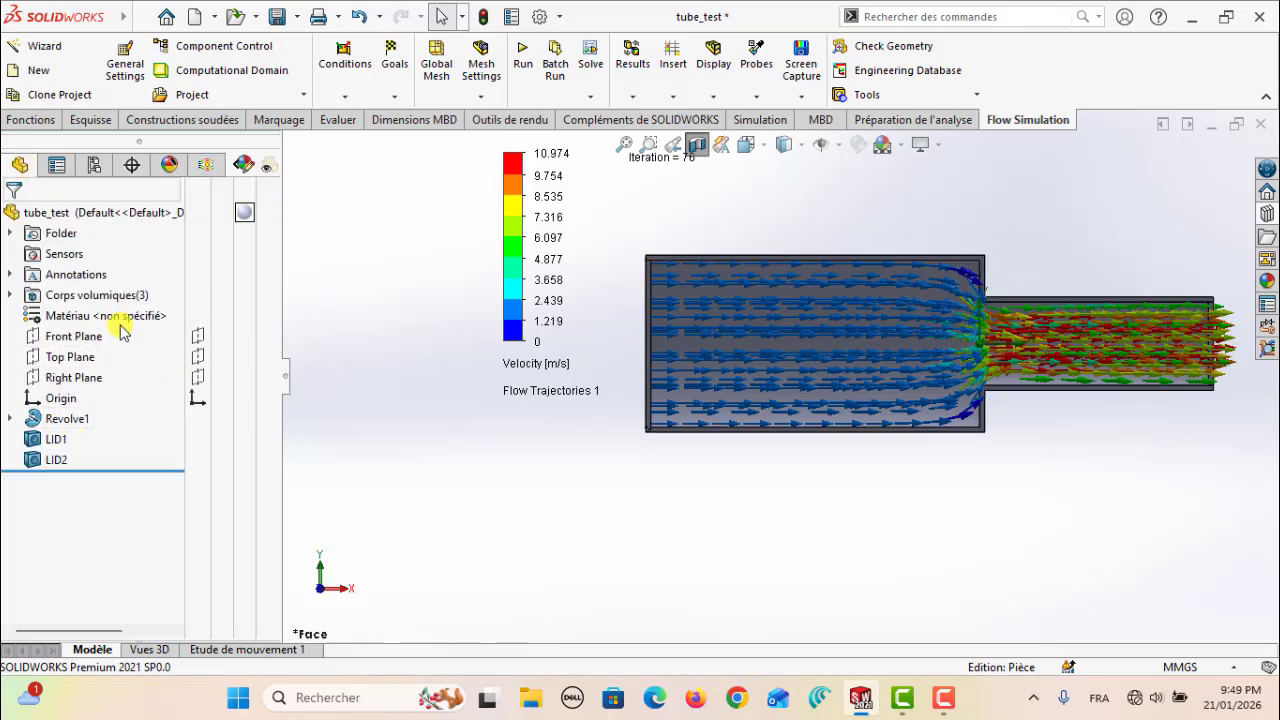
click(68, 337)
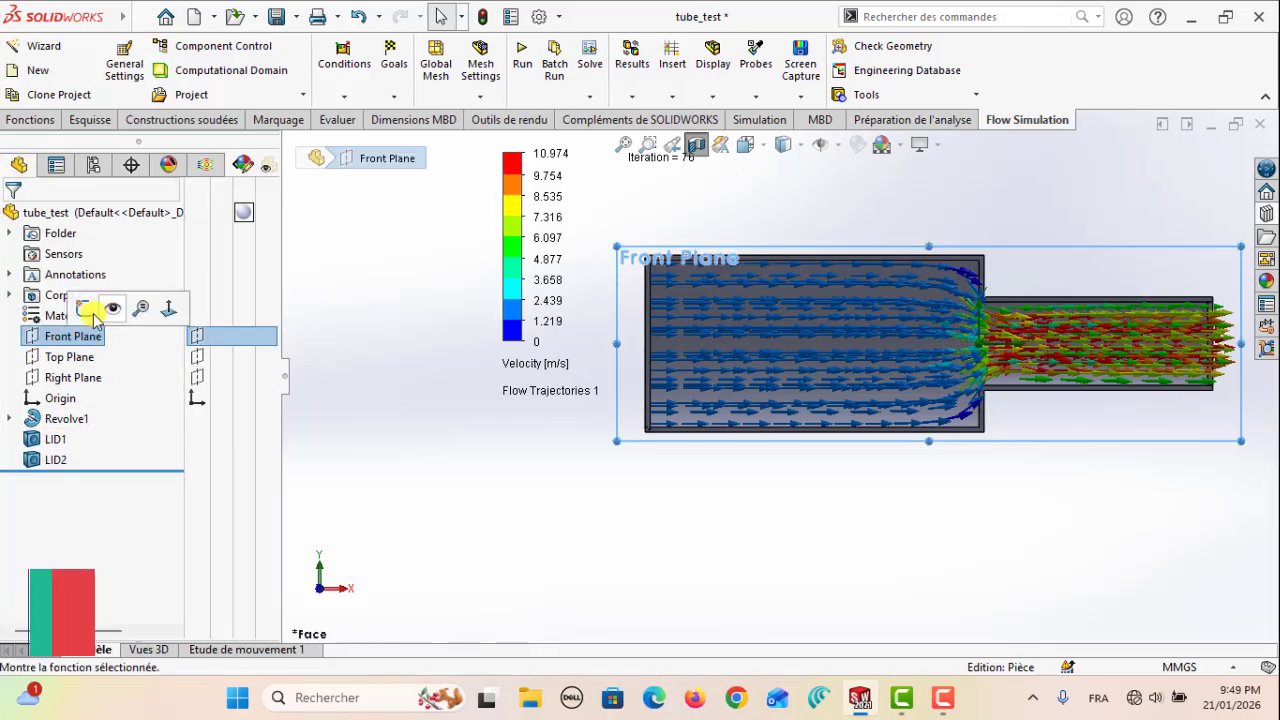
click(86, 306)
scroll(720, 357, down, 2)
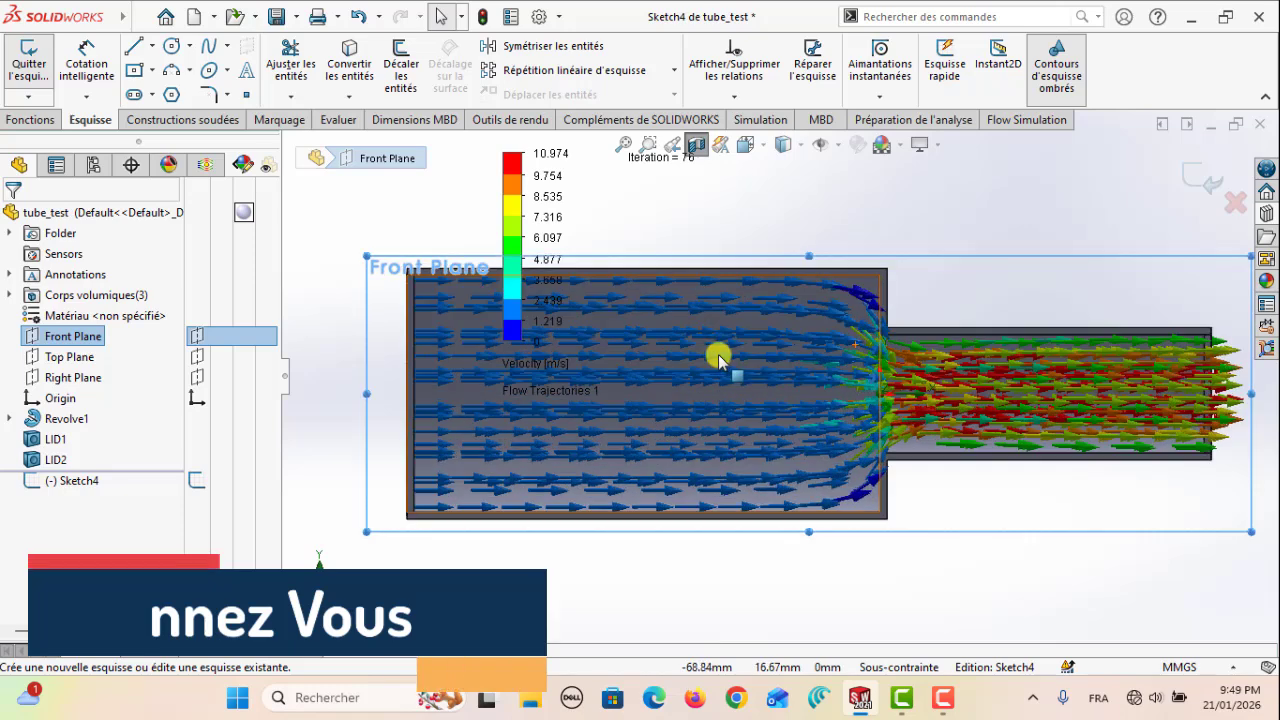
Draw a line along the tube's axis from the wide-end lid's inner face to the narrow-end lid's inner face, and exit the sketch
click(133, 46)
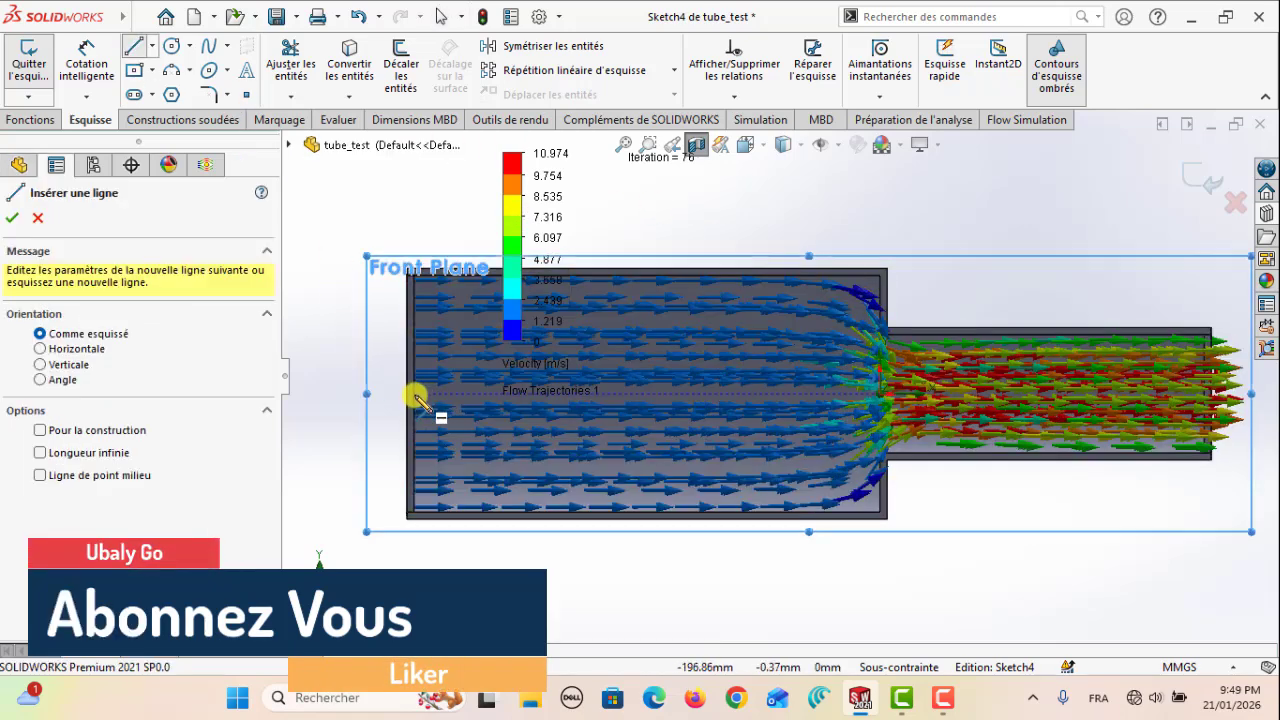
scroll(418, 398, down, 1)
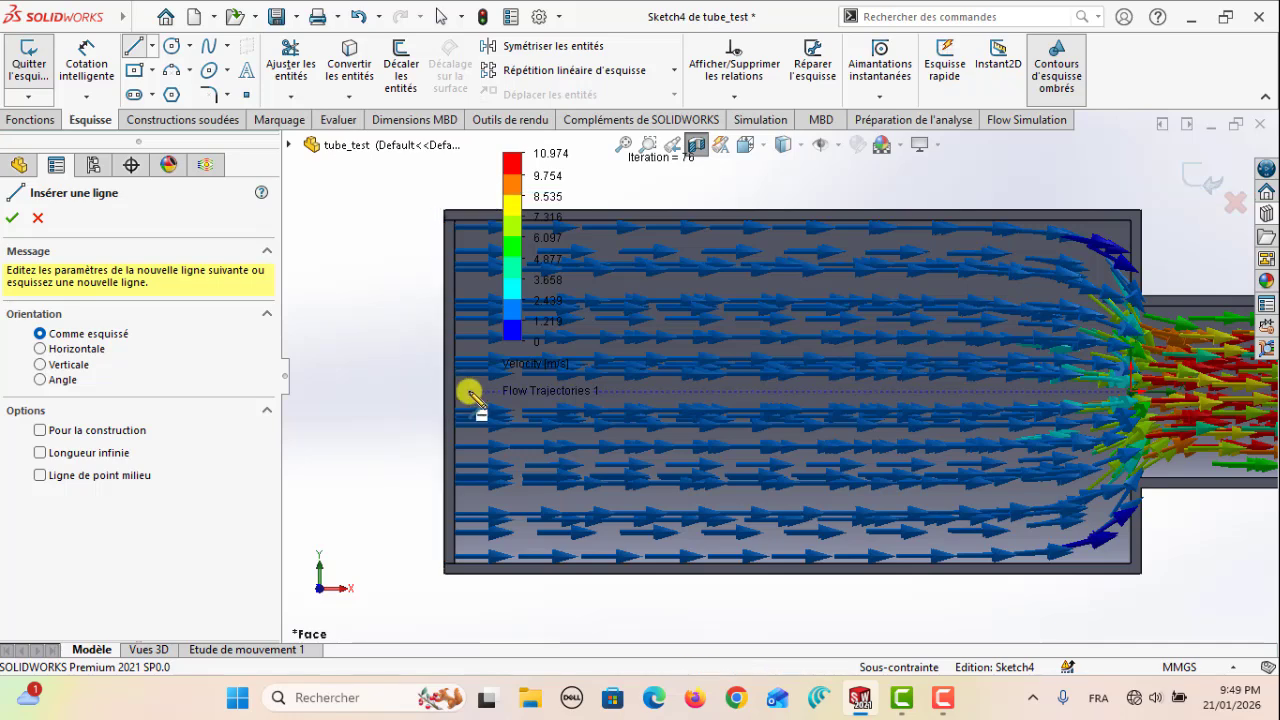
click(458, 392)
scroll(842, 390, up, 3)
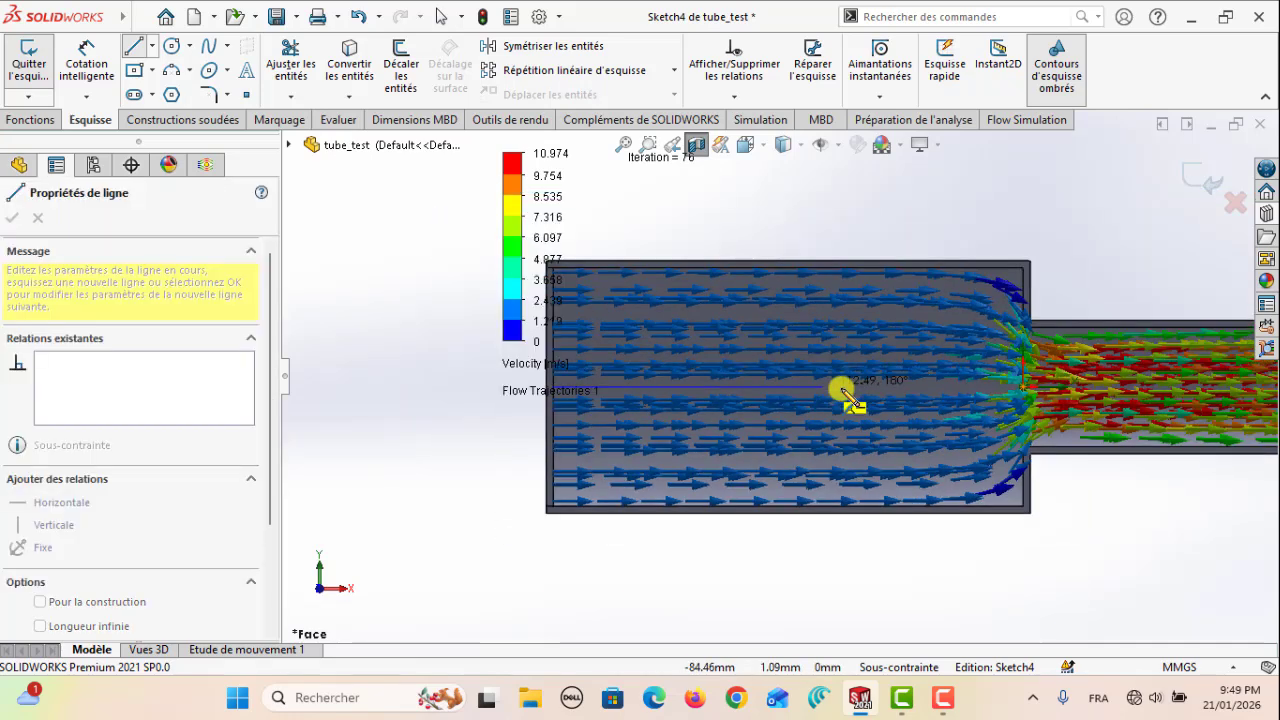
scroll(1110, 385, up, 1)
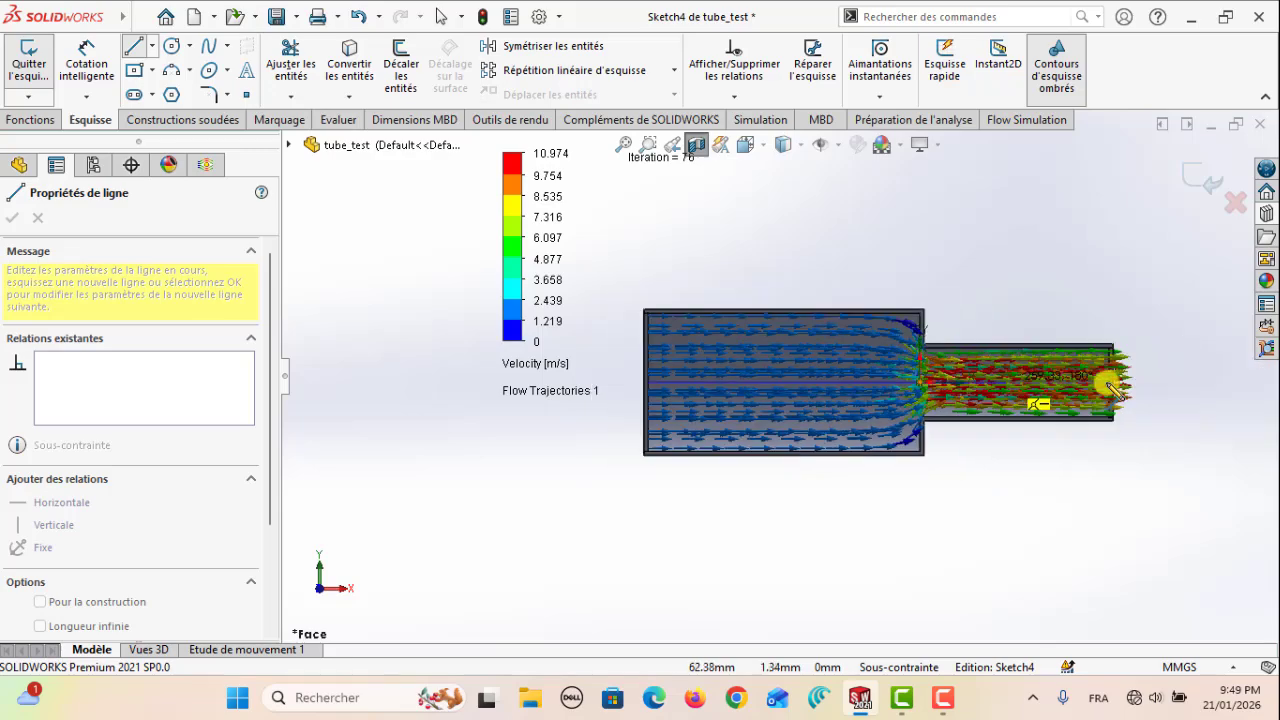
scroll(1005, 375, down, 6)
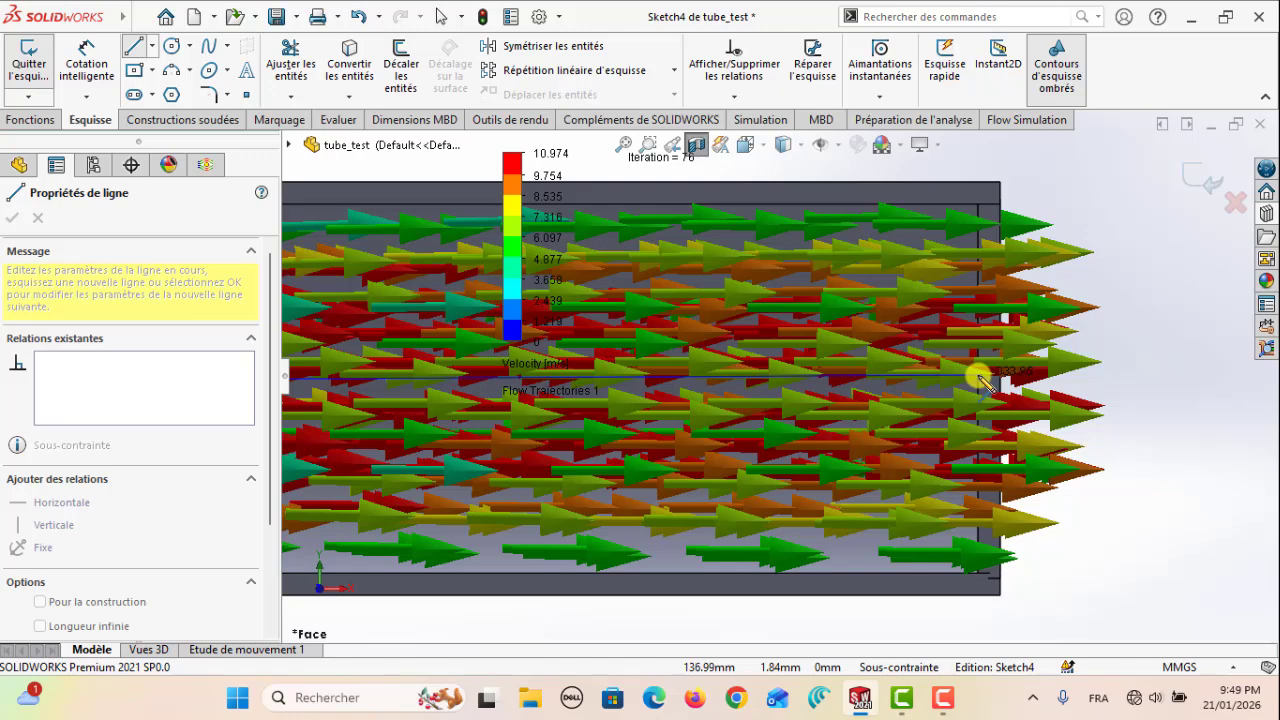
click(979, 376)
scroll(985, 378, up, 6)
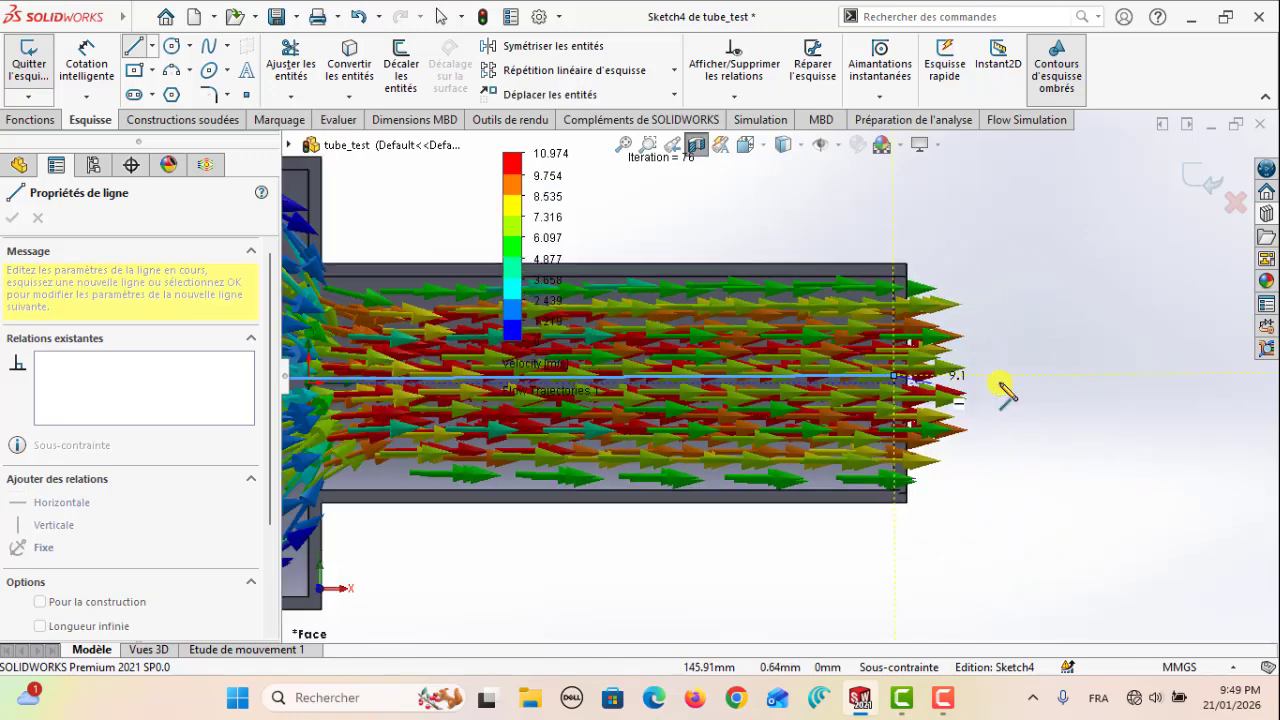
scroll(1010, 388, up, 2)
key(Escape)
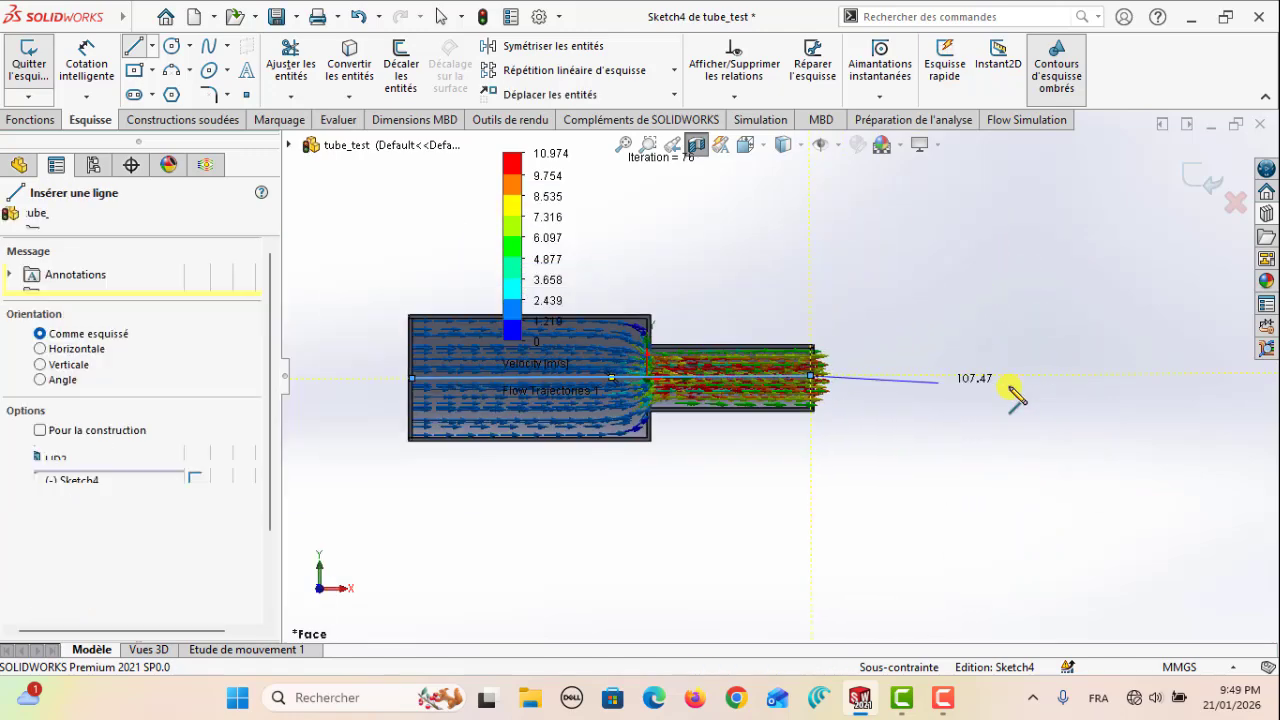
scroll(1071, 426, up, 2)
scroll(534, 366, down, 4)
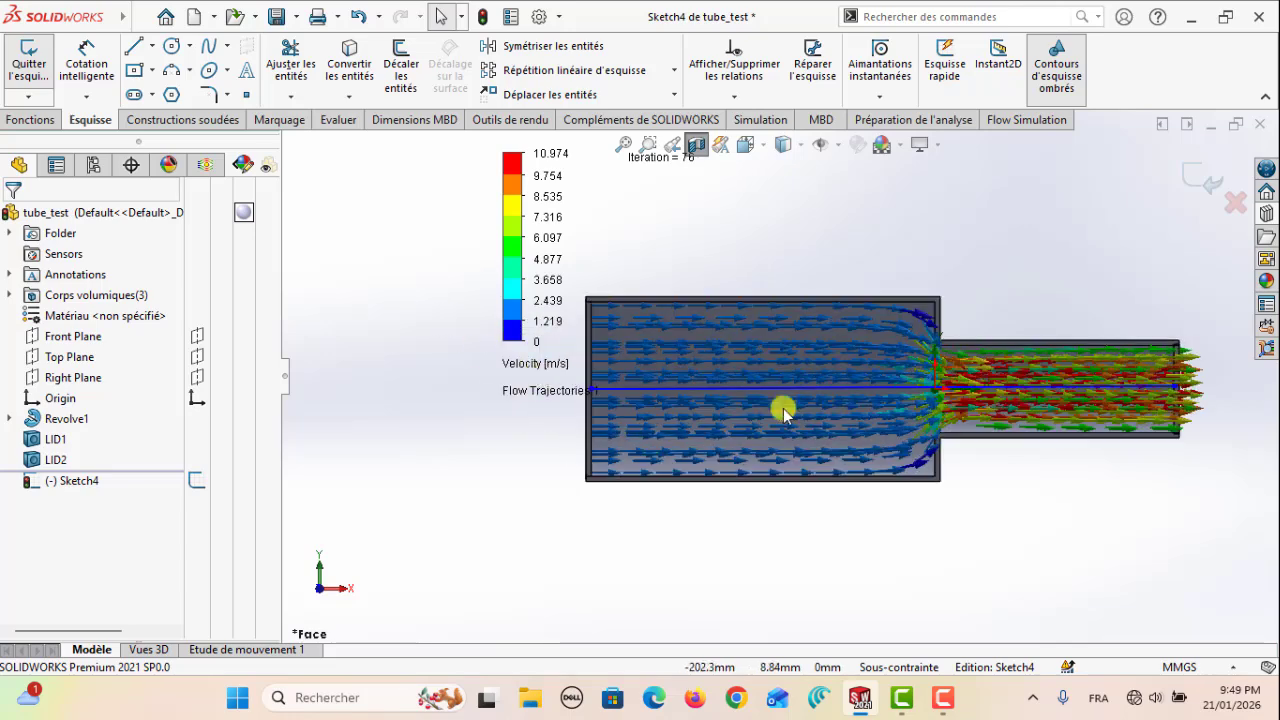
click(1192, 184)
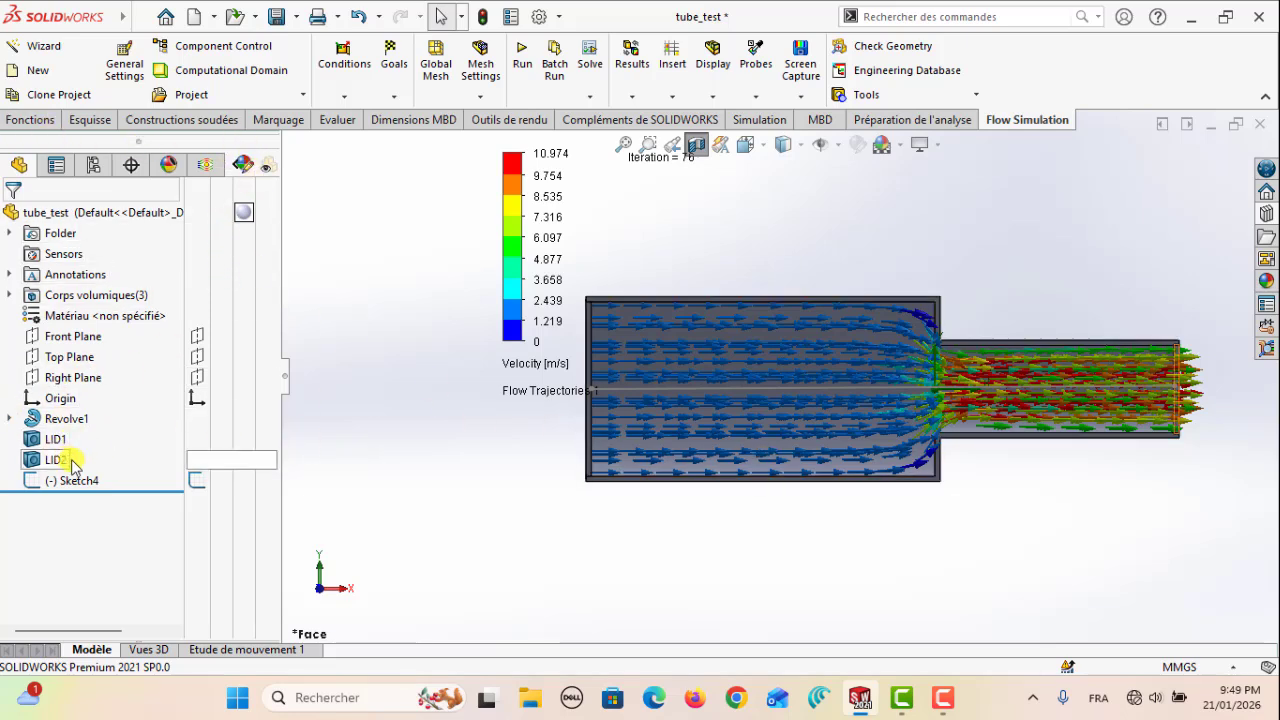
Sketch a 50 mm vertical line on the Front Plane across the narrow bore's entrance at the diameter step, and exit the sketch
click(92, 119)
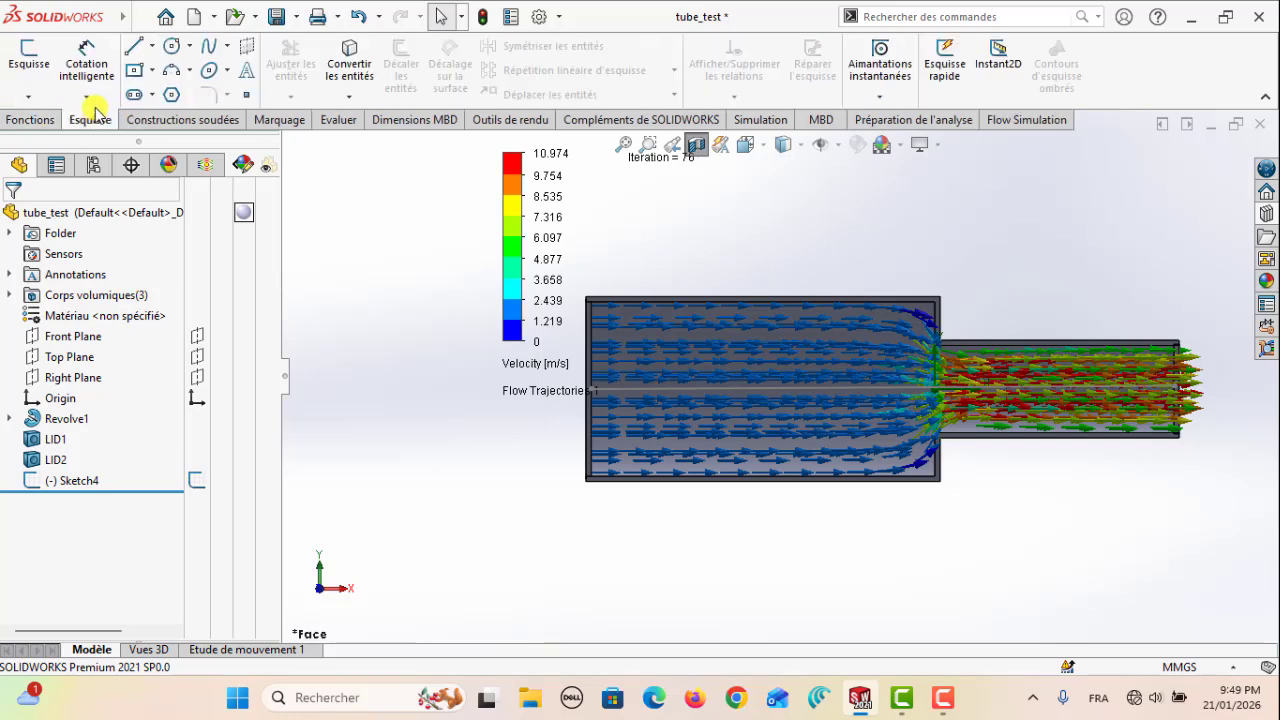
click(69, 337)
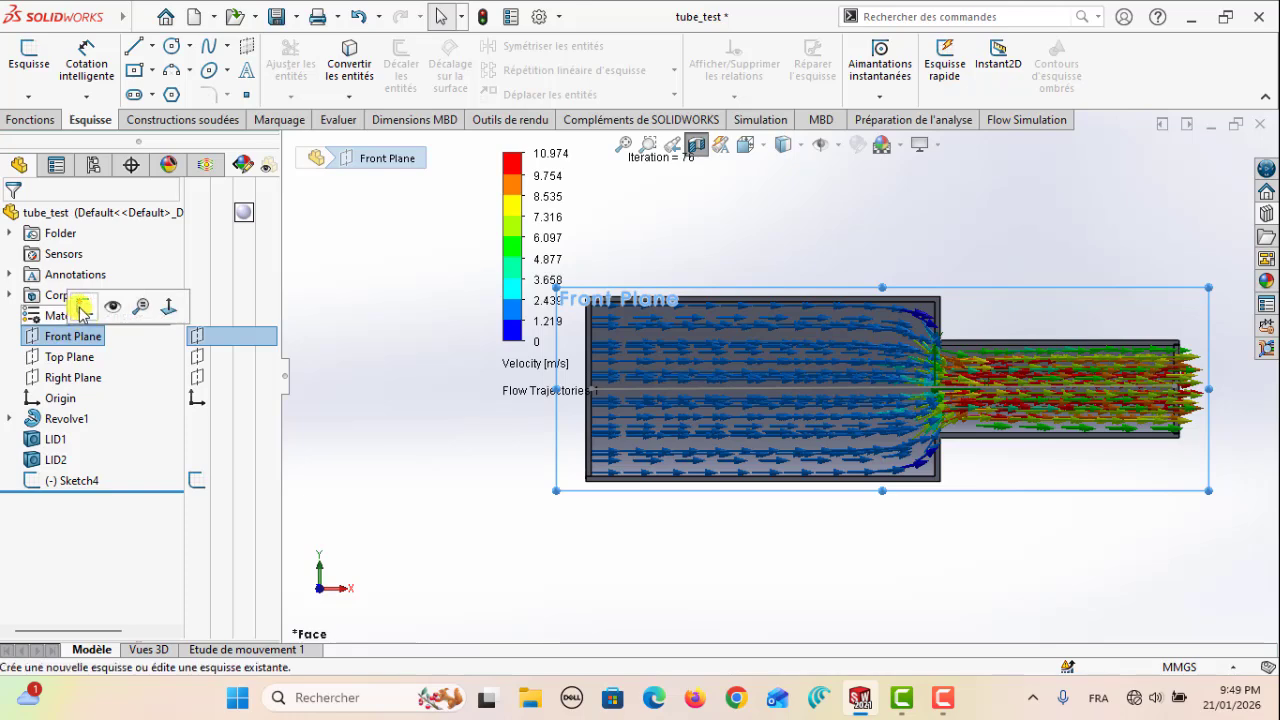
click(85, 305)
click(133, 46)
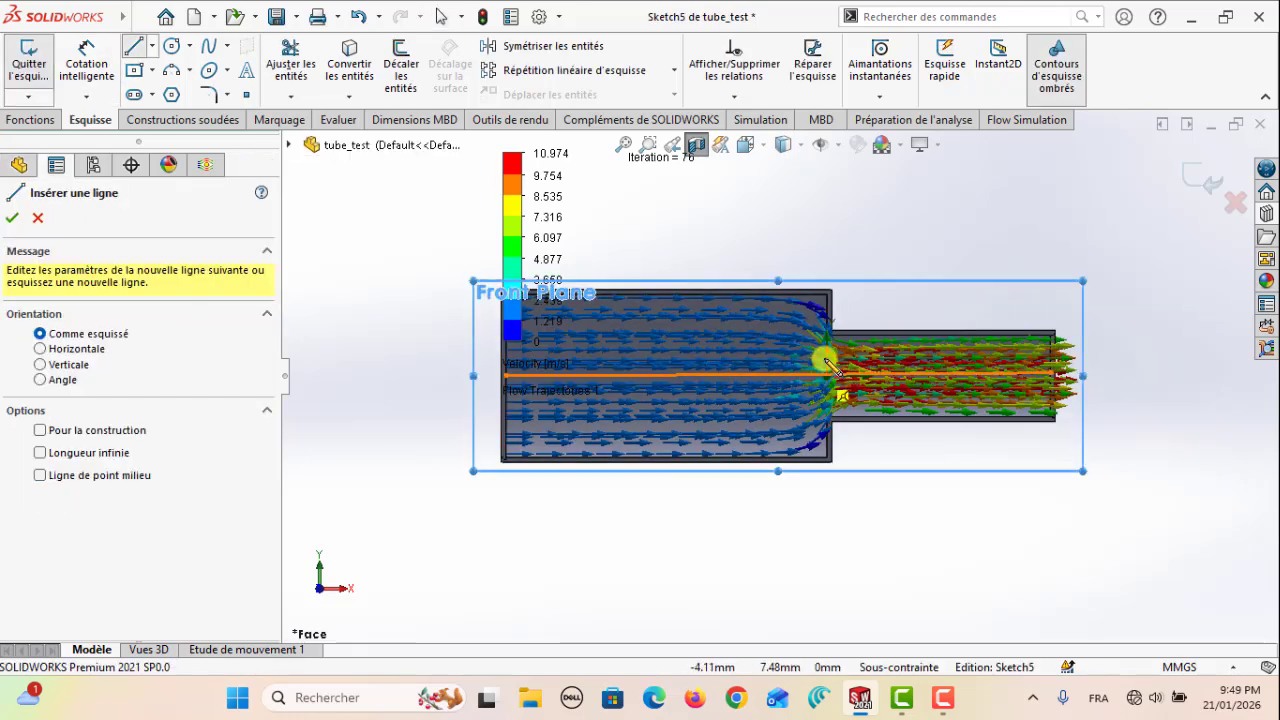
scroll(760, 313, down, 5)
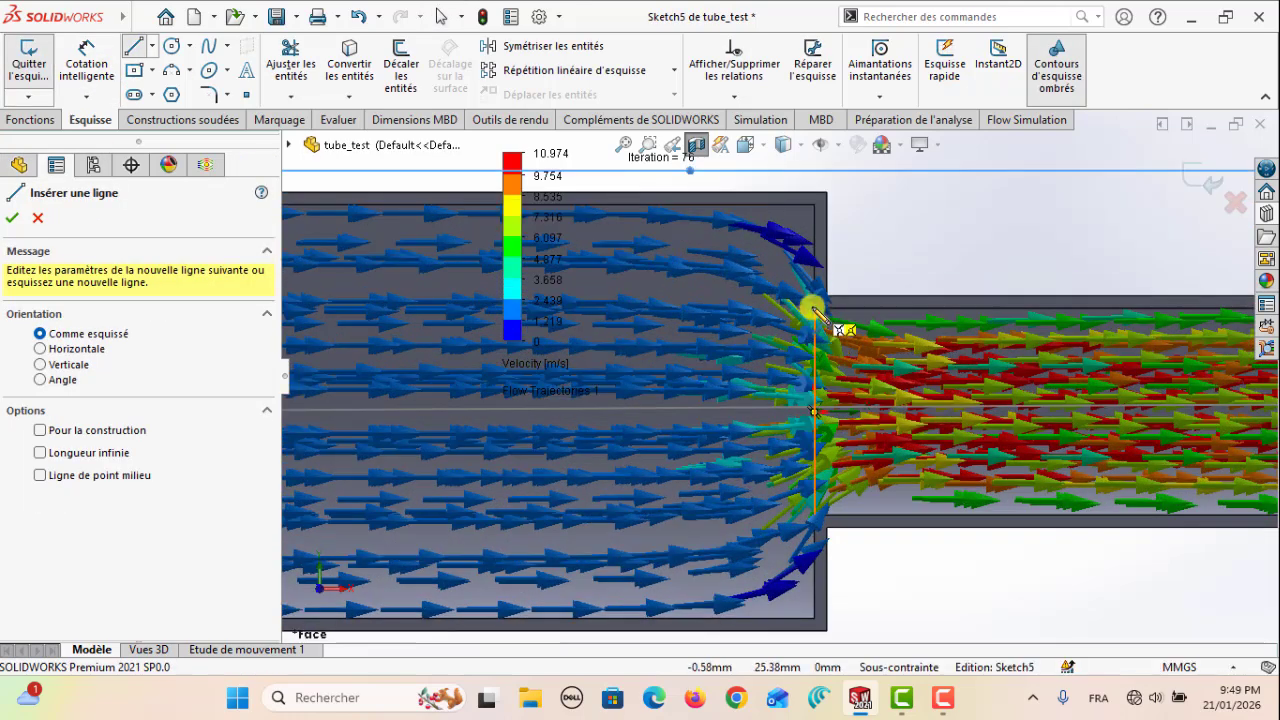
click(812, 310)
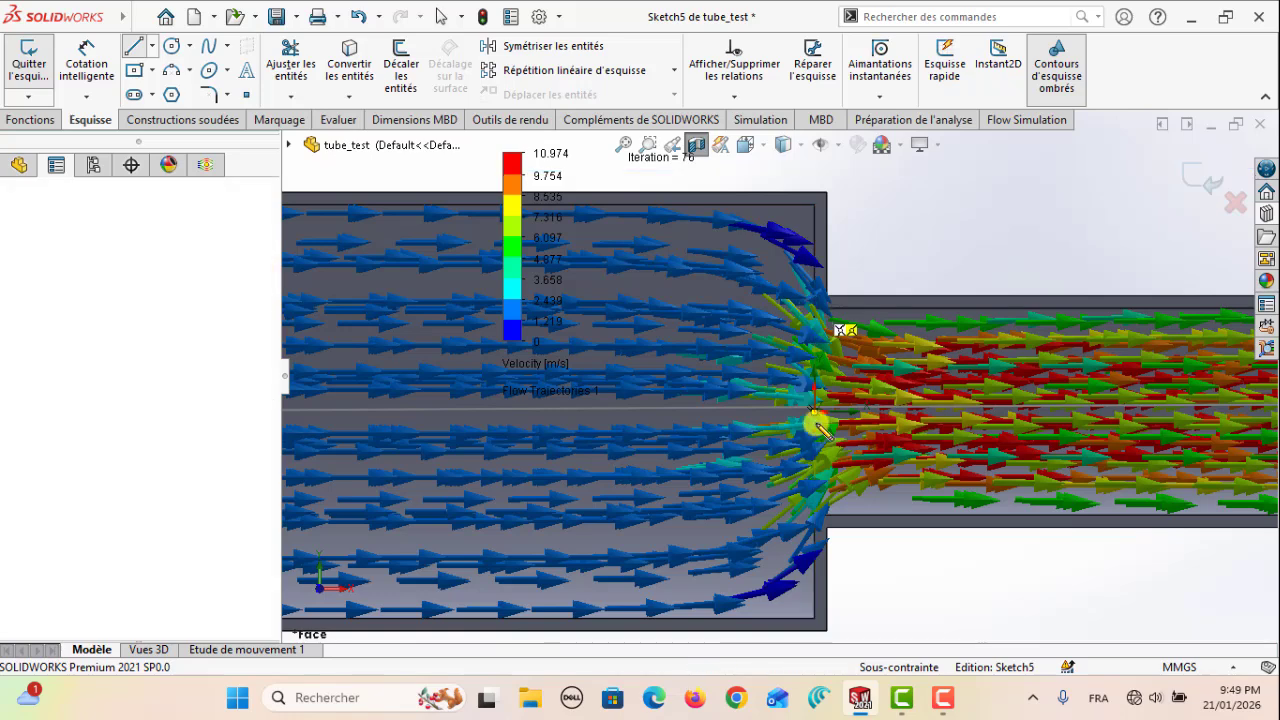
click(815, 518)
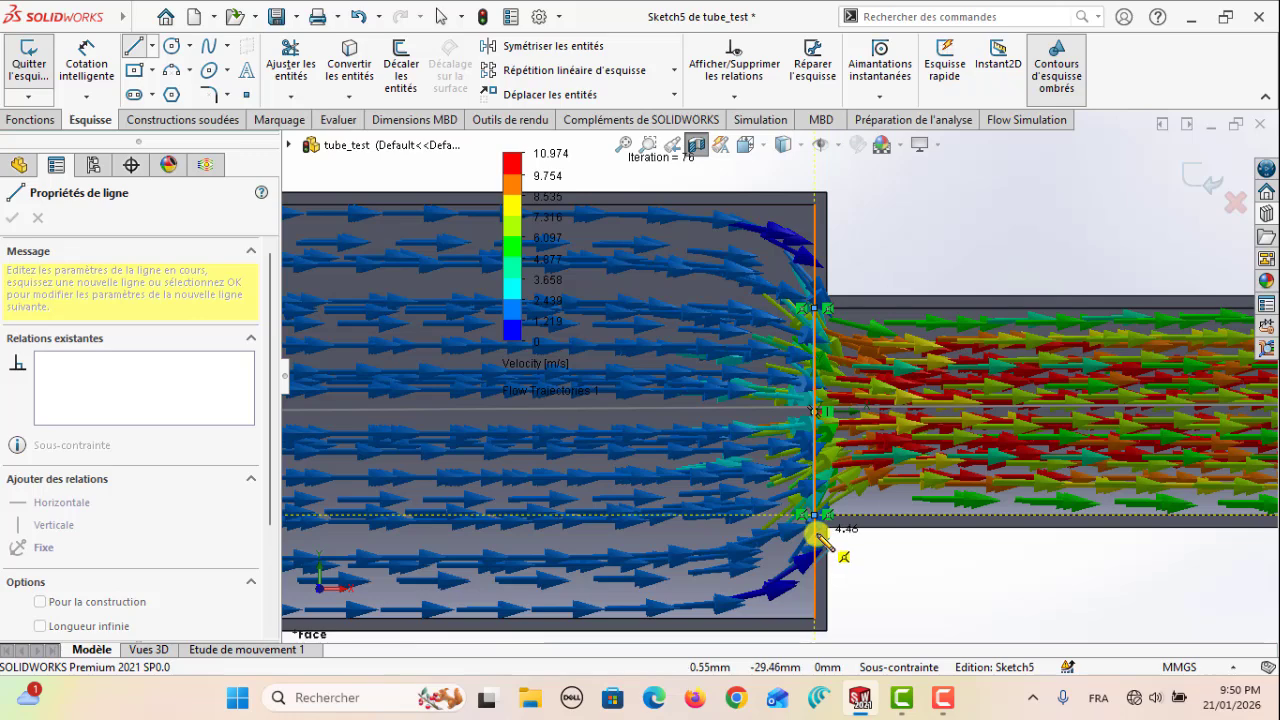
key(Escape)
scroll(880, 556, up, 2)
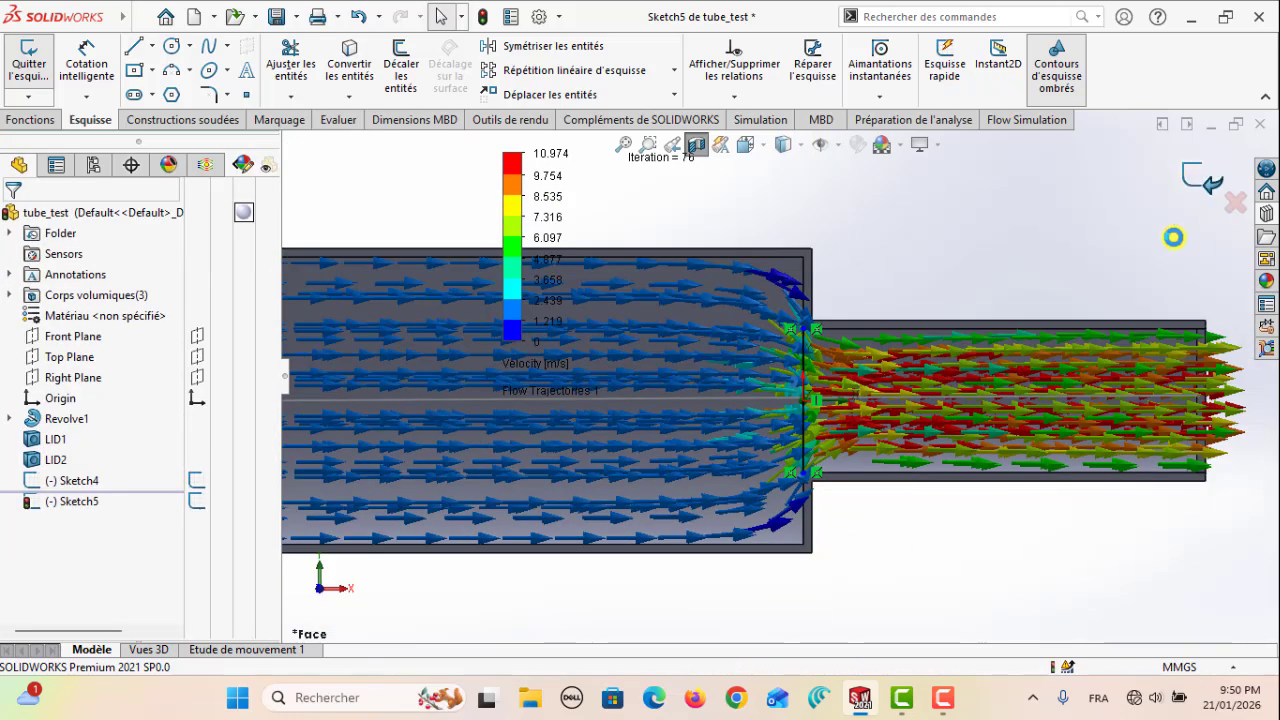
click(1205, 180)
Create an XY plot of Pressure over Length along the axis line Sketch4
scroll(1122, 530, up, 5)
scroll(511, 393, down, 2)
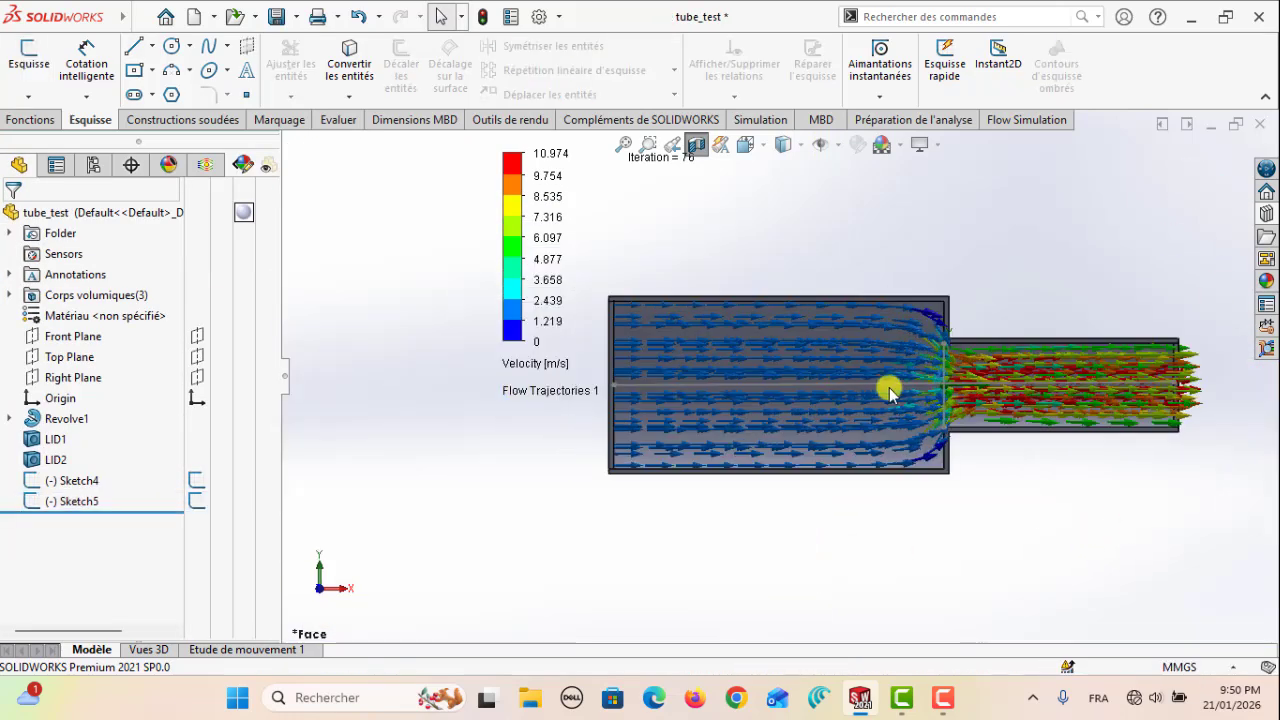
click(206, 165)
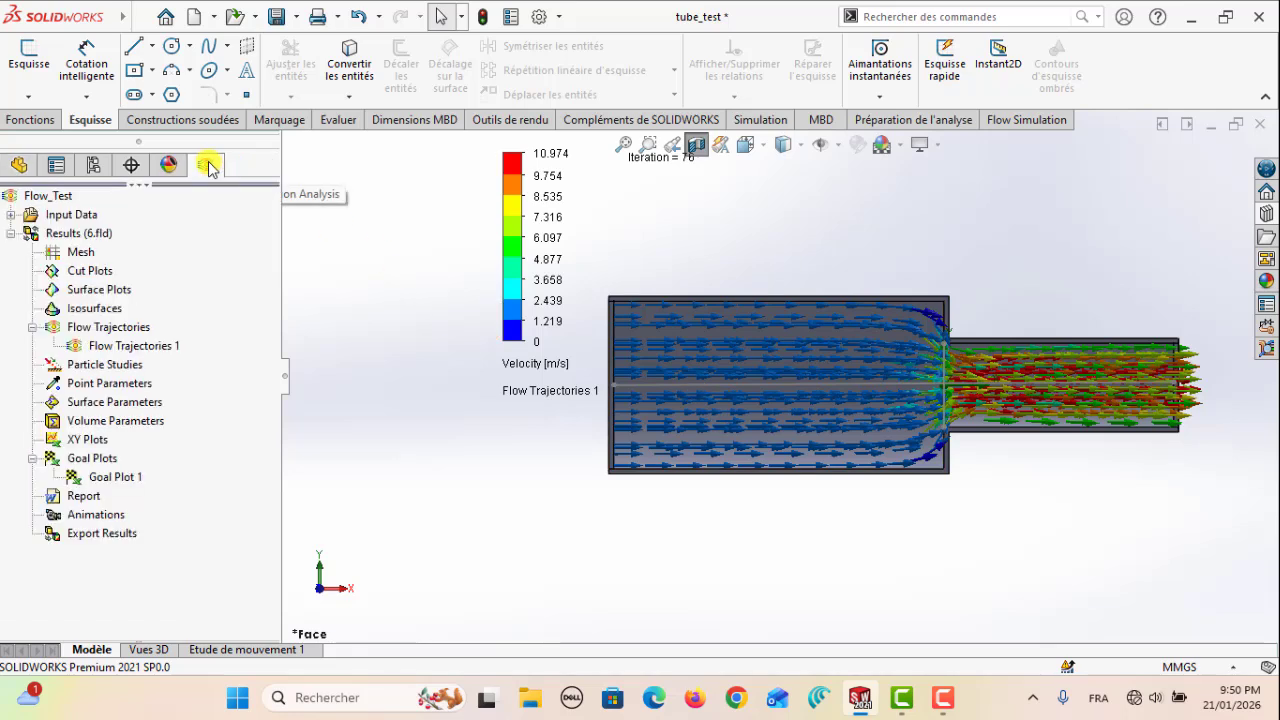
right_click(80, 445)
click(118, 452)
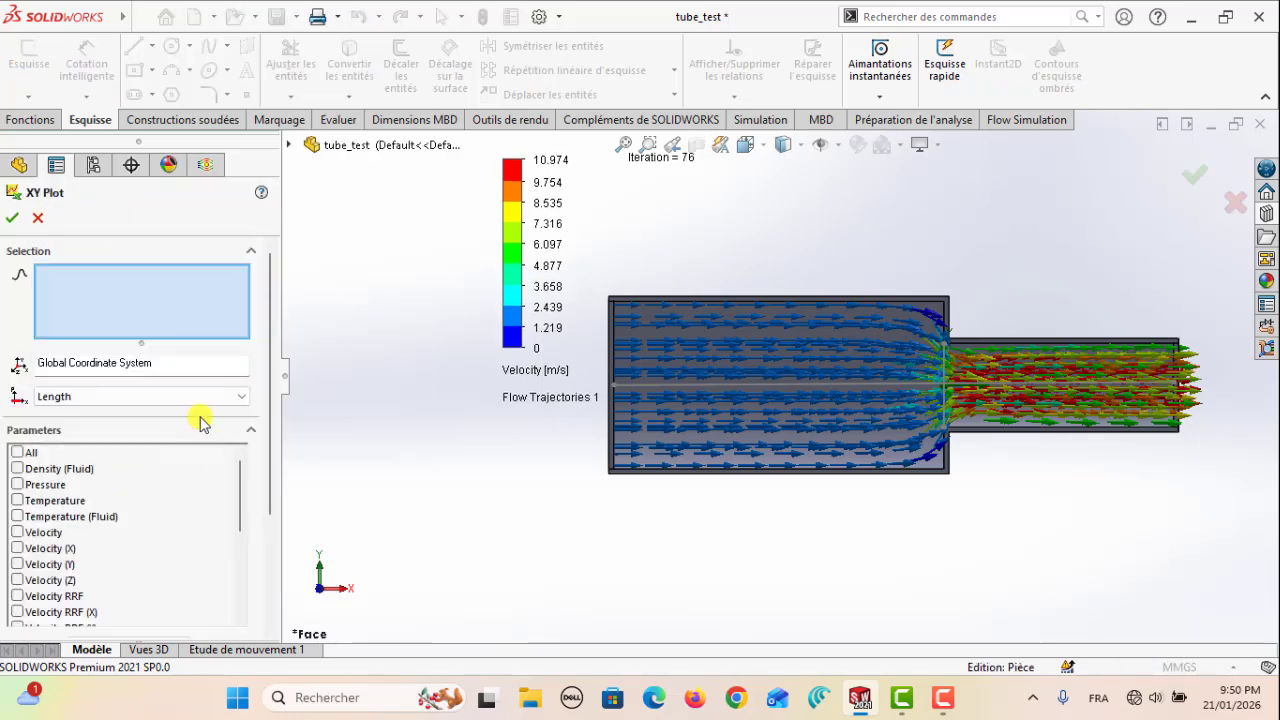
click(713, 388)
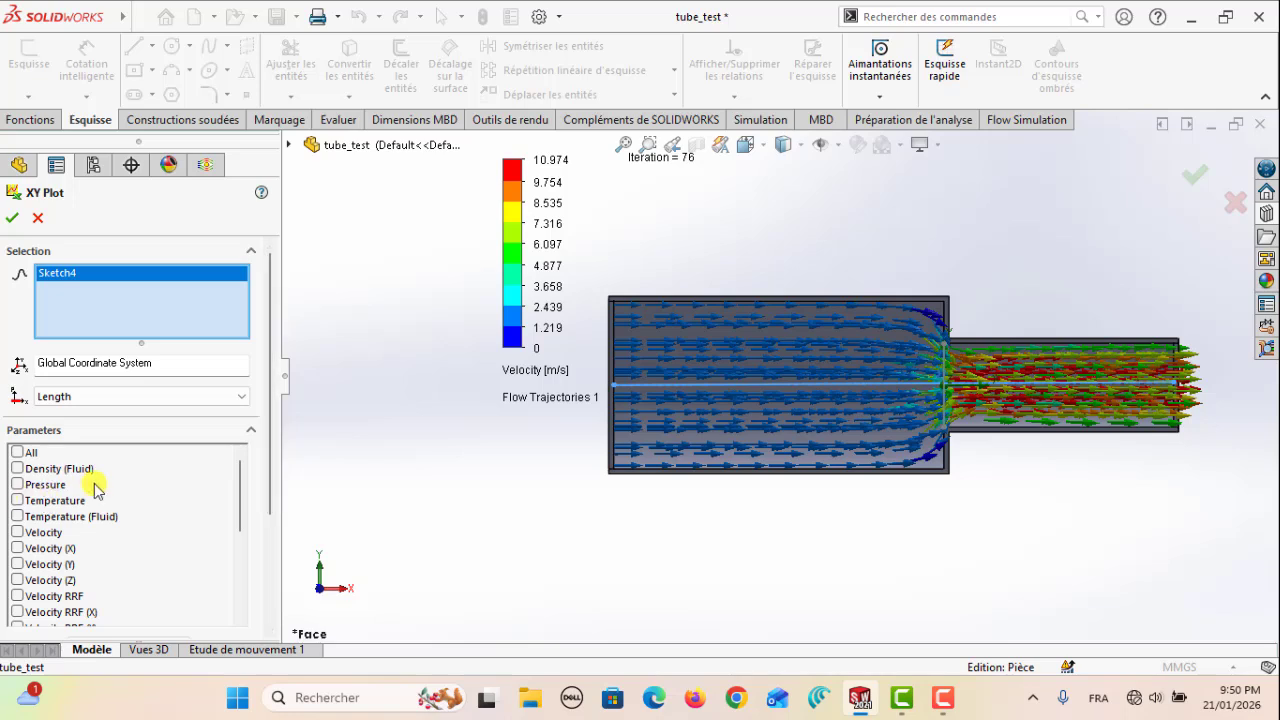
click(17, 485)
scroll(272, 485, down, 1)
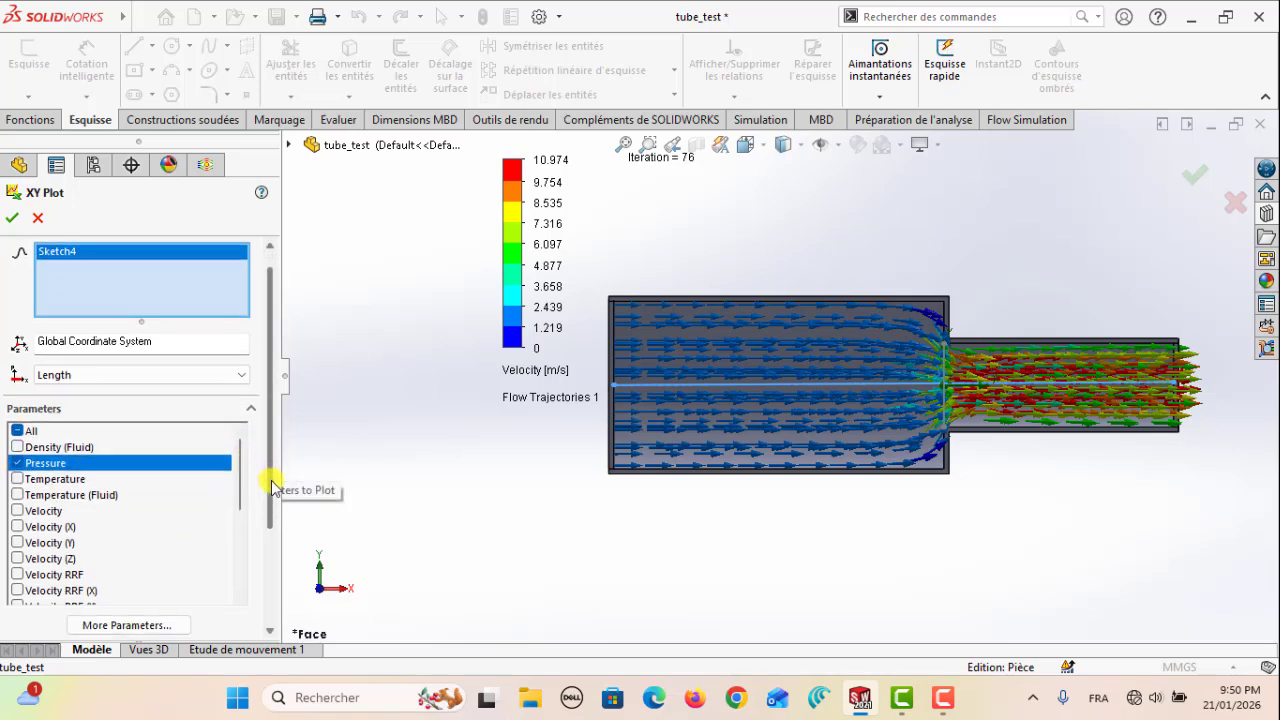
click(12, 218)
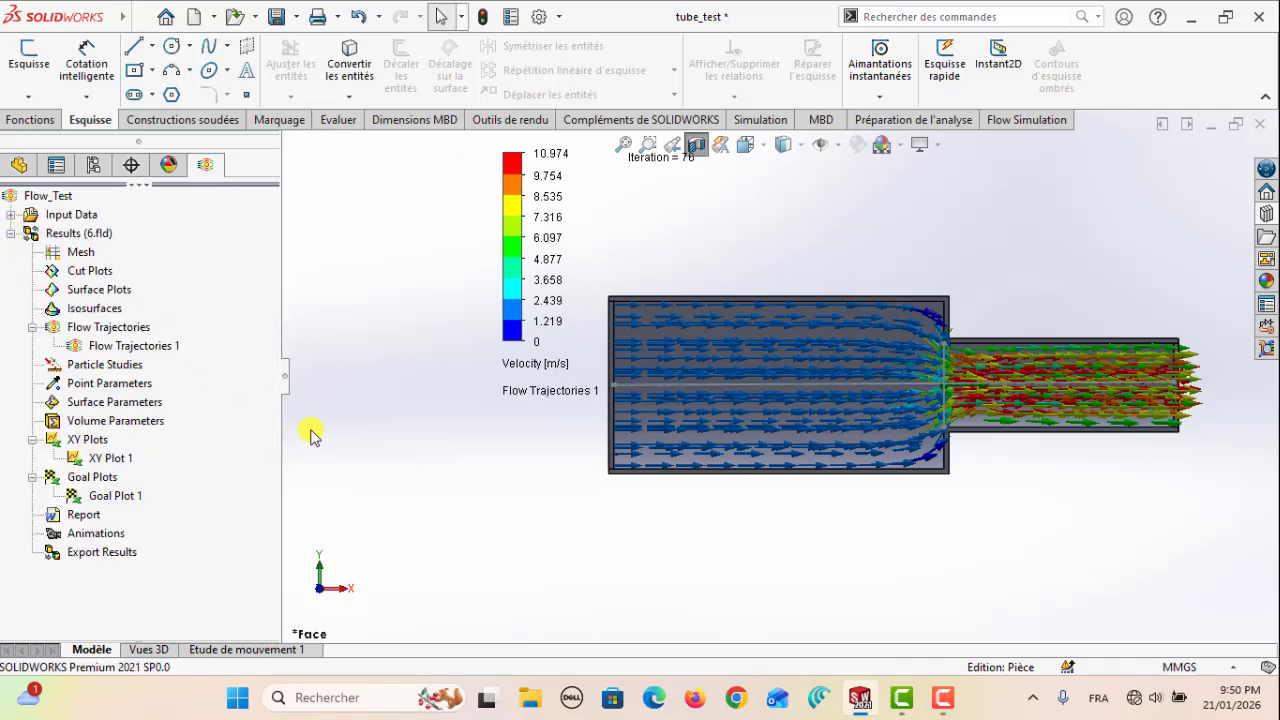
Show the pressure chart of XY Plot 1 and place it beneath the tube
click(92, 458)
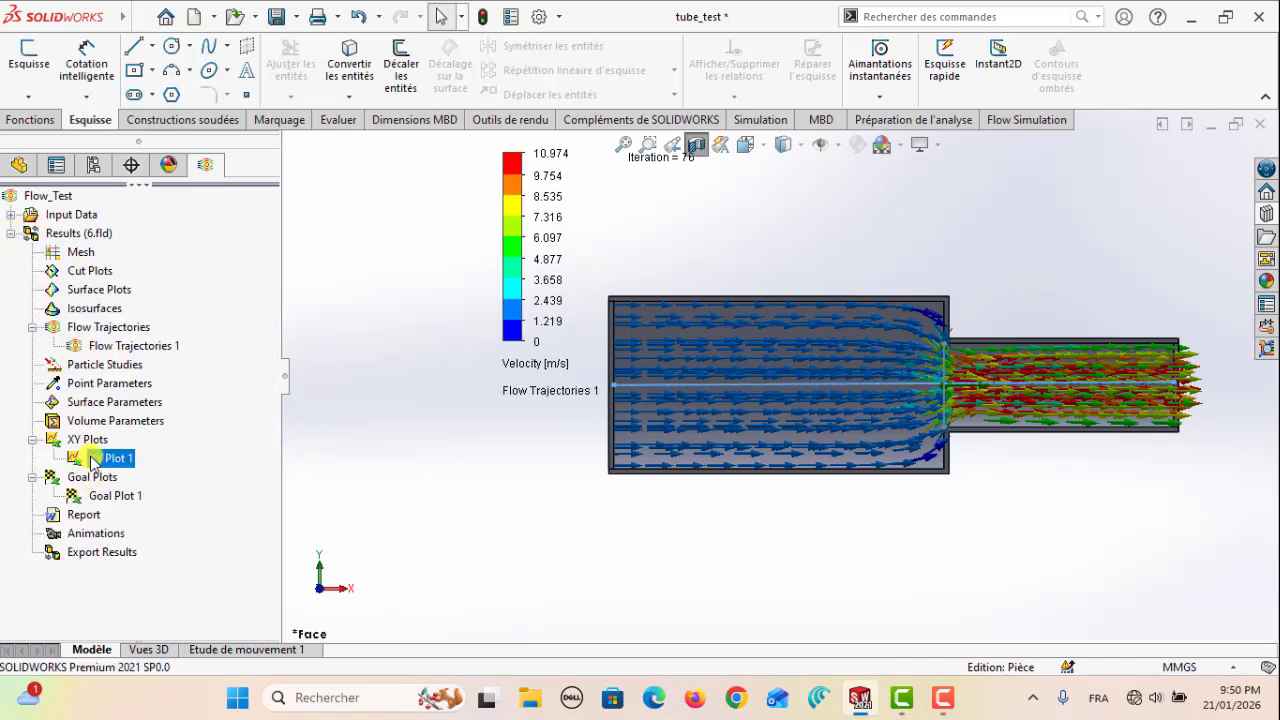
right_click(97, 458)
click(143, 503)
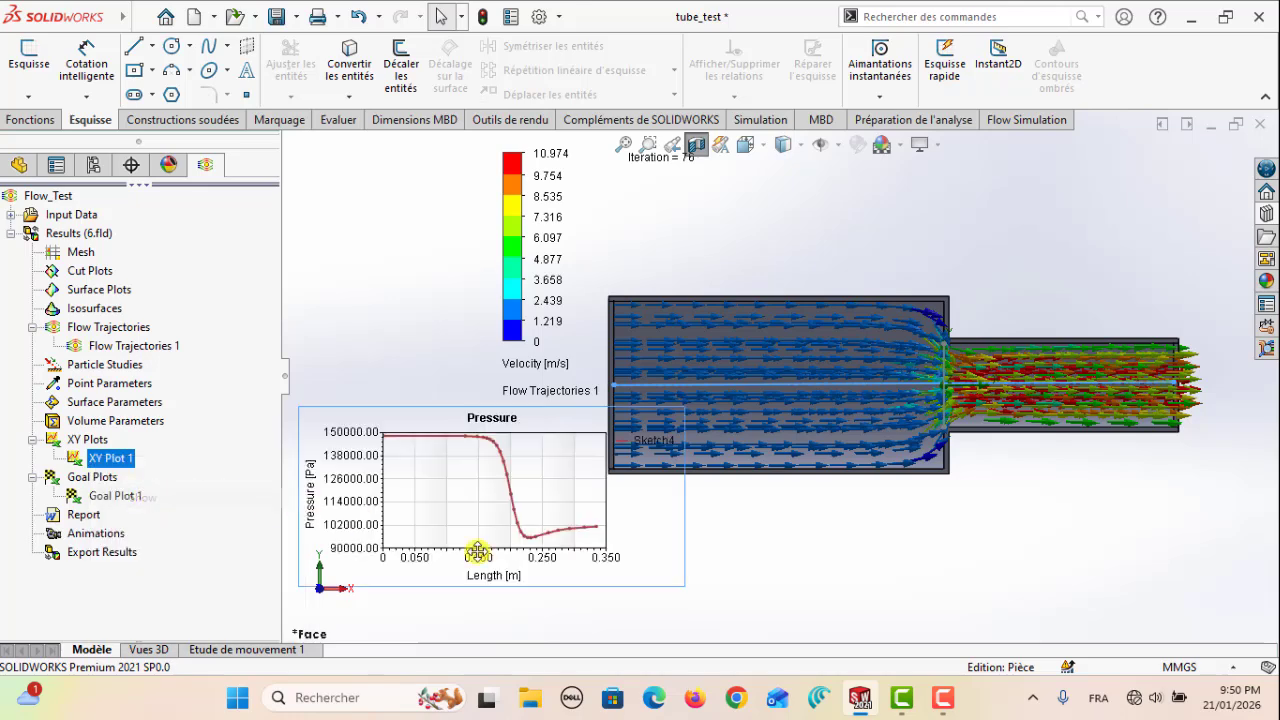
scroll(1003, 430, up, 4)
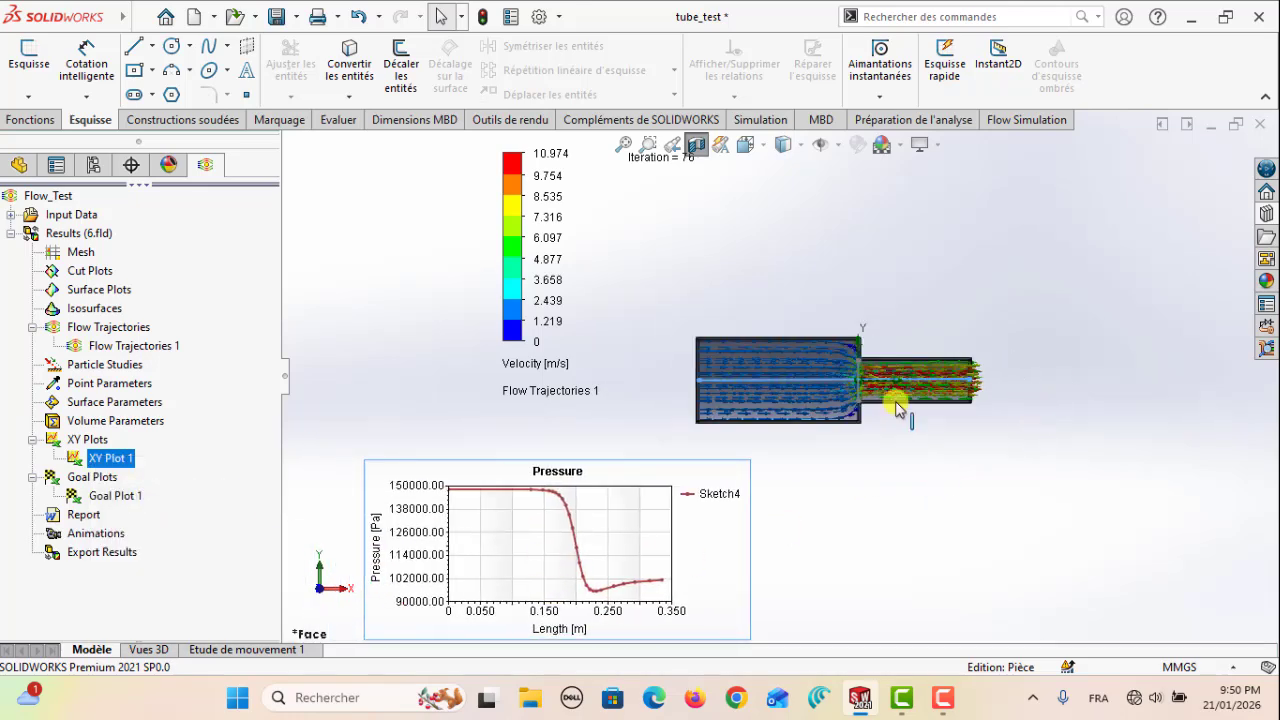
scroll(694, 434, down, 3)
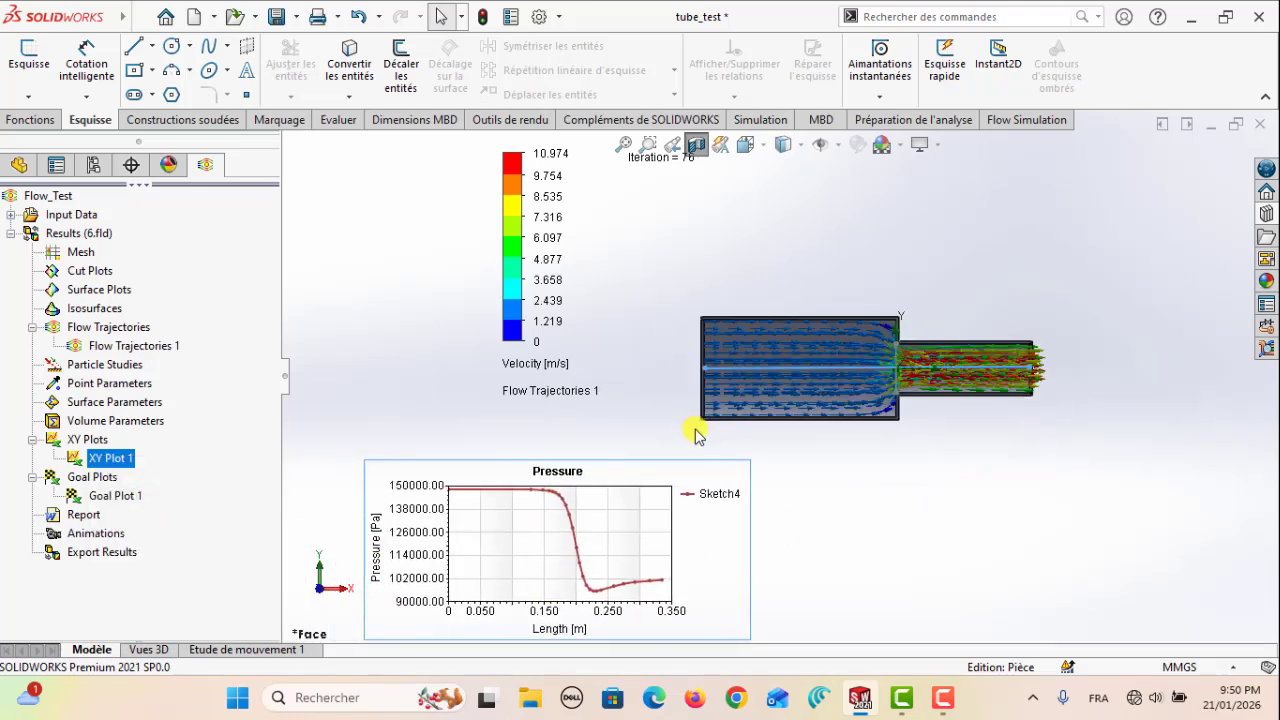
Move the Flow Trajectories velocity legend away from the tube and adjust the pressure chart's position beneath the model
click(547, 216)
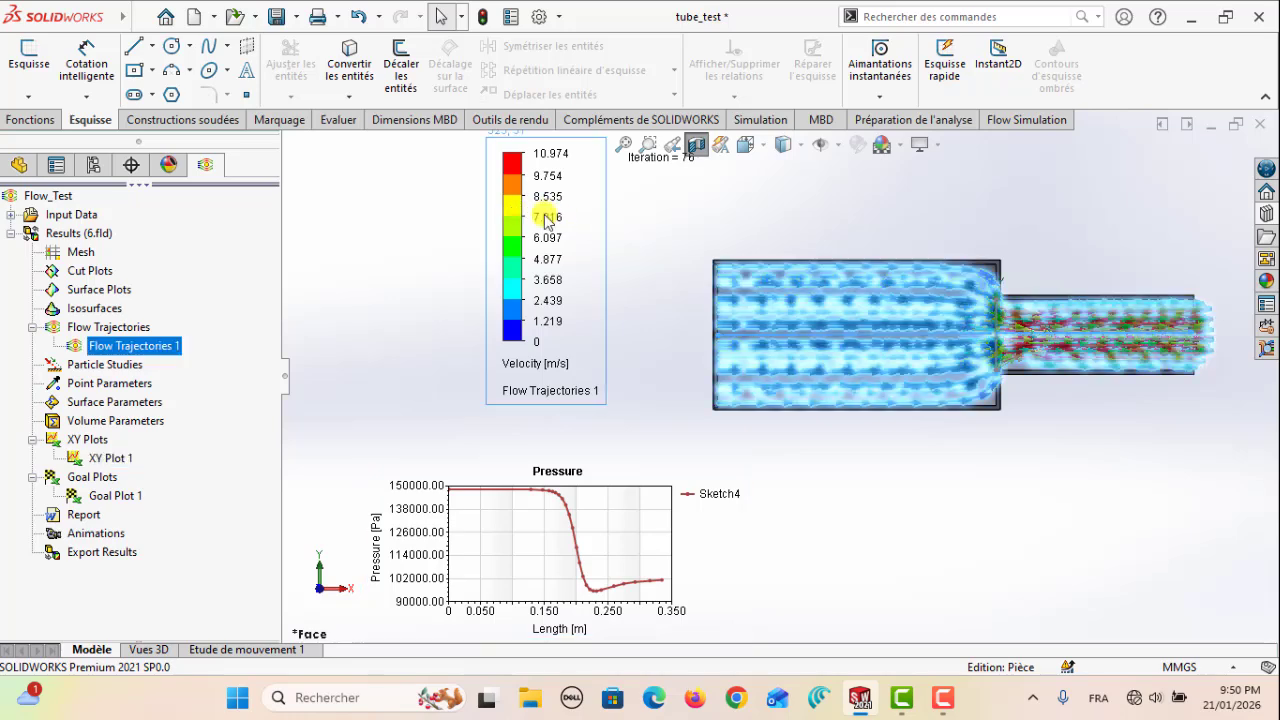
mouse_move(485, 204)
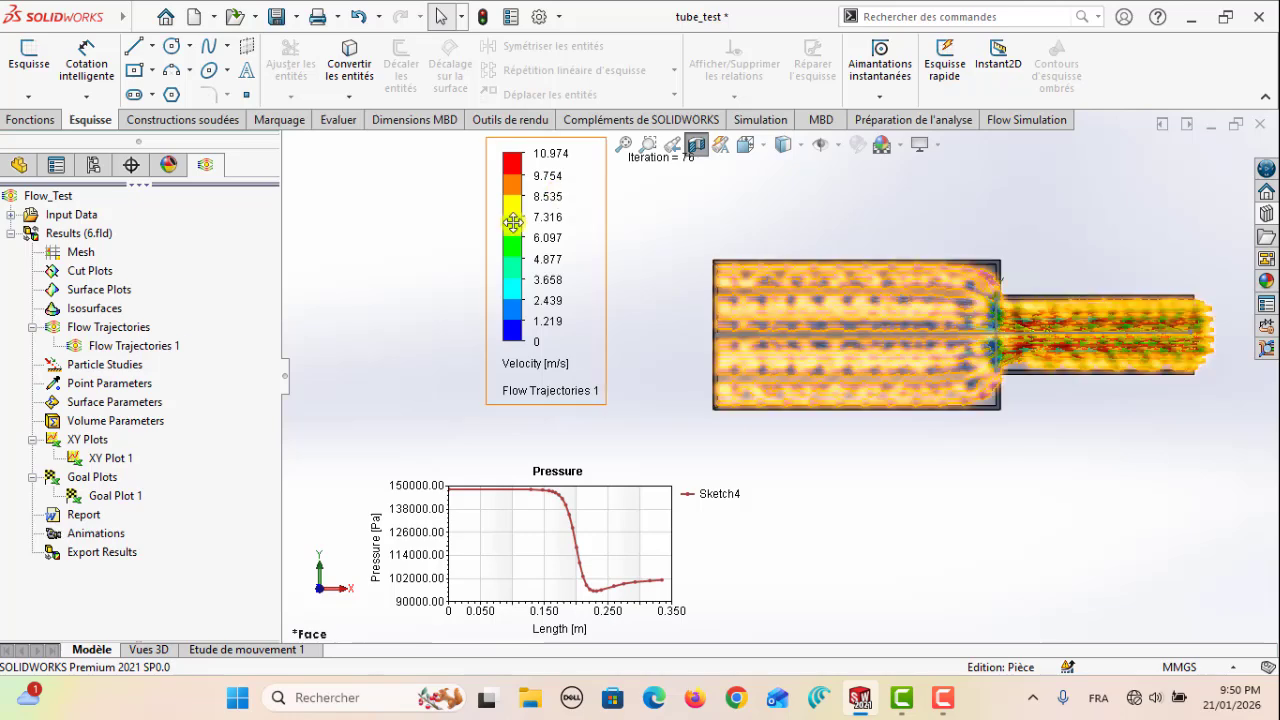
drag(507, 222, 324, 228)
scroll(773, 370, up, 2)
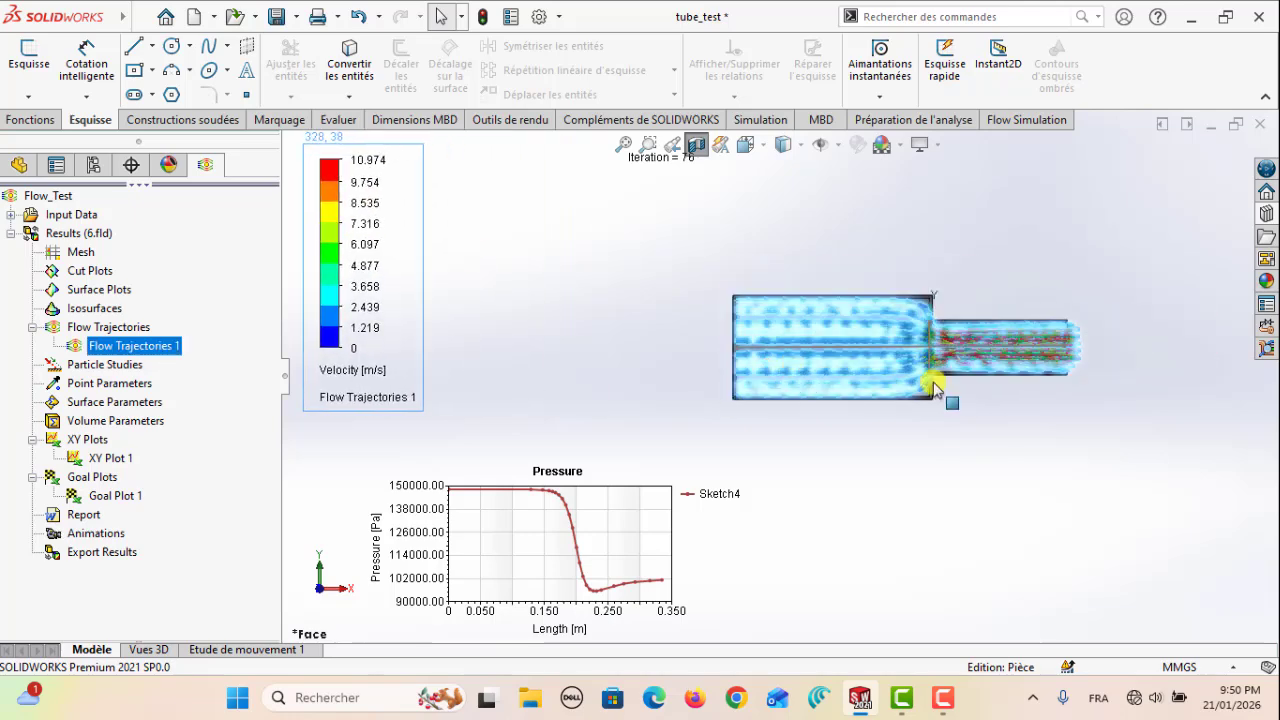
scroll(992, 432, down, 3)
scroll(960, 425, up, 2)
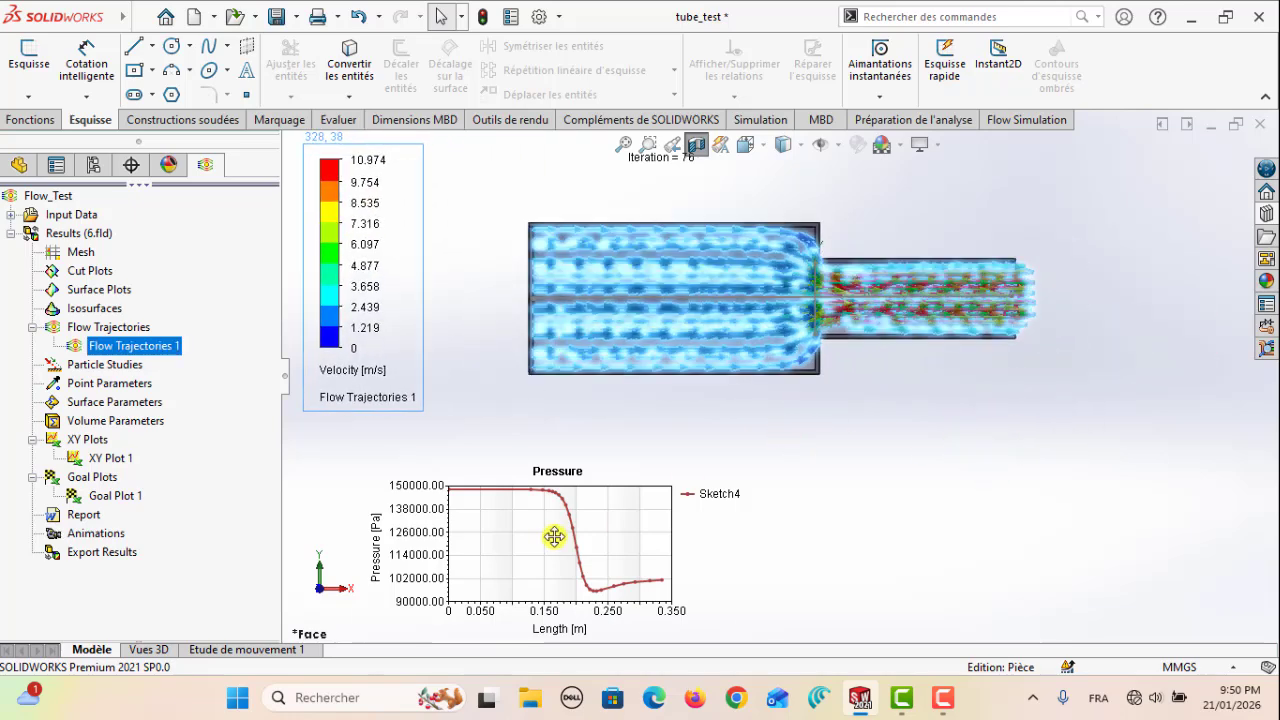
drag(554, 537, 572, 512)
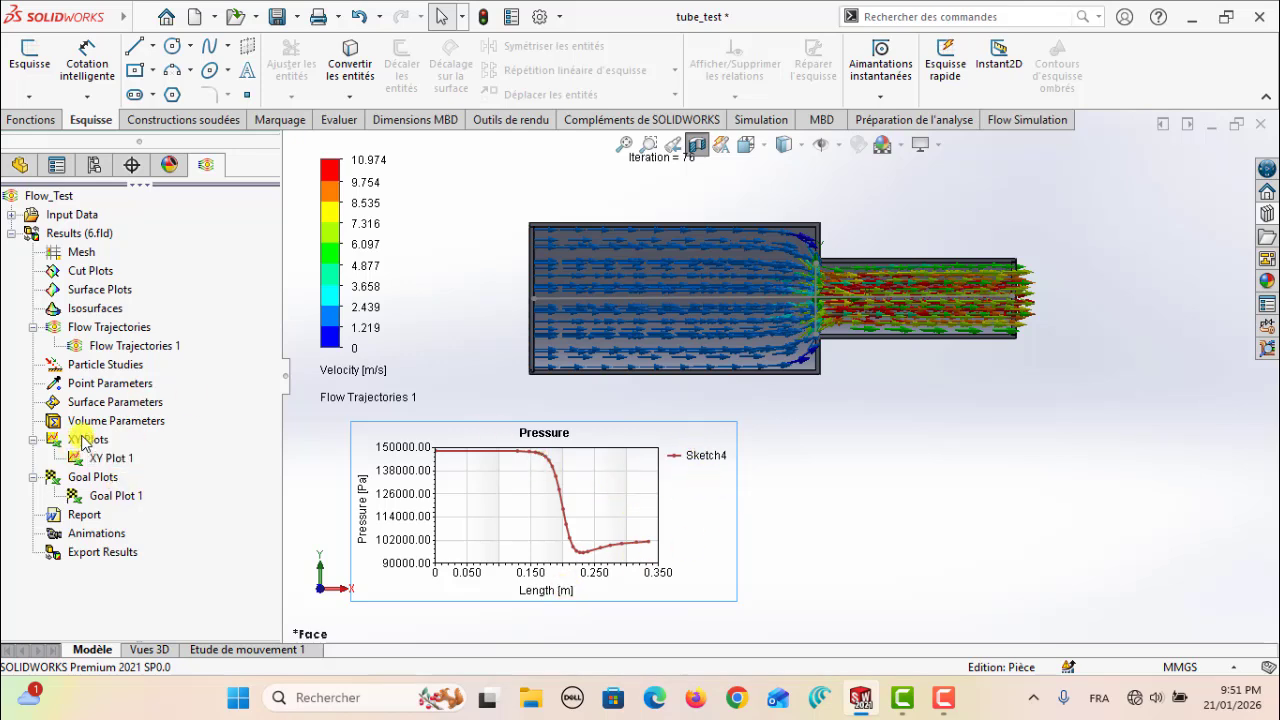
Create an XY plot of Velocity over Length along the axis line Sketch4
right_click(84, 443)
click(150, 450)
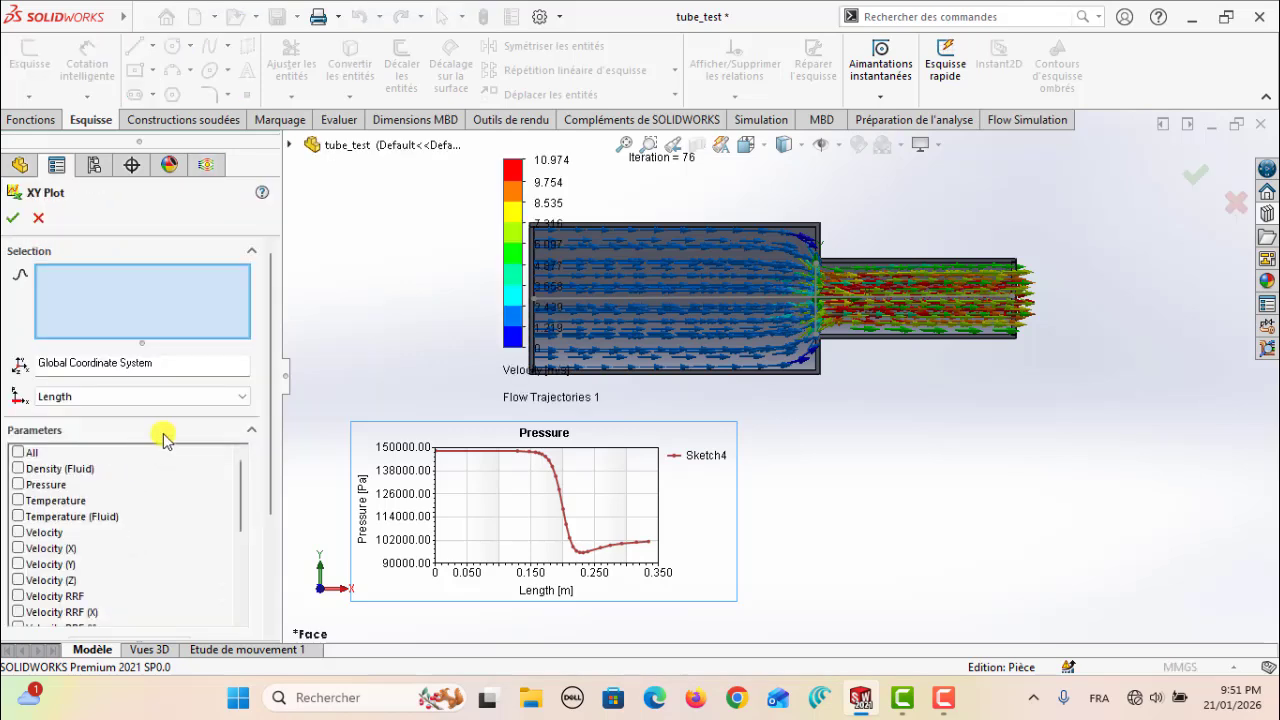
click(667, 300)
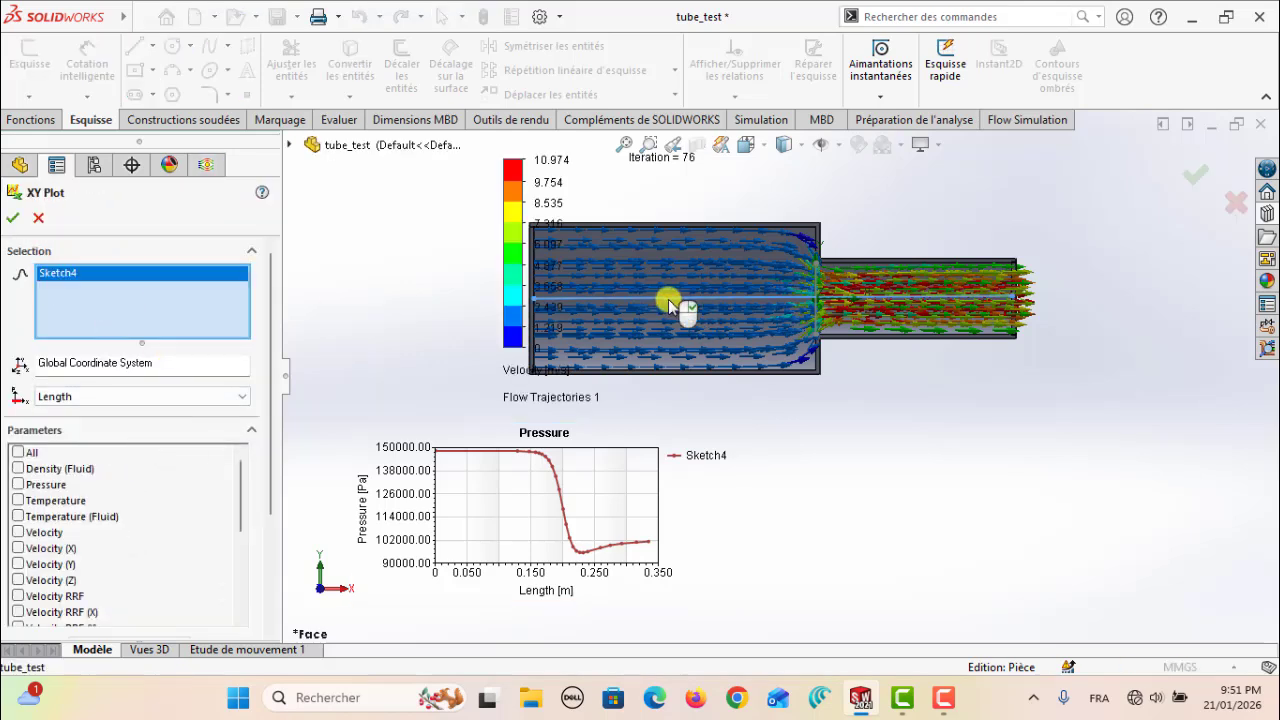
click(18, 533)
drag(268, 468, 268, 575)
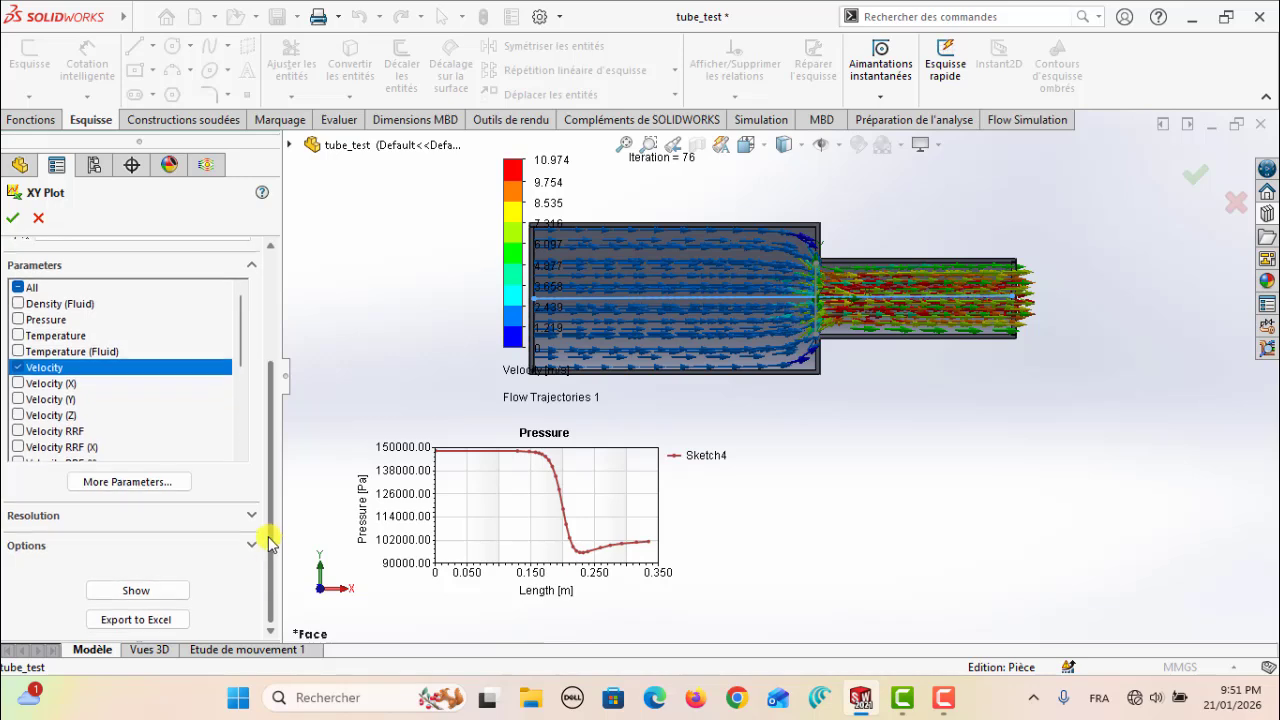
click(13, 220)
Show the velocity chart of XY Plot 2 and place it beside the pressure chart beneath the tube
right_click(101, 477)
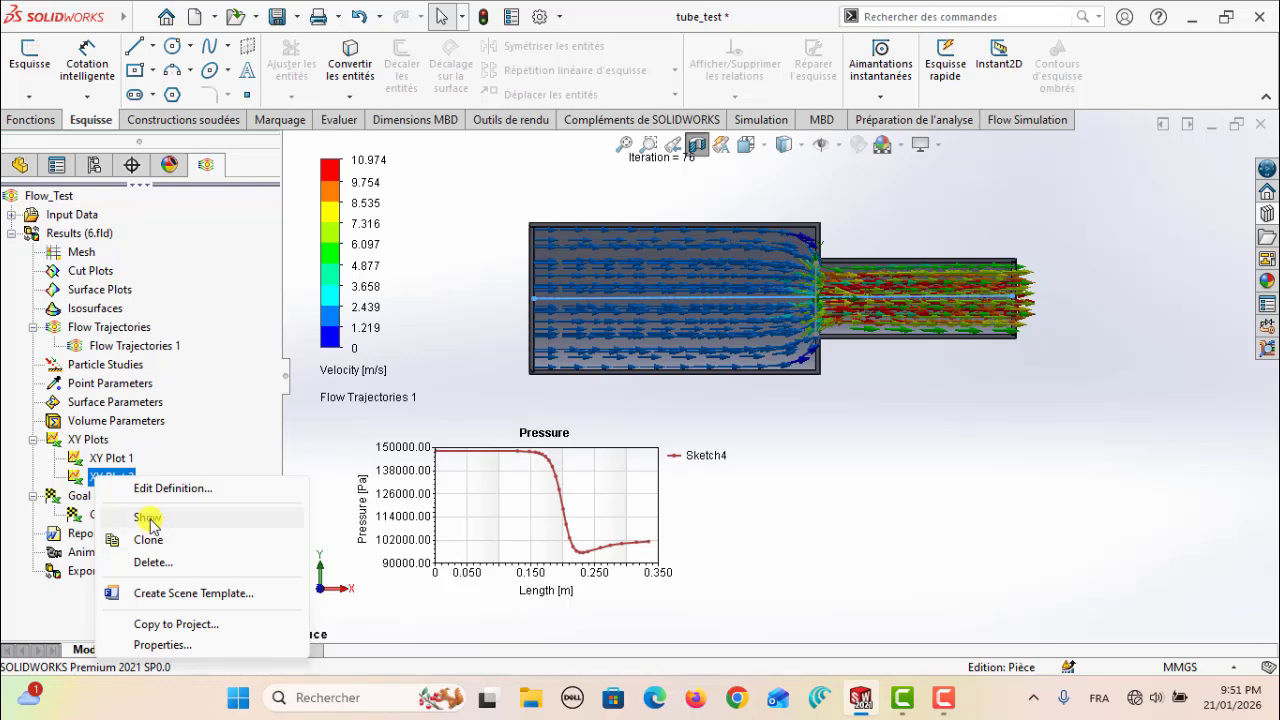
click(147, 519)
drag(537, 229, 880, 481)
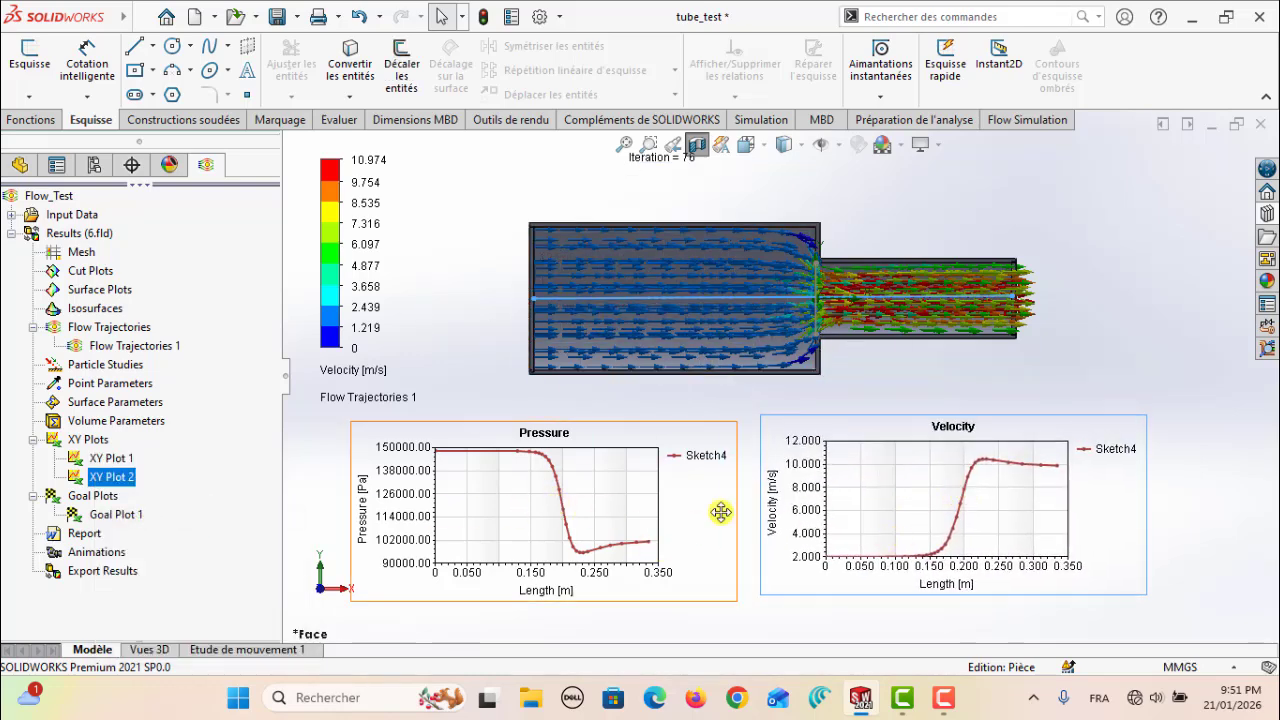
drag(963, 491, 962, 498)
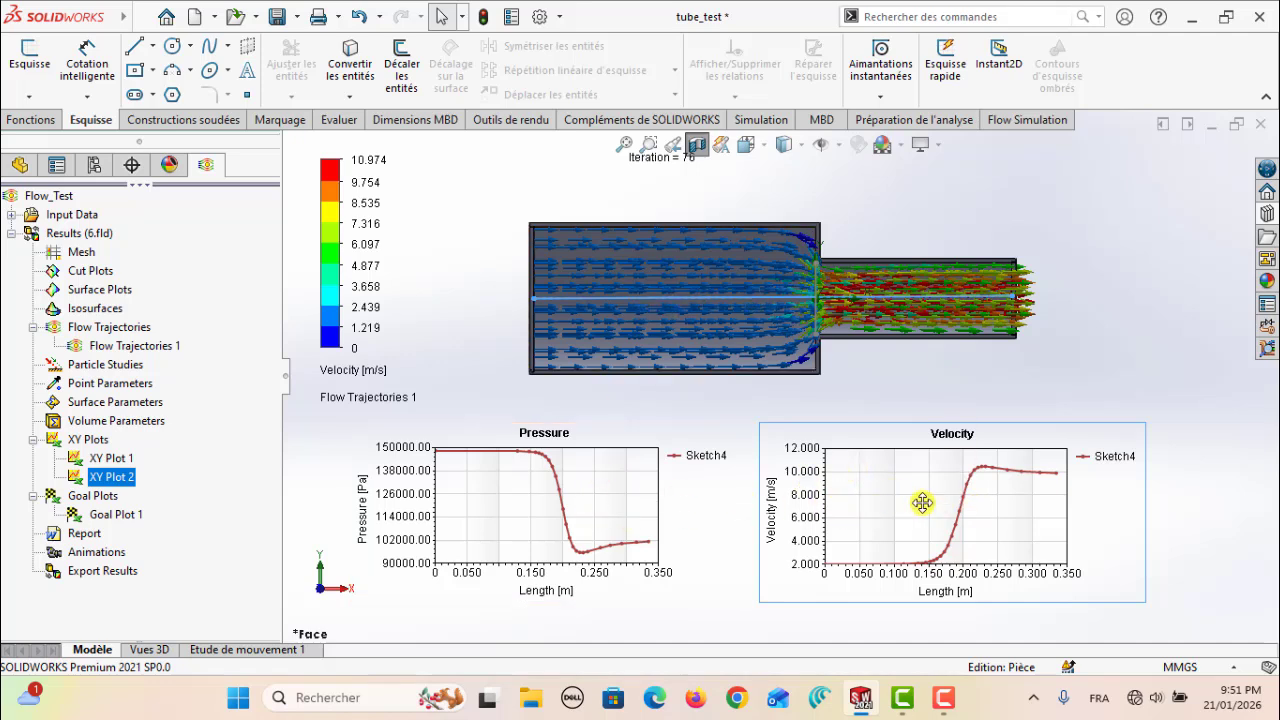
drag(922, 503, 904, 498)
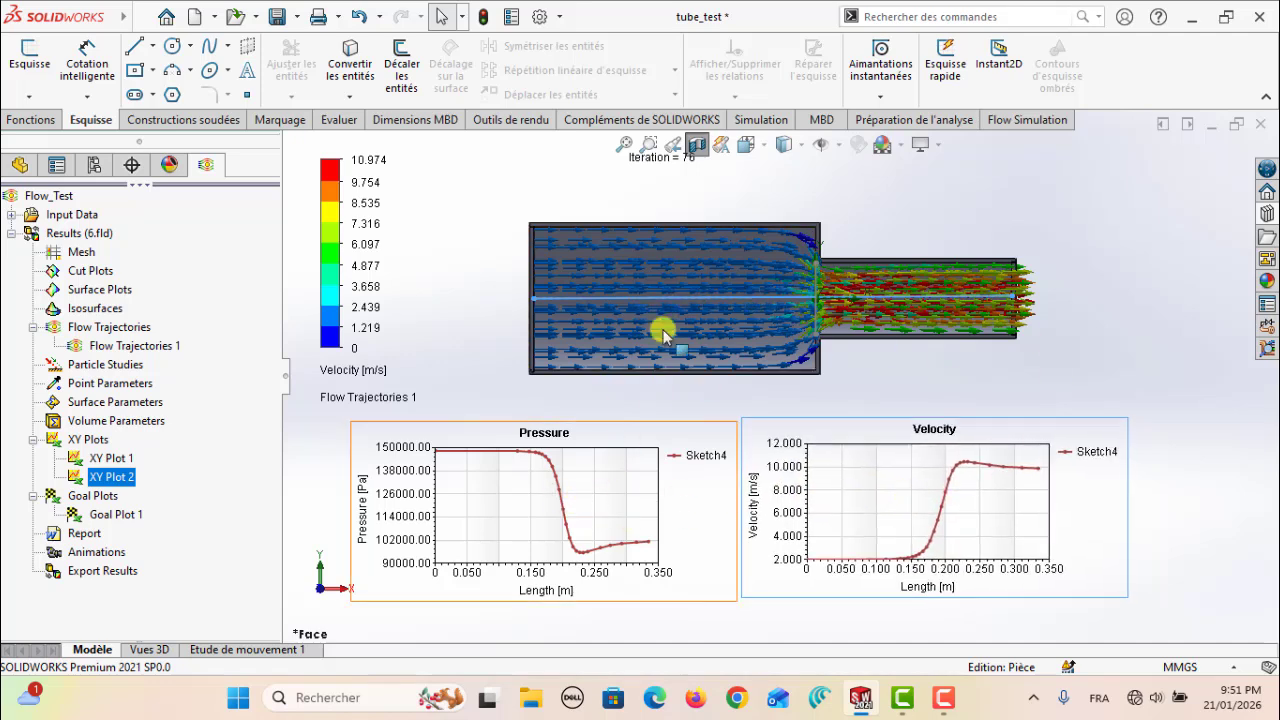
click(1129, 326)
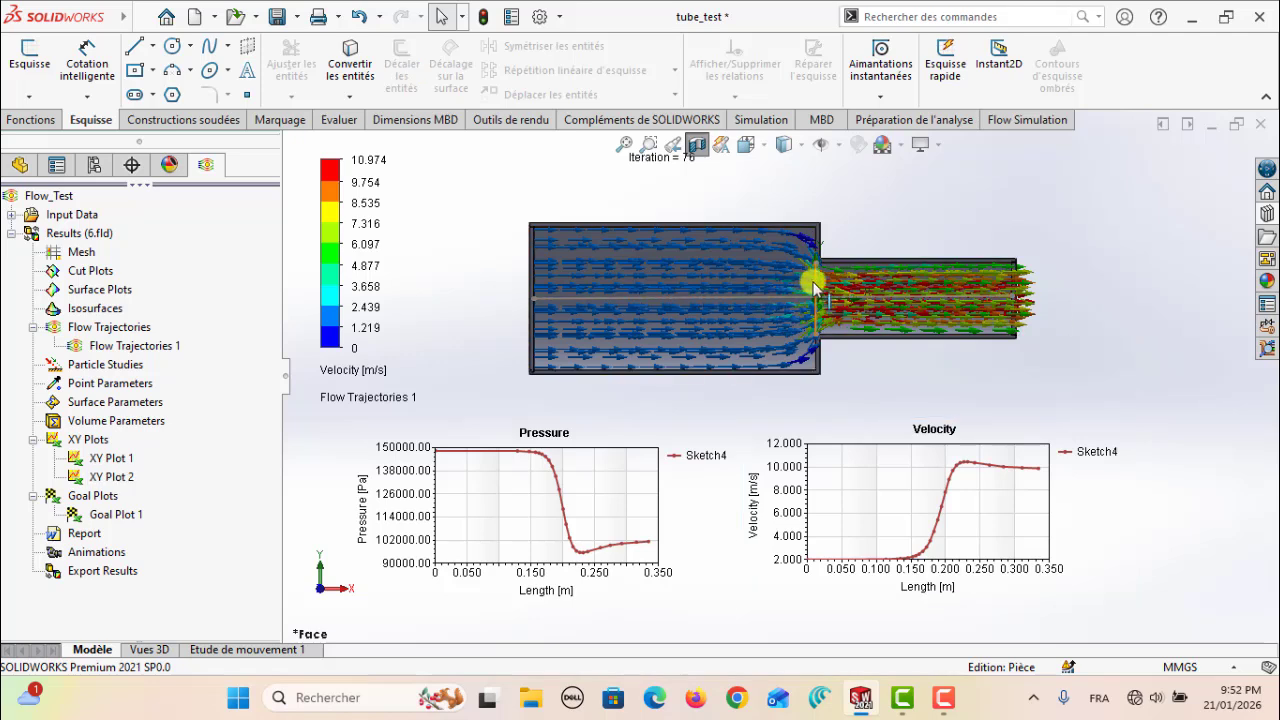
Create an XY plot of Pressure over Length along Sketch5, the vertical line at the diameter step
right_click(80, 443)
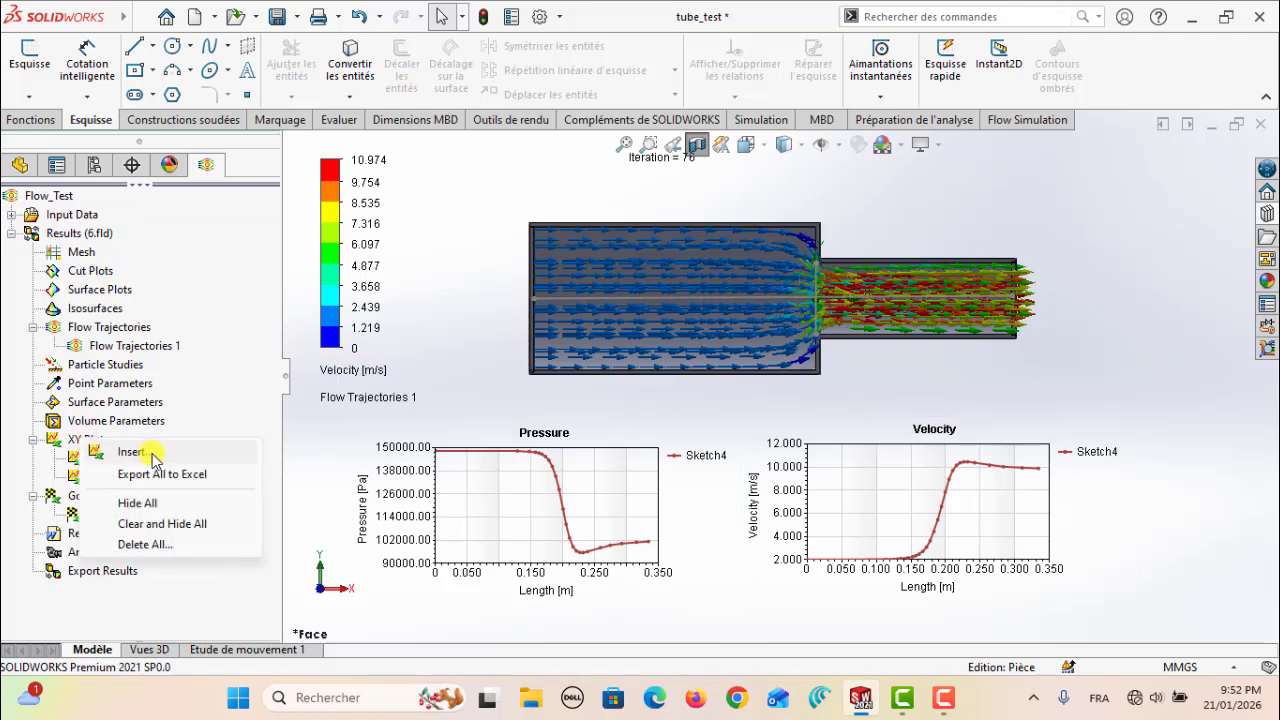
click(137, 453)
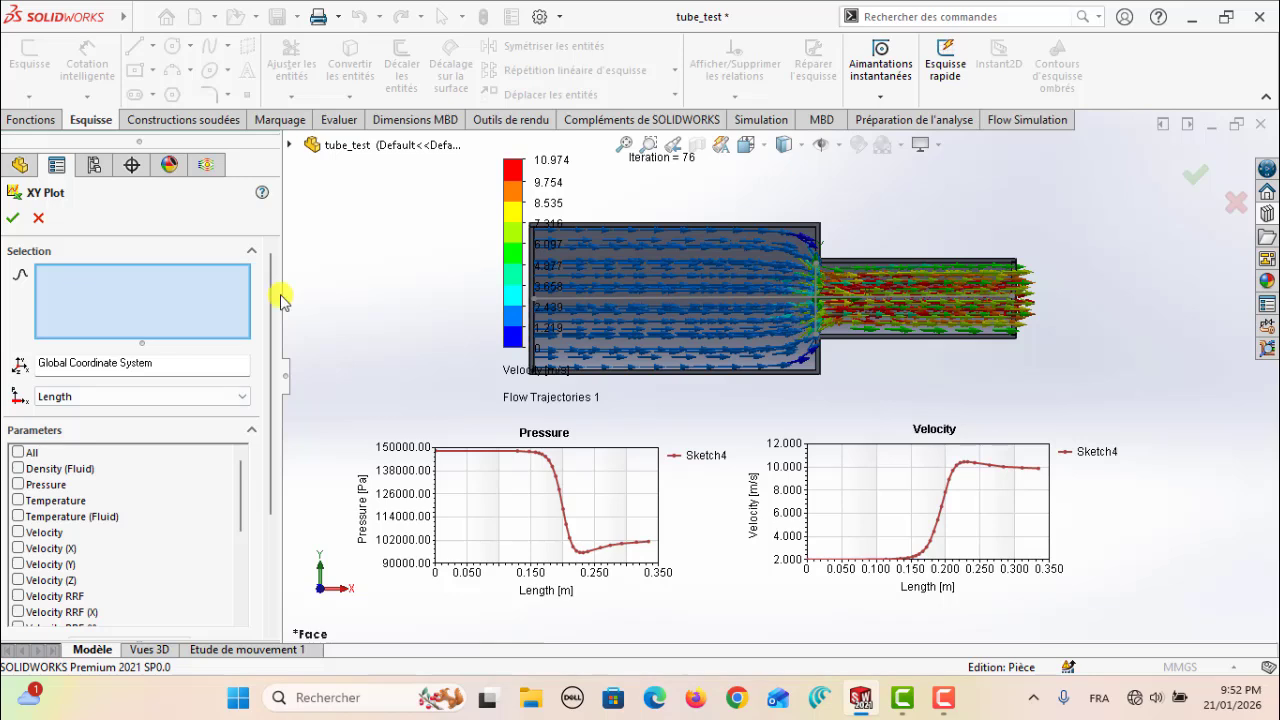
click(815, 284)
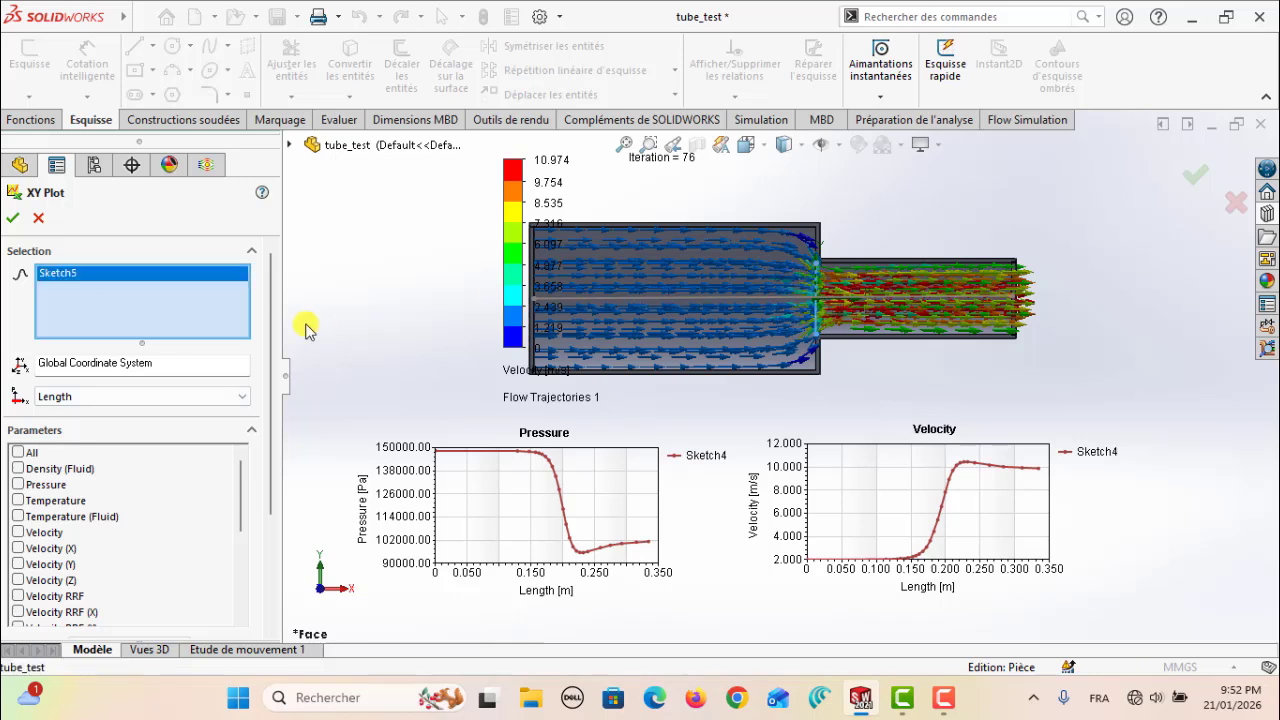
click(25, 486)
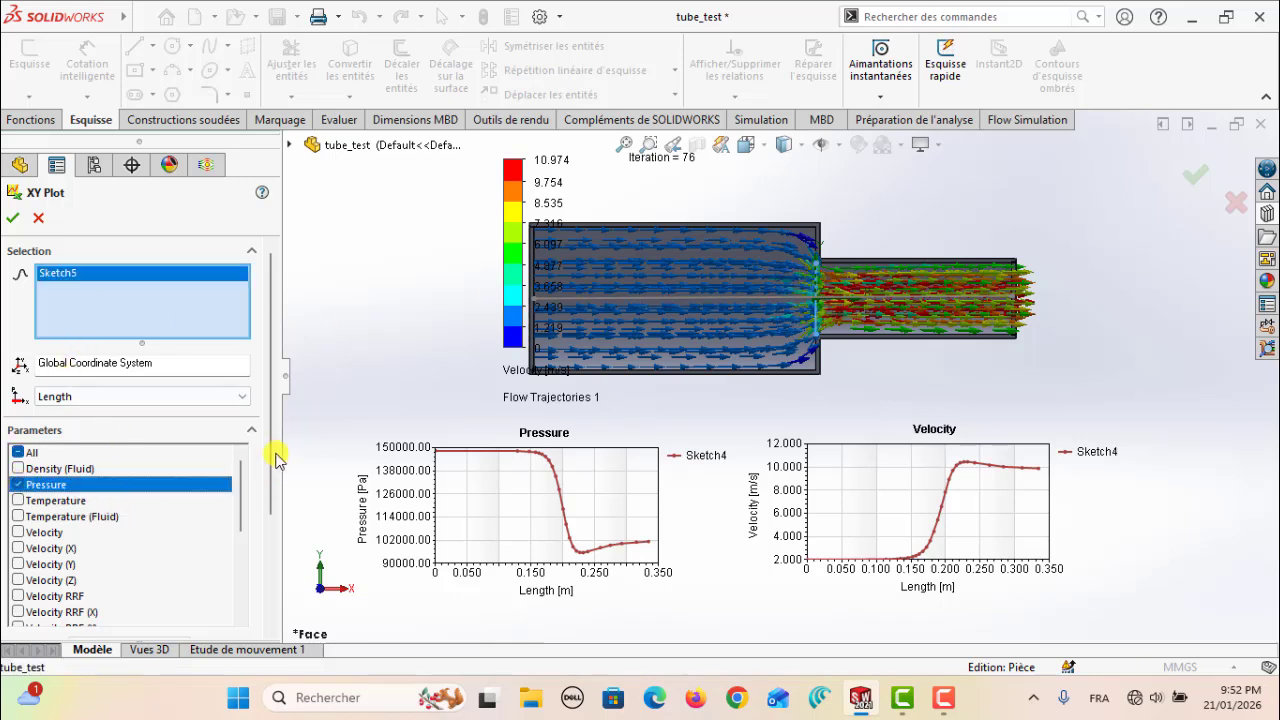
drag(272, 457, 287, 580)
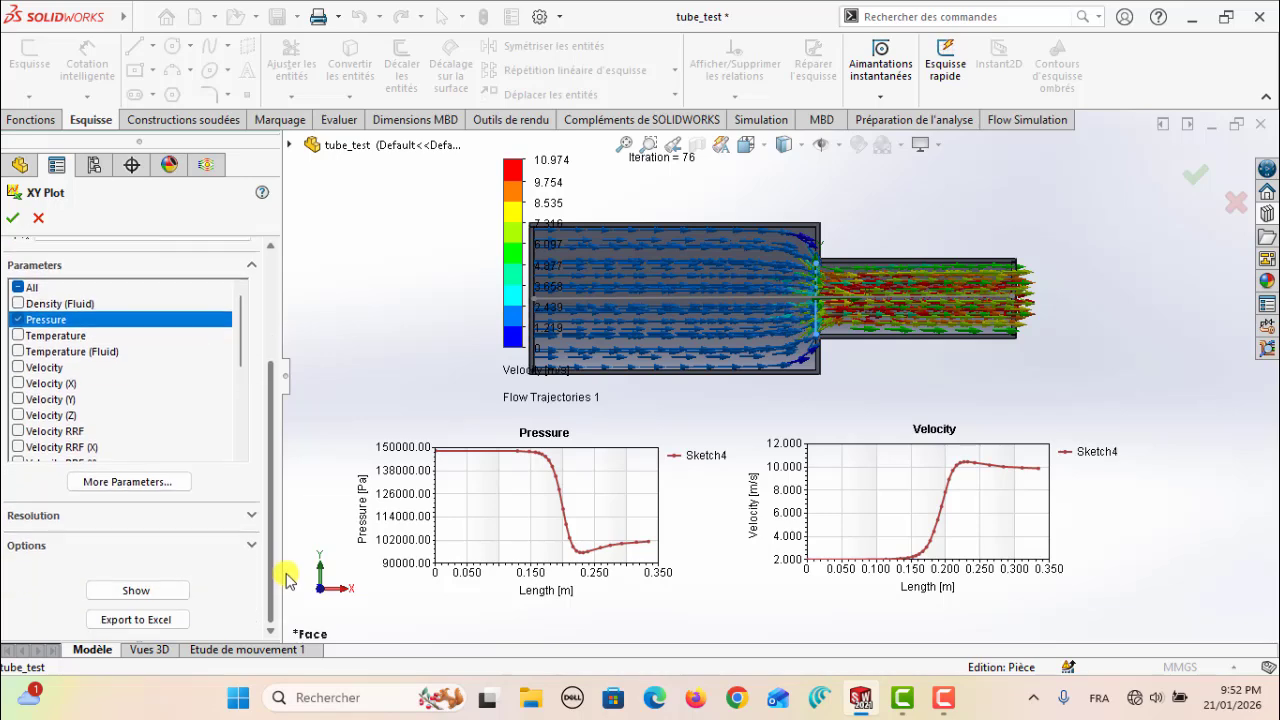
click(12, 218)
Hide the pressure and velocity charts of XY Plot 1 and XY Plot 2
drag(500, 500, 522, 463)
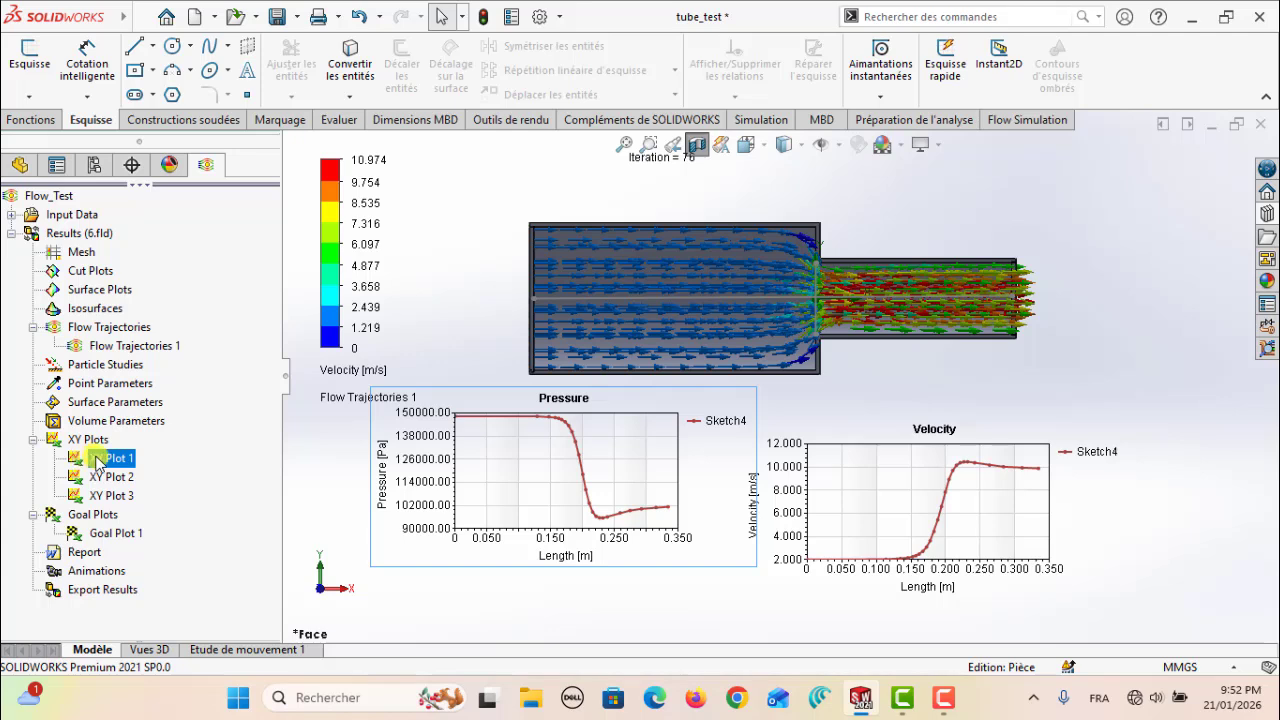
right_click(98, 462)
click(149, 494)
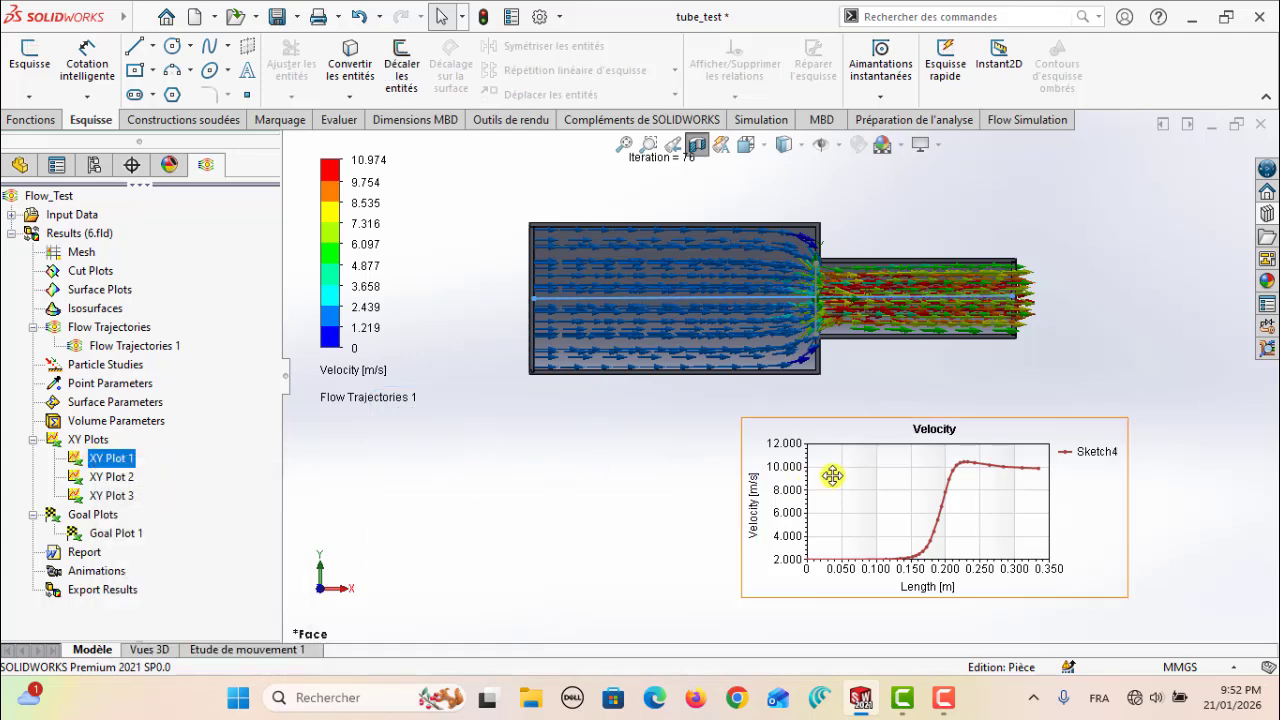
double_click(97, 478)
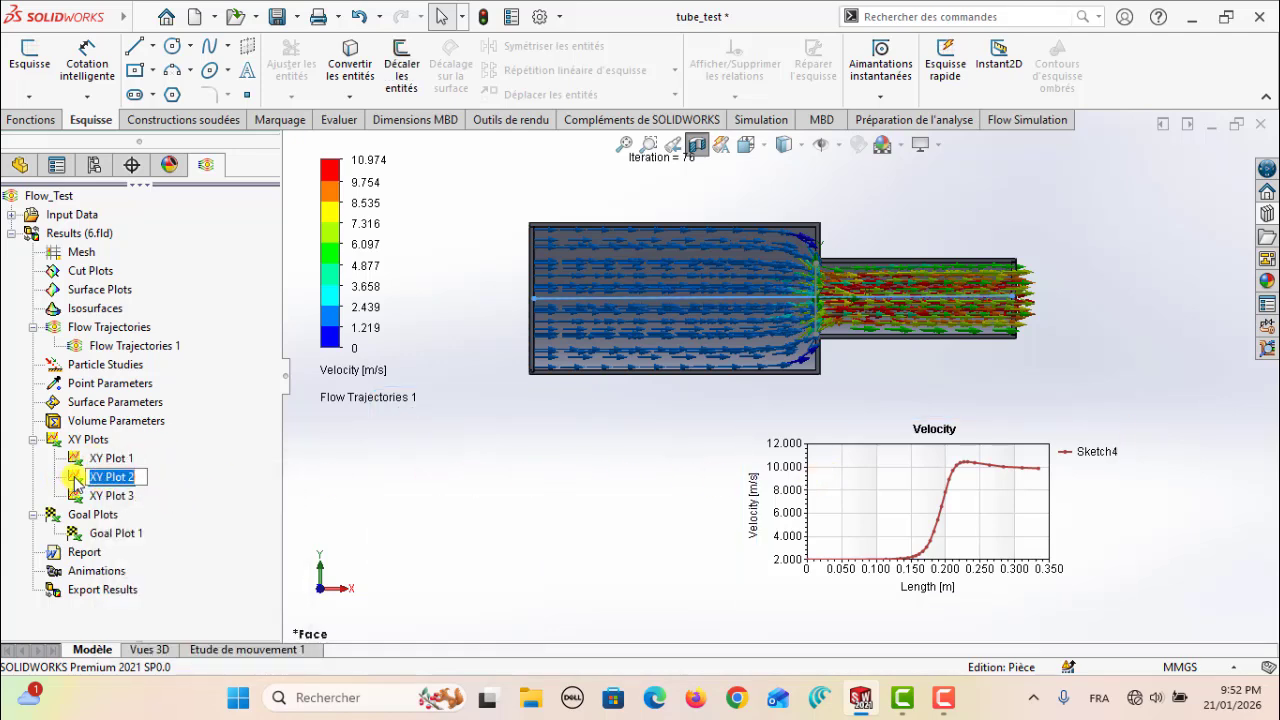
right_click(98, 478)
click(123, 313)
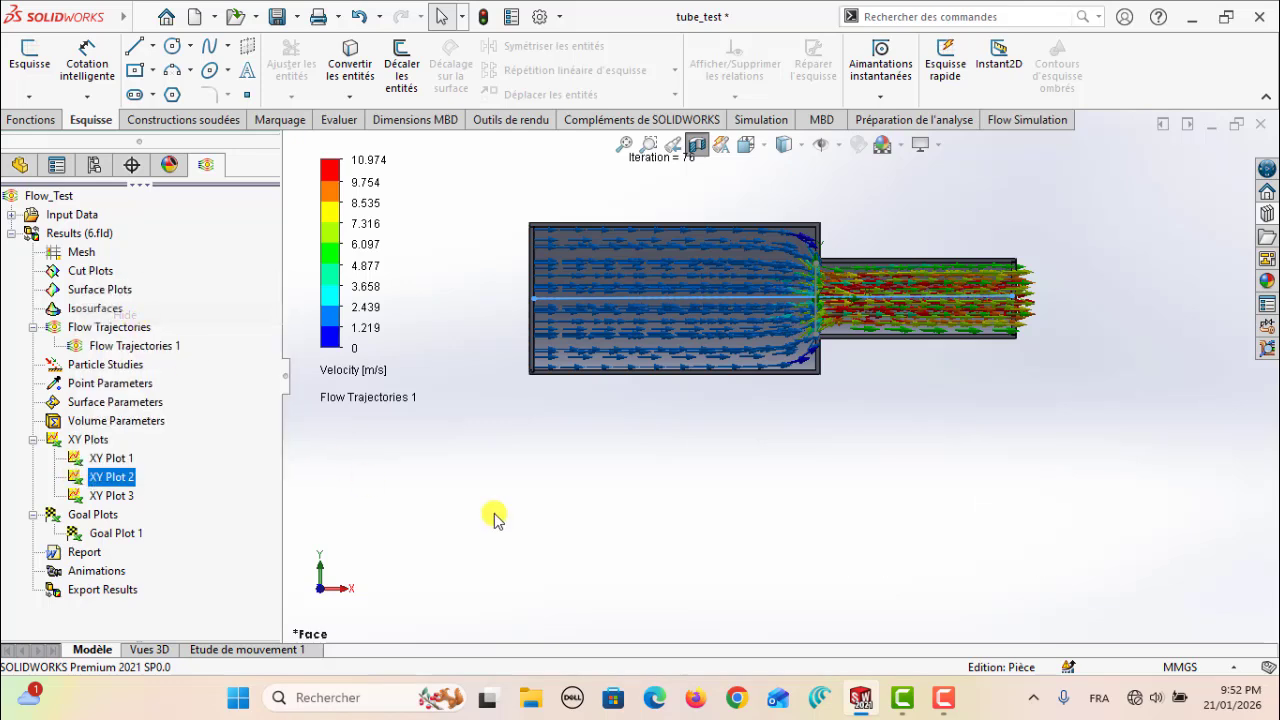
Show the Sketch5 pressure chart of XY Plot 3 and place it beneath the tube
right_click(156, 479)
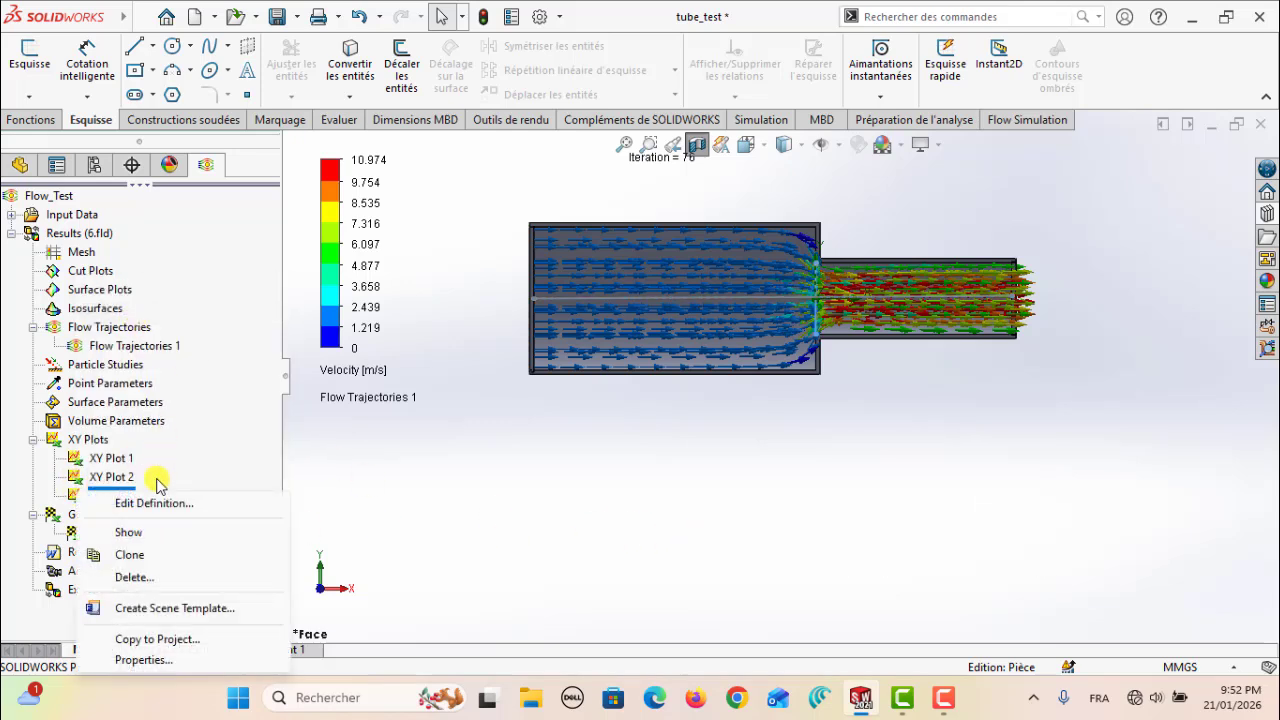
click(128, 532)
drag(556, 222, 518, 471)
click(807, 273)
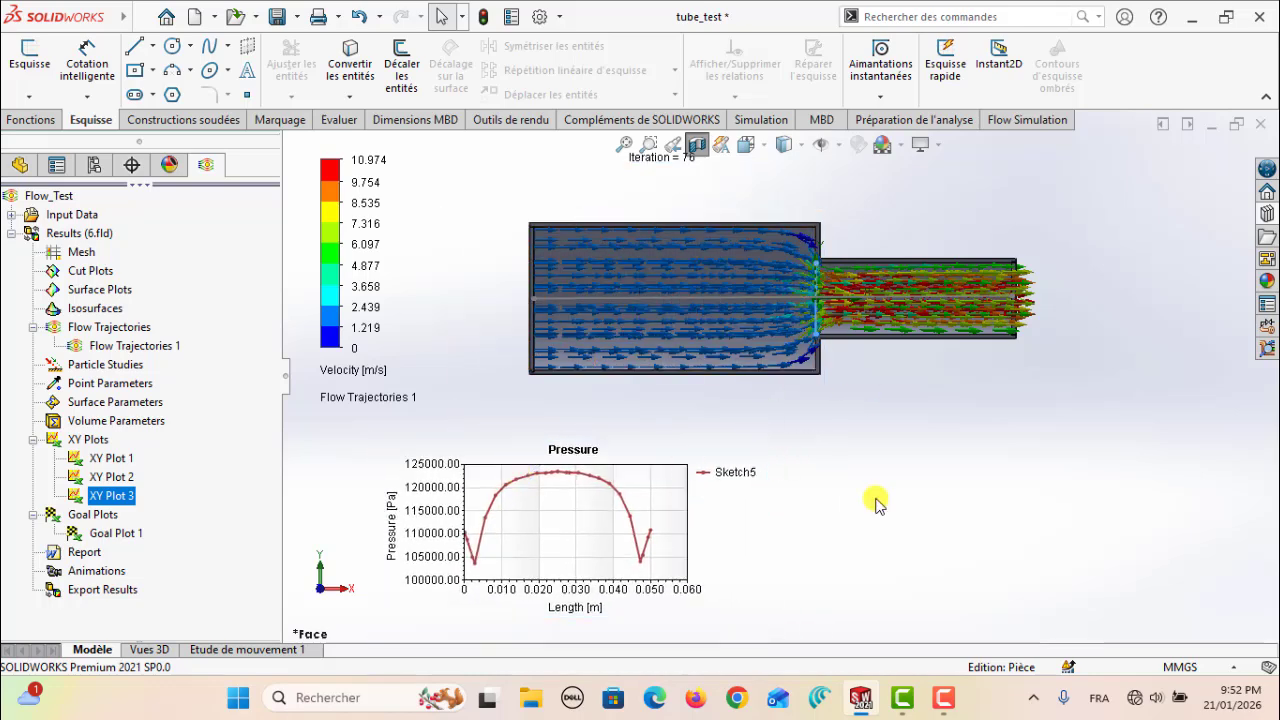
scroll(807, 274, down, 2)
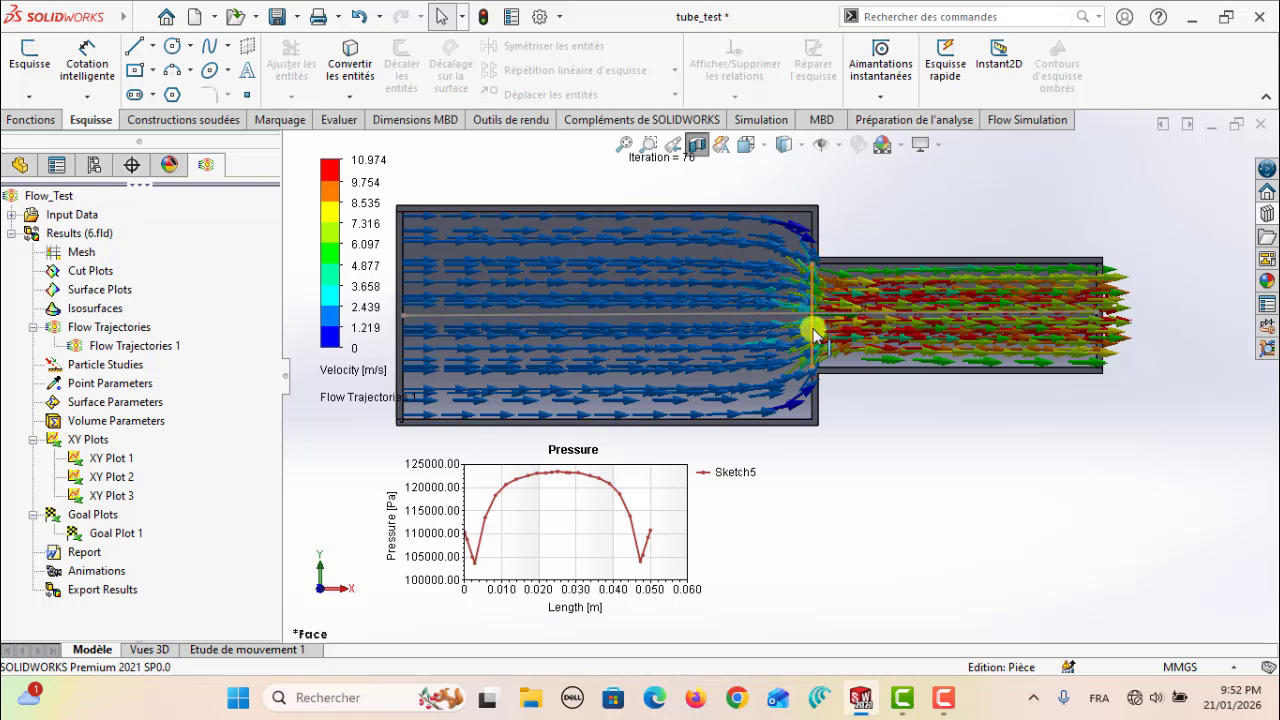
Create an XY plot of Velocity over Length along Sketch5, the vertical line at the diameter step
scroll(860, 400, up, 1)
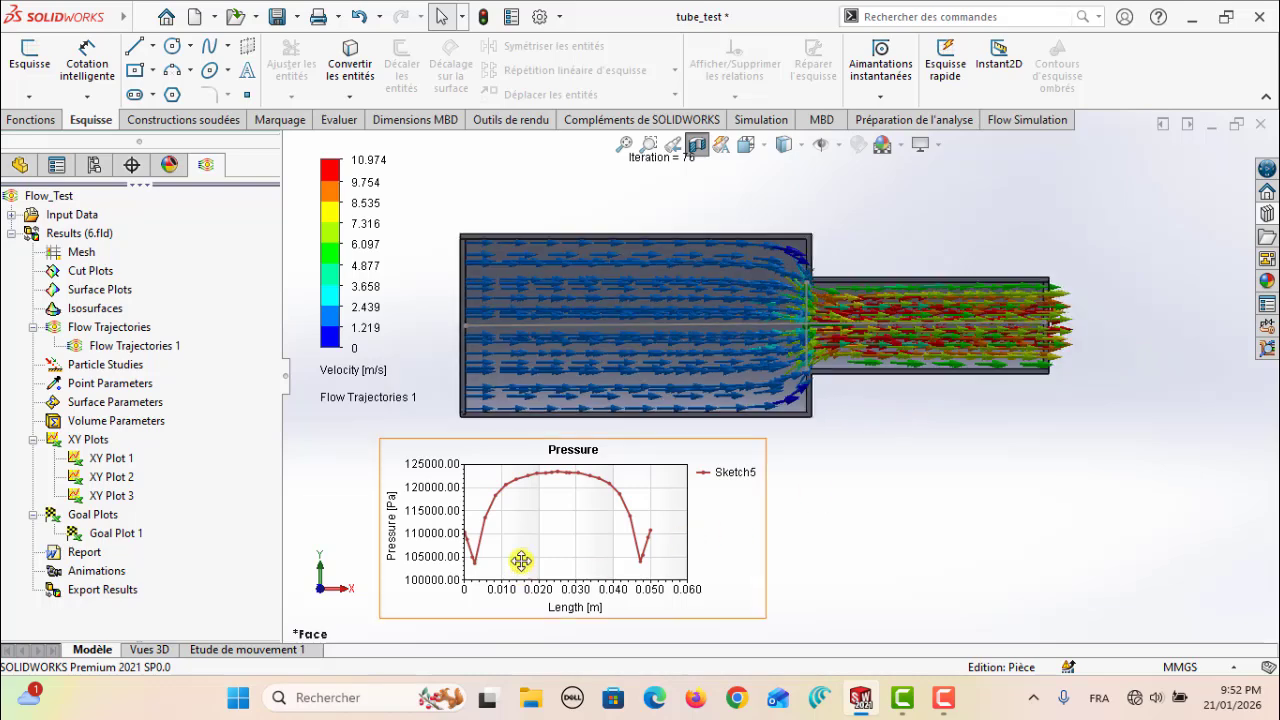
scroll(522, 544, up, 2)
scroll(506, 570, down, 1)
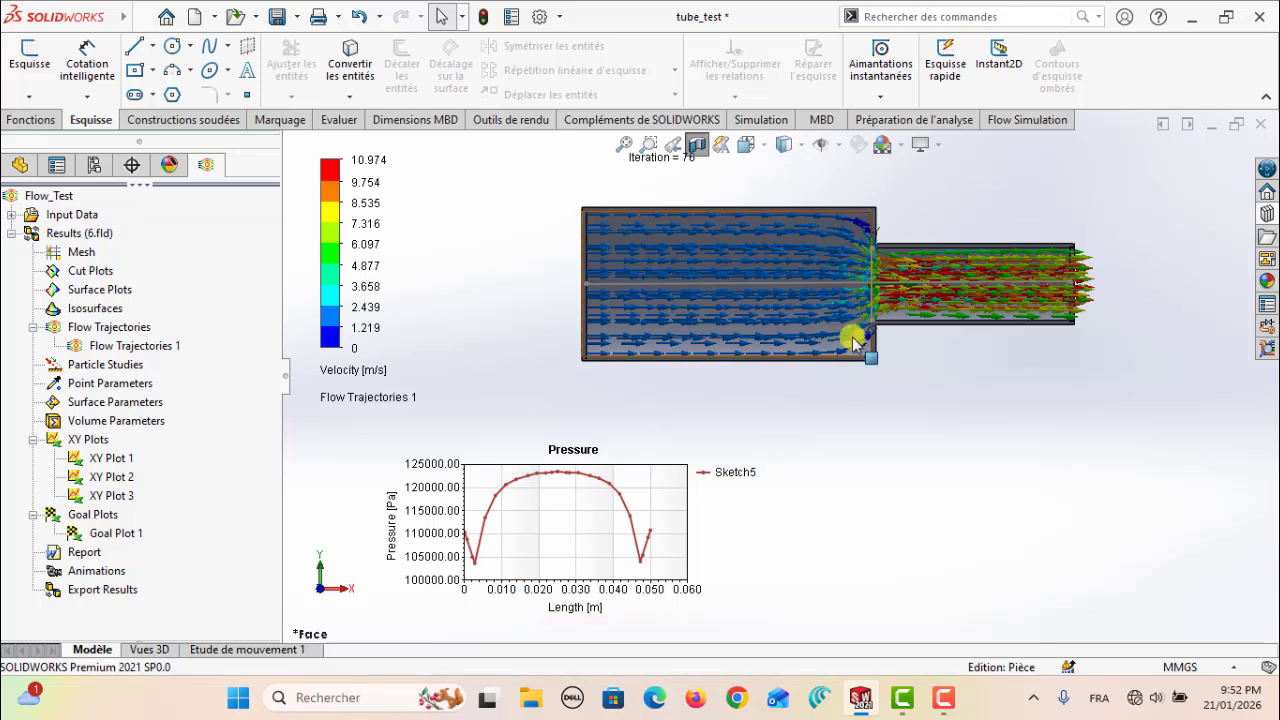
scroll(870, 260, down, 1)
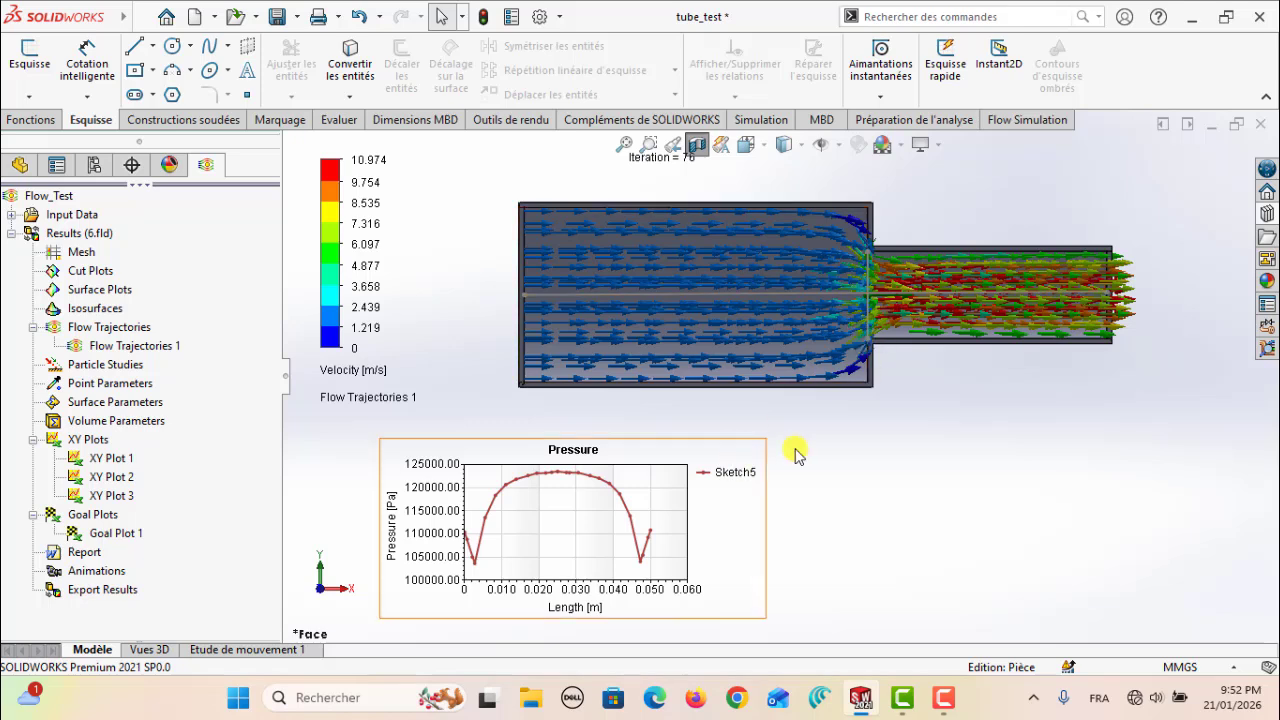
scroll(800, 410, up, 2)
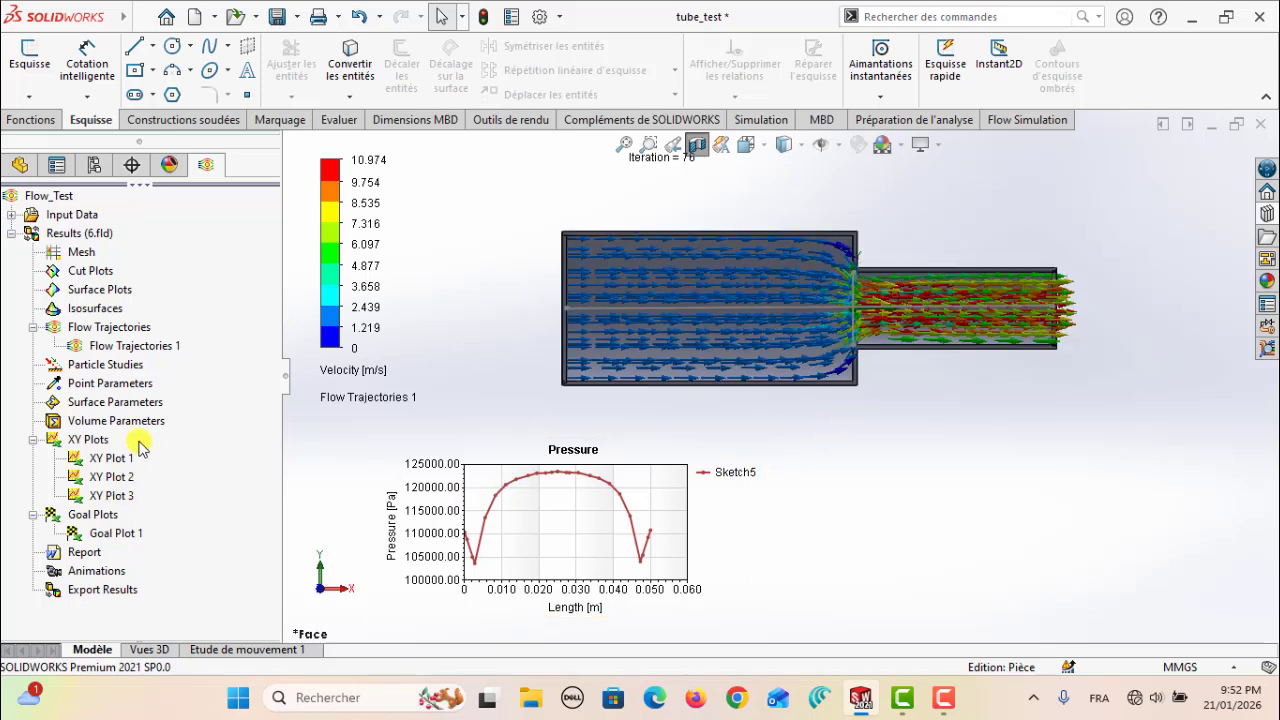
right_click(90, 439)
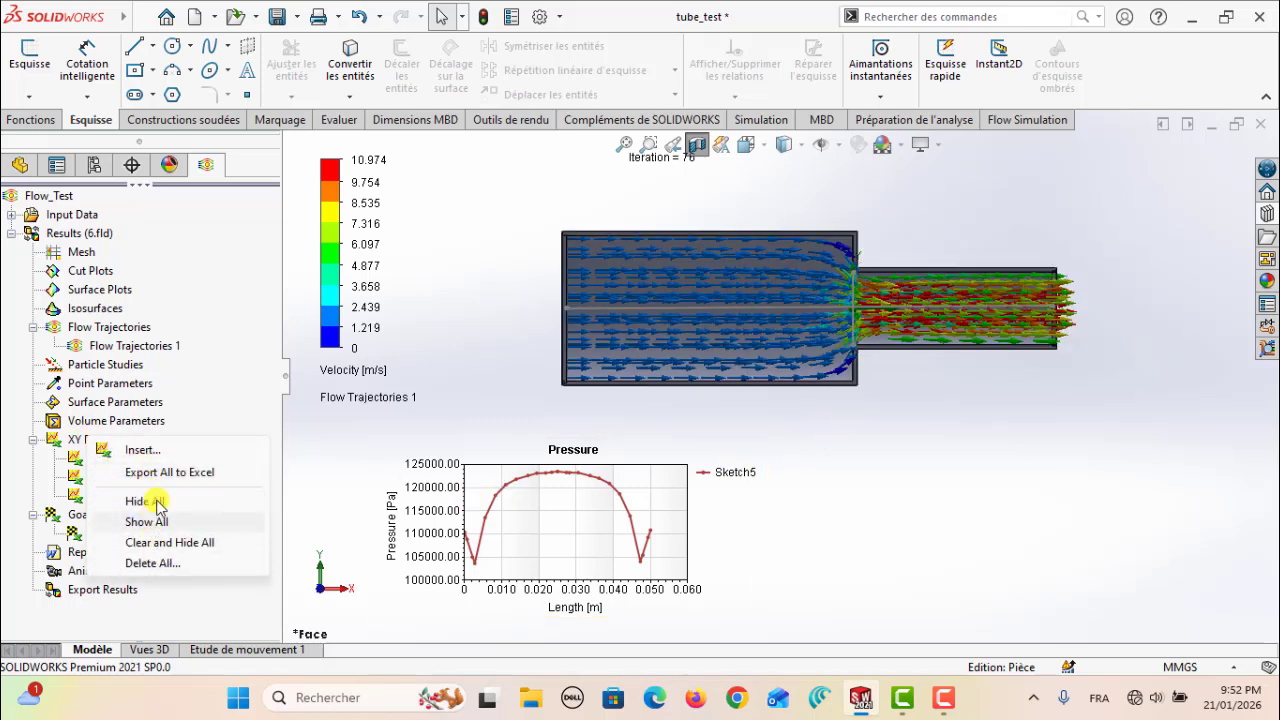
click(166, 452)
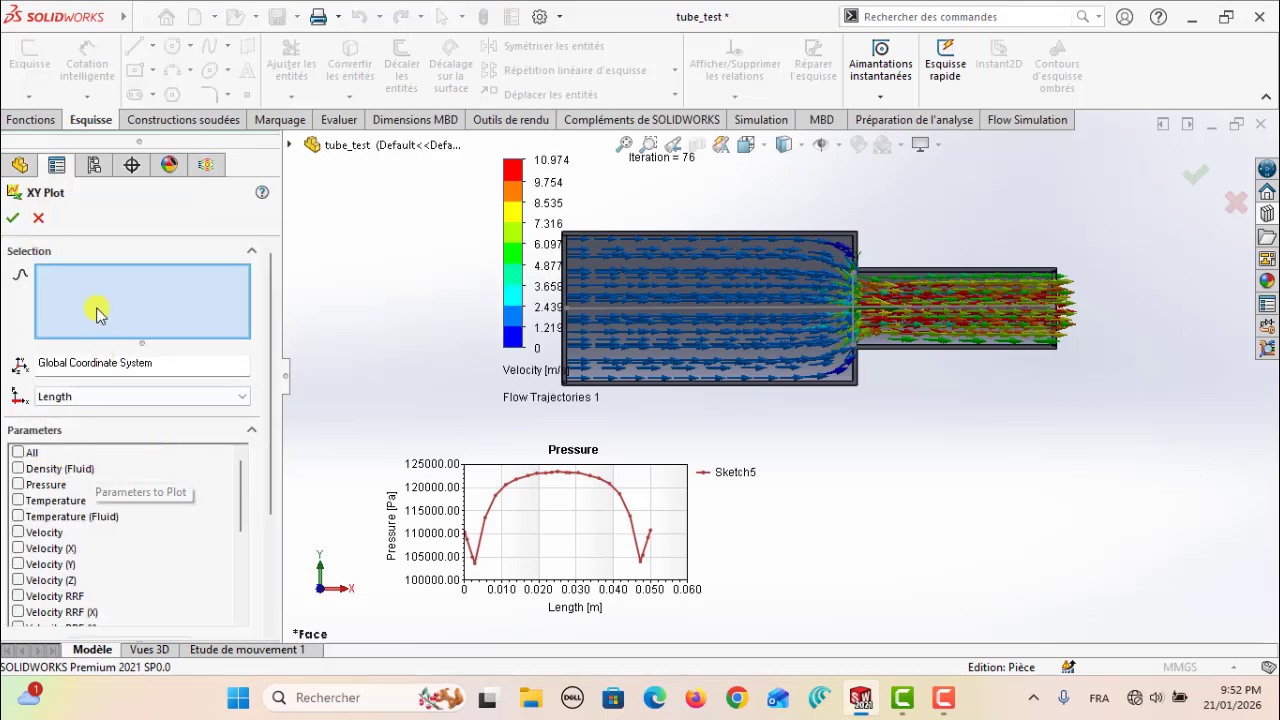
click(856, 290)
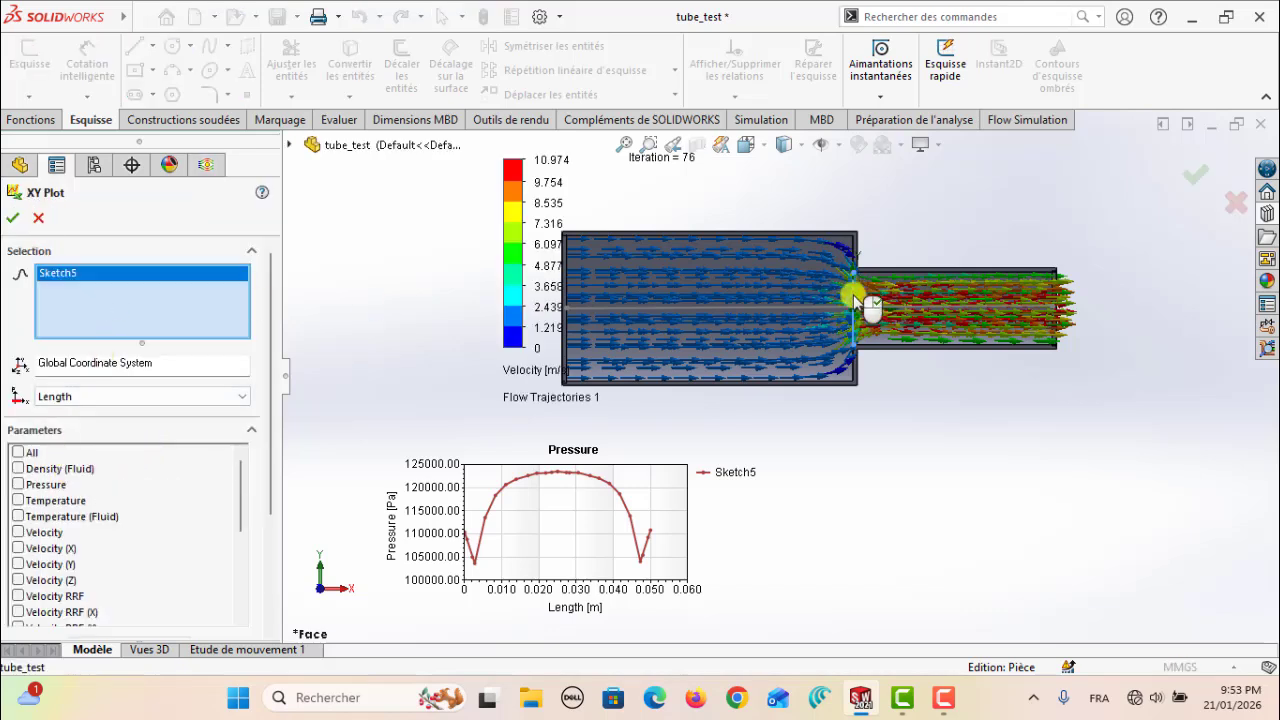
click(18, 533)
click(12, 219)
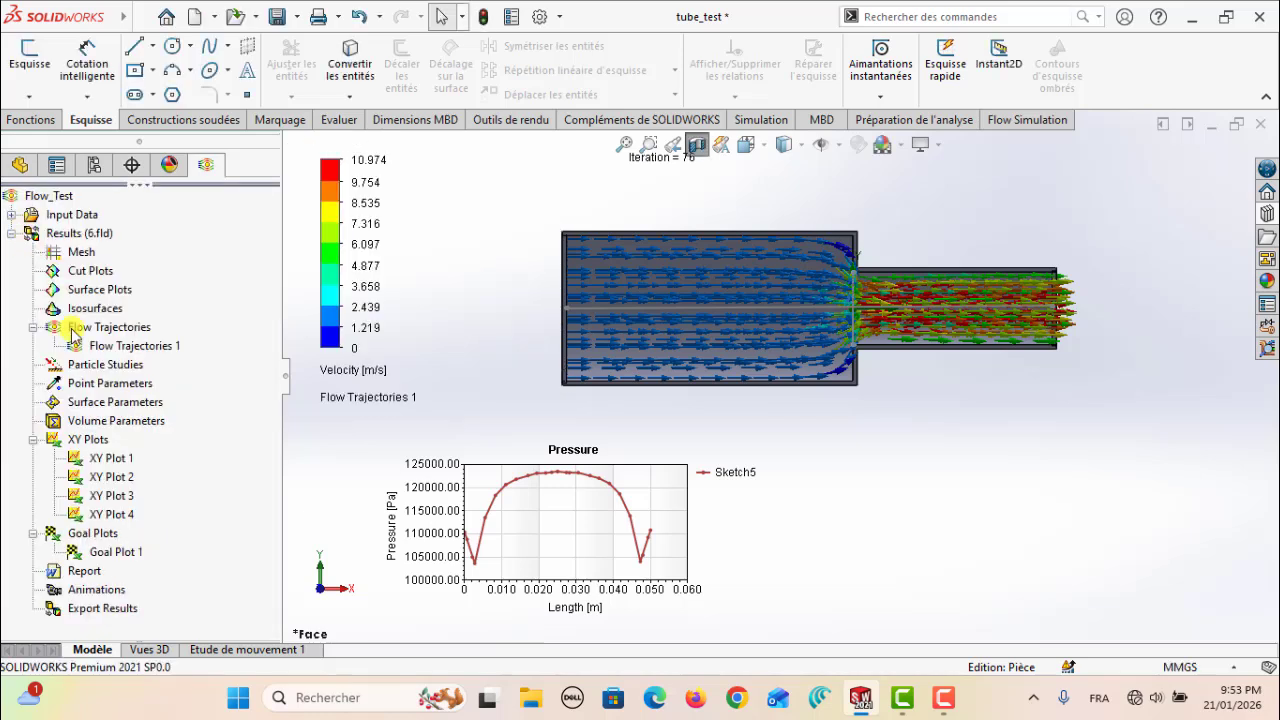
Show the Sketch5 velocity chart of XY Plot 4 and place it beside the pressure chart beneath the tube
right_click(77, 516)
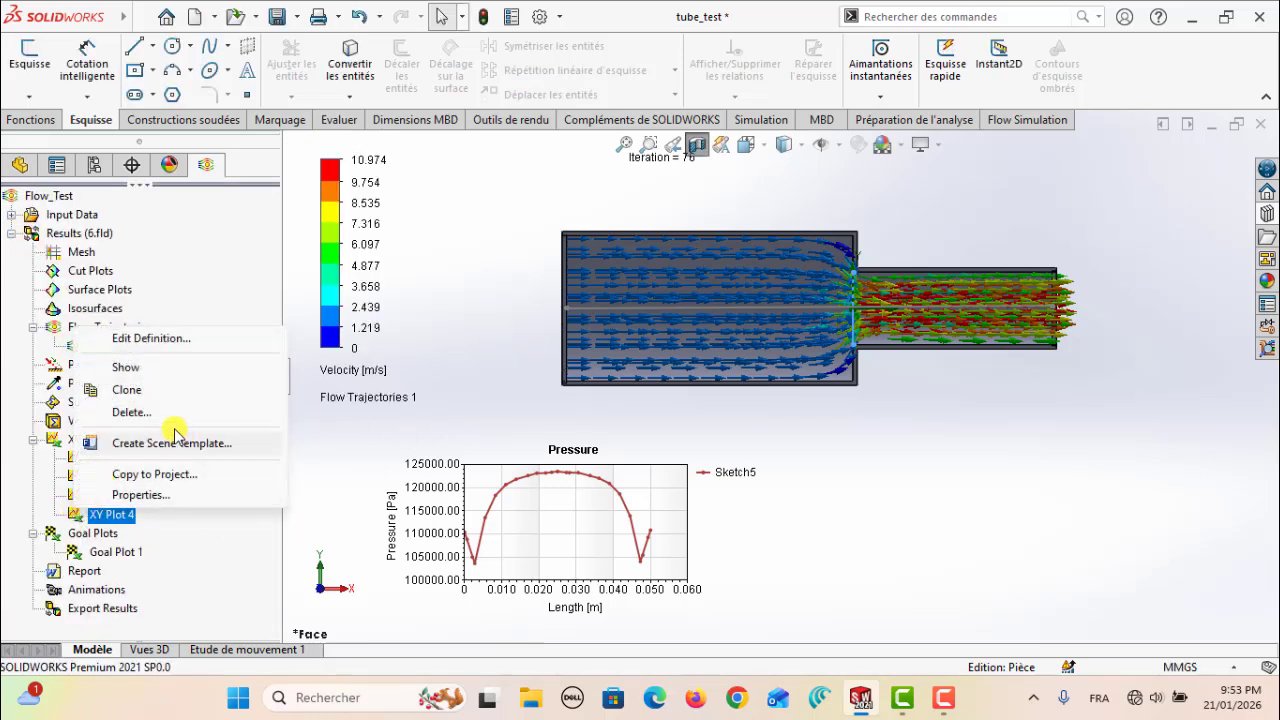
click(125, 368)
drag(594, 250, 941, 502)
click(962, 398)
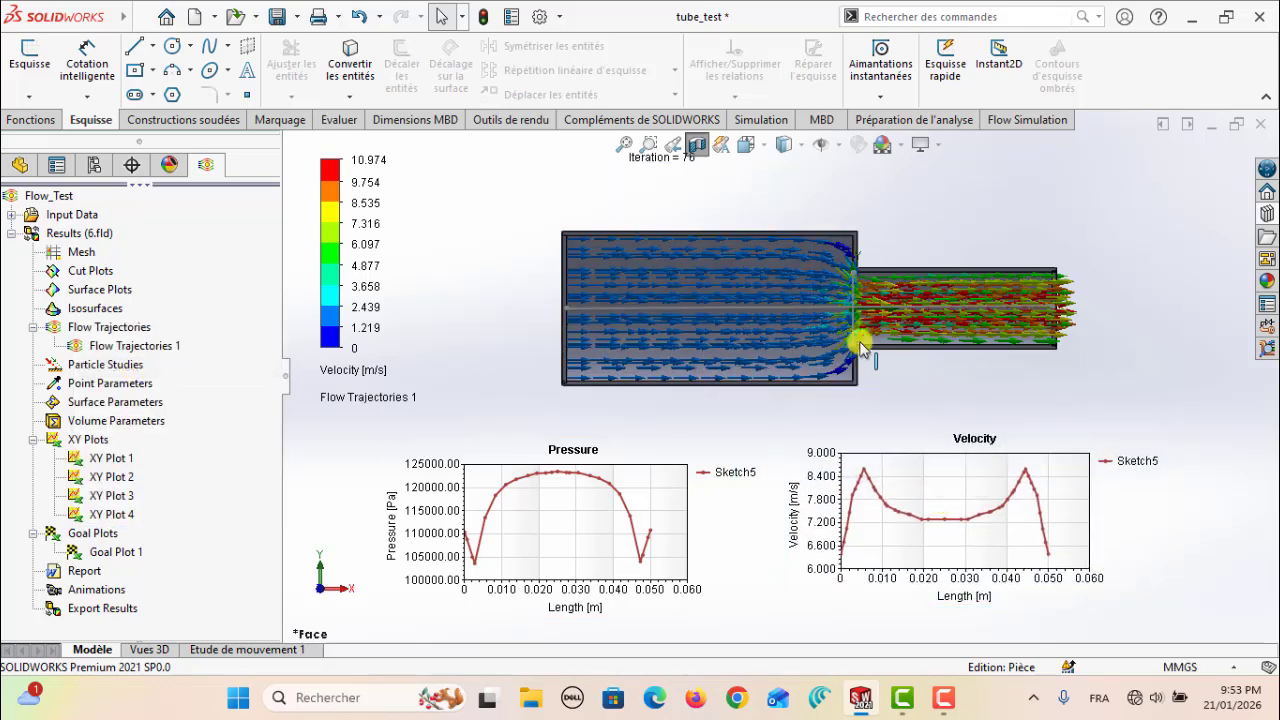